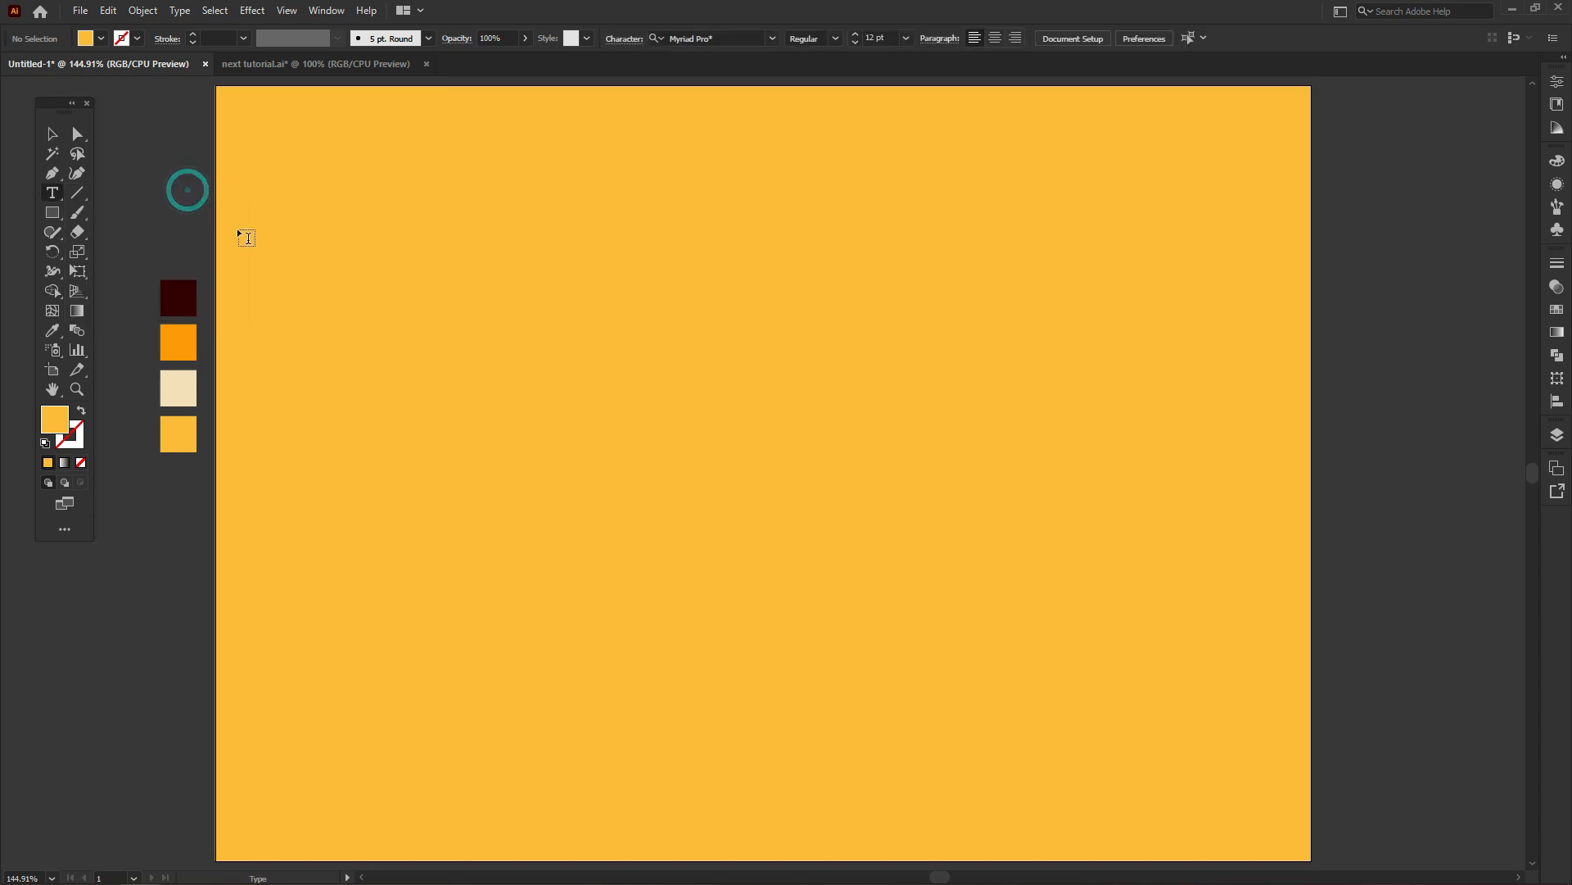
Add the letter T as point text on the yellow artboard and scale it up to about 152 pt
click(479, 435)
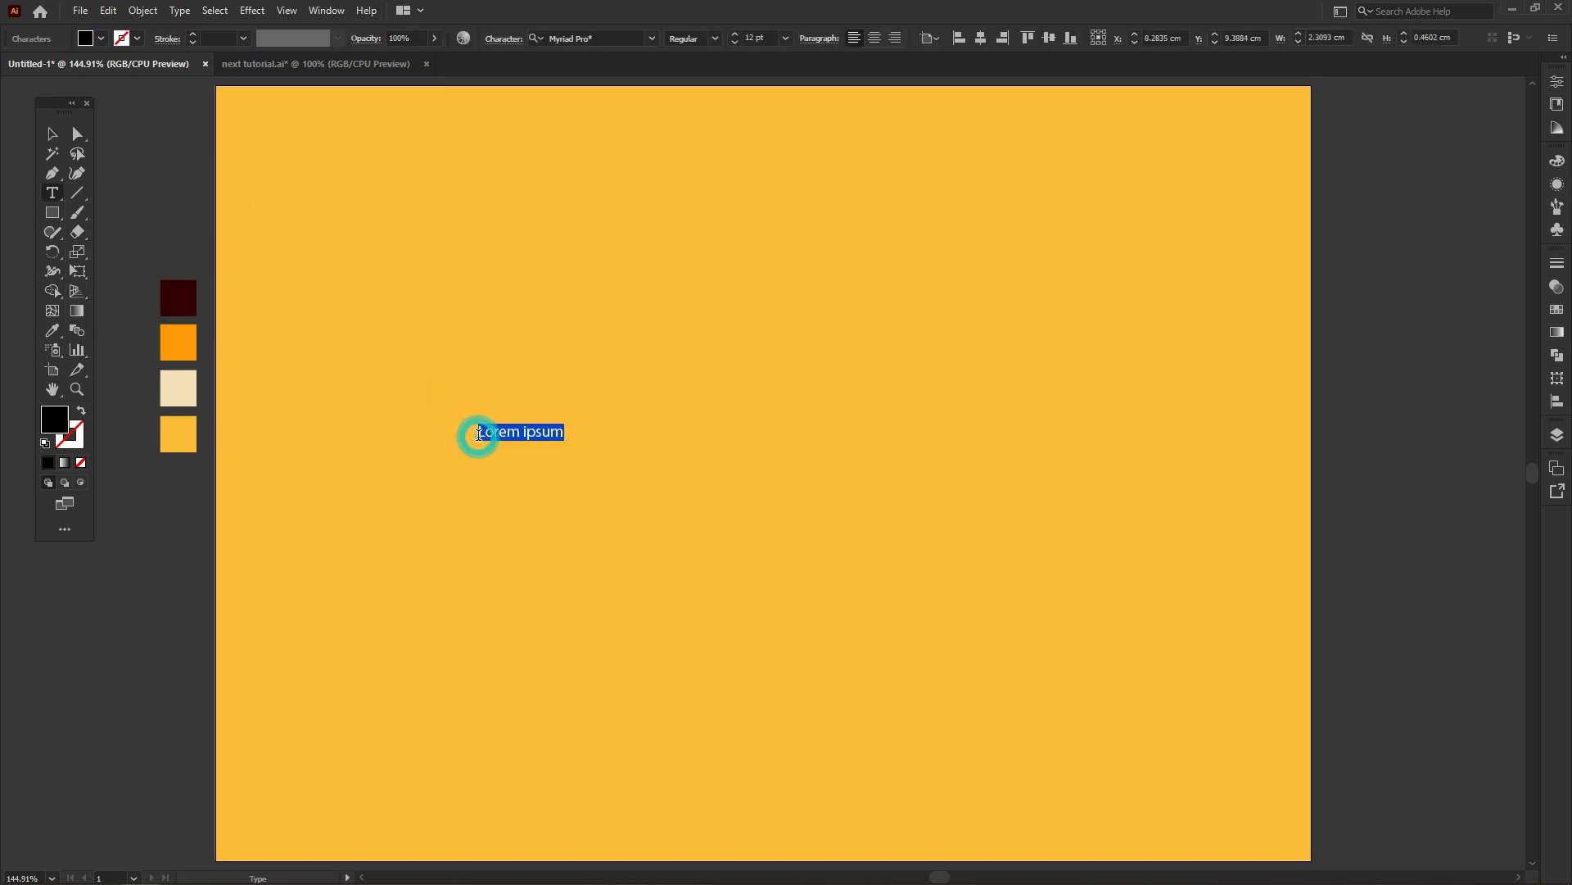
key(BackSpace)
key(Escape)
drag(494, 421, 591, 326)
drag(502, 425, 472, 435)
Set the T's font to Bahnschrift Regular and duplicate it horizontally into a row of four letters
right_click(468, 407)
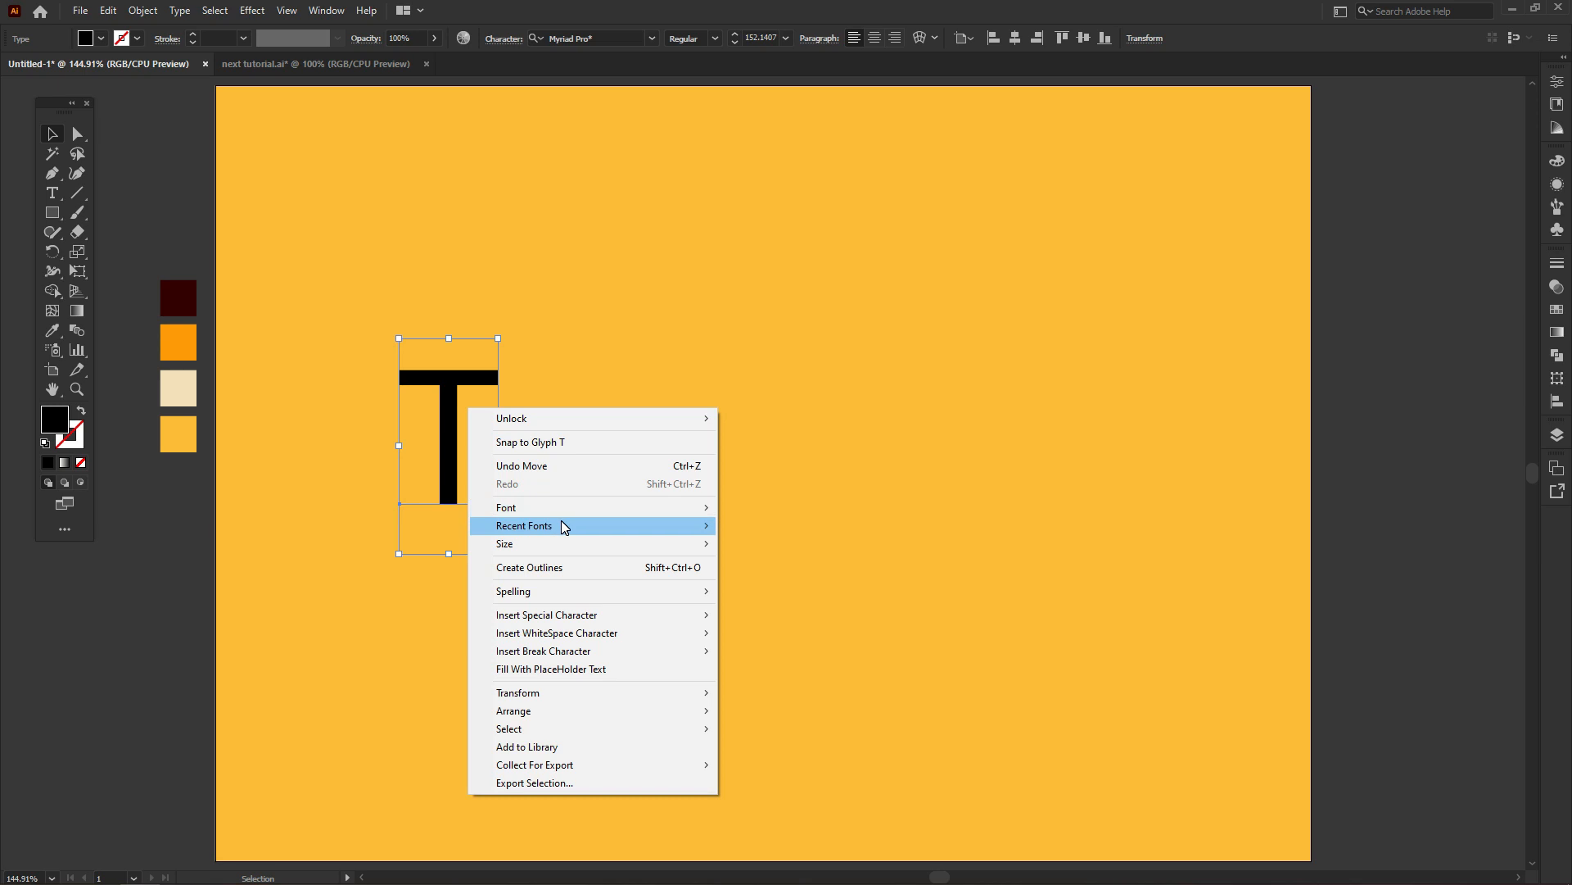
mouse_move(611, 525)
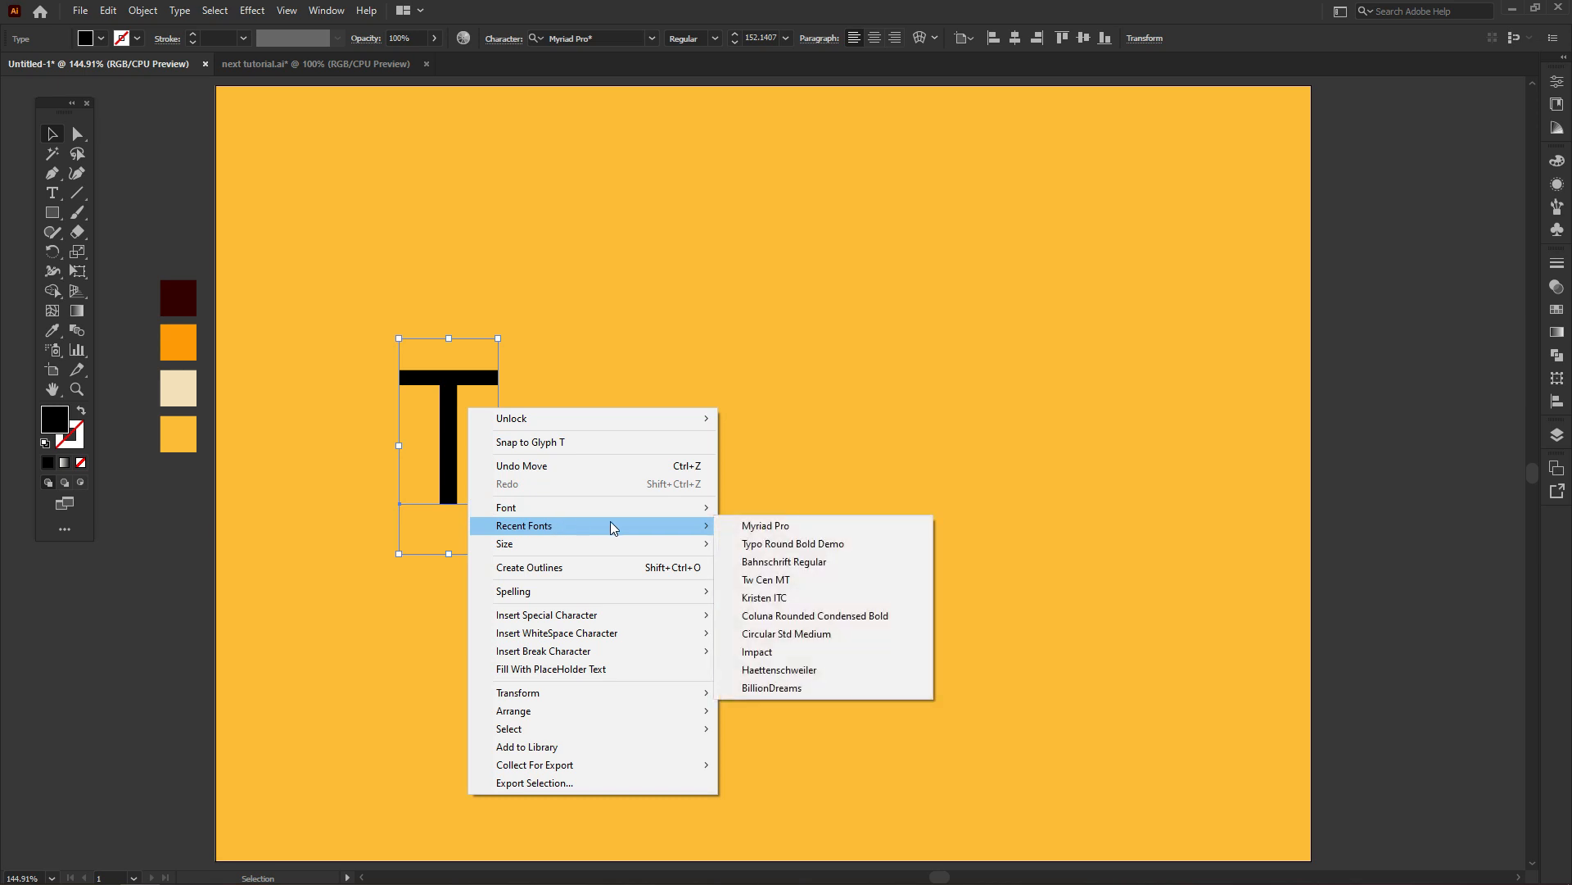
click(846, 563)
drag(478, 473, 1049, 477)
Change the second, third and fourth letters to Y, P and E so the row spells TYPE
double_click(659, 473)
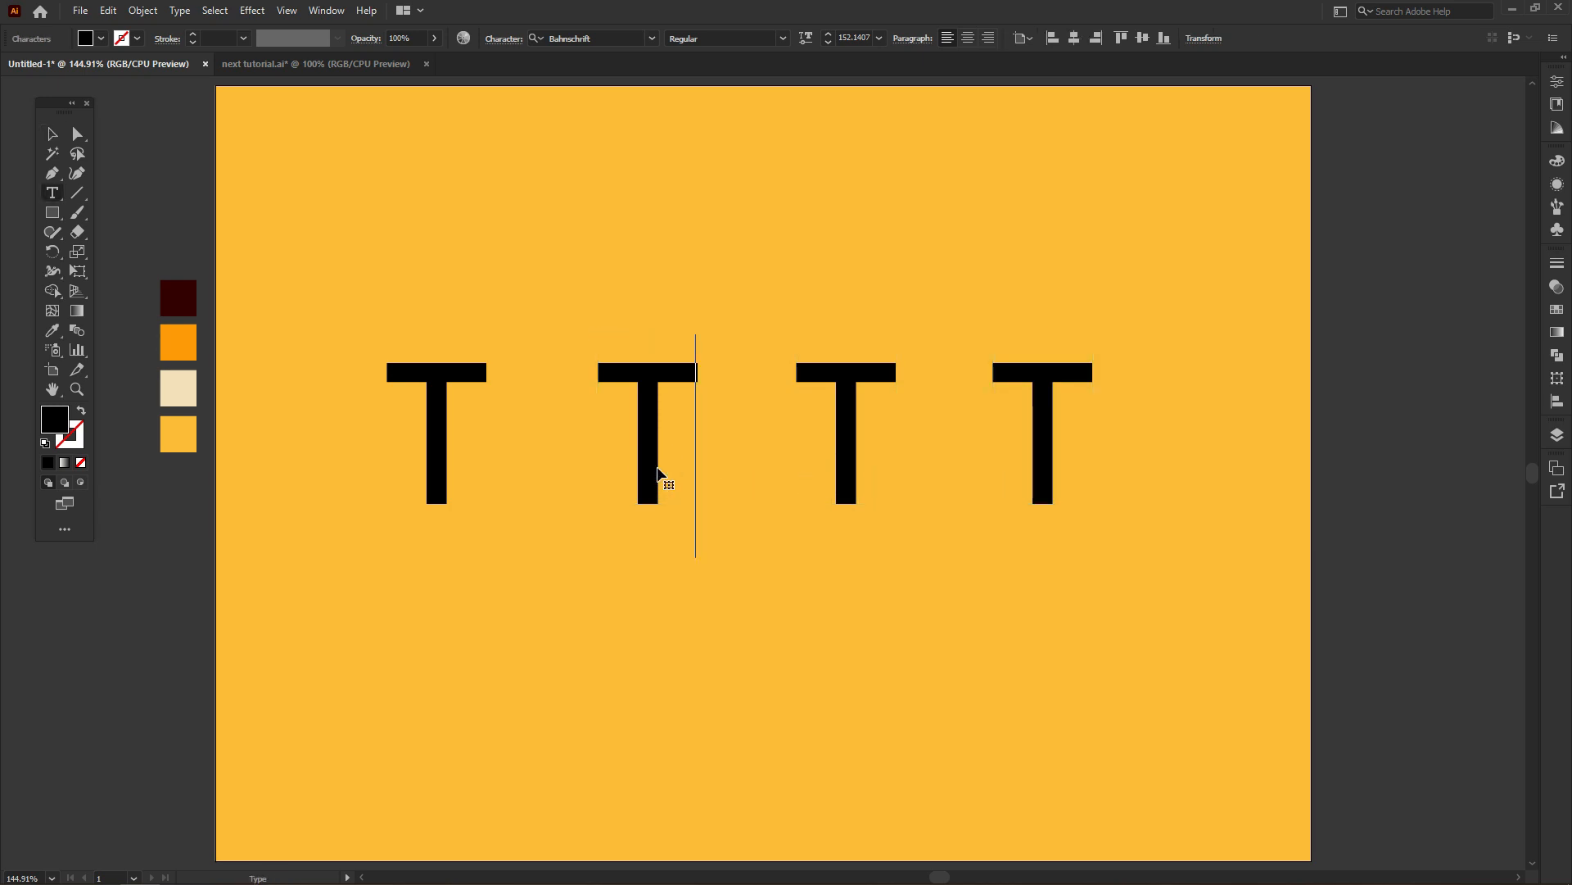
key(BackSpace)
text(Y)
click(858, 441)
key(BackSpace)
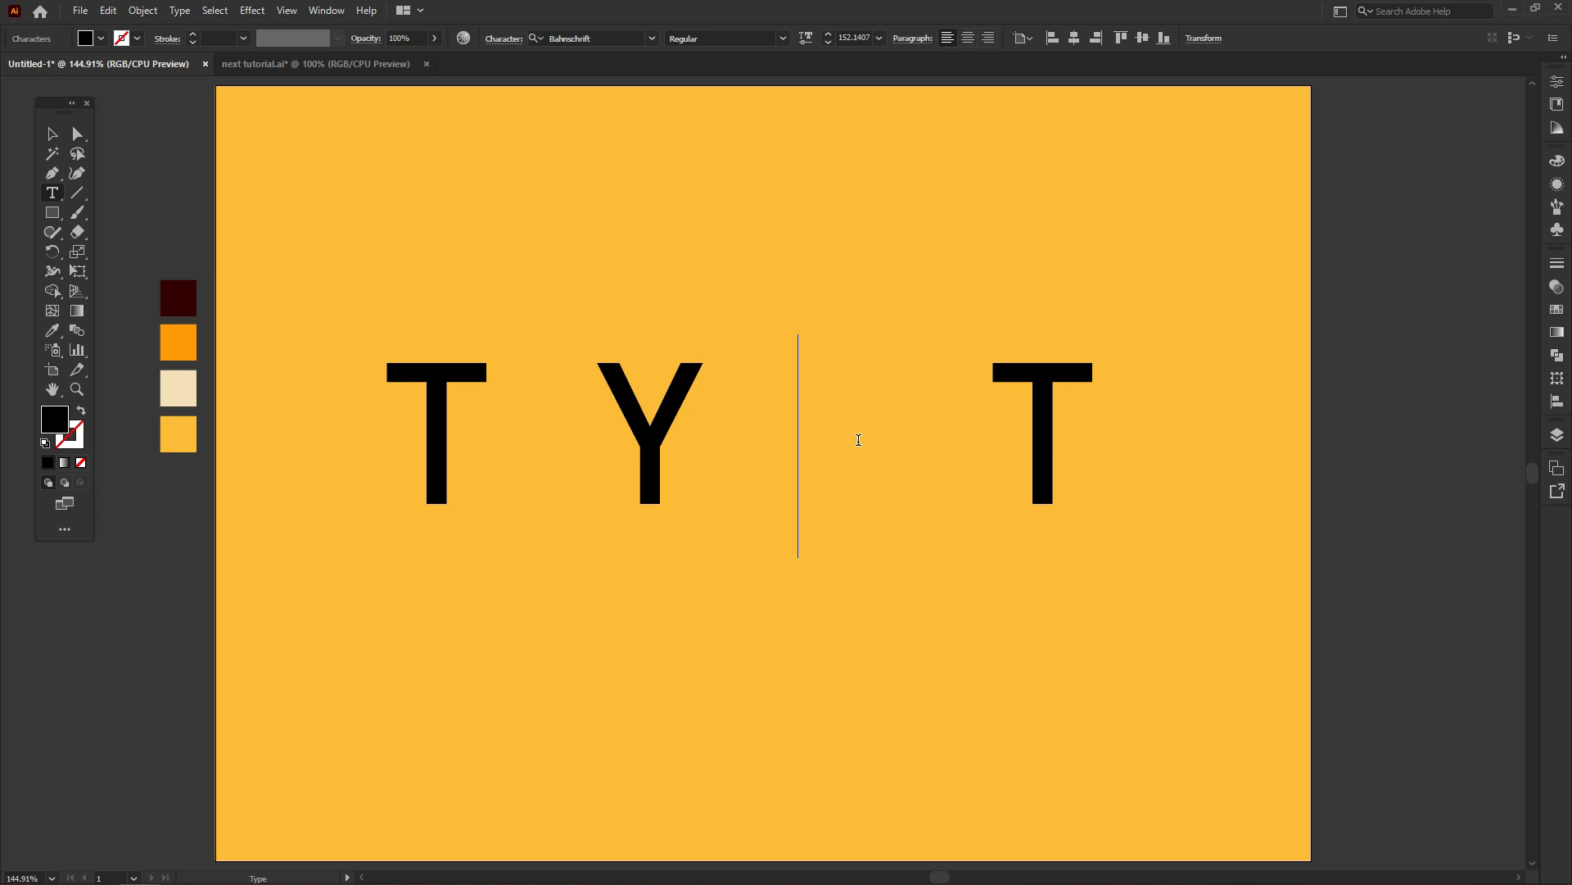
text(P)
click(1060, 433)
key(BackSpace)
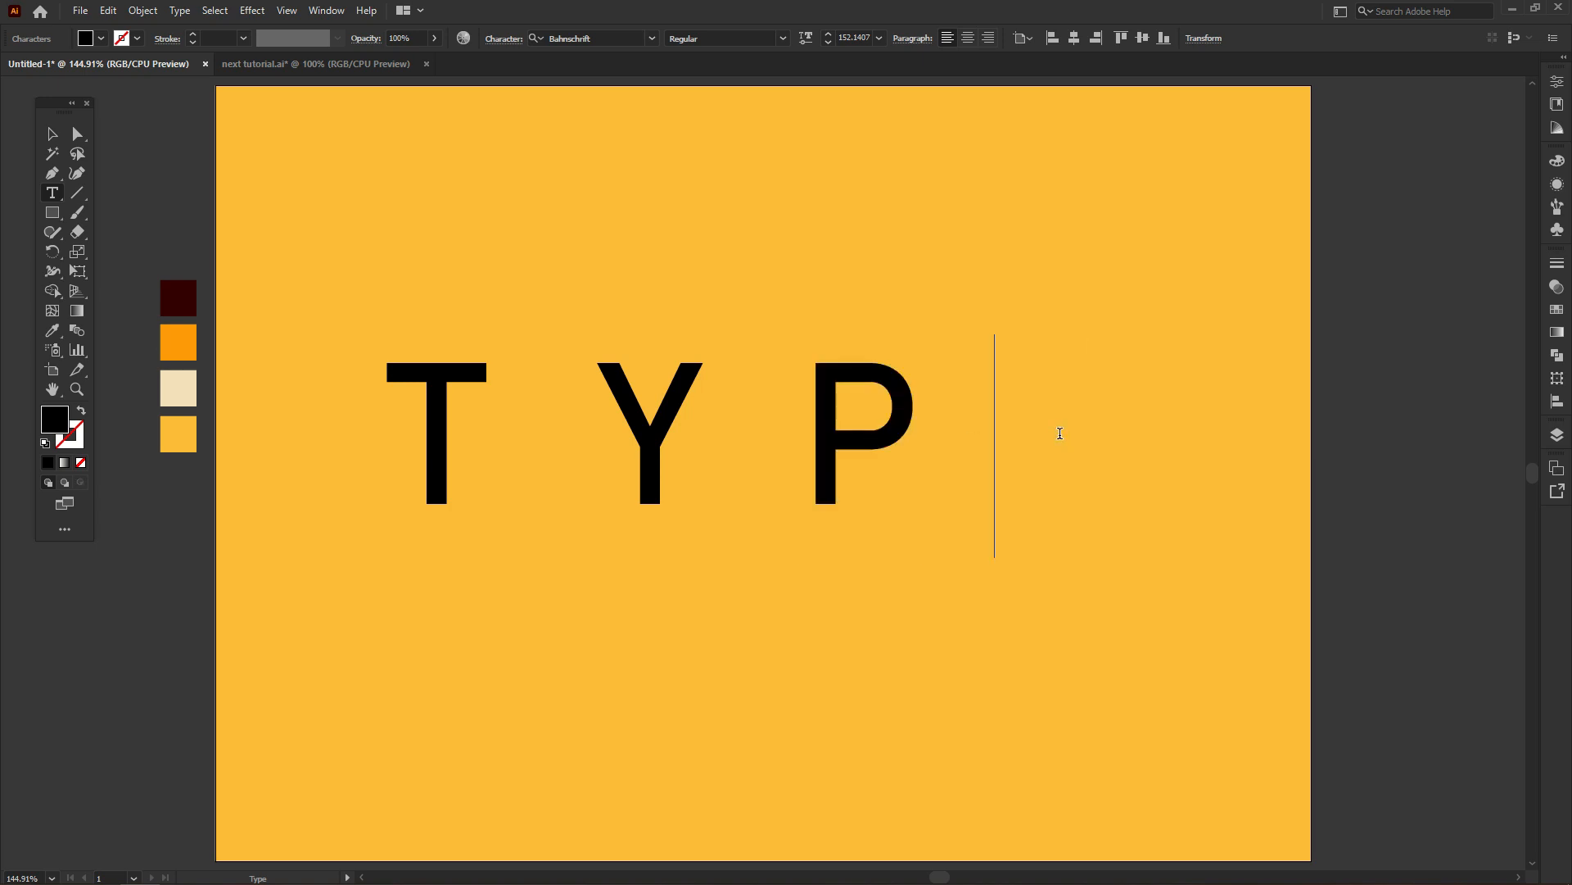
text(E)
key(Escape)
Move all four letters together toward the artboard's center and fill them with white
click(909, 290)
drag(336, 245, 1125, 517)
drag(1050, 426, 1061, 449)
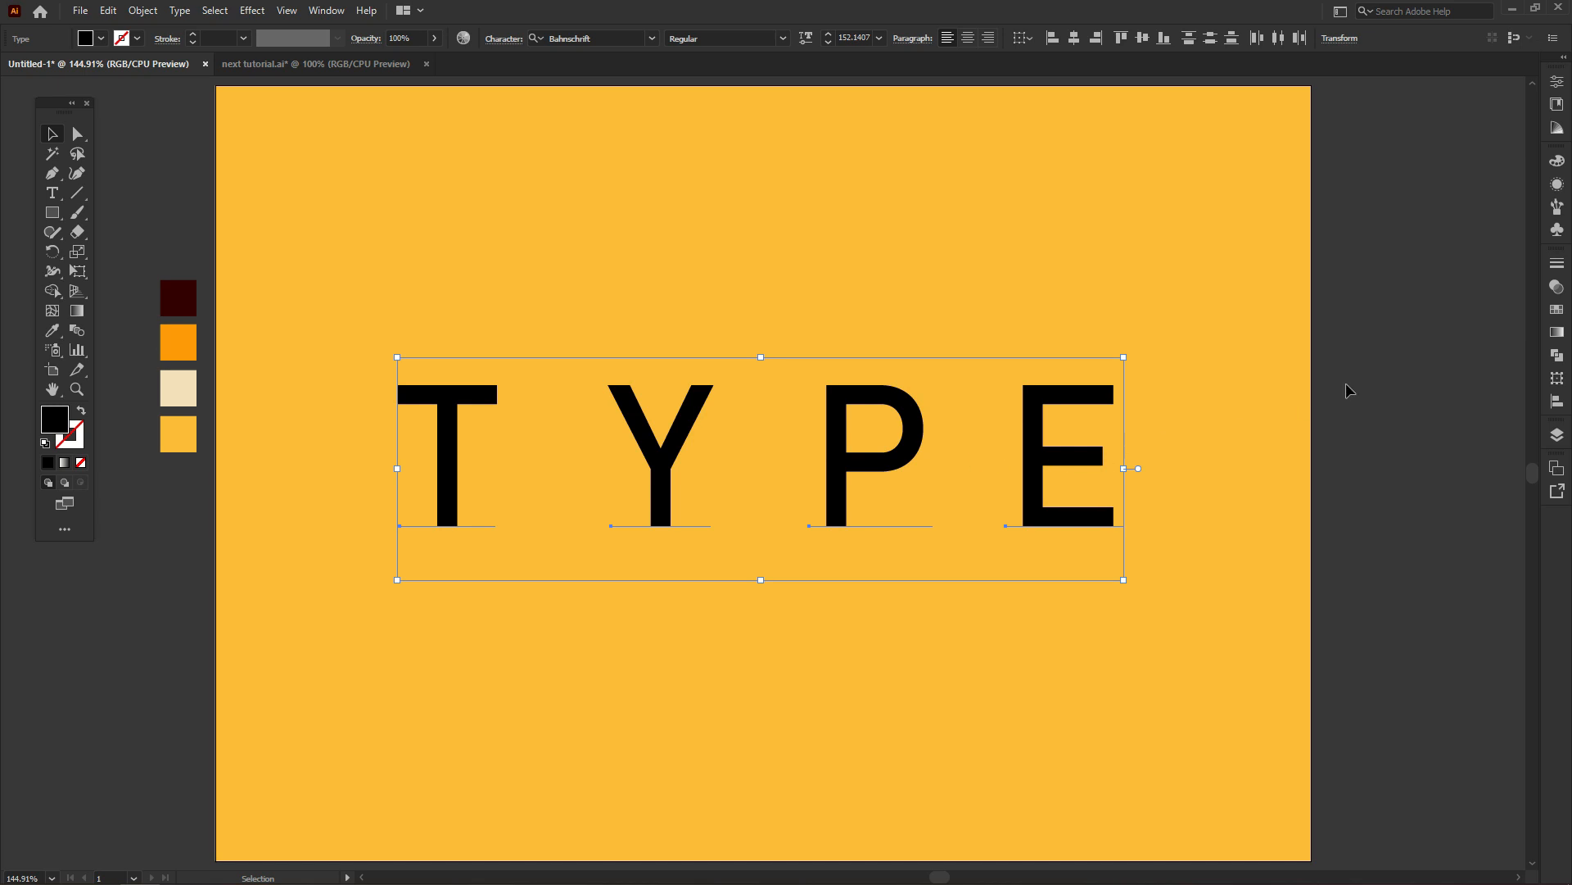
click(1552, 310)
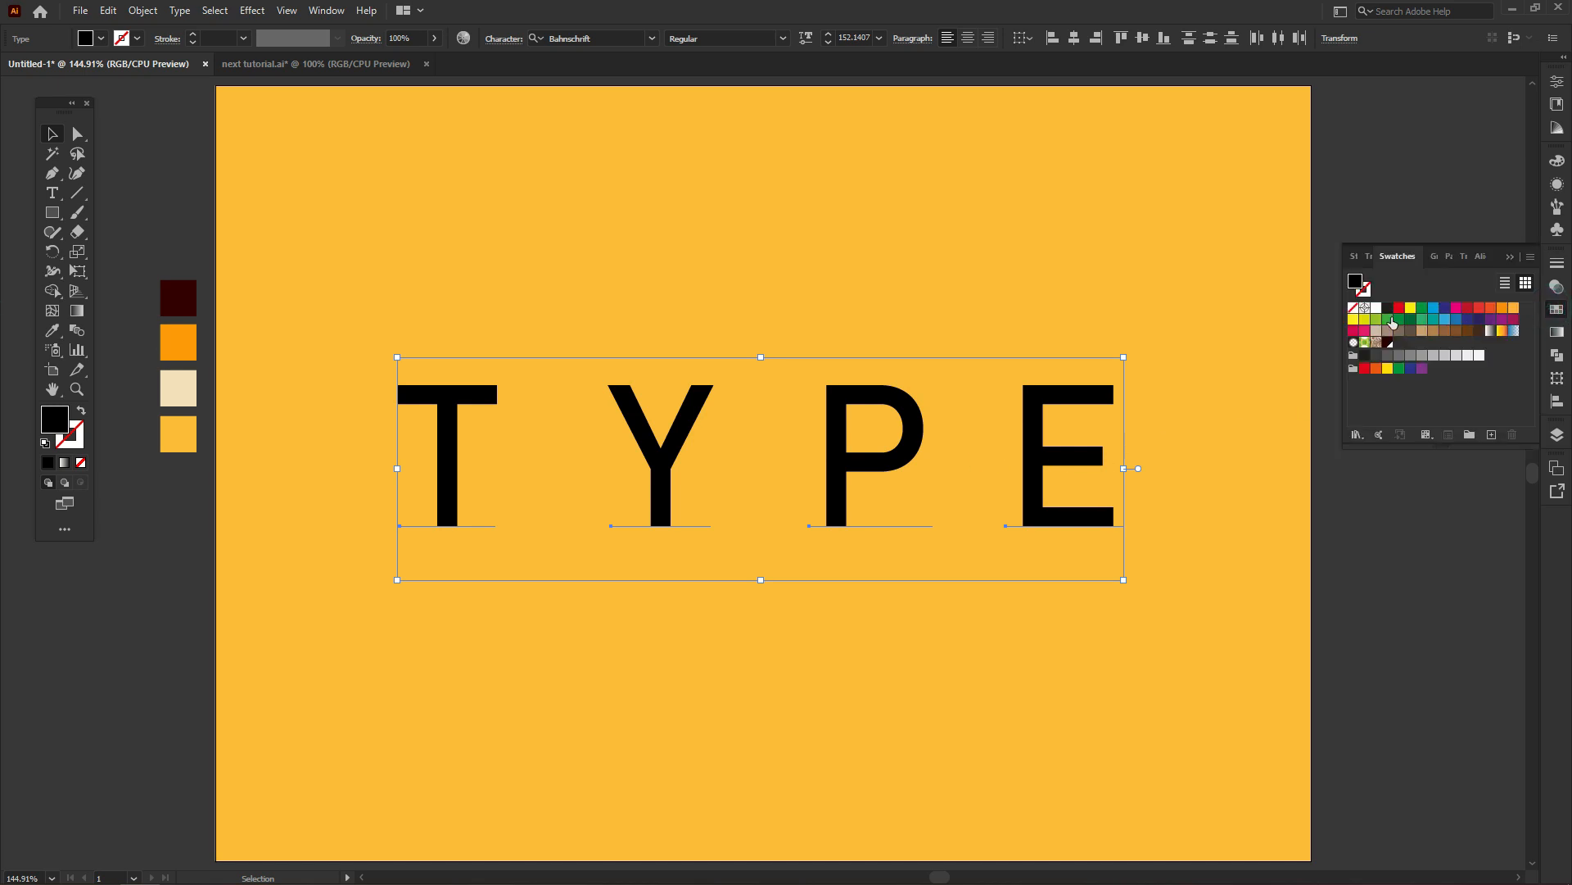
click(1376, 309)
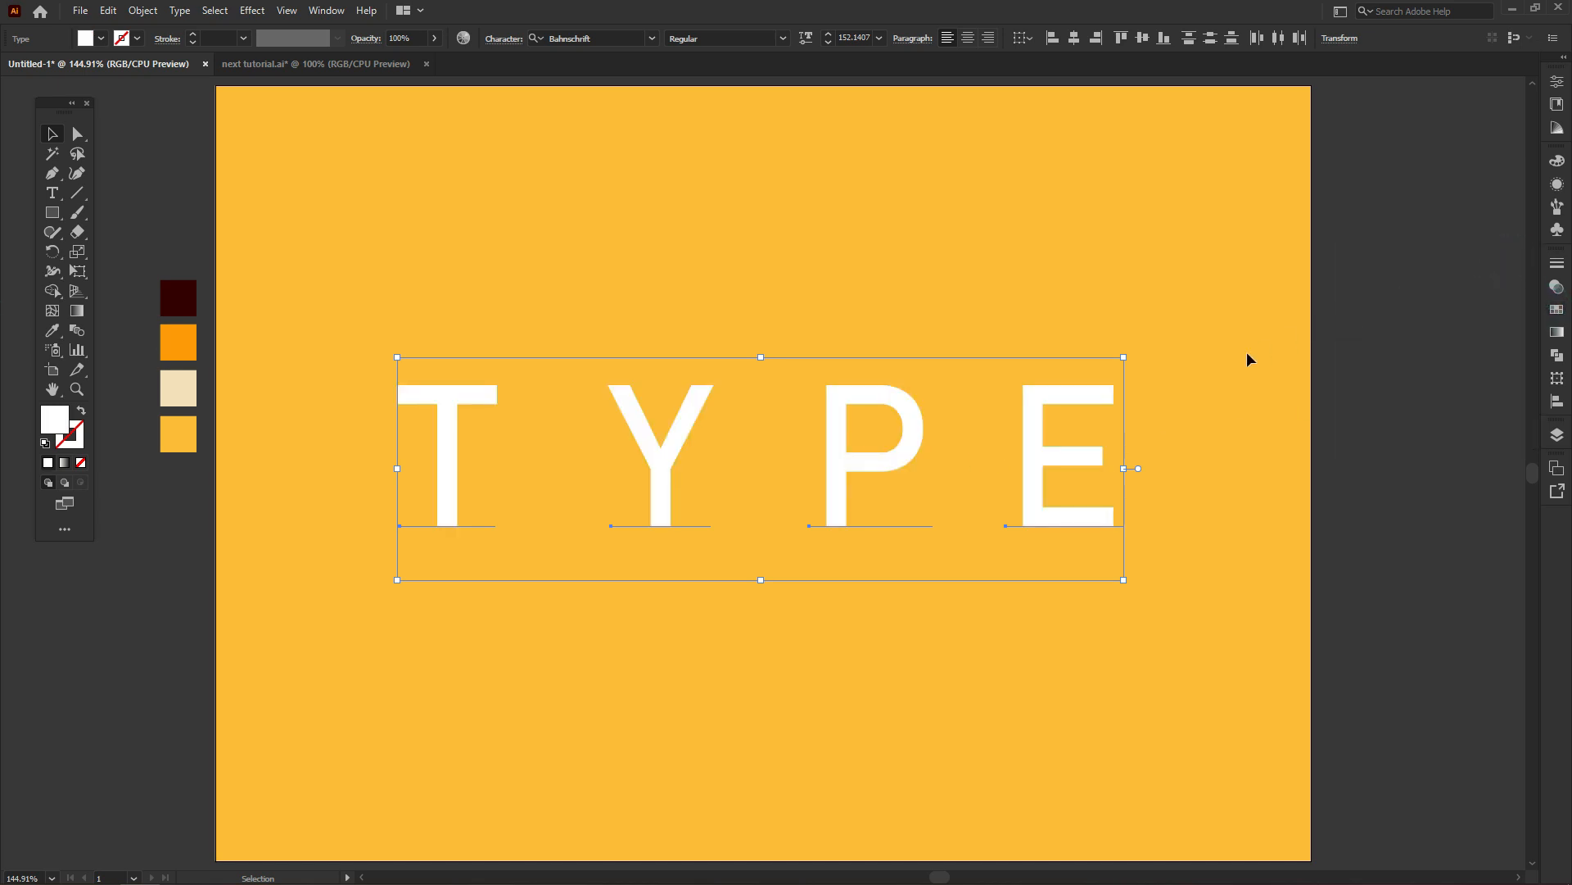
click(1150, 472)
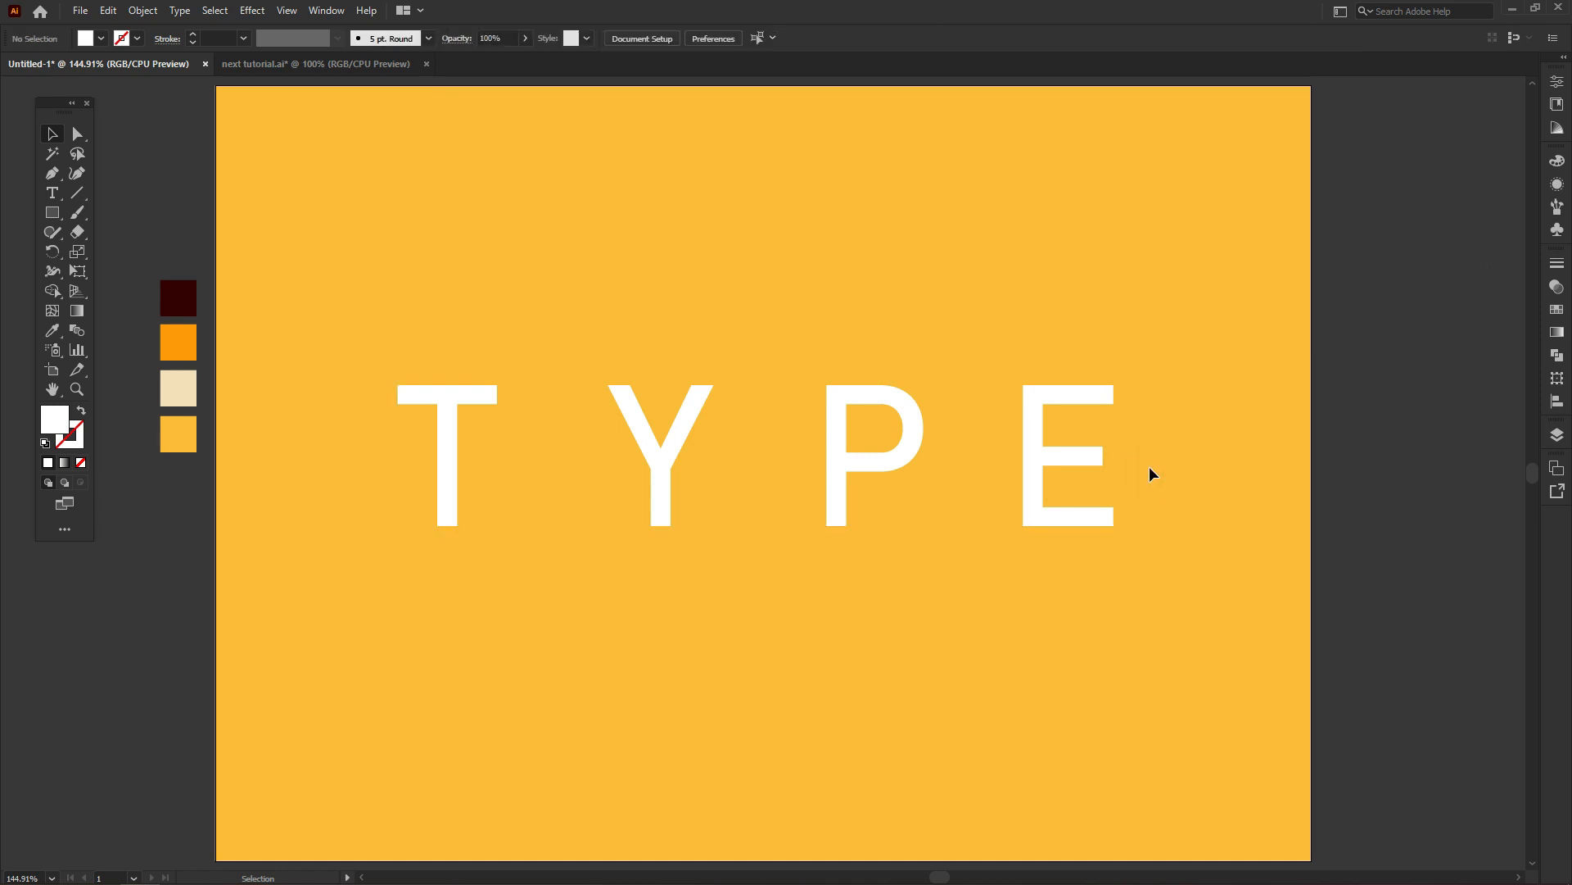
Apply a 3D Extrude & Bevel effect with the Isometric Right position to all four letters
drag(432, 340, 1106, 516)
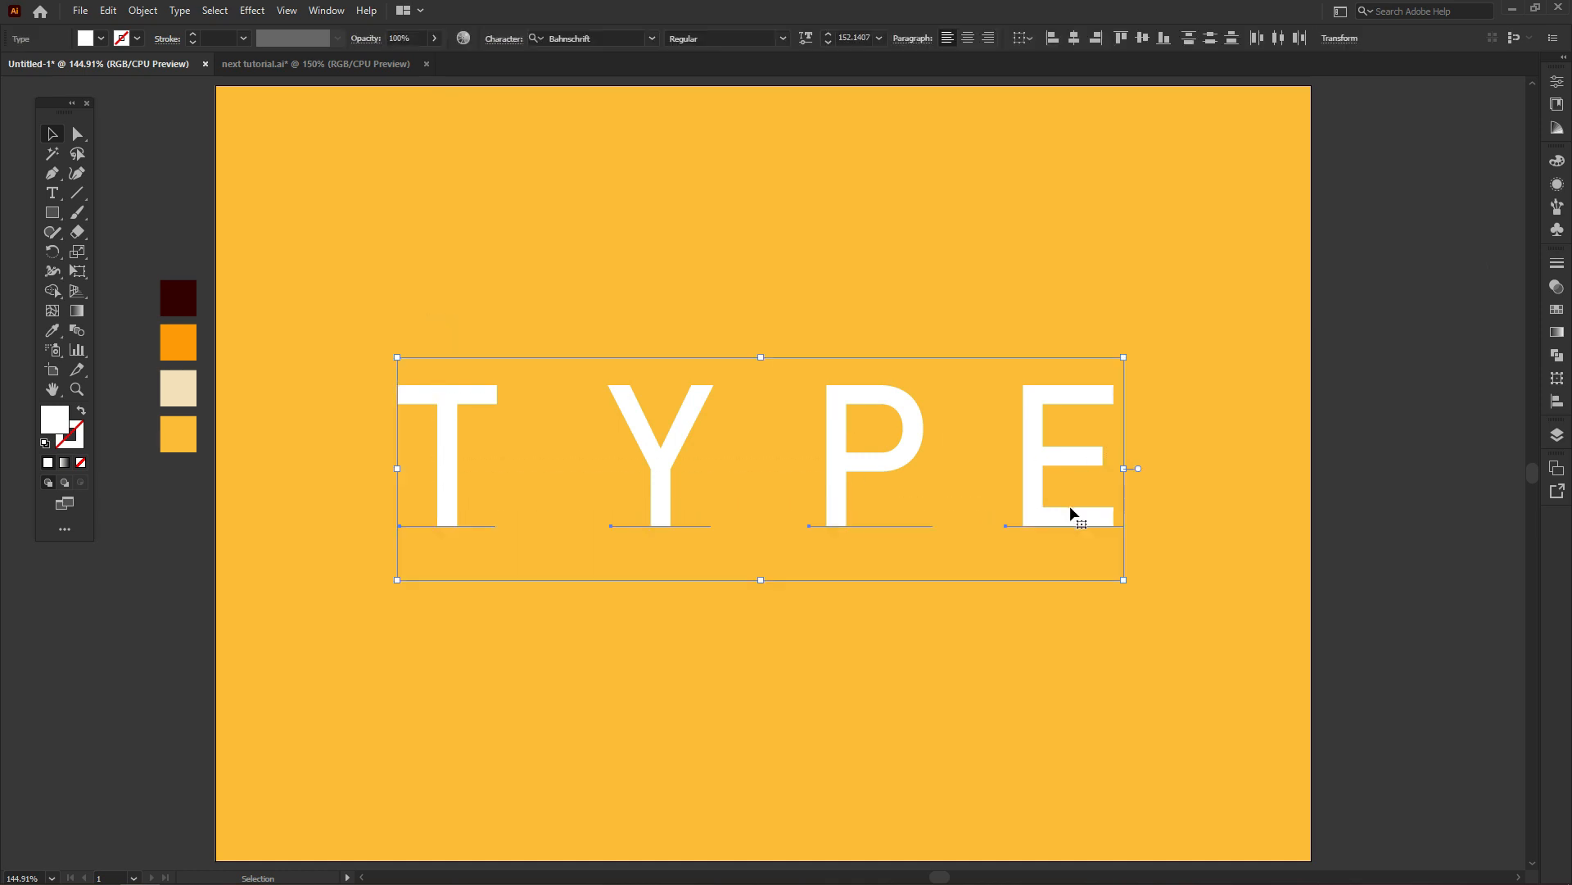
click(254, 11)
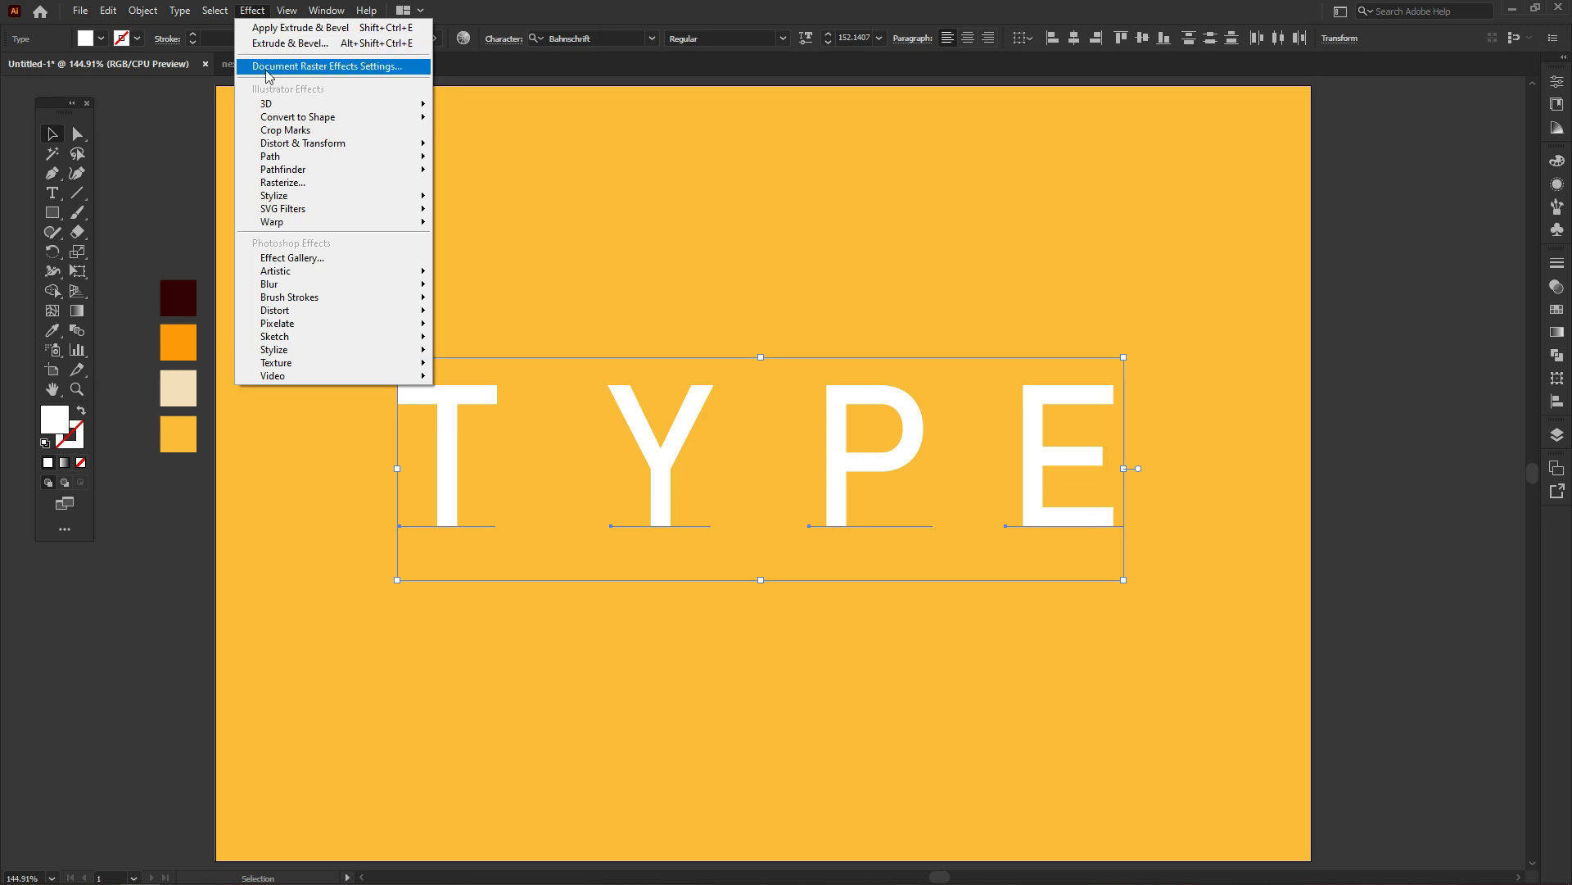
mouse_move(354, 103)
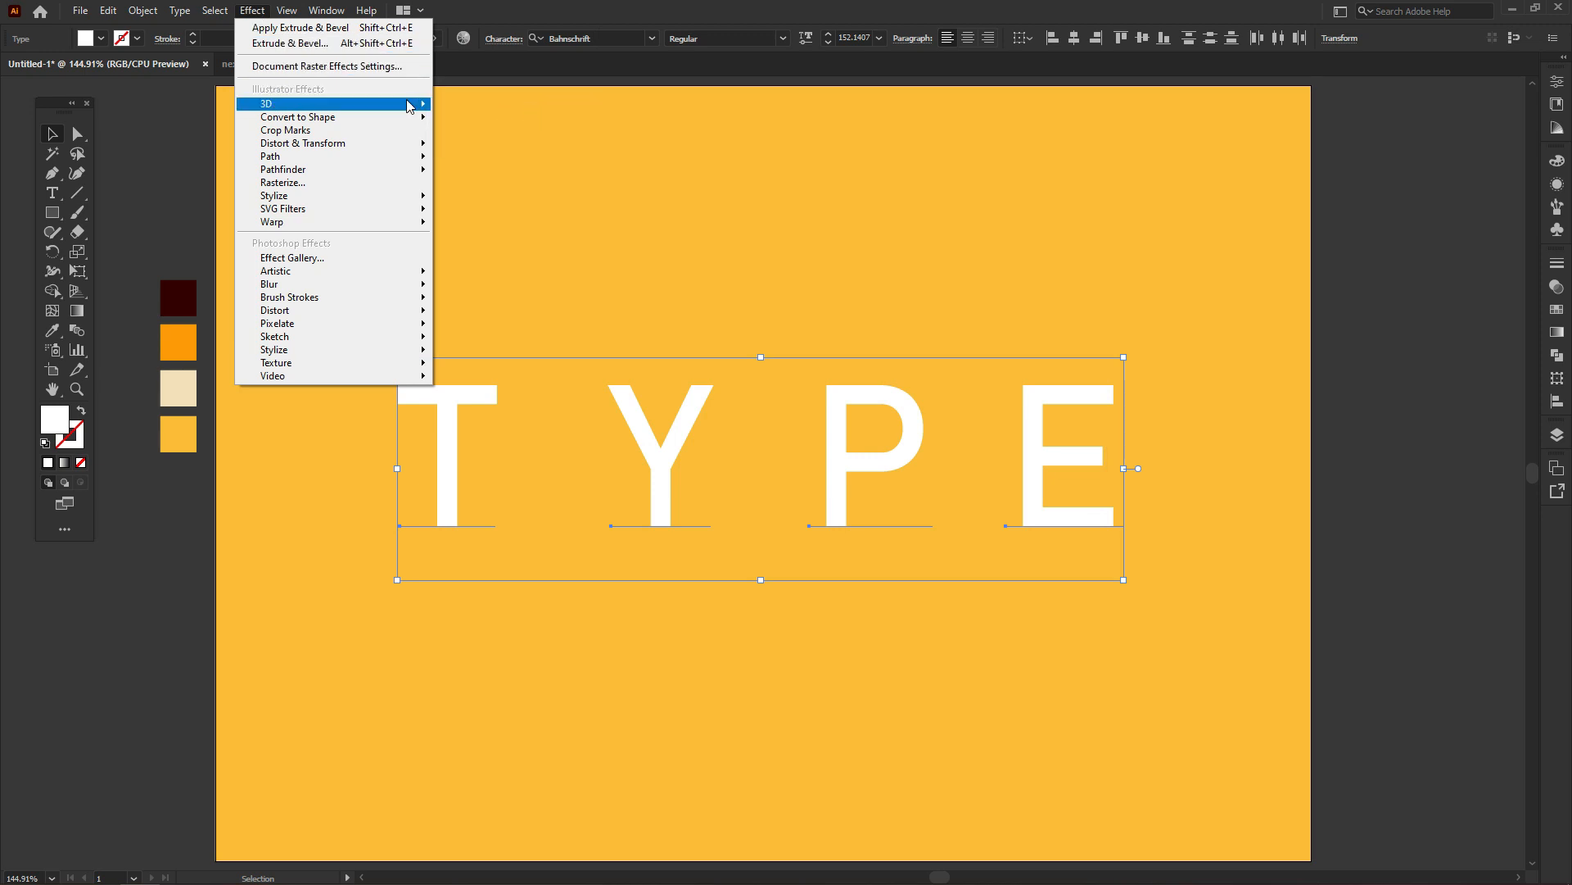
click(539, 105)
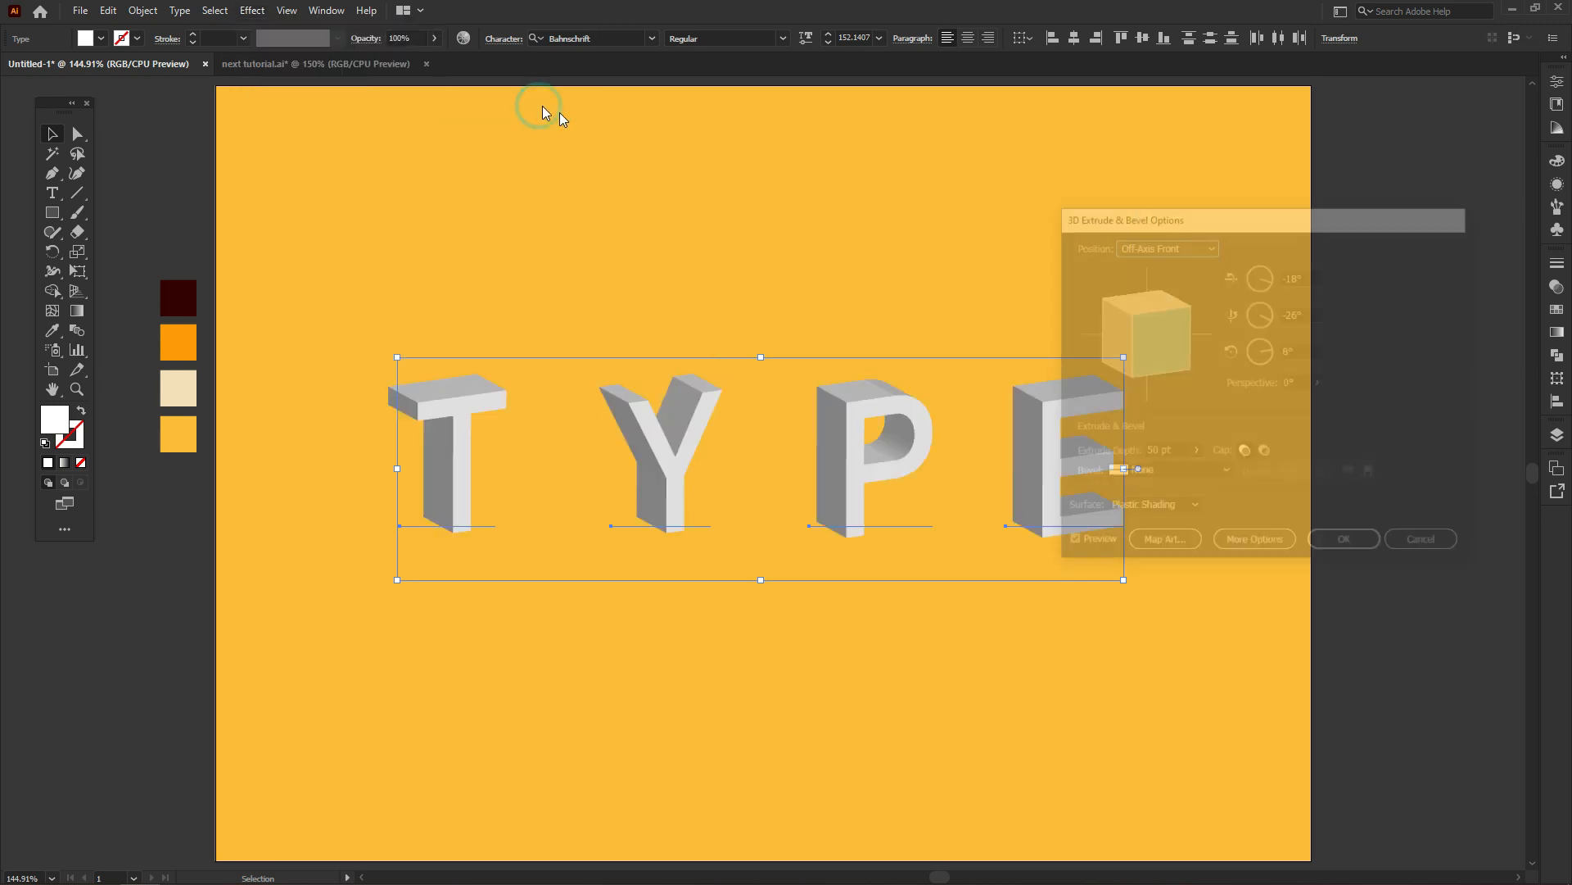
click(1184, 245)
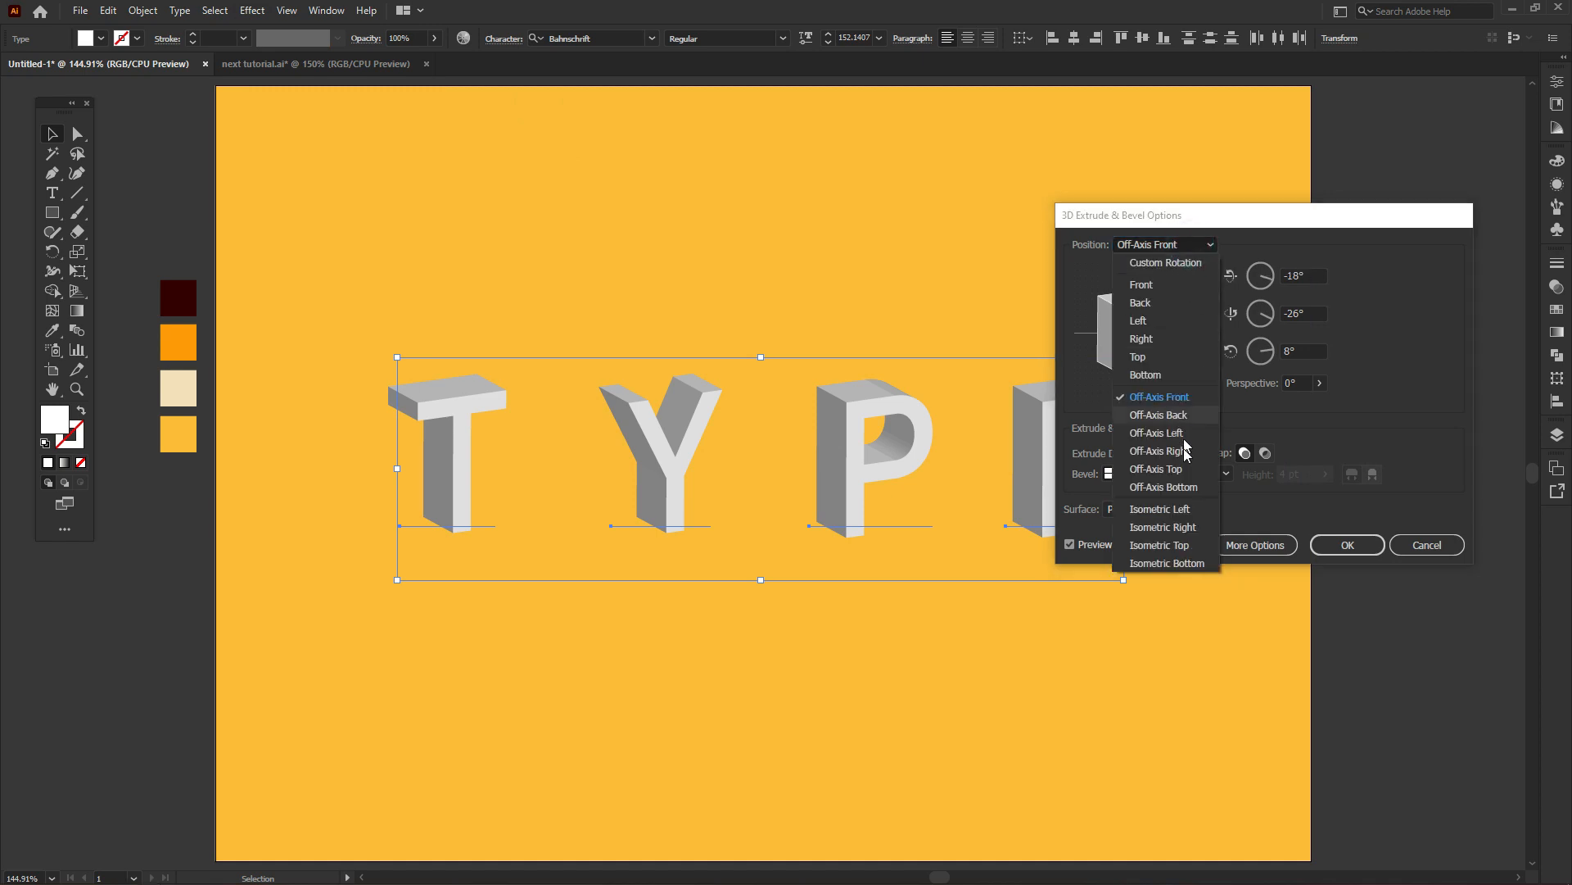
click(1206, 526)
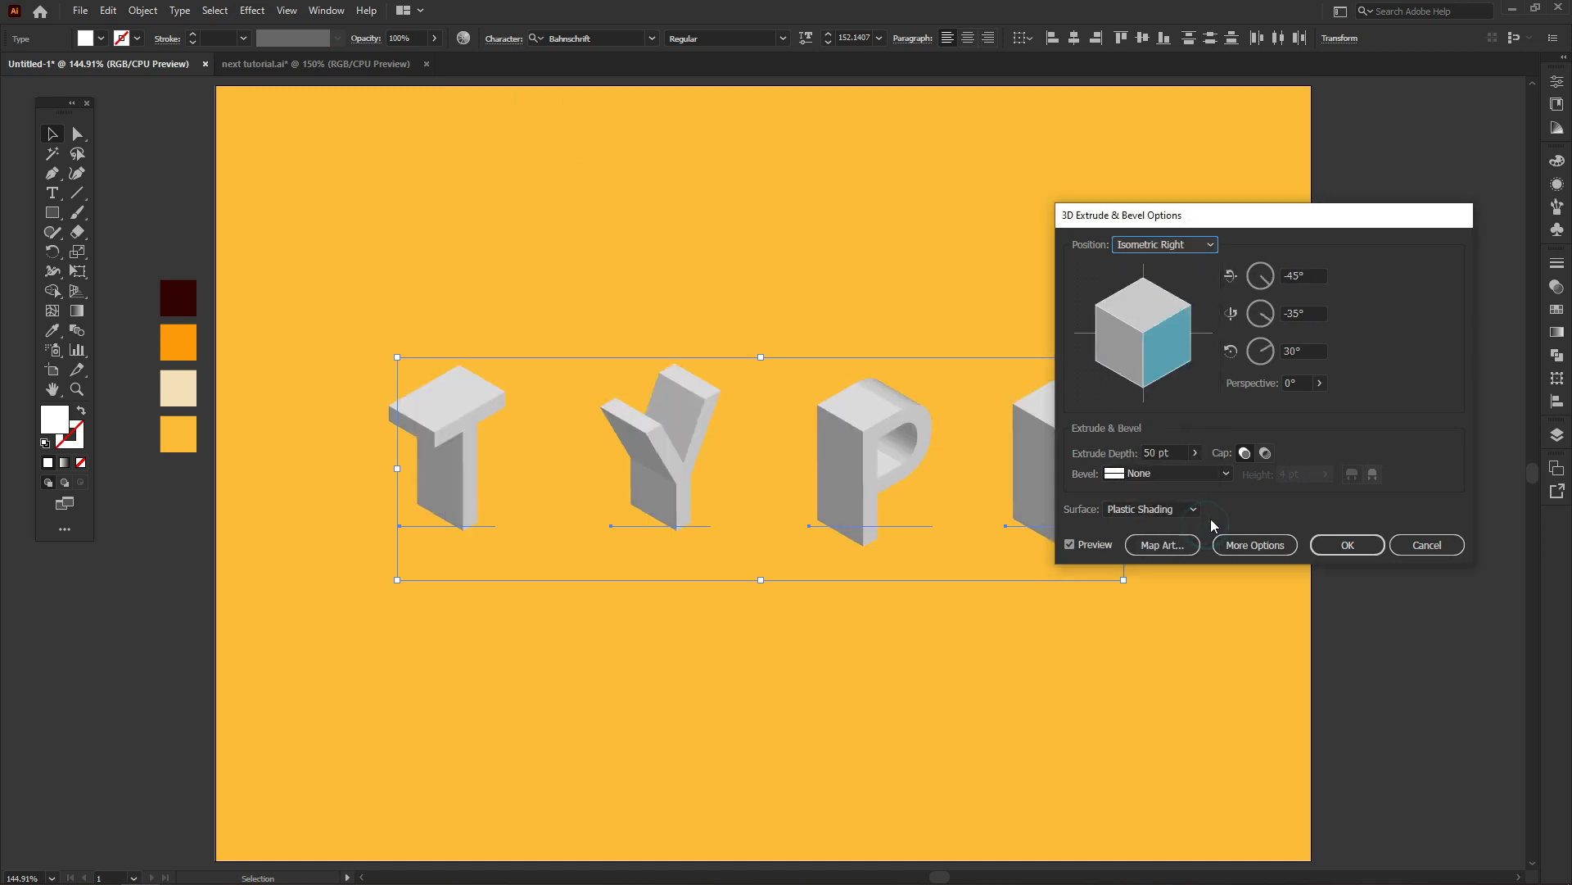
click(1333, 541)
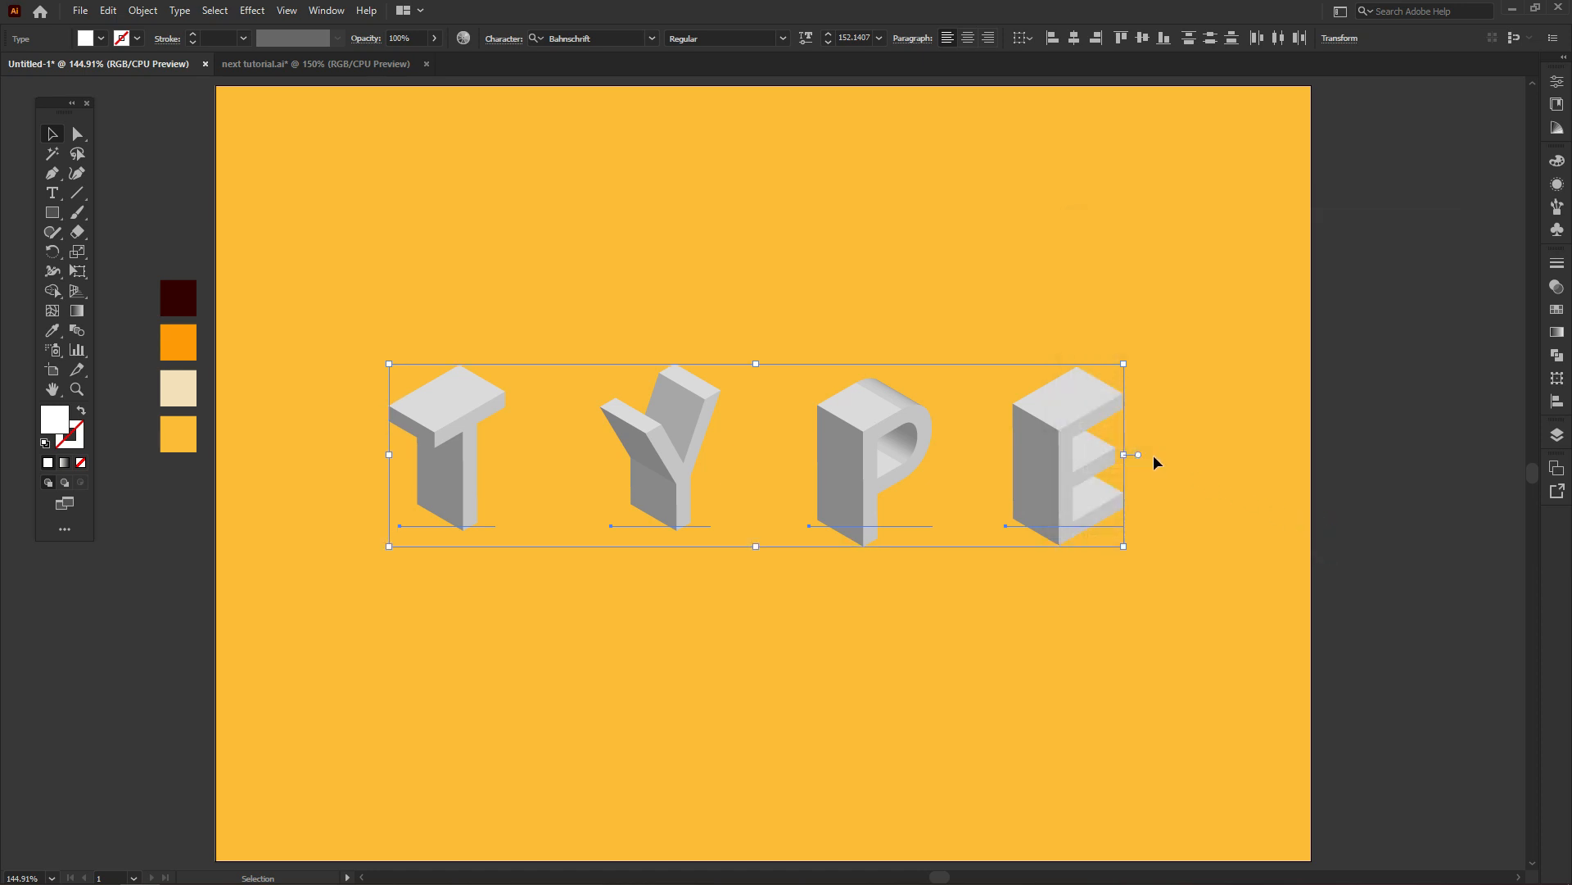
click(1153, 454)
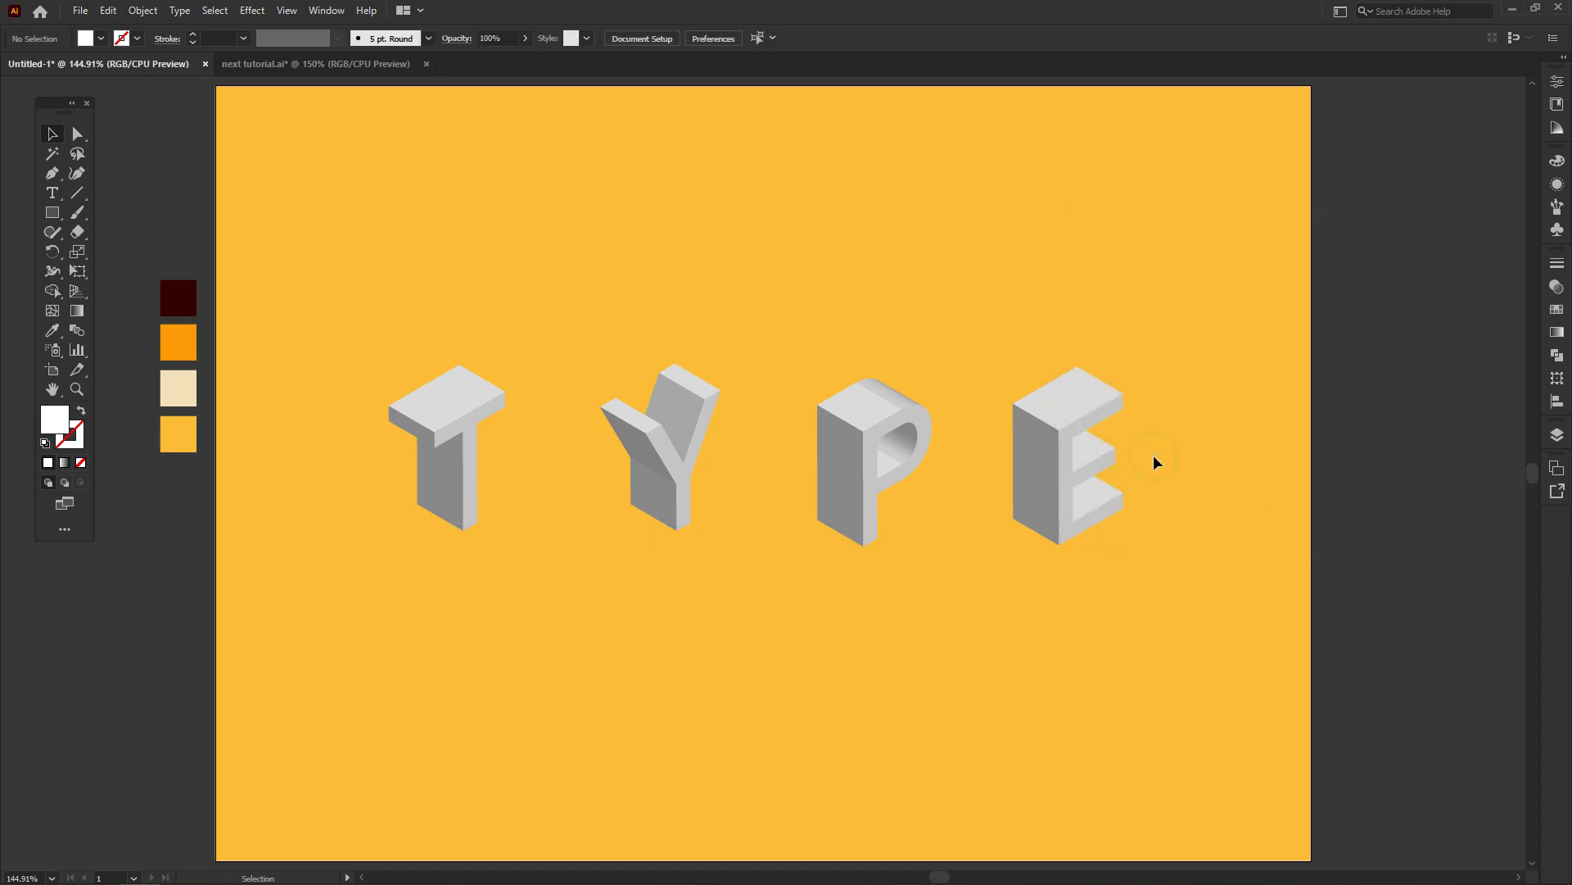
Expand the appearance of the extruded T into editable shapes
click(465, 412)
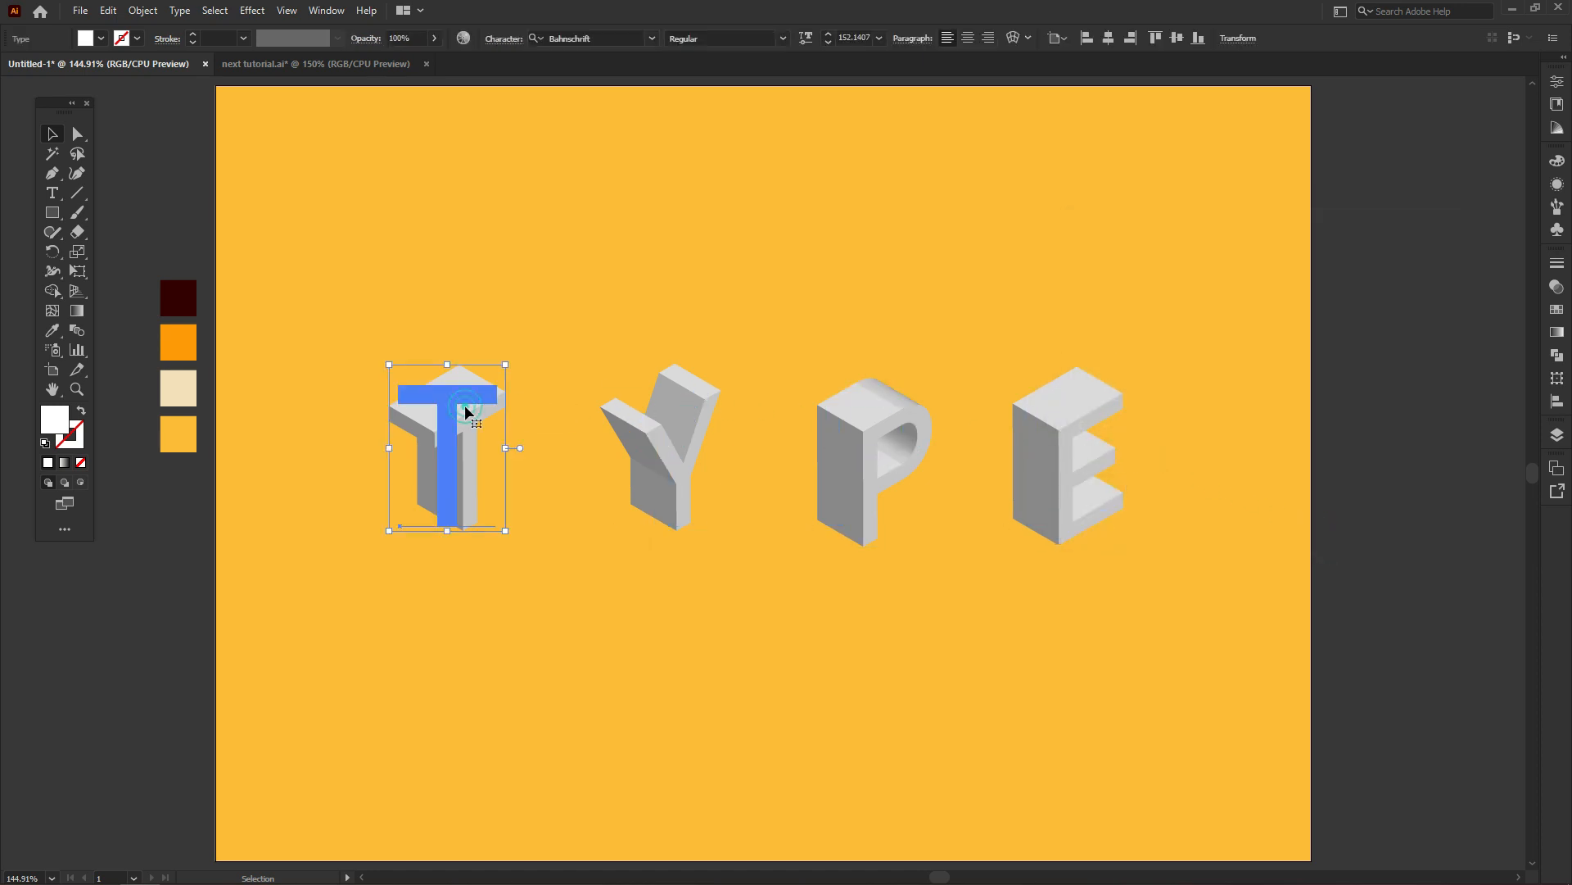
click(144, 11)
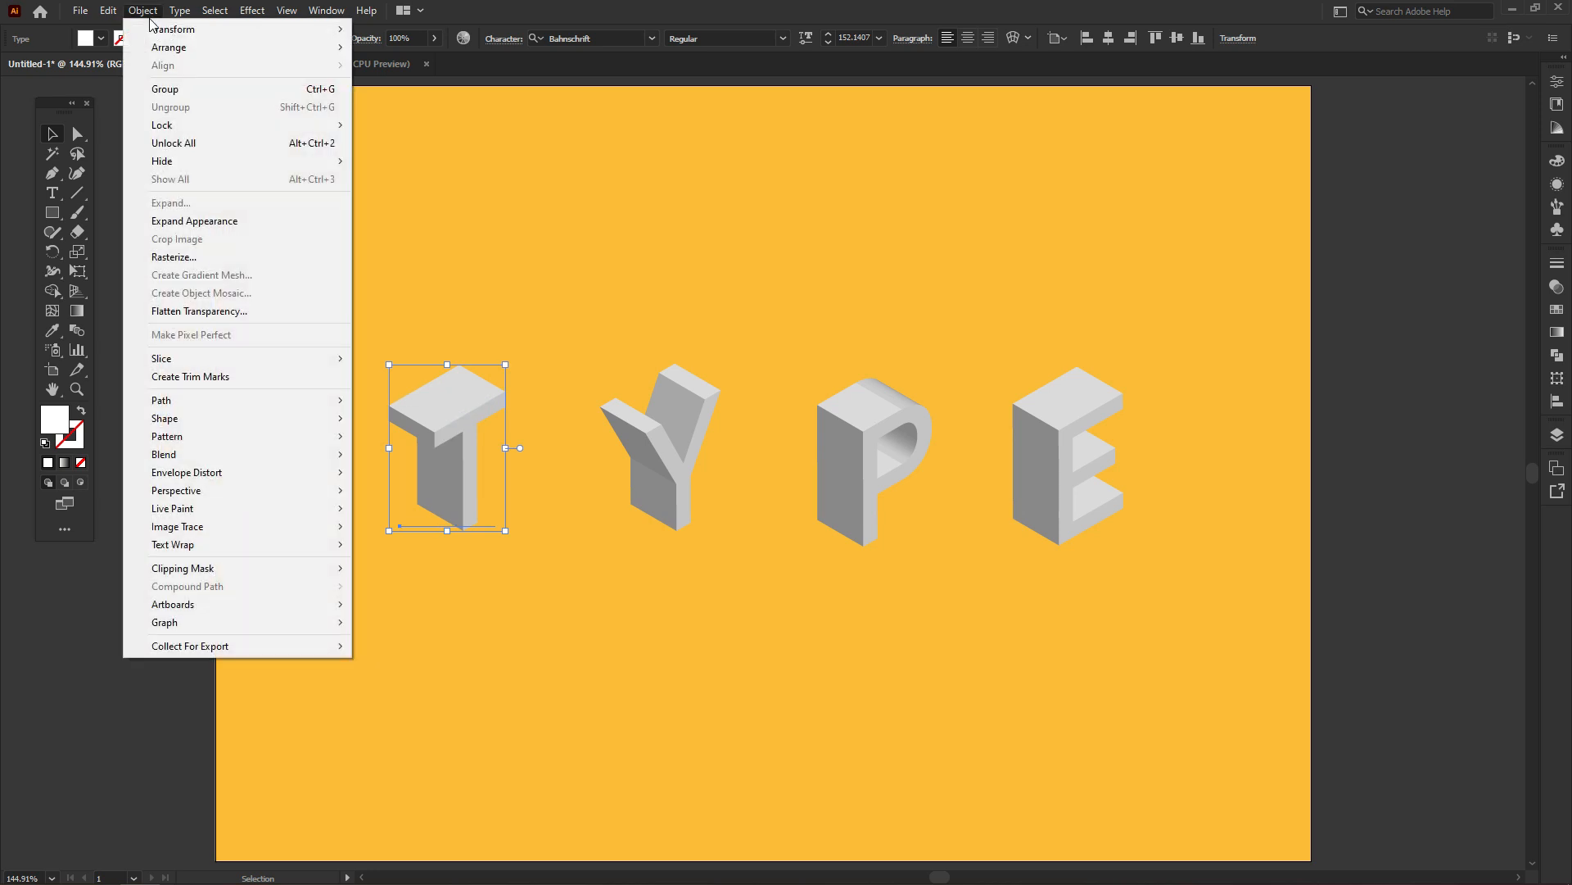
click(259, 225)
click(277, 366)
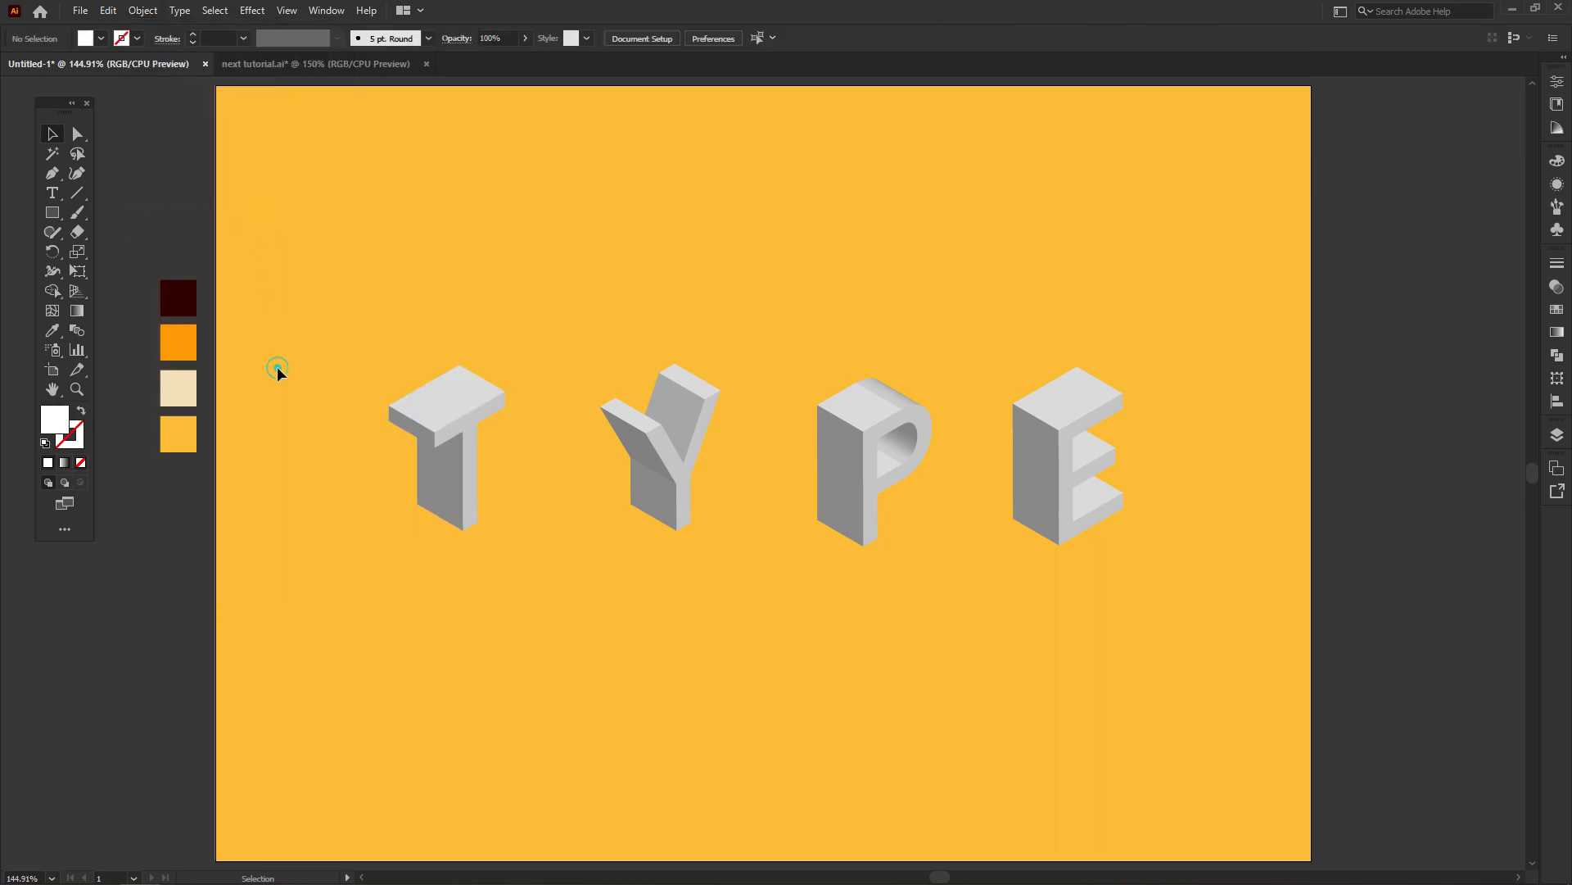
Recolor the T's two left-facing side faces with the dark maroon palette sample using the Eyedropper
click(78, 133)
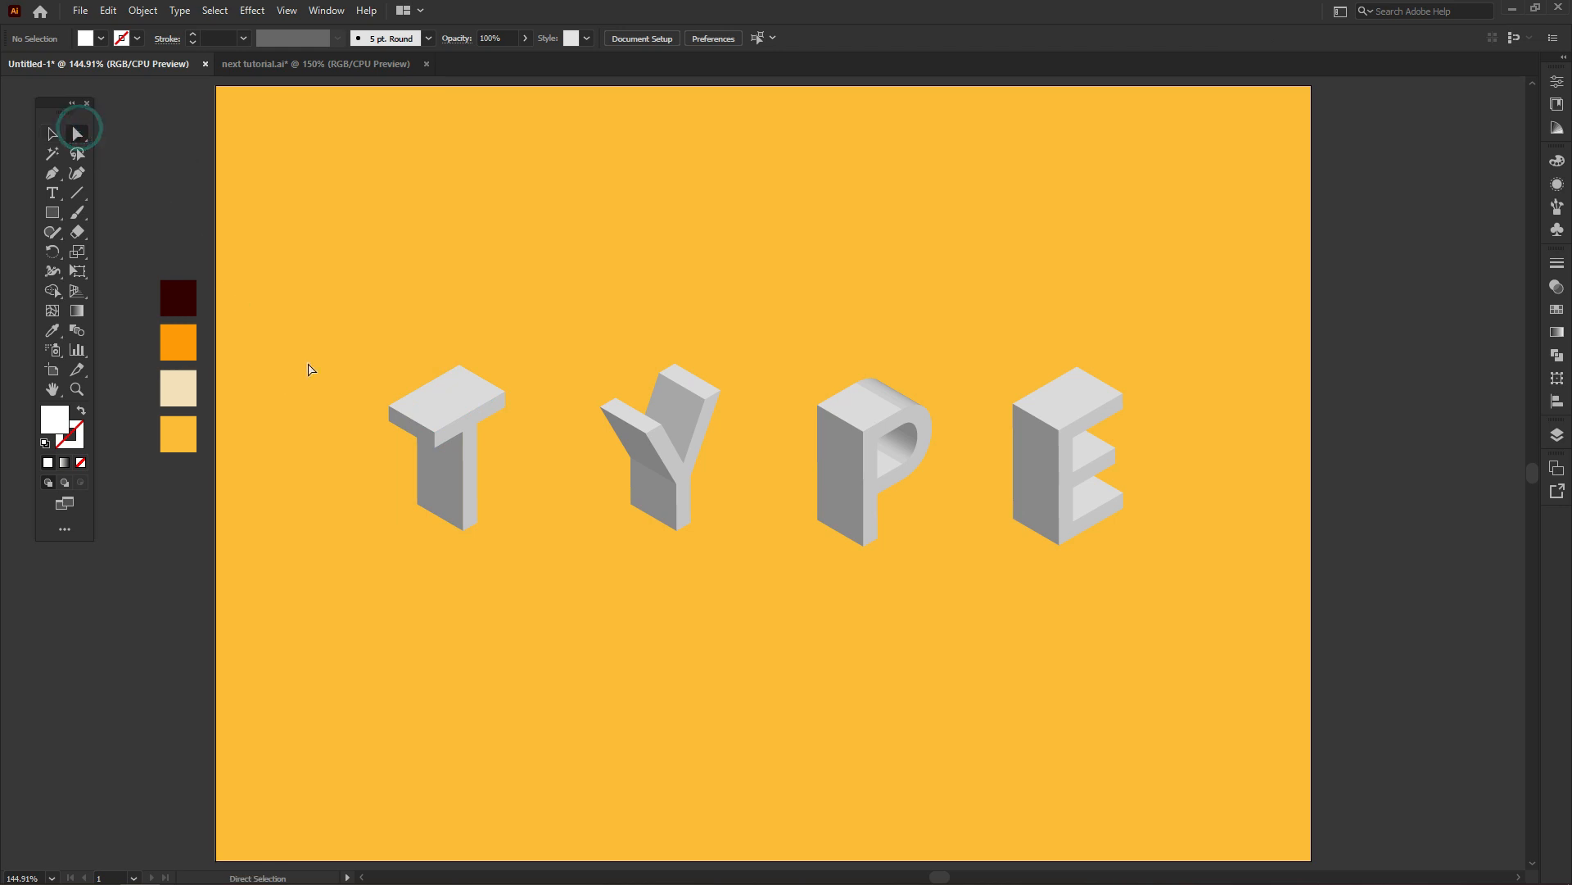
click(401, 424)
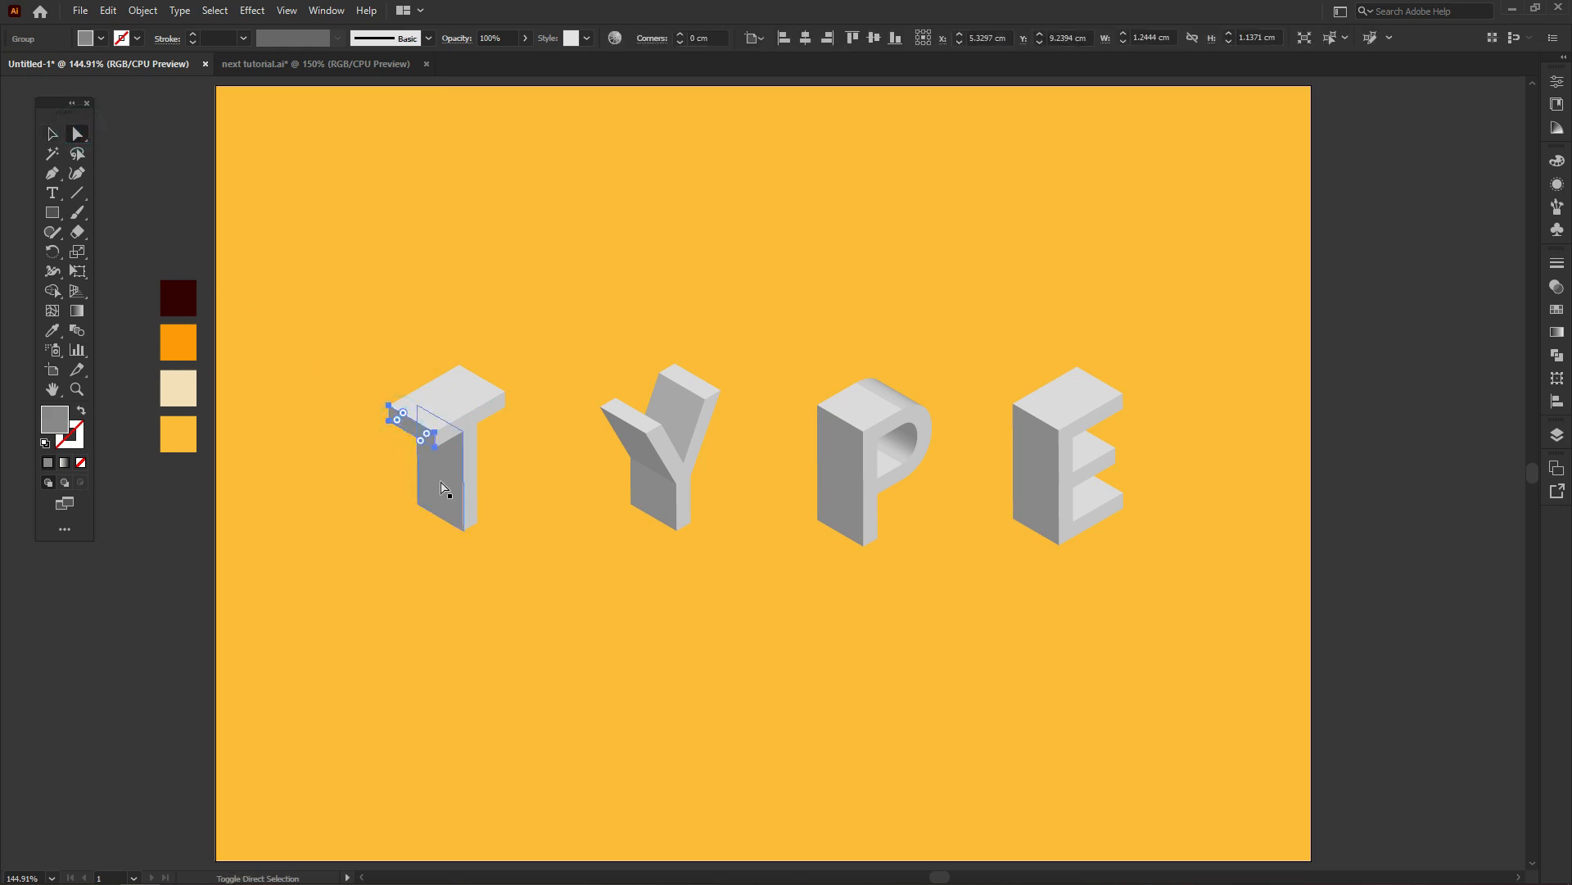
shift+click(443, 488)
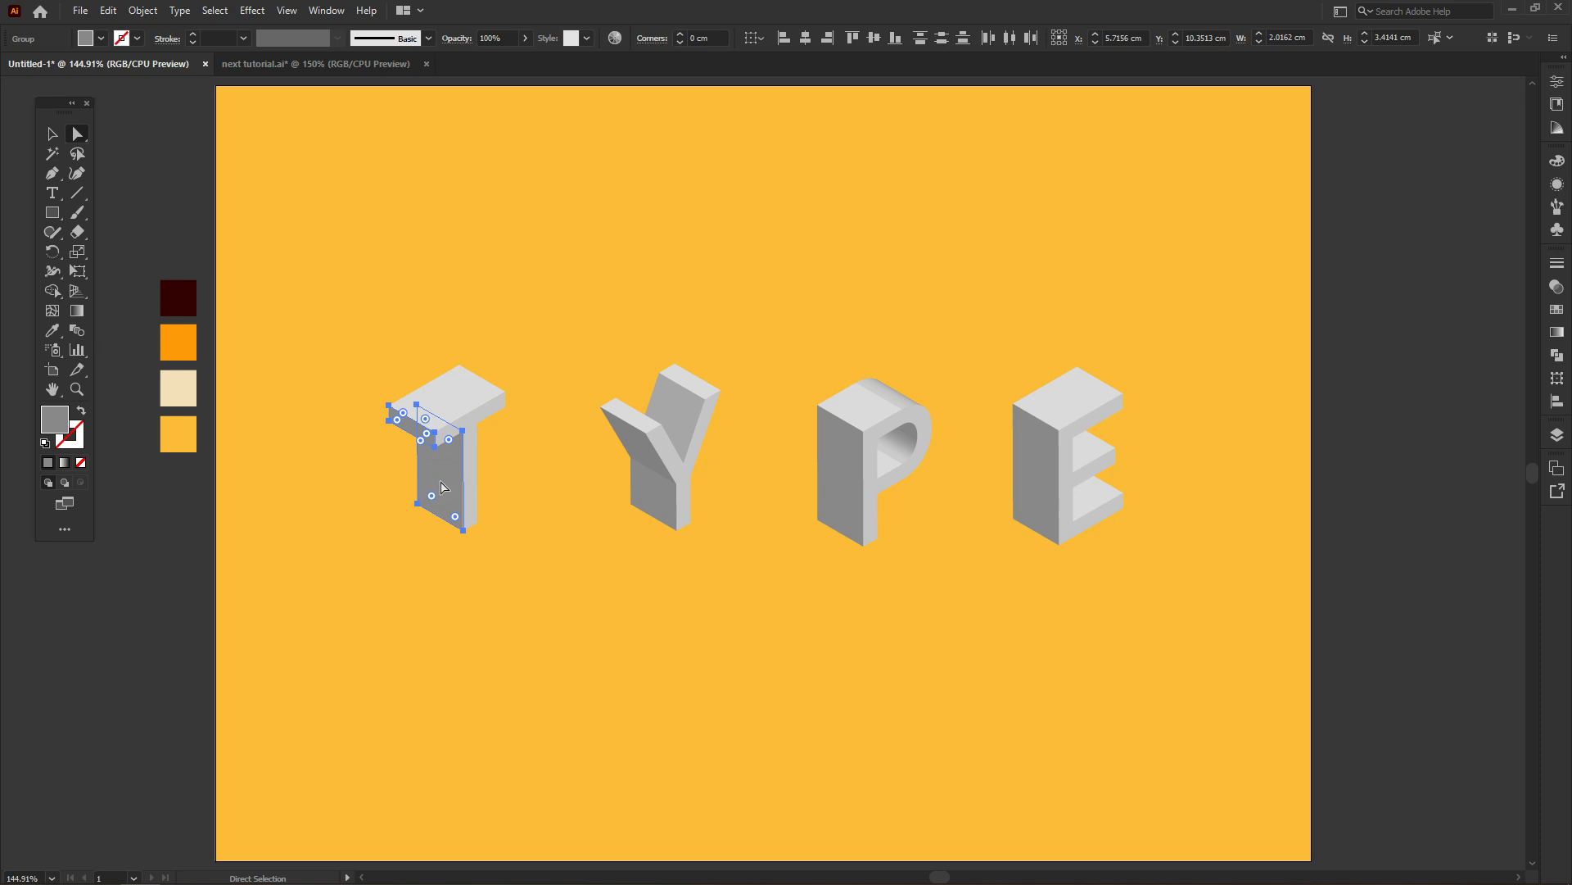
key(i)
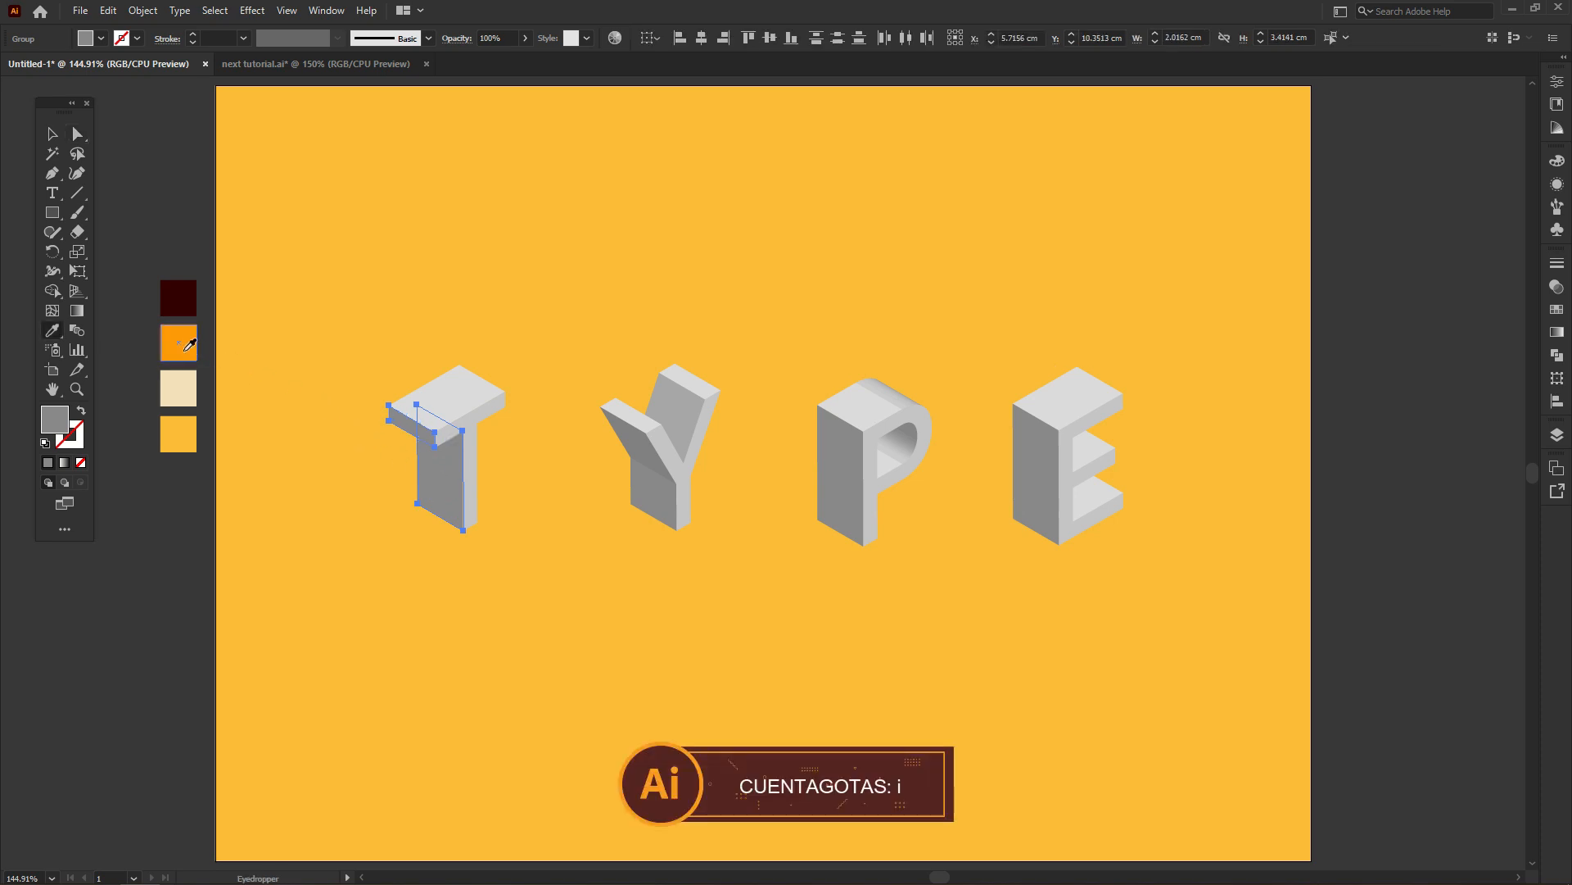
click(178, 305)
Recolor the T's top face with the orange palette sample using the Eyedropper
key(a)
click(453, 389)
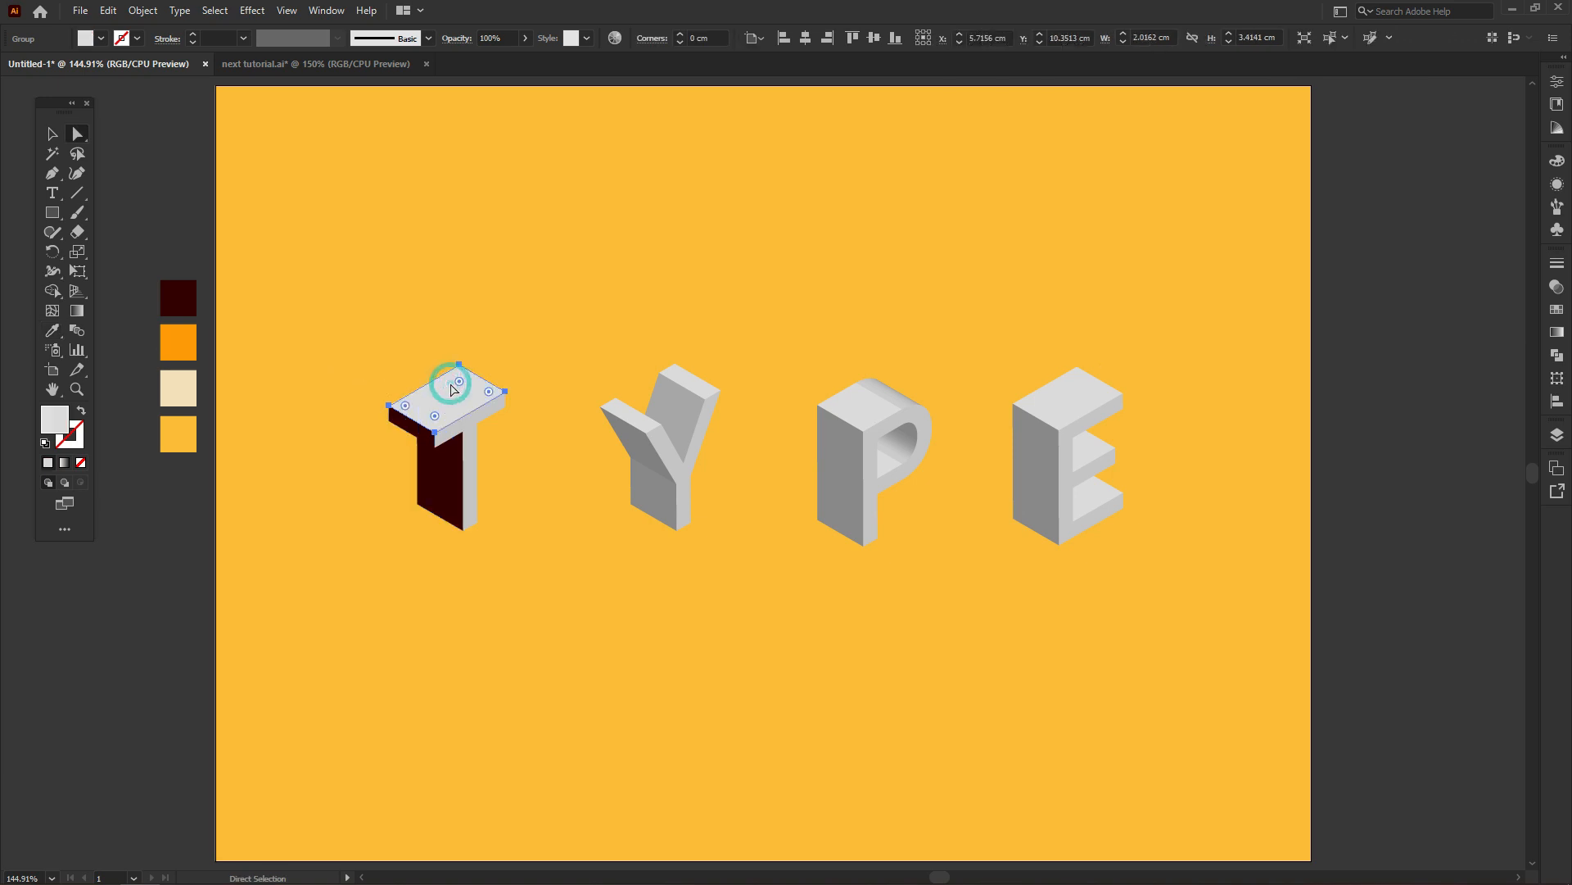
key(i)
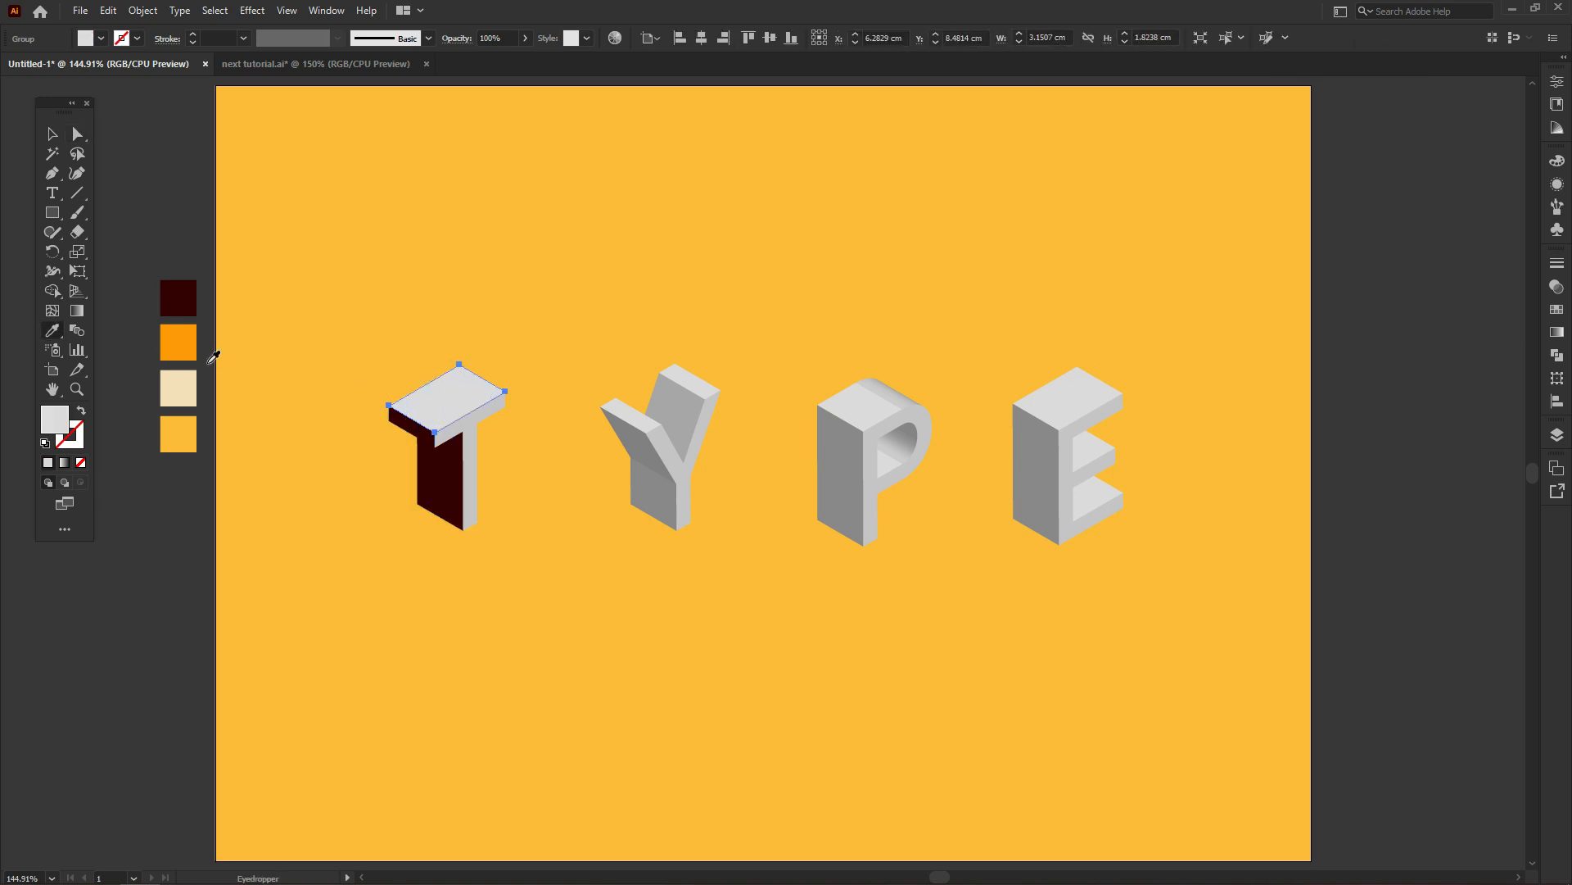
click(178, 342)
Recolor the T's front letter face with the cream palette sample using the Eyedropper
key(a)
click(471, 437)
key(i)
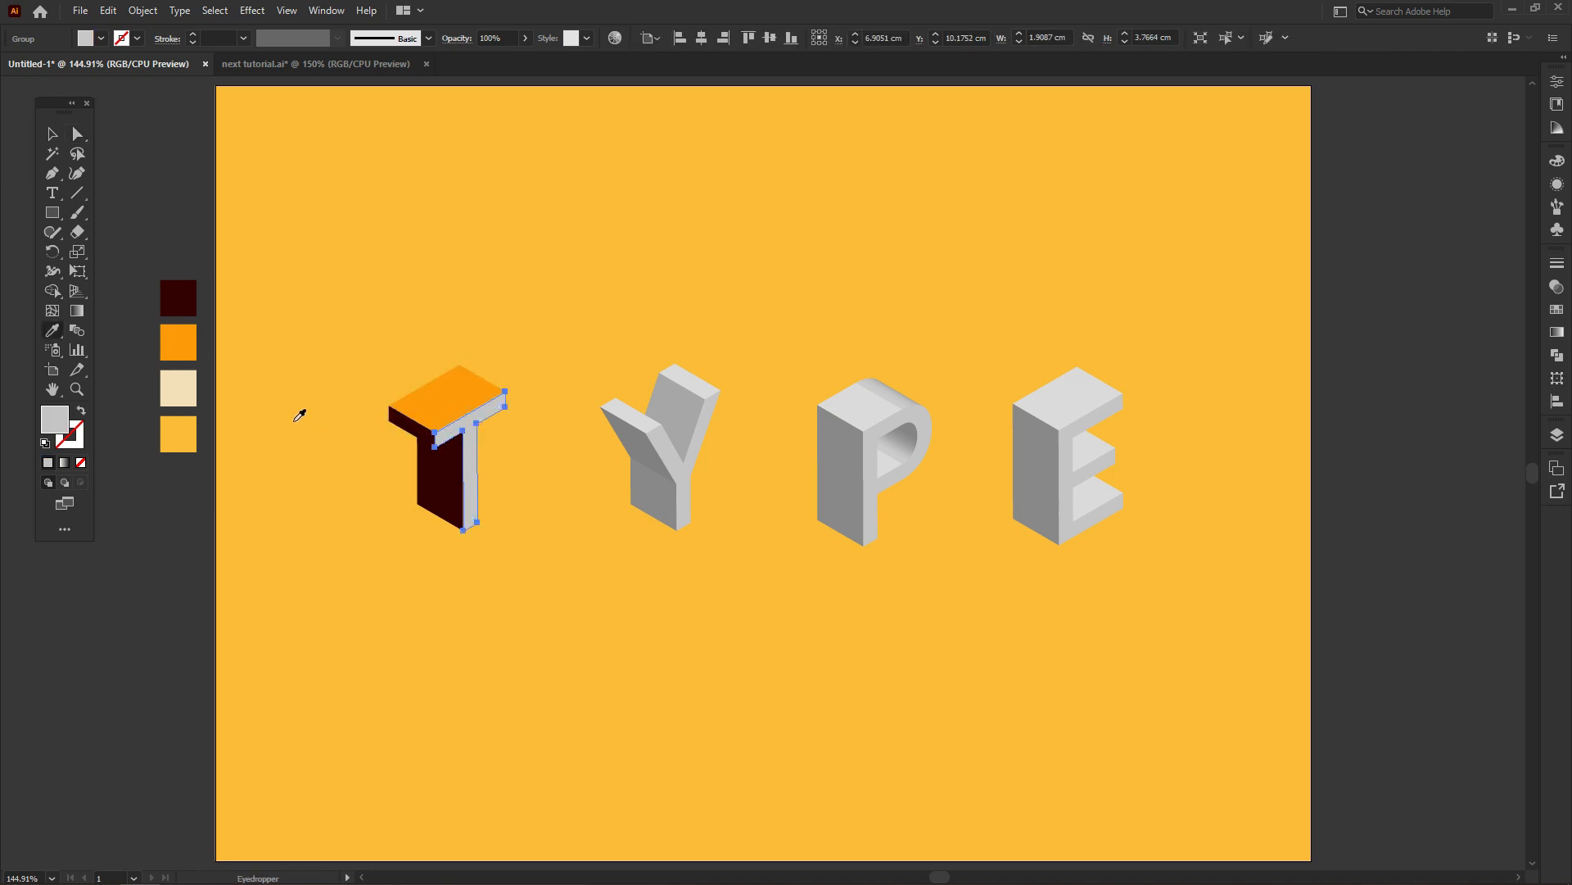
click(192, 383)
key(v)
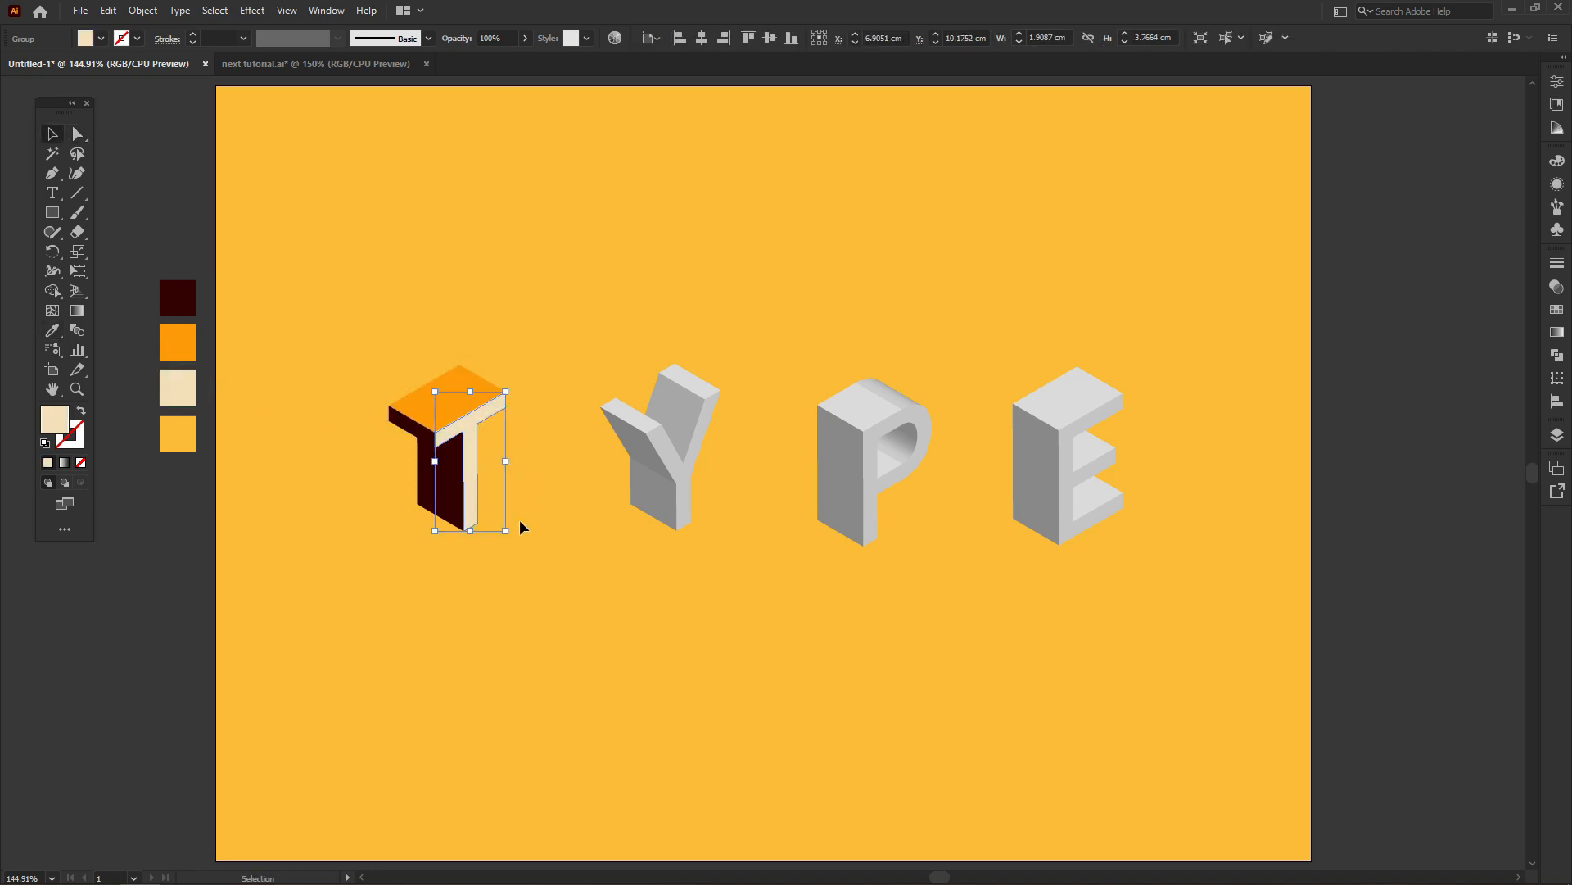
click(472, 552)
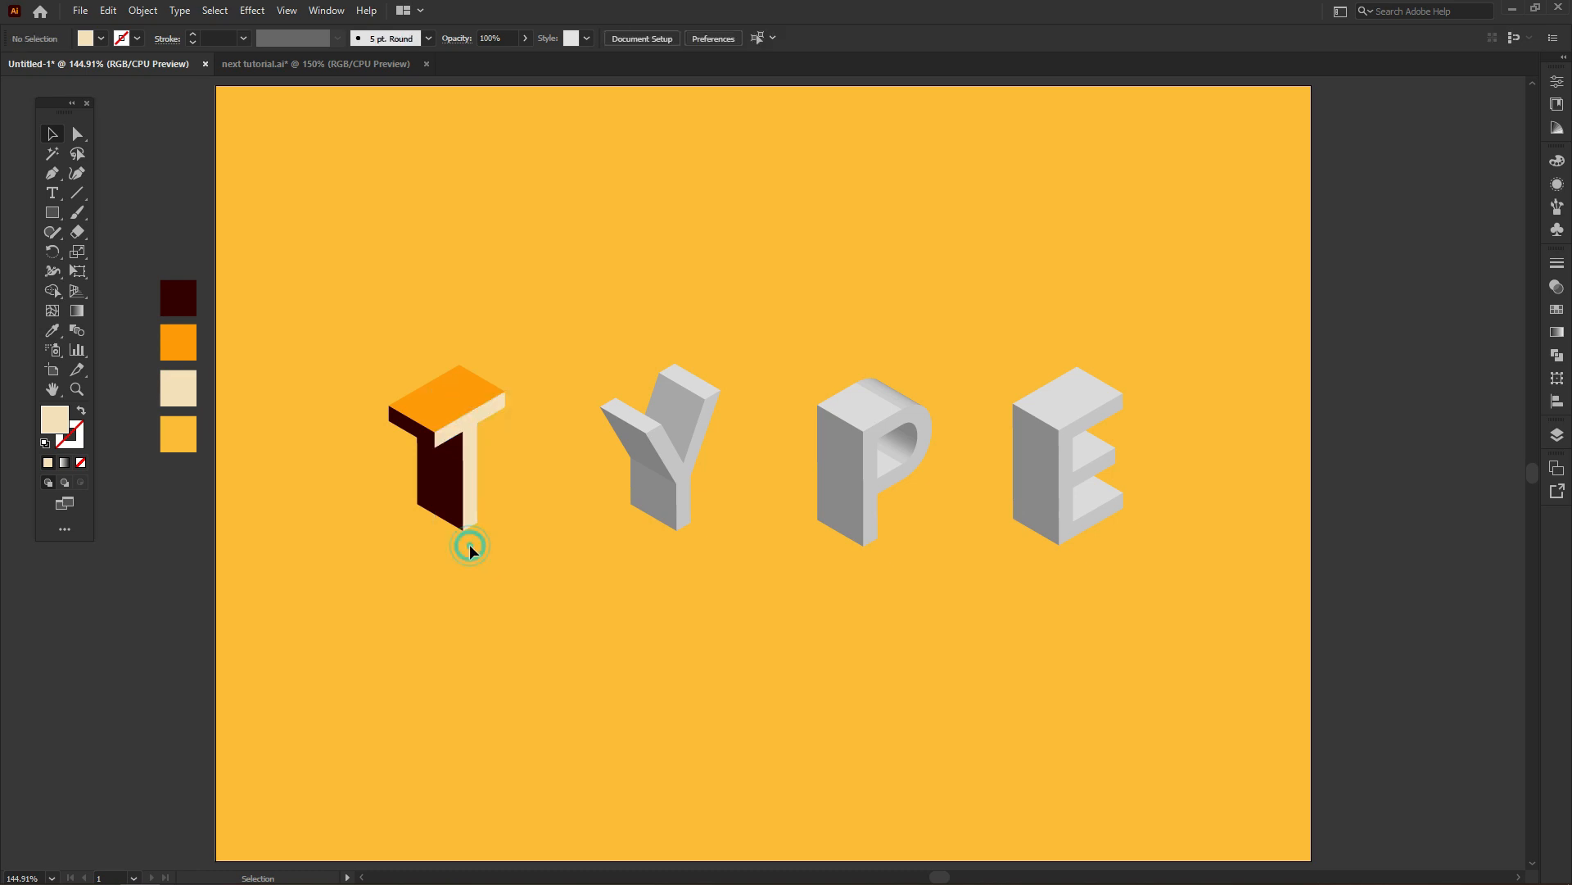
Expand the appearance of the extruded Y into editable shapes
click(657, 459)
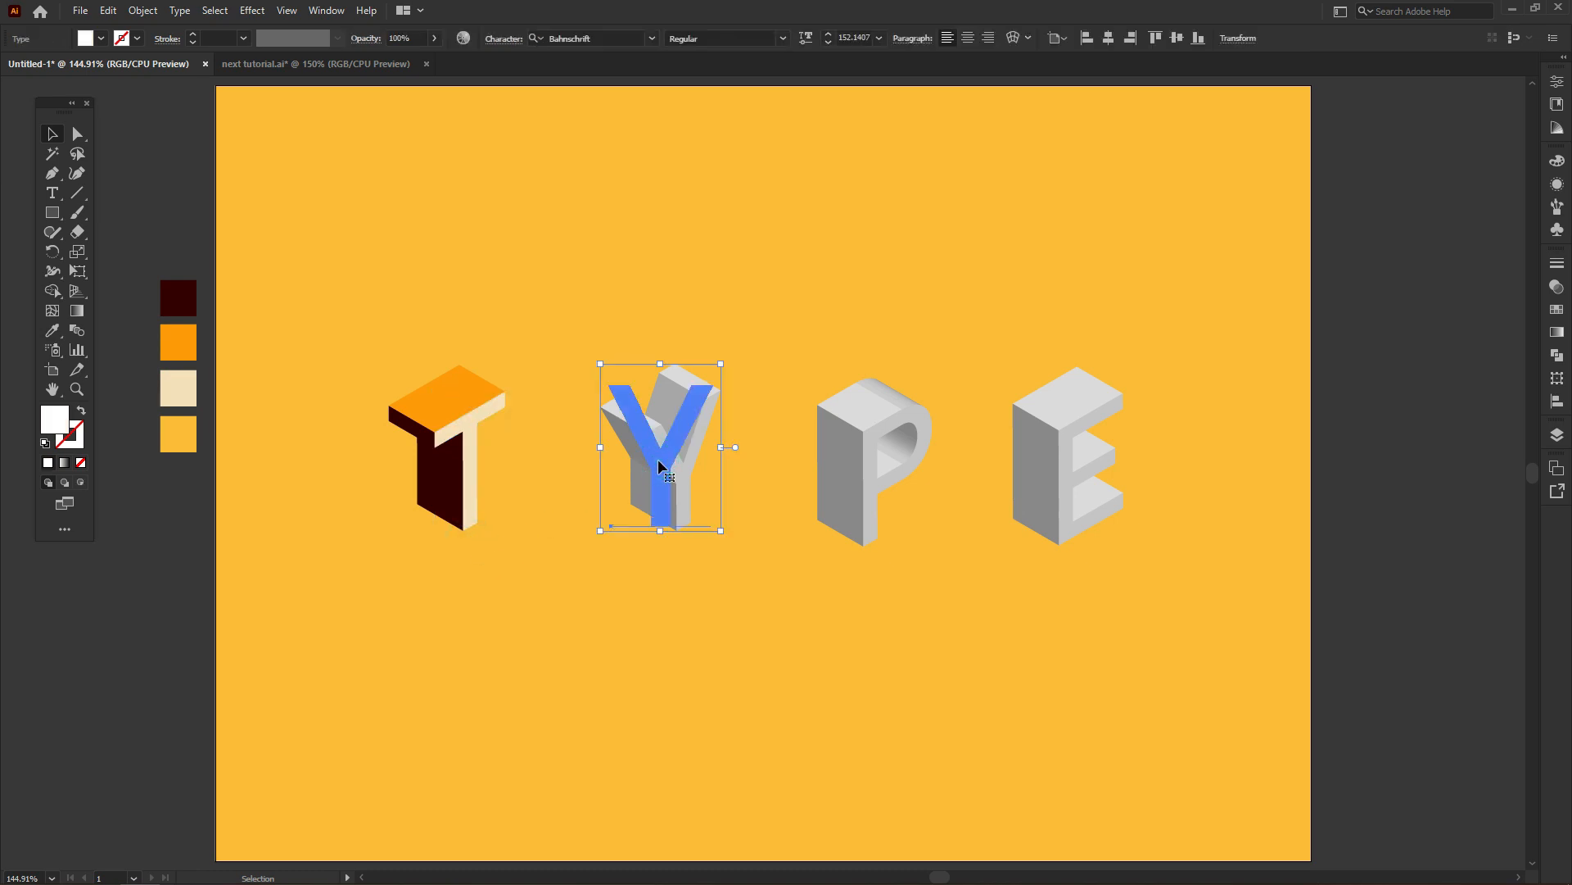
click(142, 10)
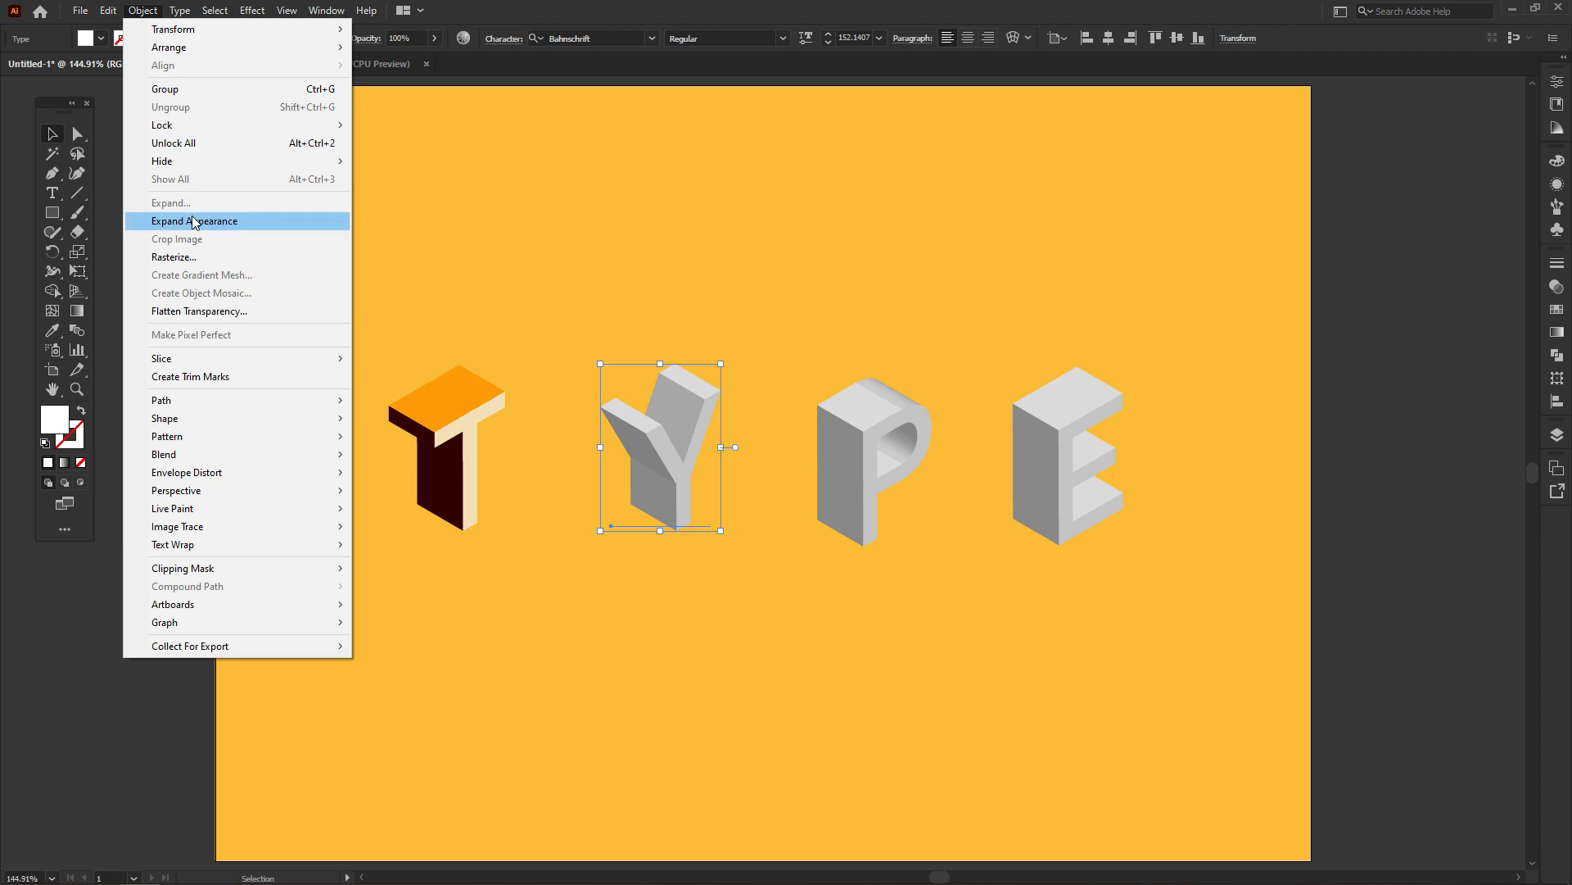
click(266, 221)
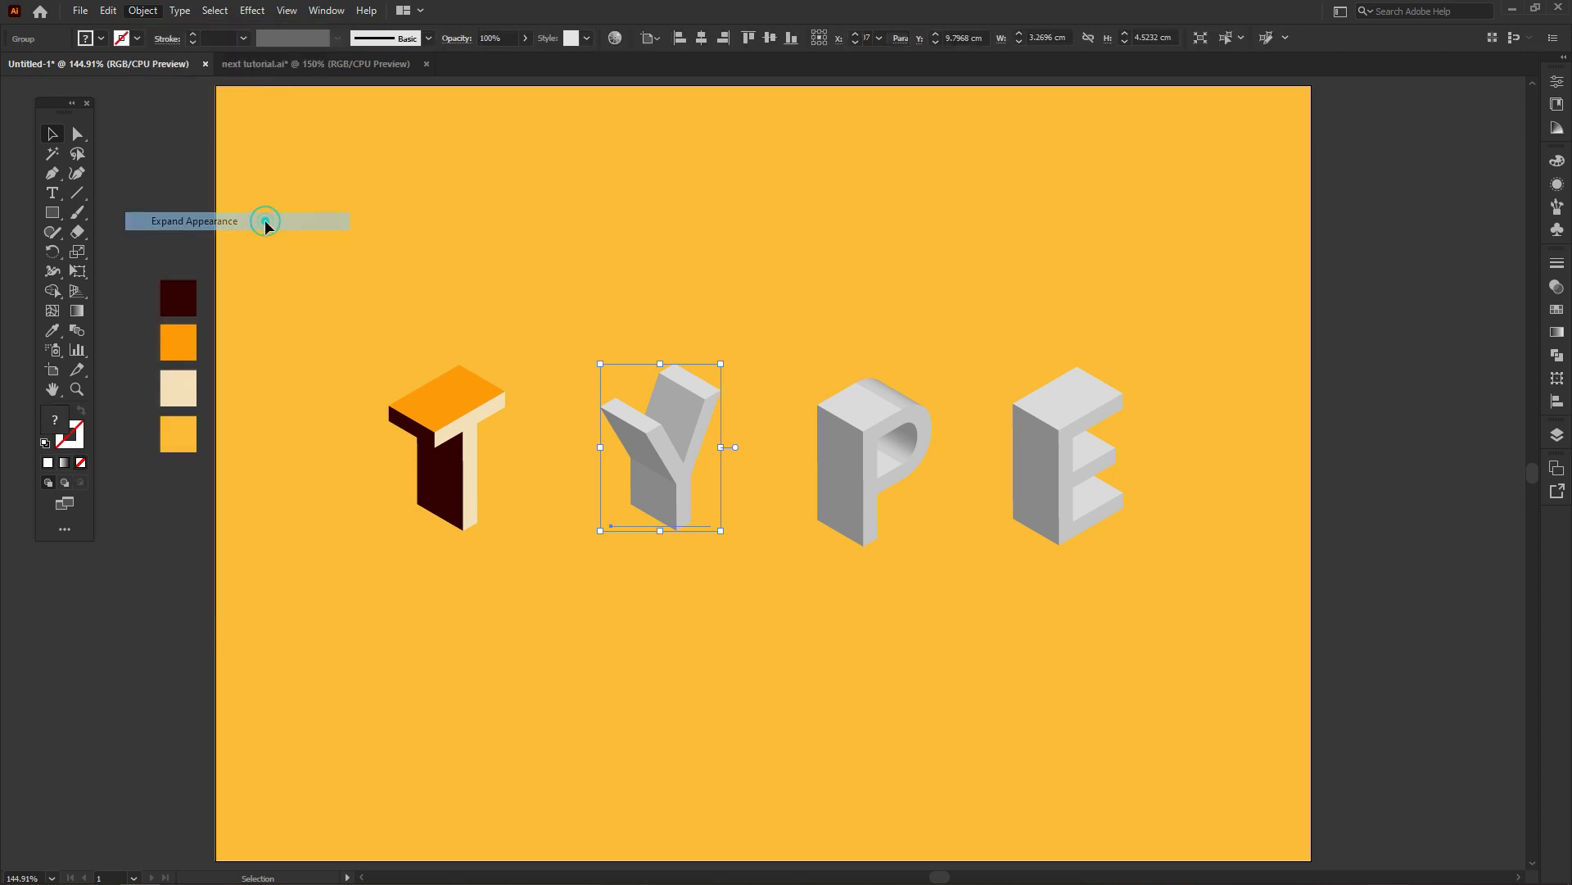
click(346, 276)
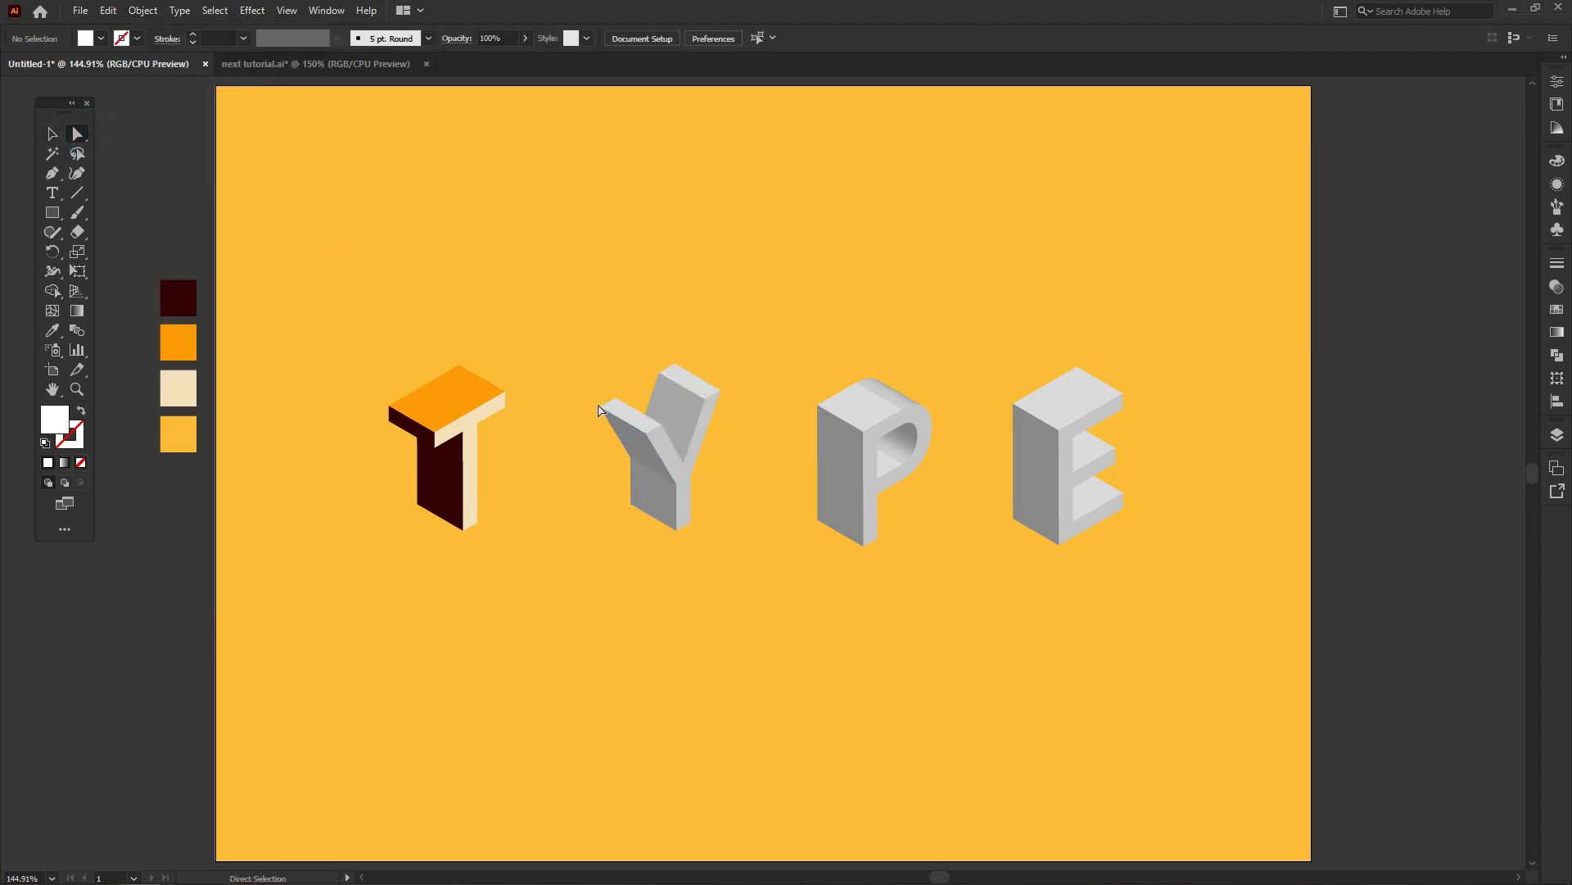
Recolor the Y's left-facing stem and lower arm side faces with the T's dark maroon using the Eyedropper
click(632, 443)
click(654, 497)
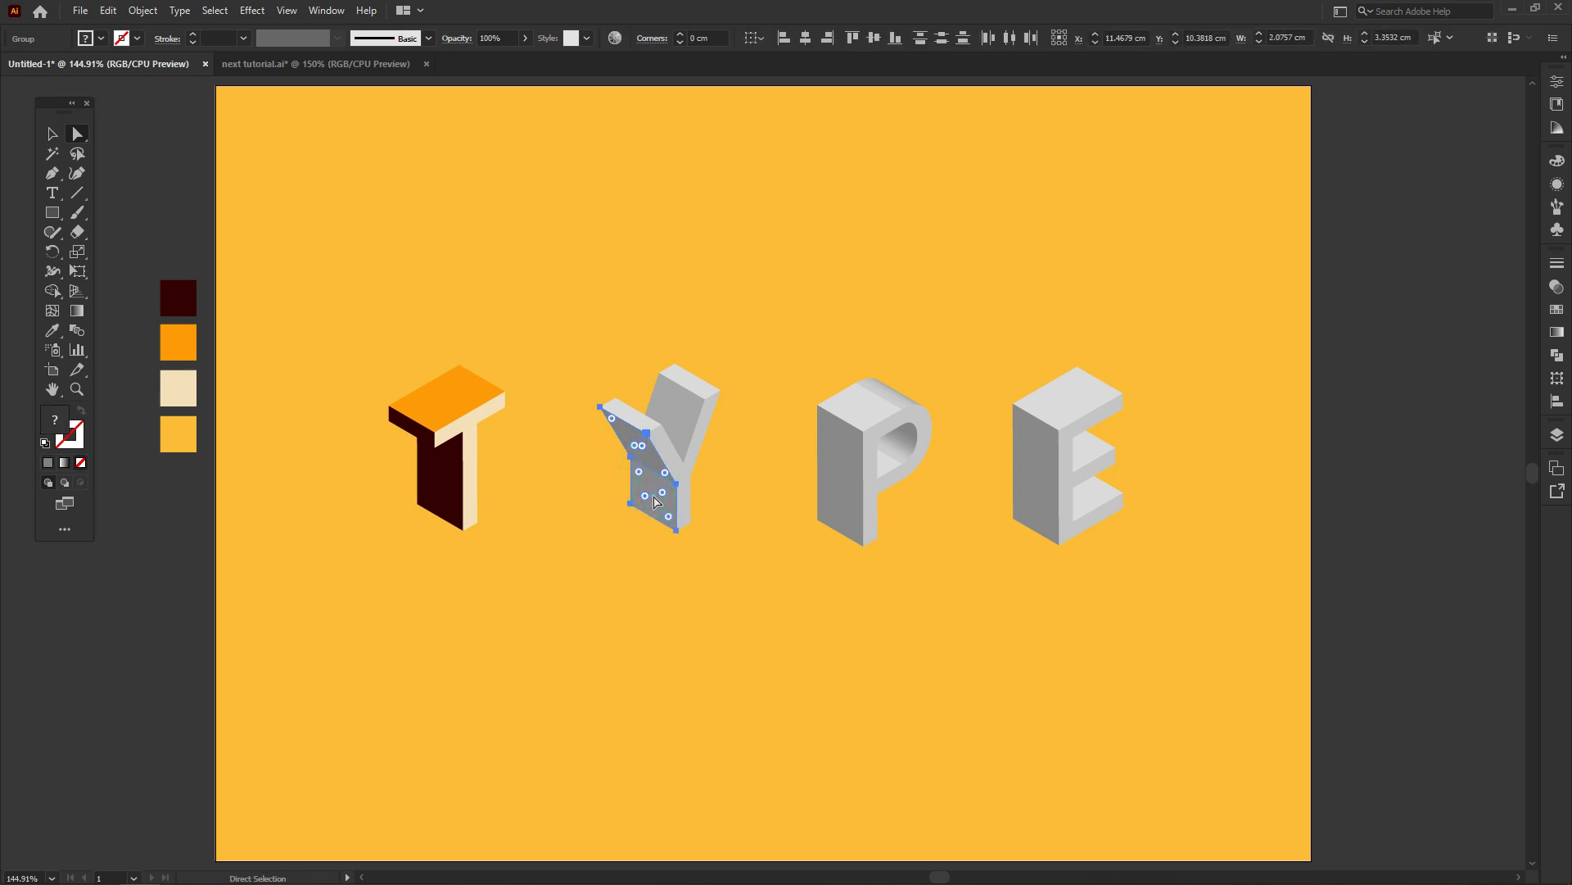
key(i)
click(442, 468)
key(a)
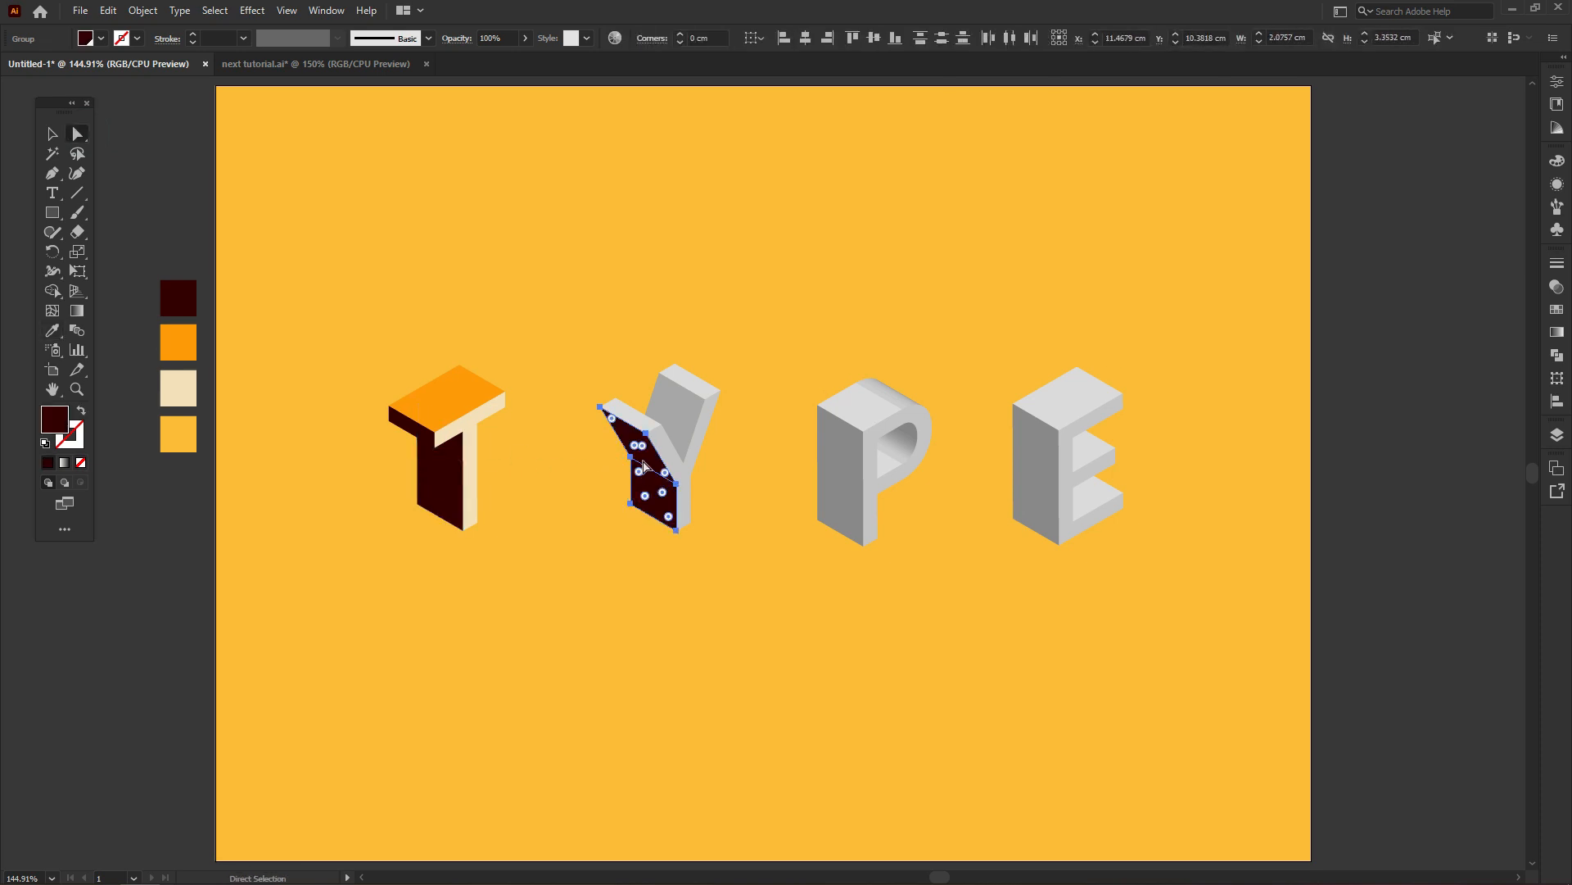
Recolor the Y's front letter face with the T's cream using the Eyedropper
click(671, 465)
key(i)
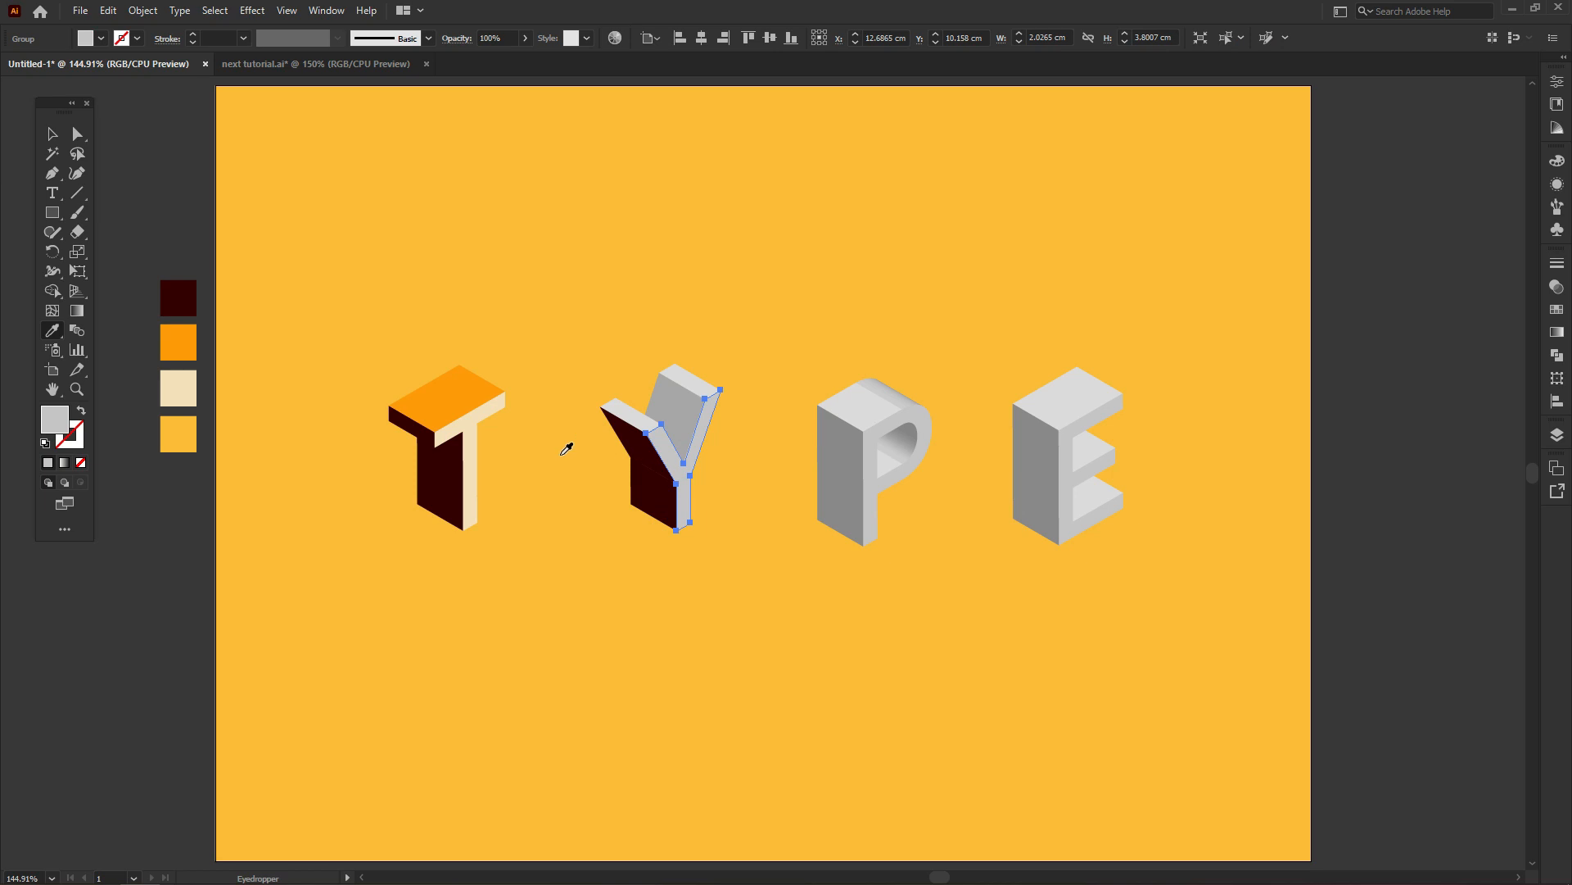
click(475, 417)
key(a)
Recolor the top faces of both Y arms with the T's orange using the Eyedropper
click(624, 419)
shift+click(693, 384)
key(i)
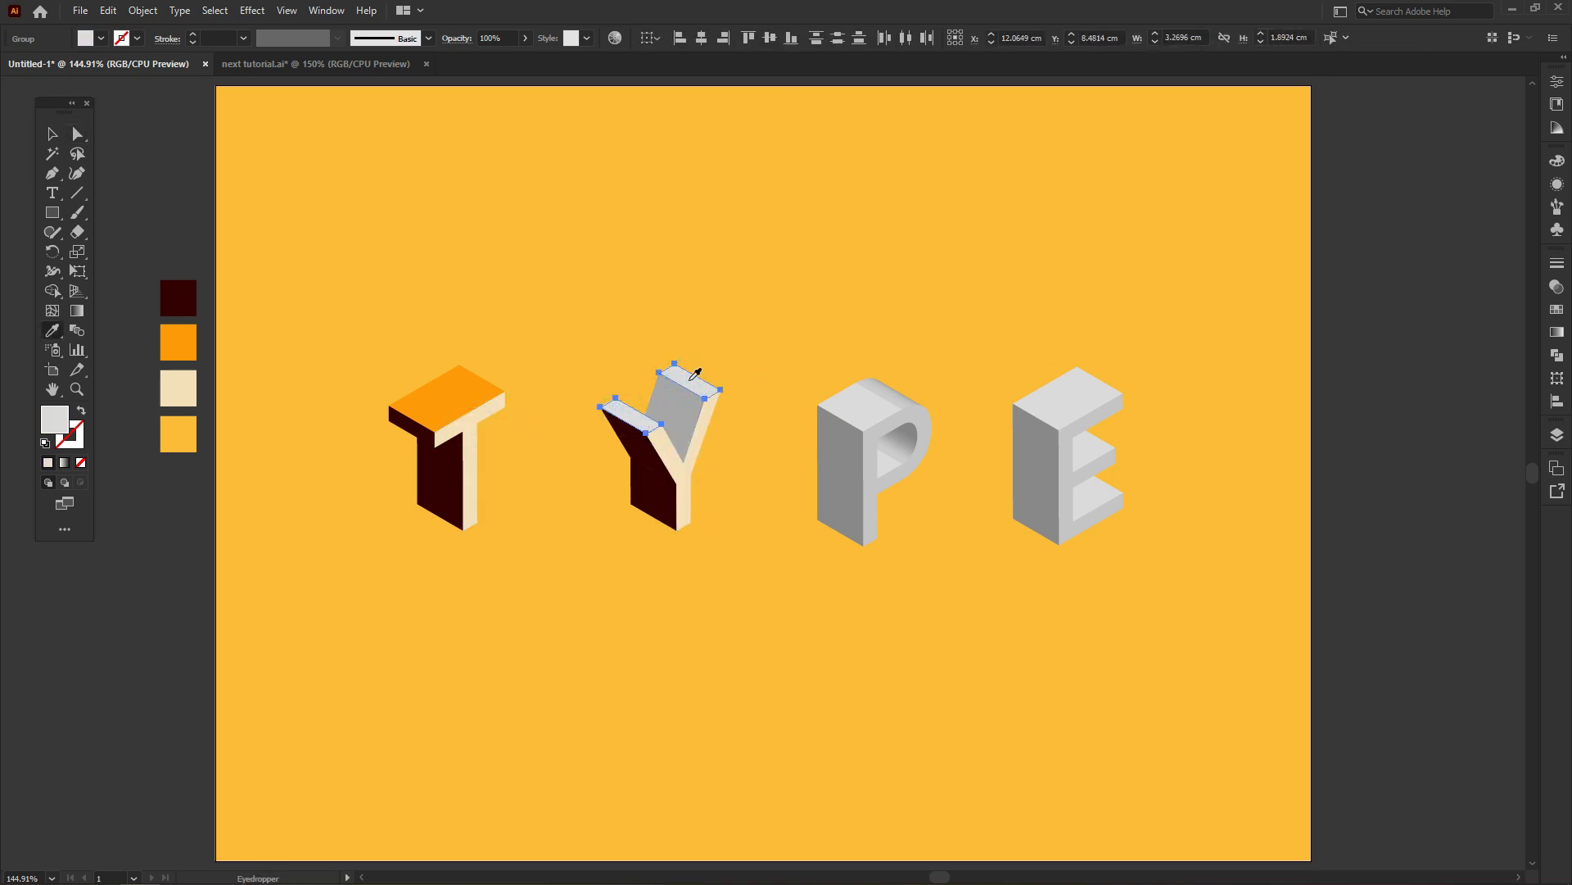
click(477, 391)
key(a)
Recolor the inner side face of the Y's rear arm with the T's dark maroon and deselect it
click(669, 408)
key(i)
click(449, 462)
key(v)
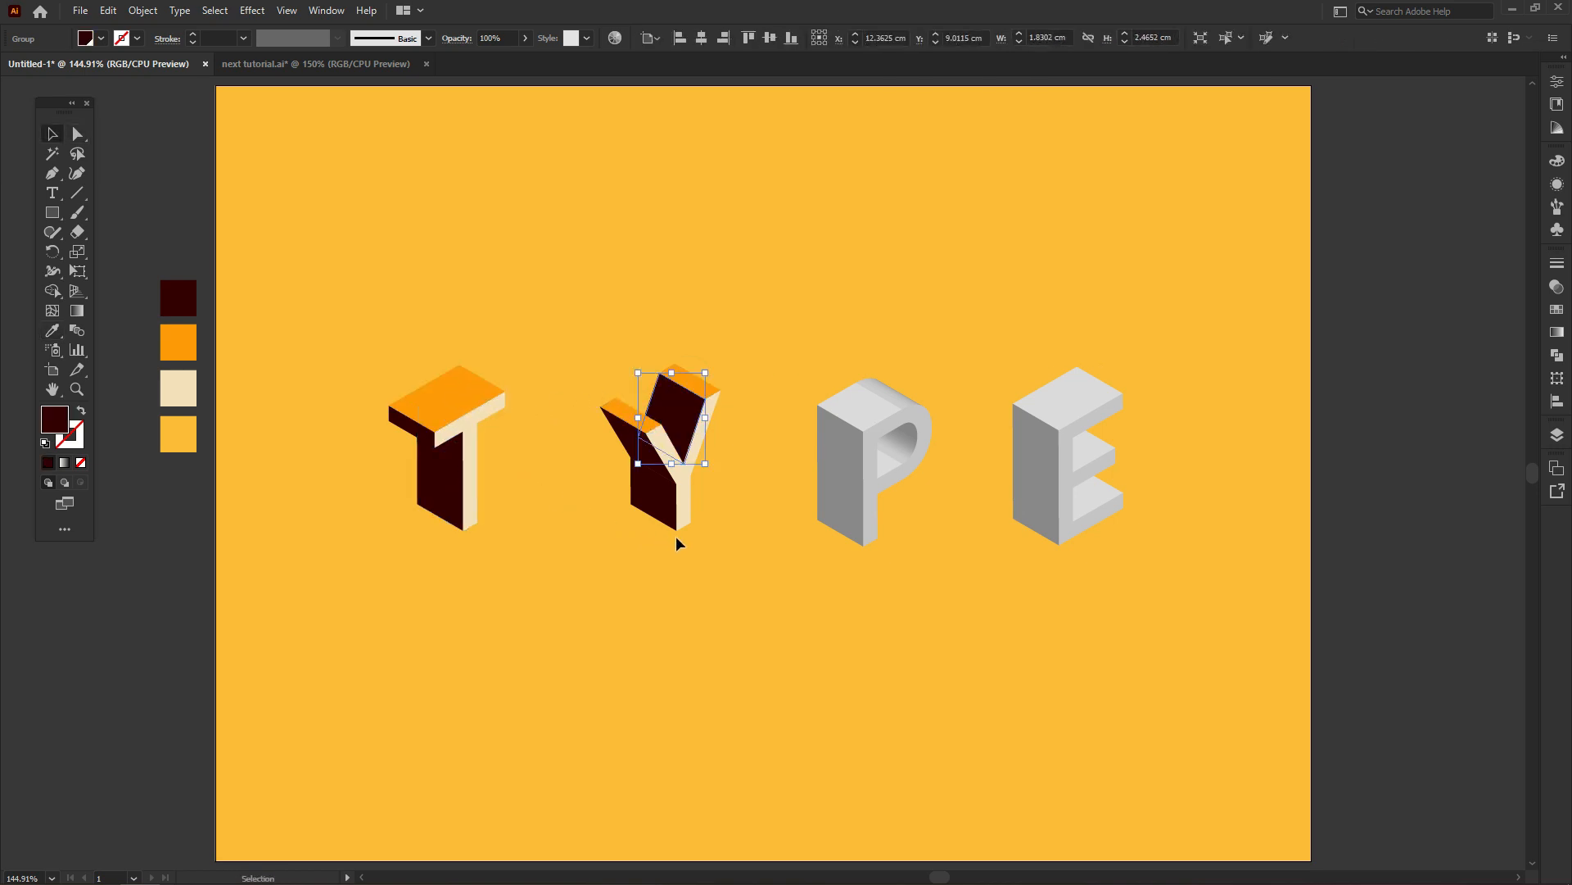
click(676, 537)
Expand the appearance of the extruded P into editable shapes
click(856, 501)
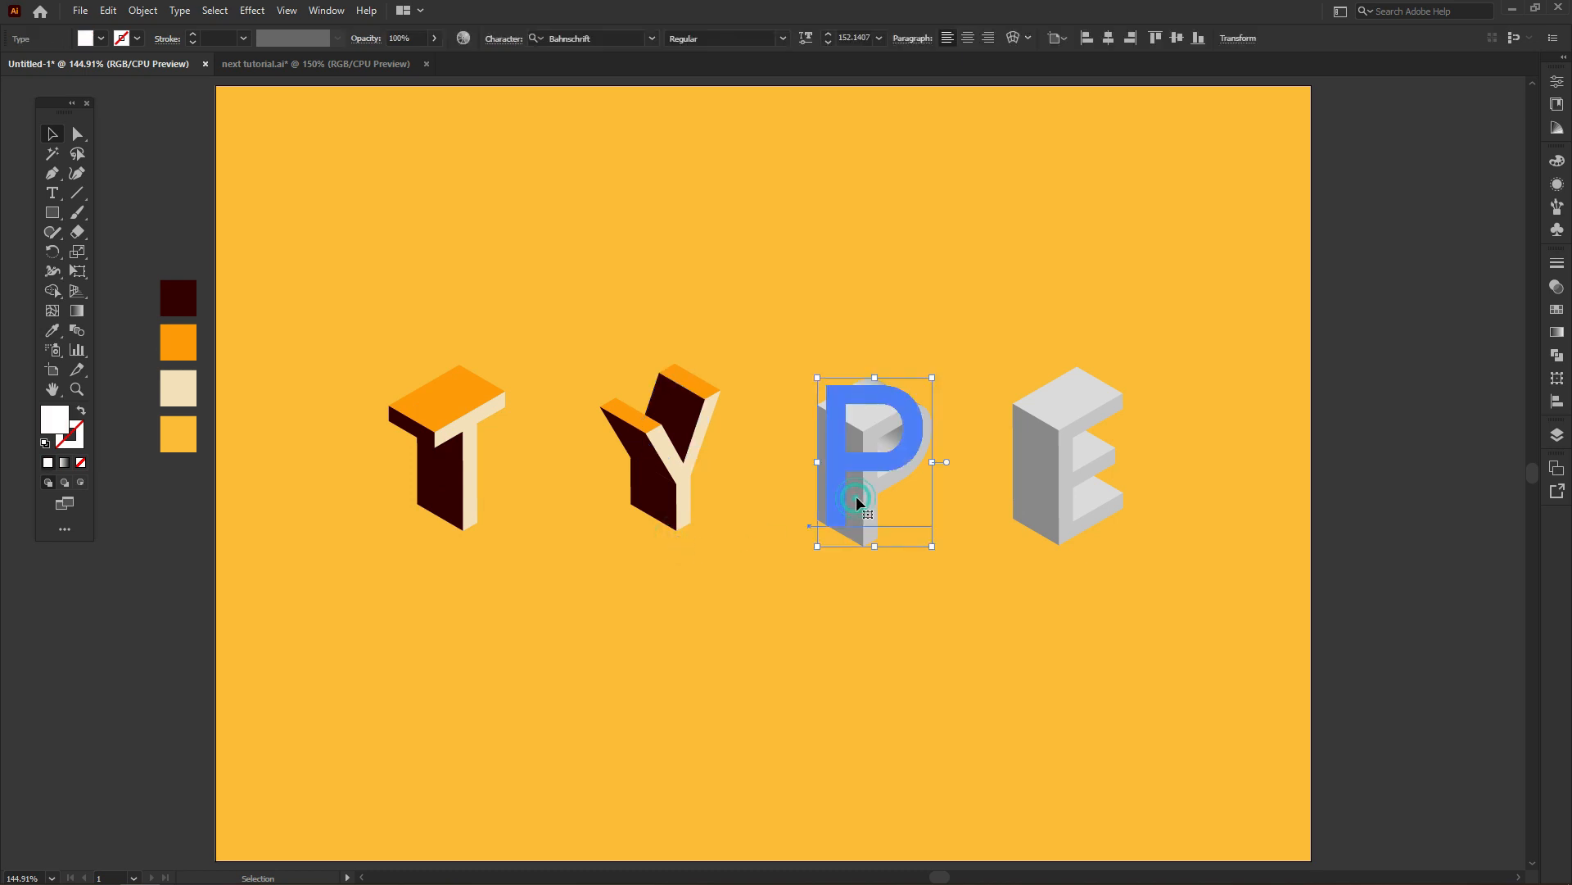
click(157, 11)
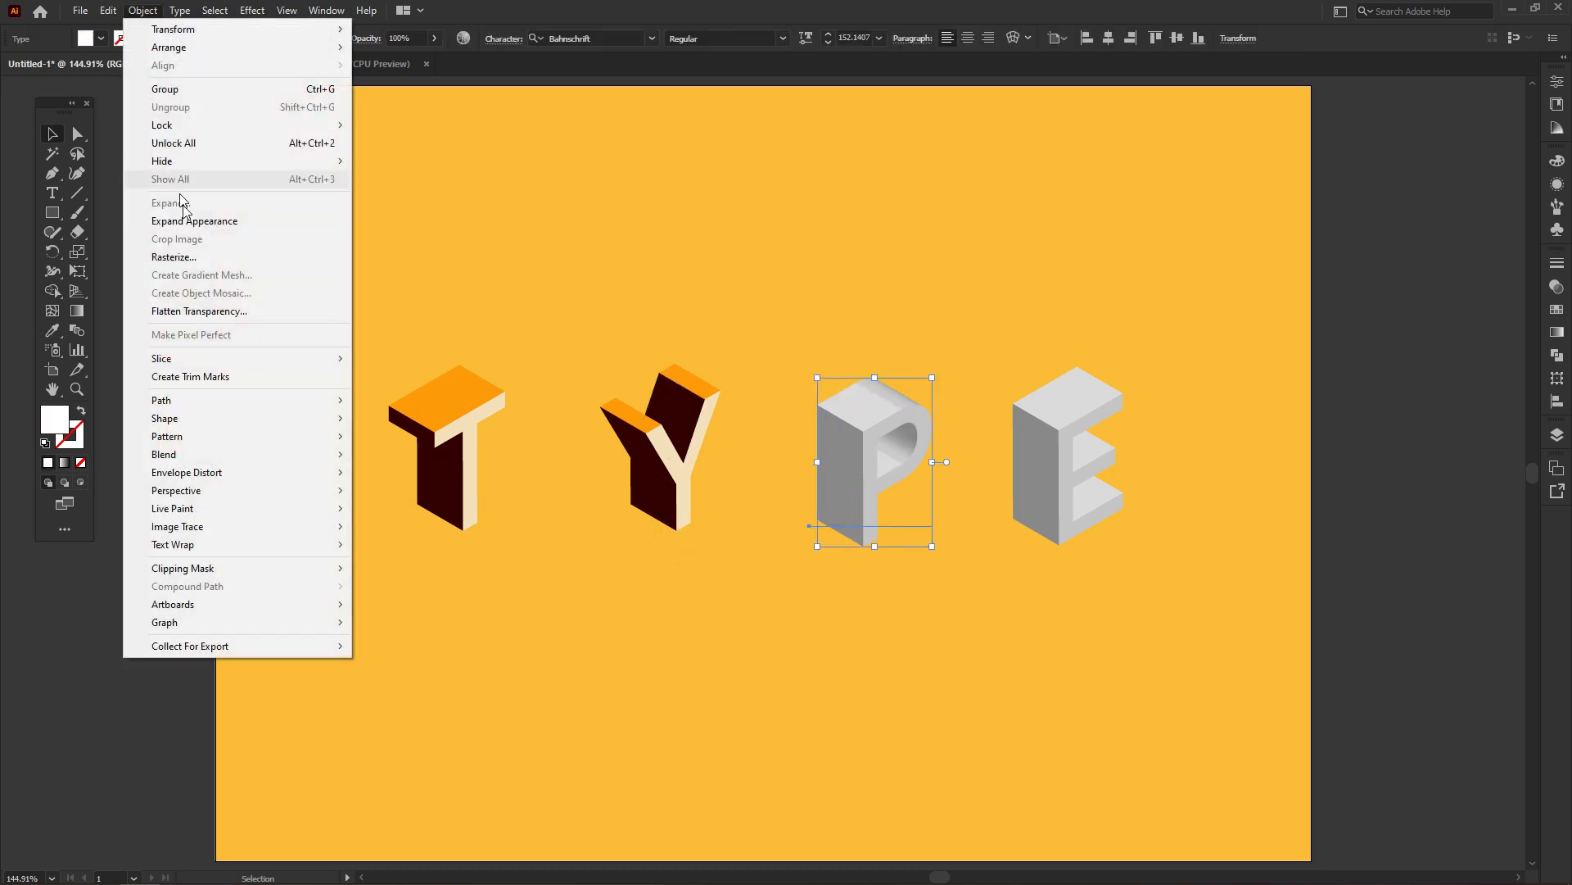
click(193, 219)
Unite the P's two flat top faces and the adjoining curved strips into one shape with Pathfinder
key(z)
click(874, 464)
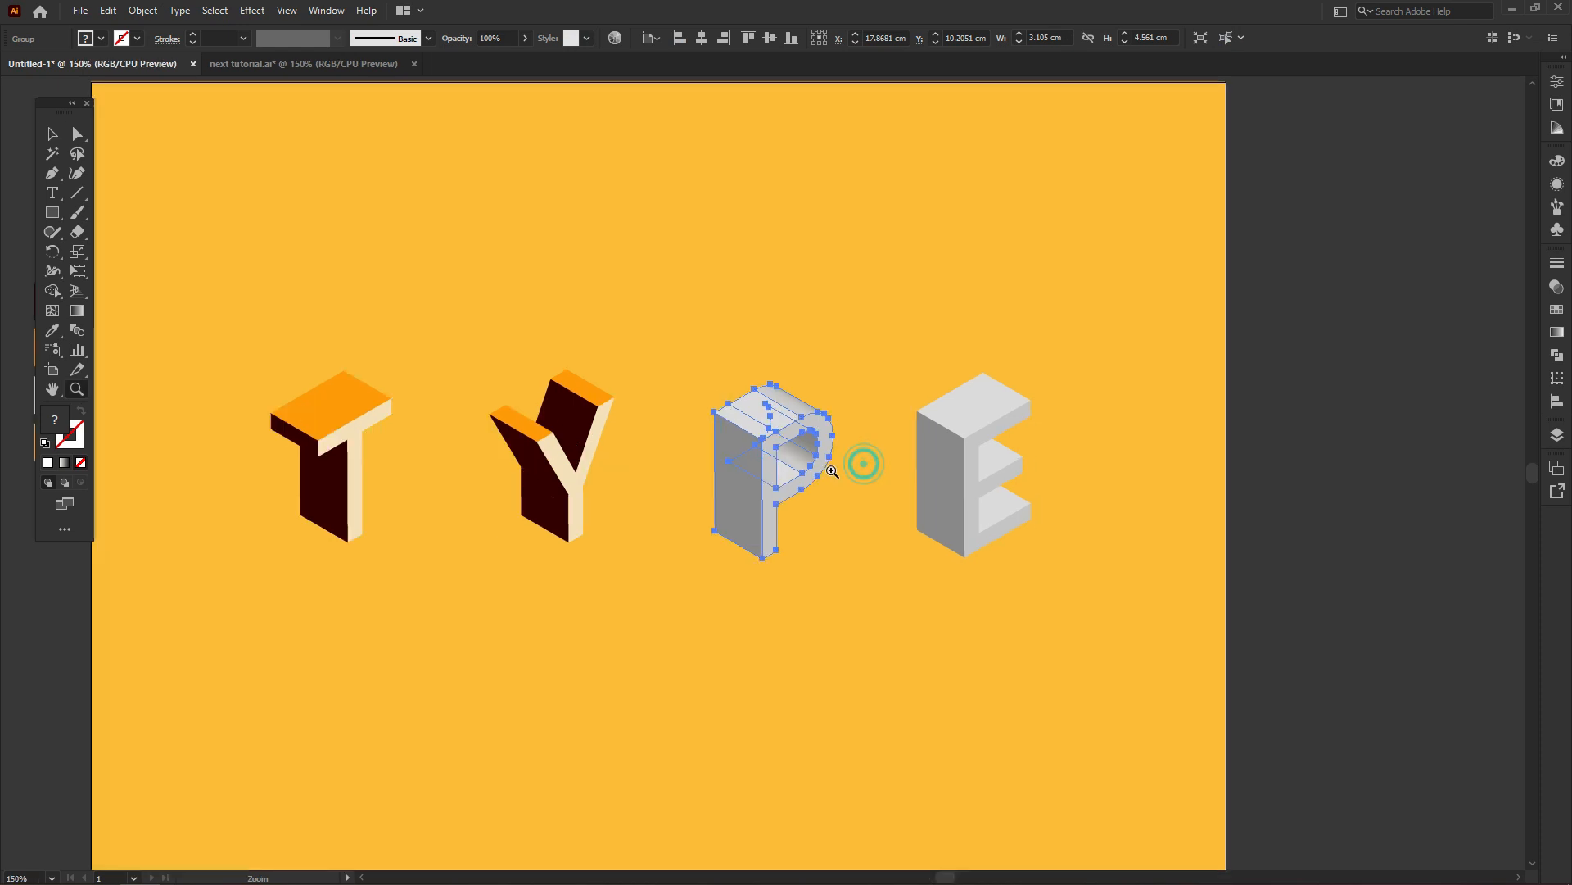
click(831, 469)
click(794, 470)
drag(593, 480, 689, 482)
key(v)
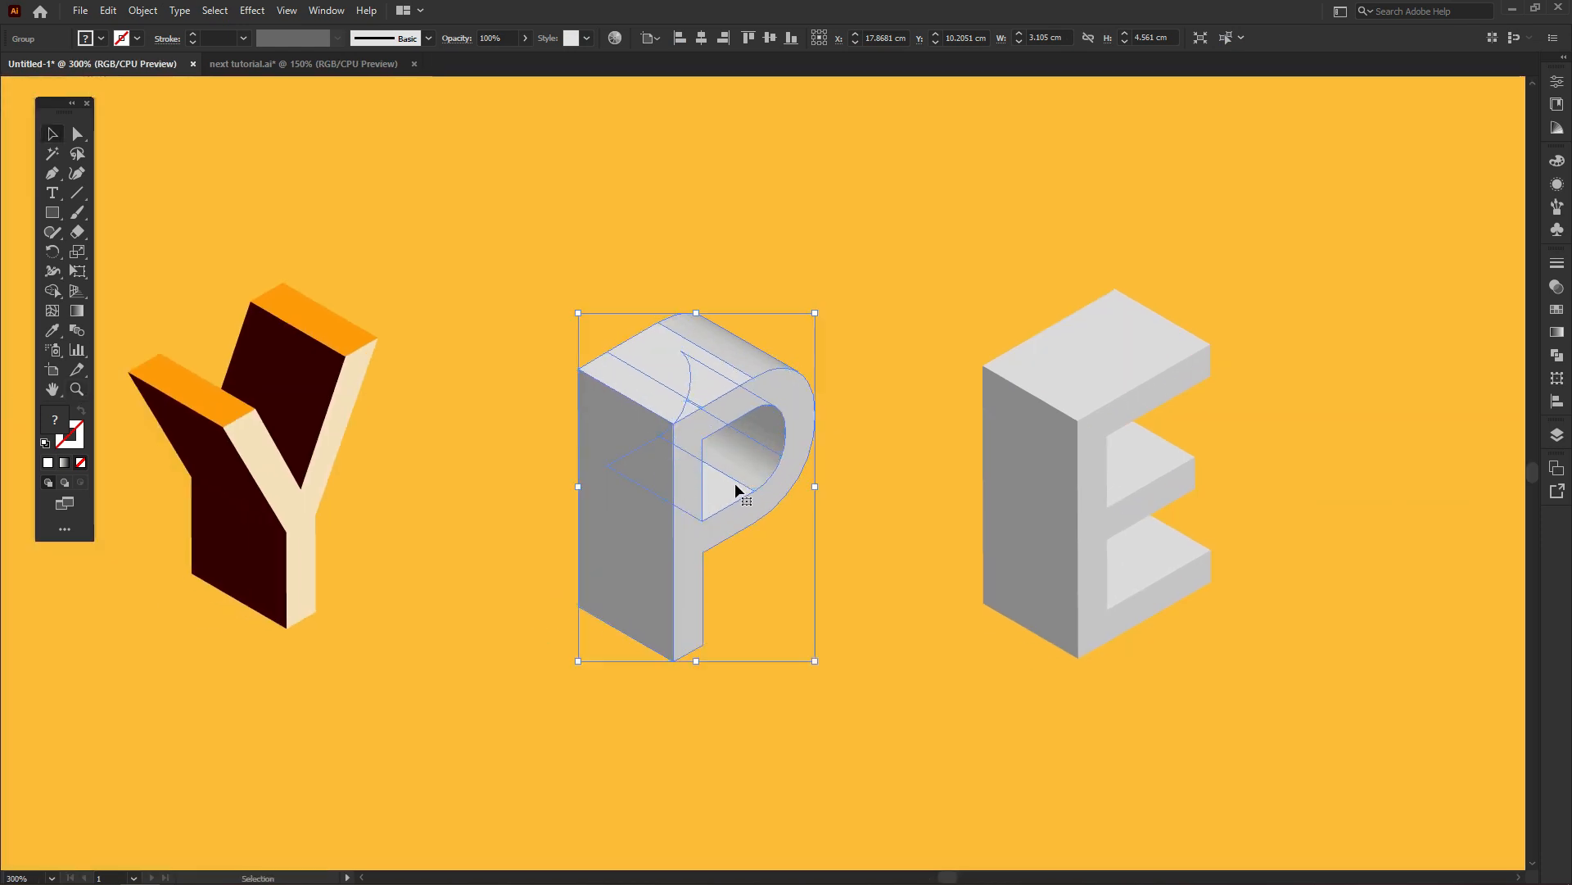
click(836, 345)
key(a)
click(643, 339)
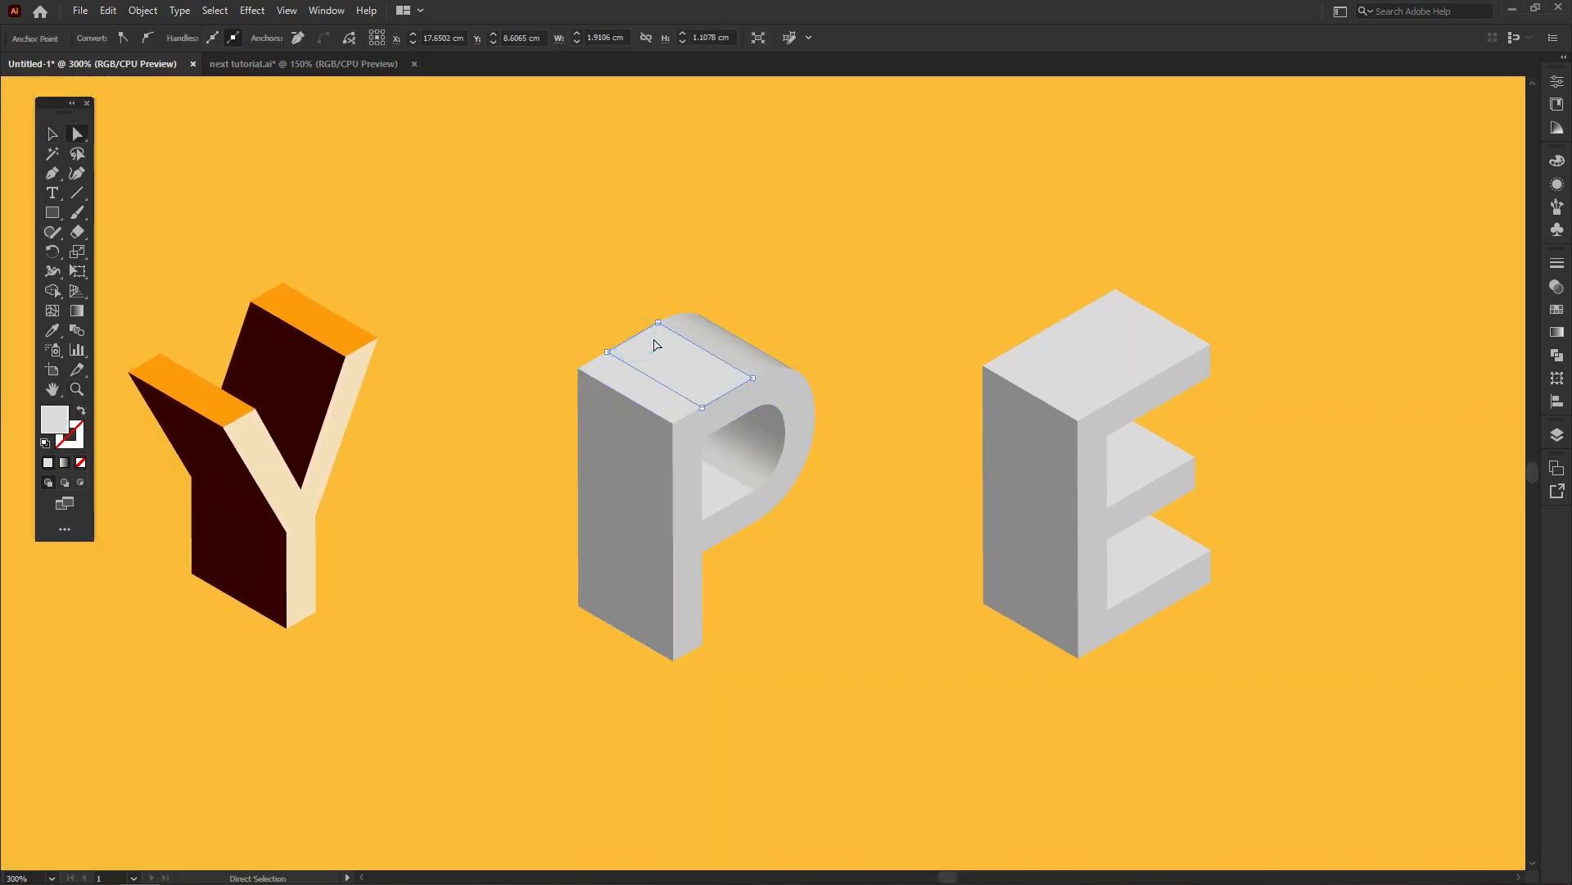
shift+click(631, 385)
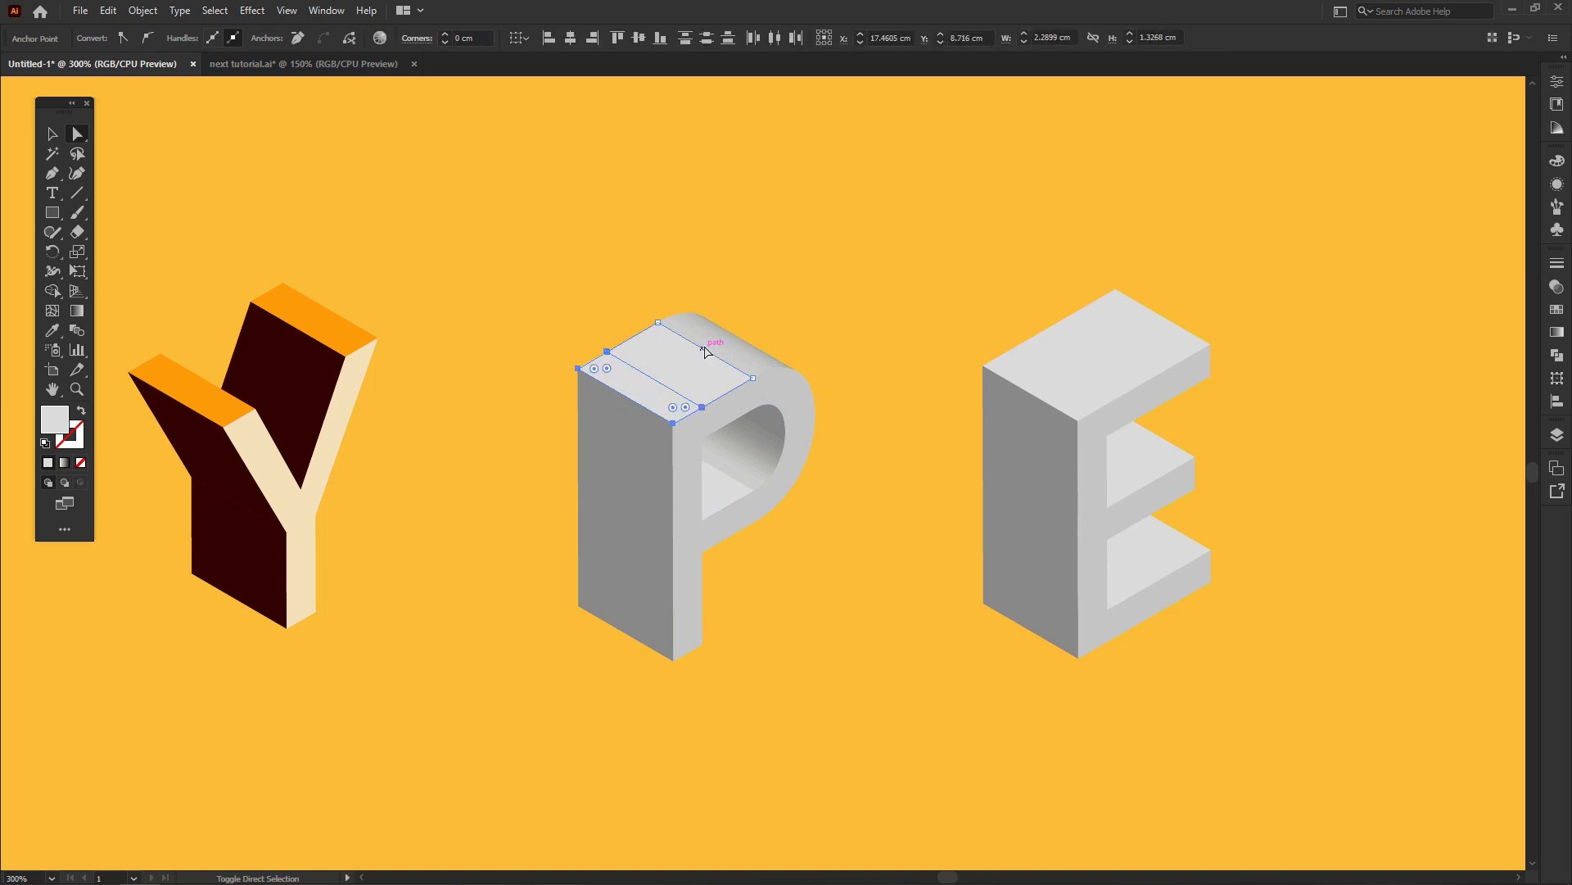
shift+click(705, 347)
shift+click(740, 347)
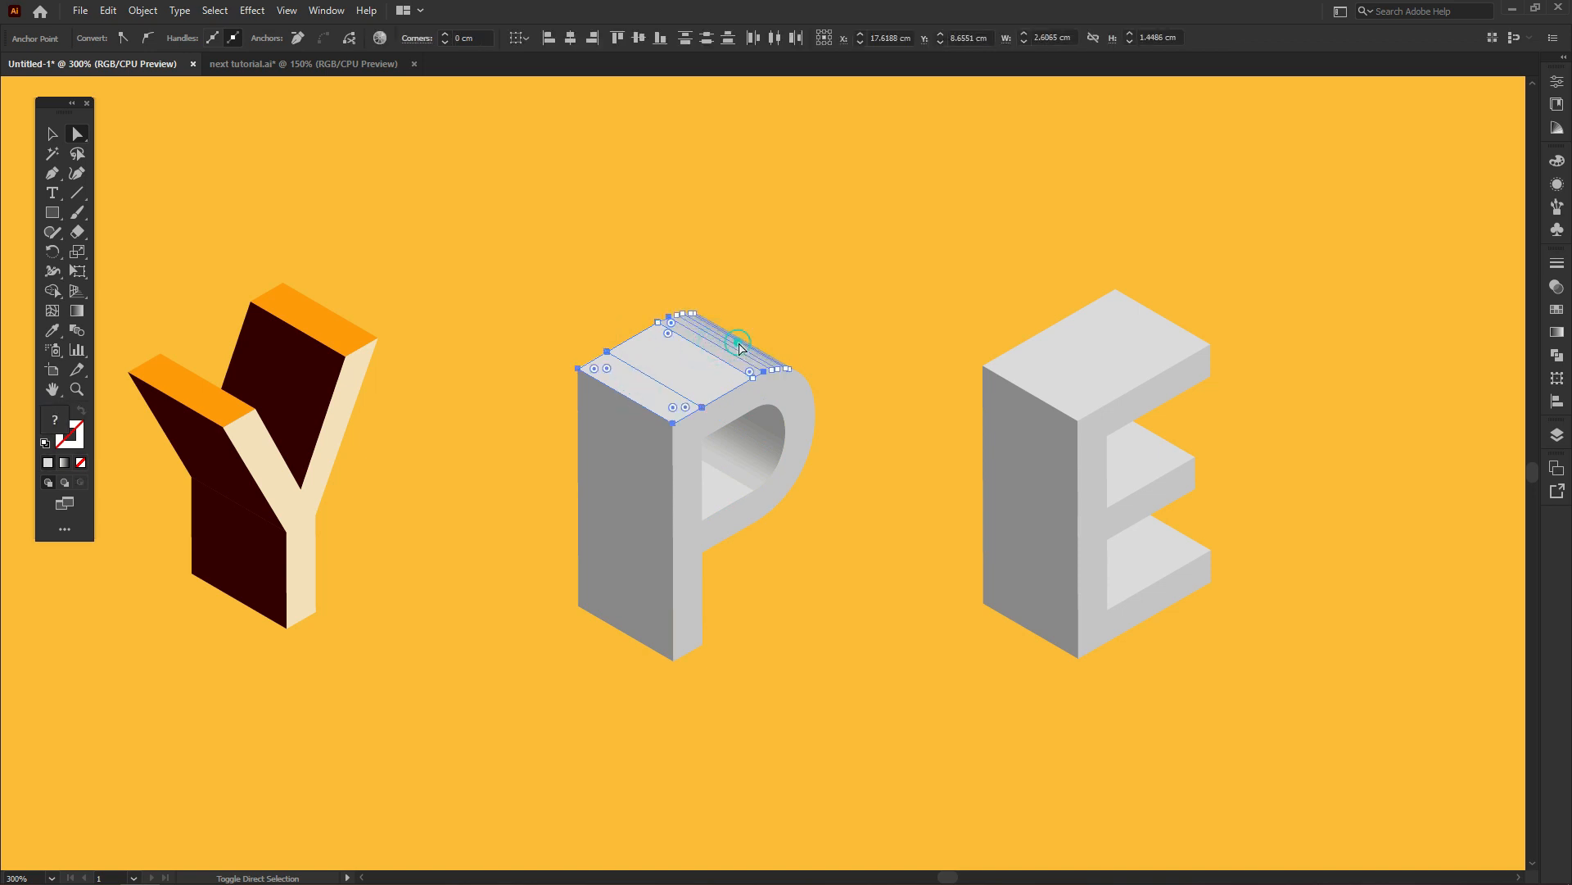
click(1552, 357)
click(1365, 300)
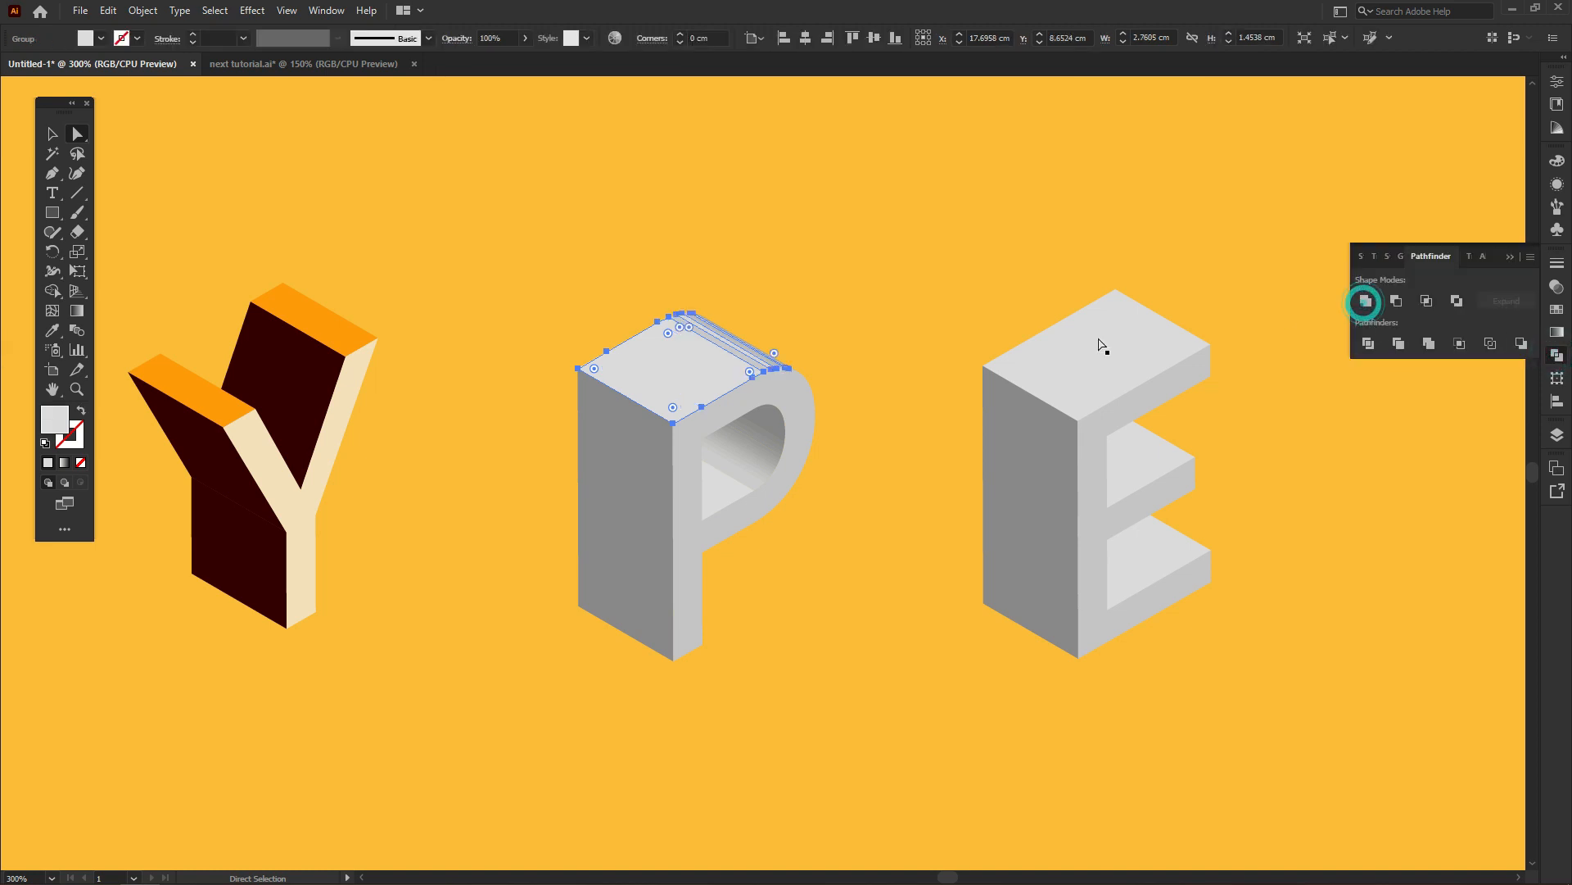
Switch to outline view and unite all the remaining strips of the P's curved top with its top face
ctrl+click(715, 402)
ctrl+click(715, 402)
drag(763, 459, 731, 459)
click(841, 428)
key(ctrl+y)
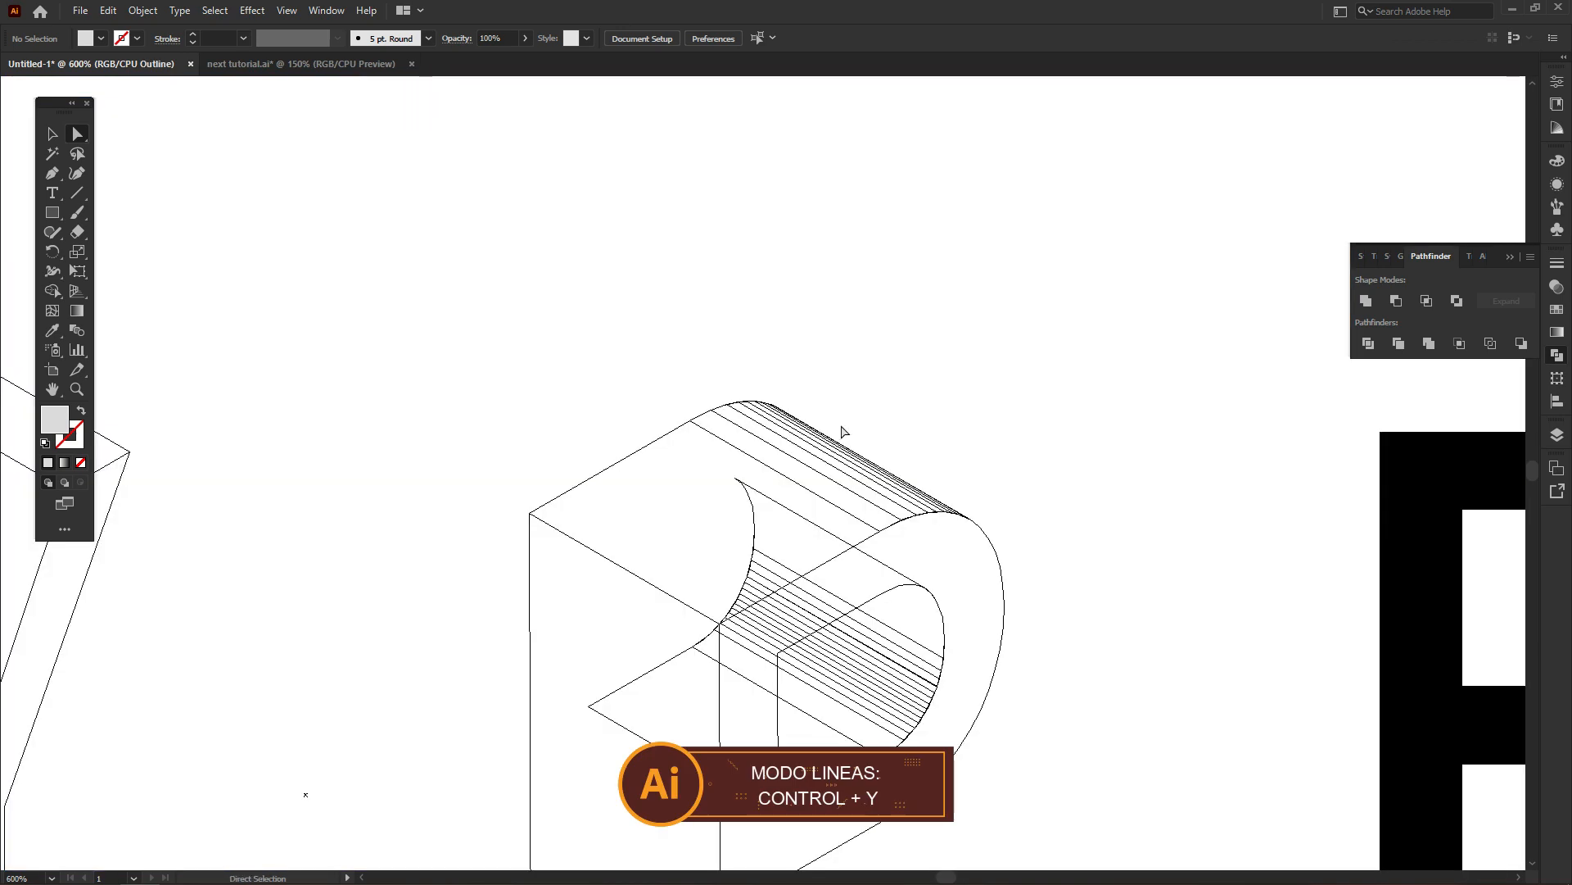
drag(676, 366, 801, 429)
click(1363, 303)
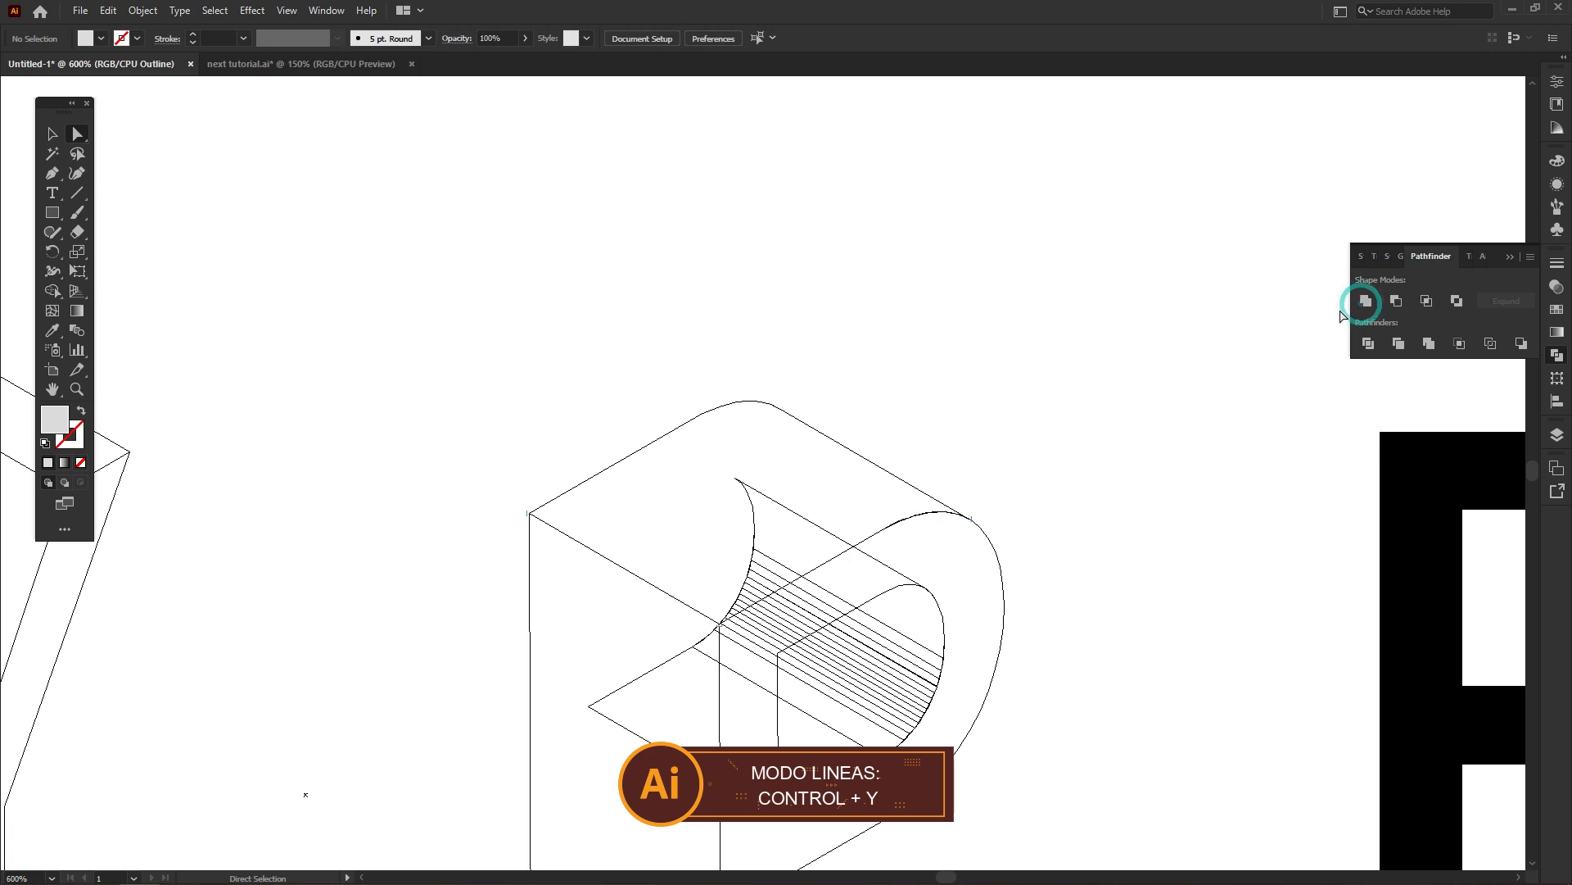
Unite the curved strips inside the P's counter into one shape and return to the color preview
scroll(1020, 467, down, 3)
drag(888, 506, 871, 613)
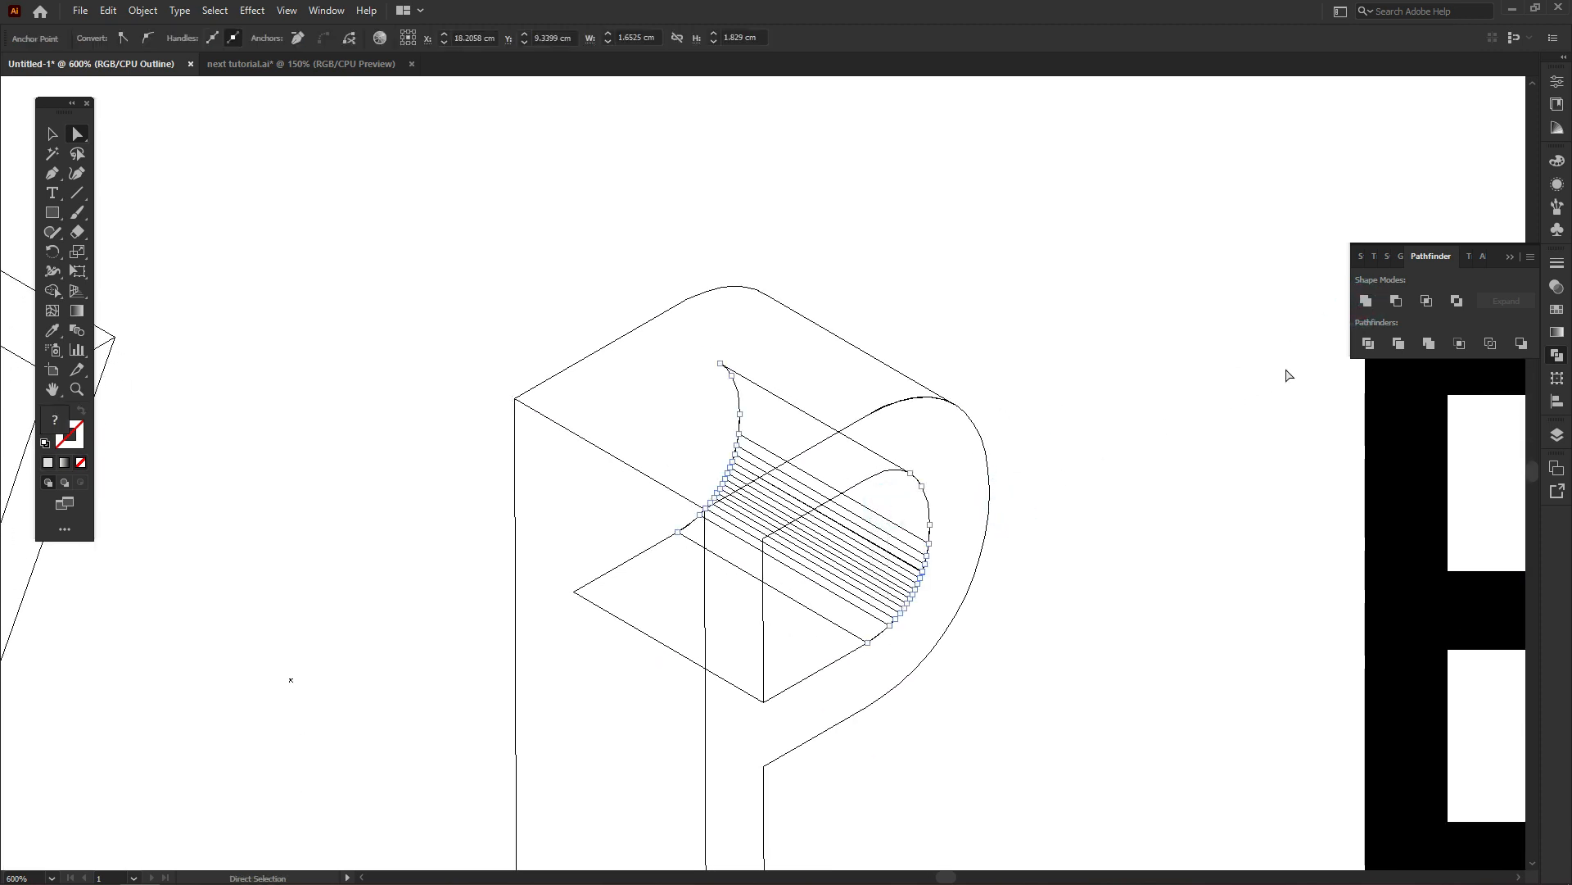
click(1365, 301)
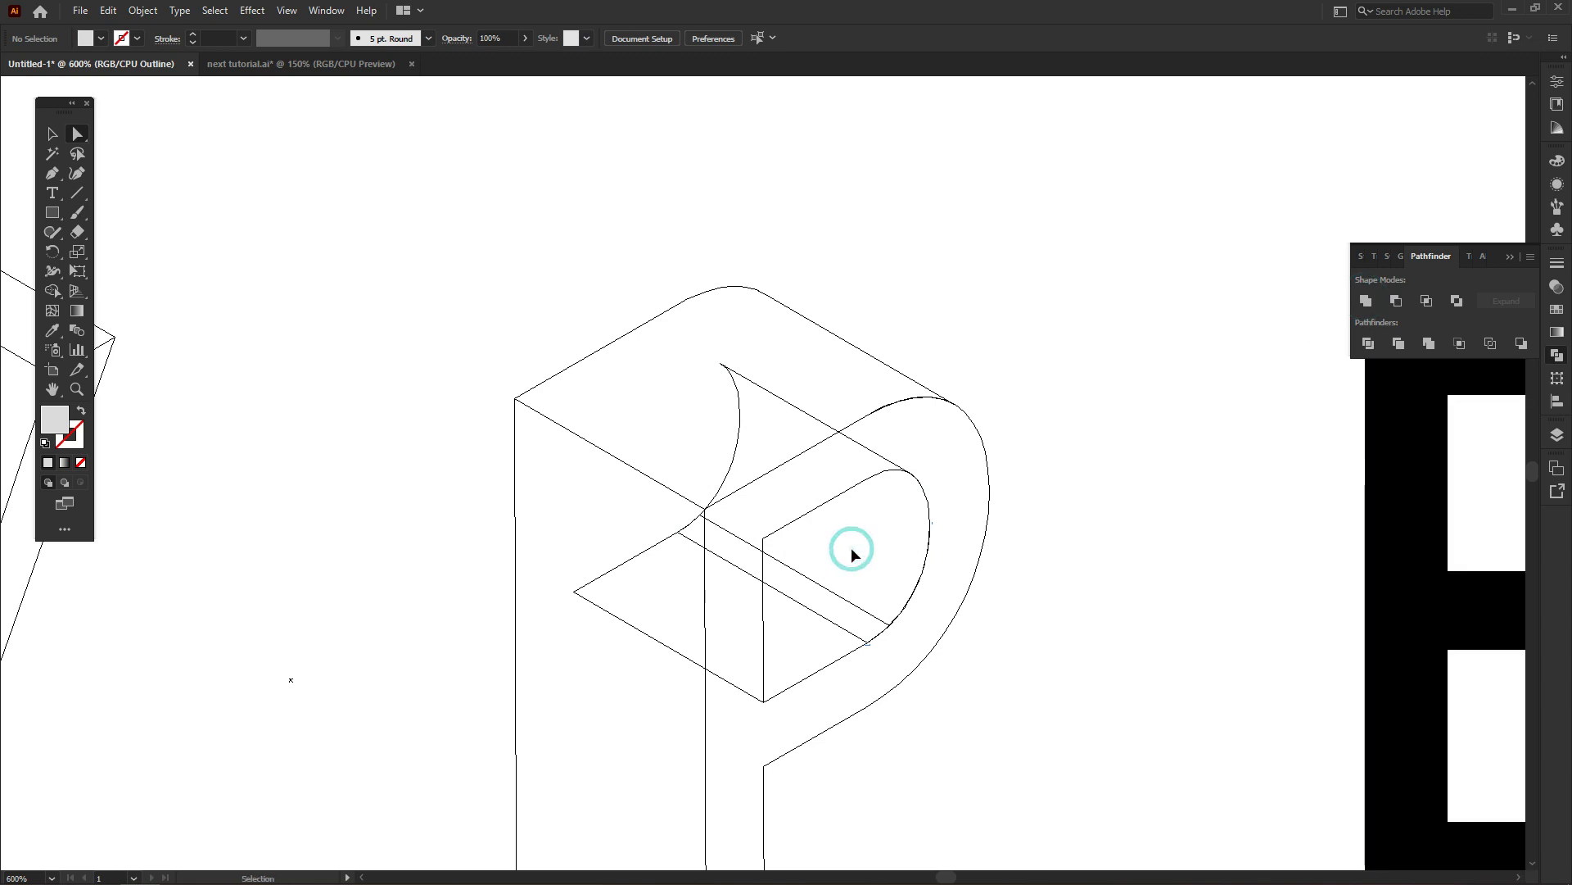
key(ctrl+y)
click(852, 547)
Recolor the P's left-facing side face with the Y's dark maroon using the Eyedropper
key(ctrl+alt+space)
ctrl+alt+click(701, 522)
ctrl+alt+click(699, 520)
click(696, 527)
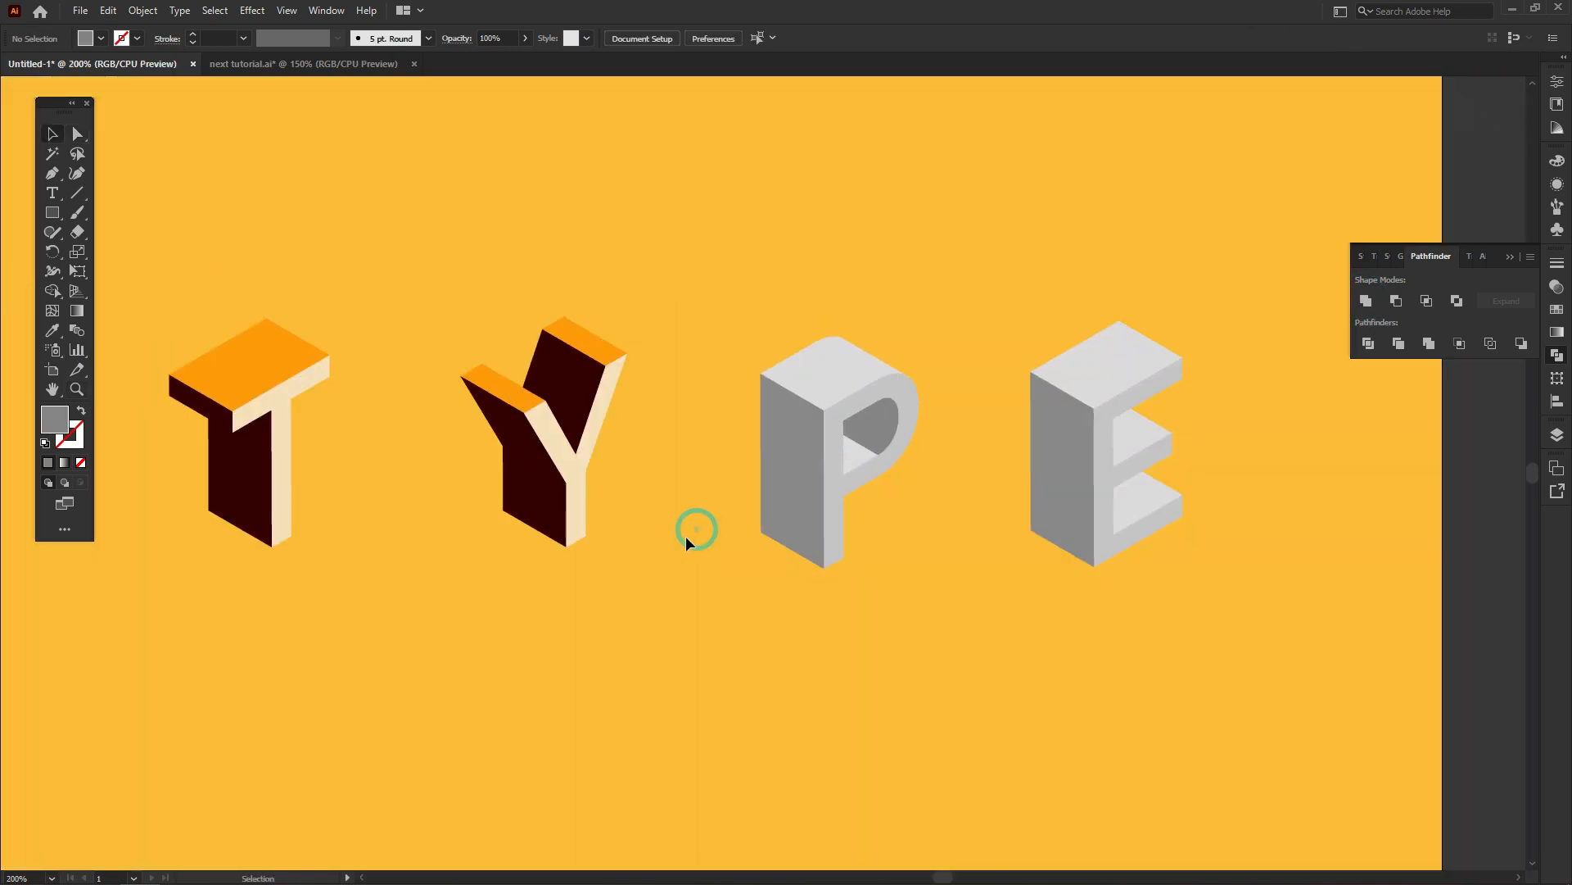
click(766, 449)
key(i)
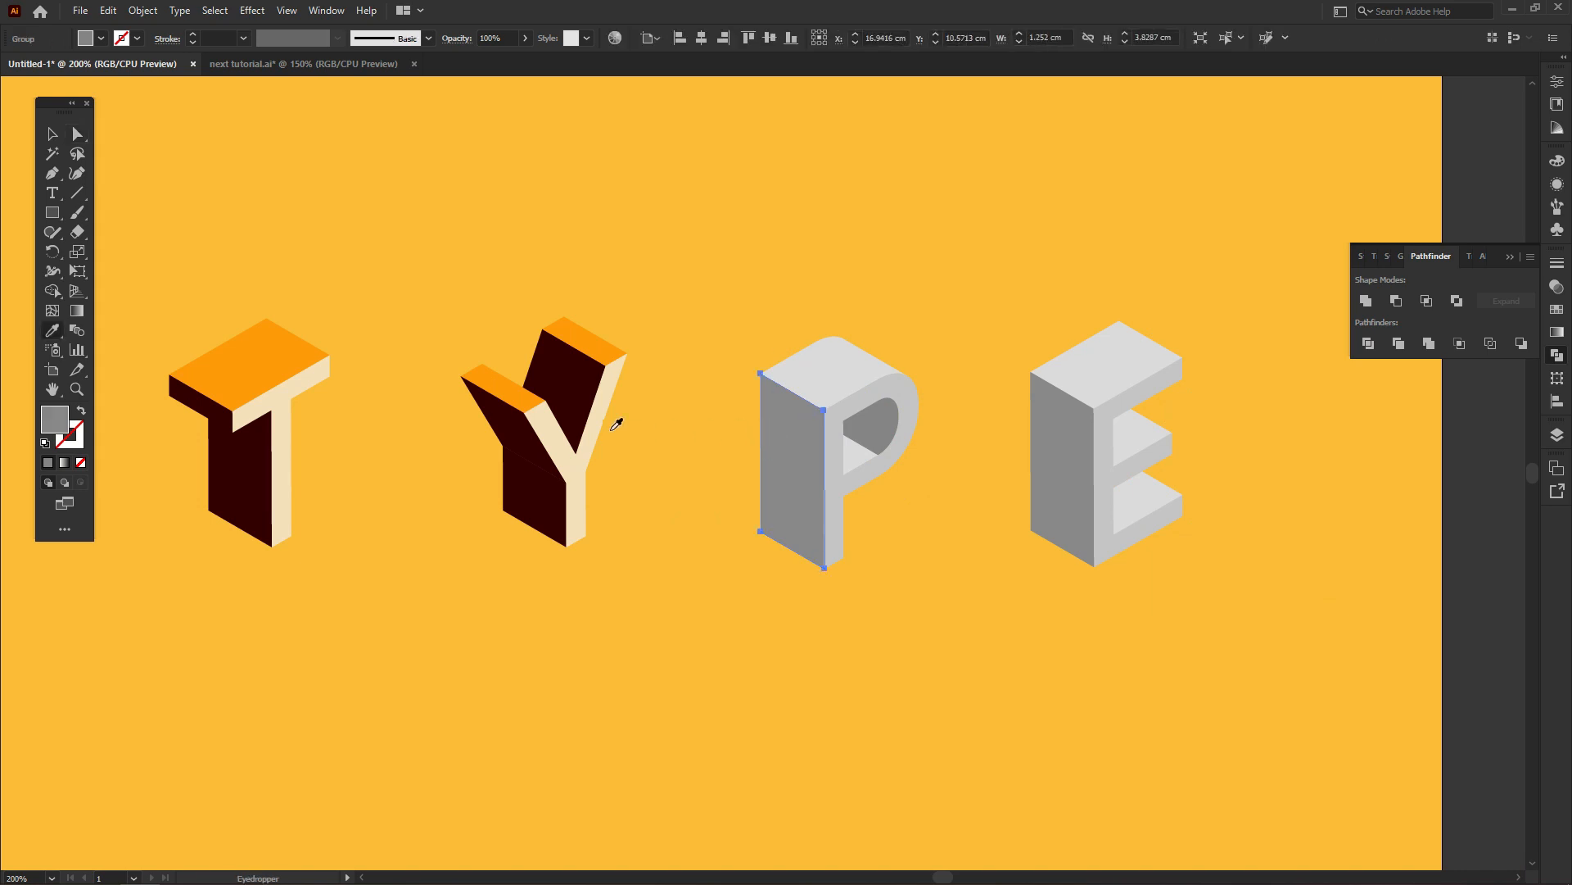
click(519, 456)
key(a)
Recolor the P's united top face with the Y's orange using the Eyedropper
click(811, 387)
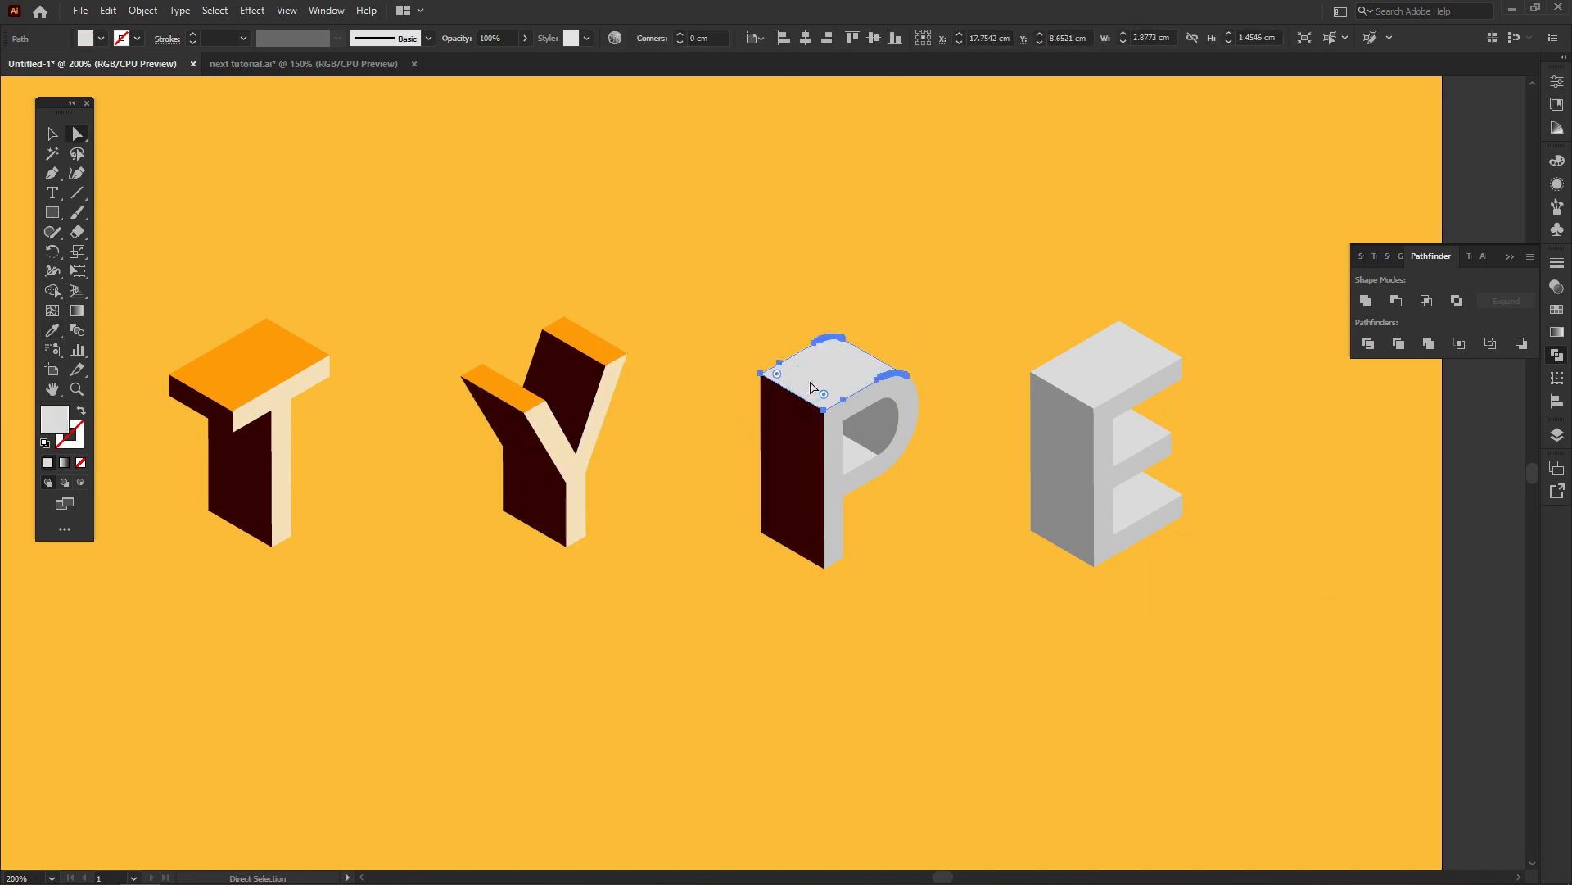
key(i)
click(615, 345)
key(a)
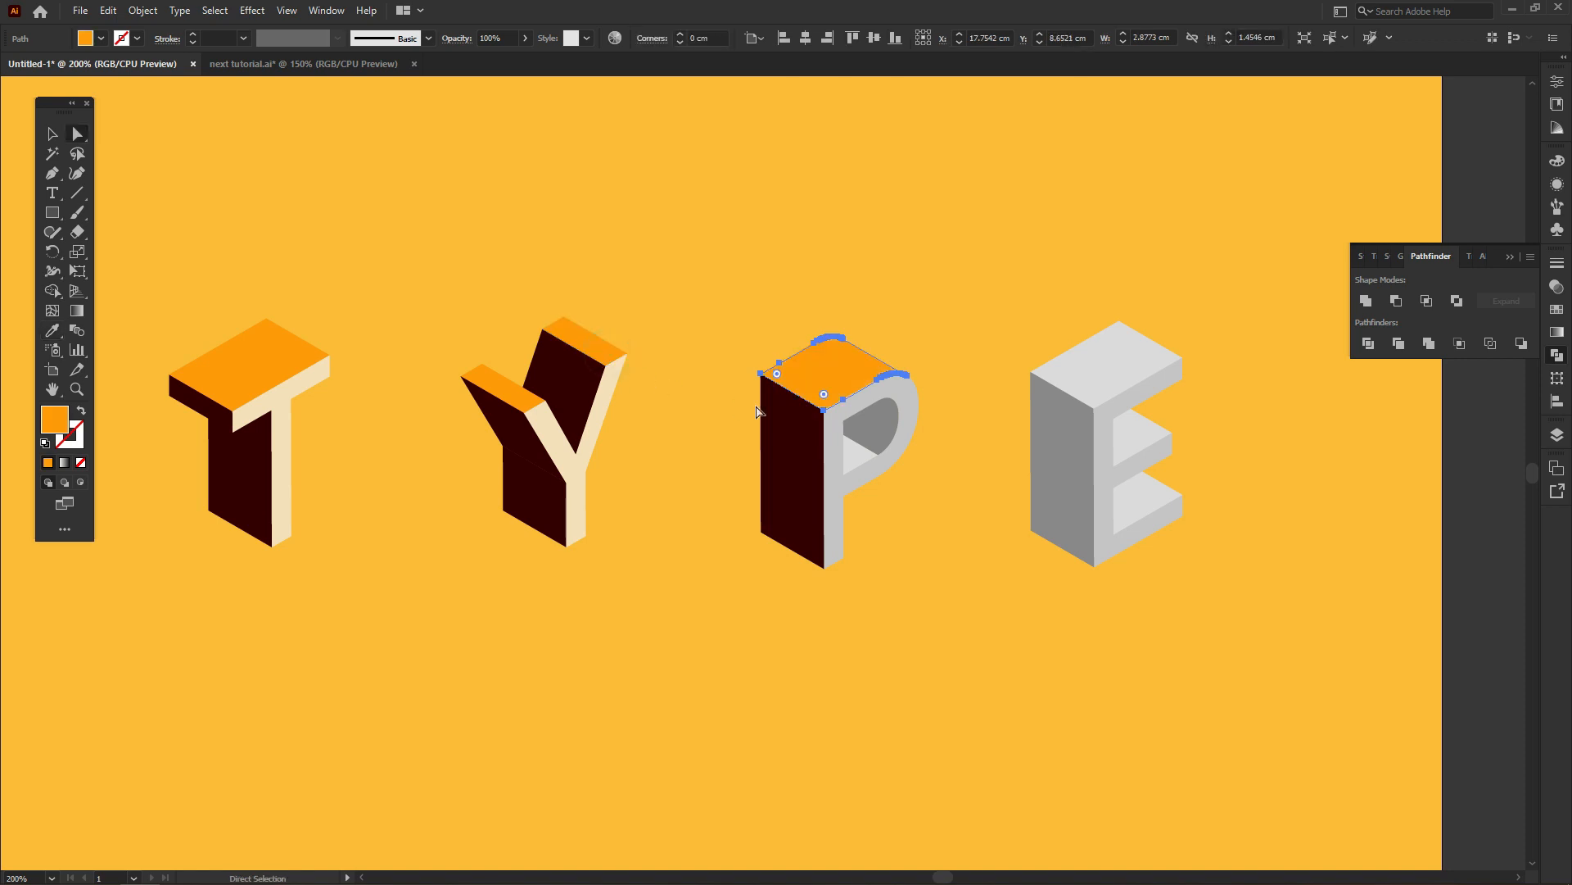
Recolor the P's front letter face with the Y's cream using the Eyedropper
click(904, 401)
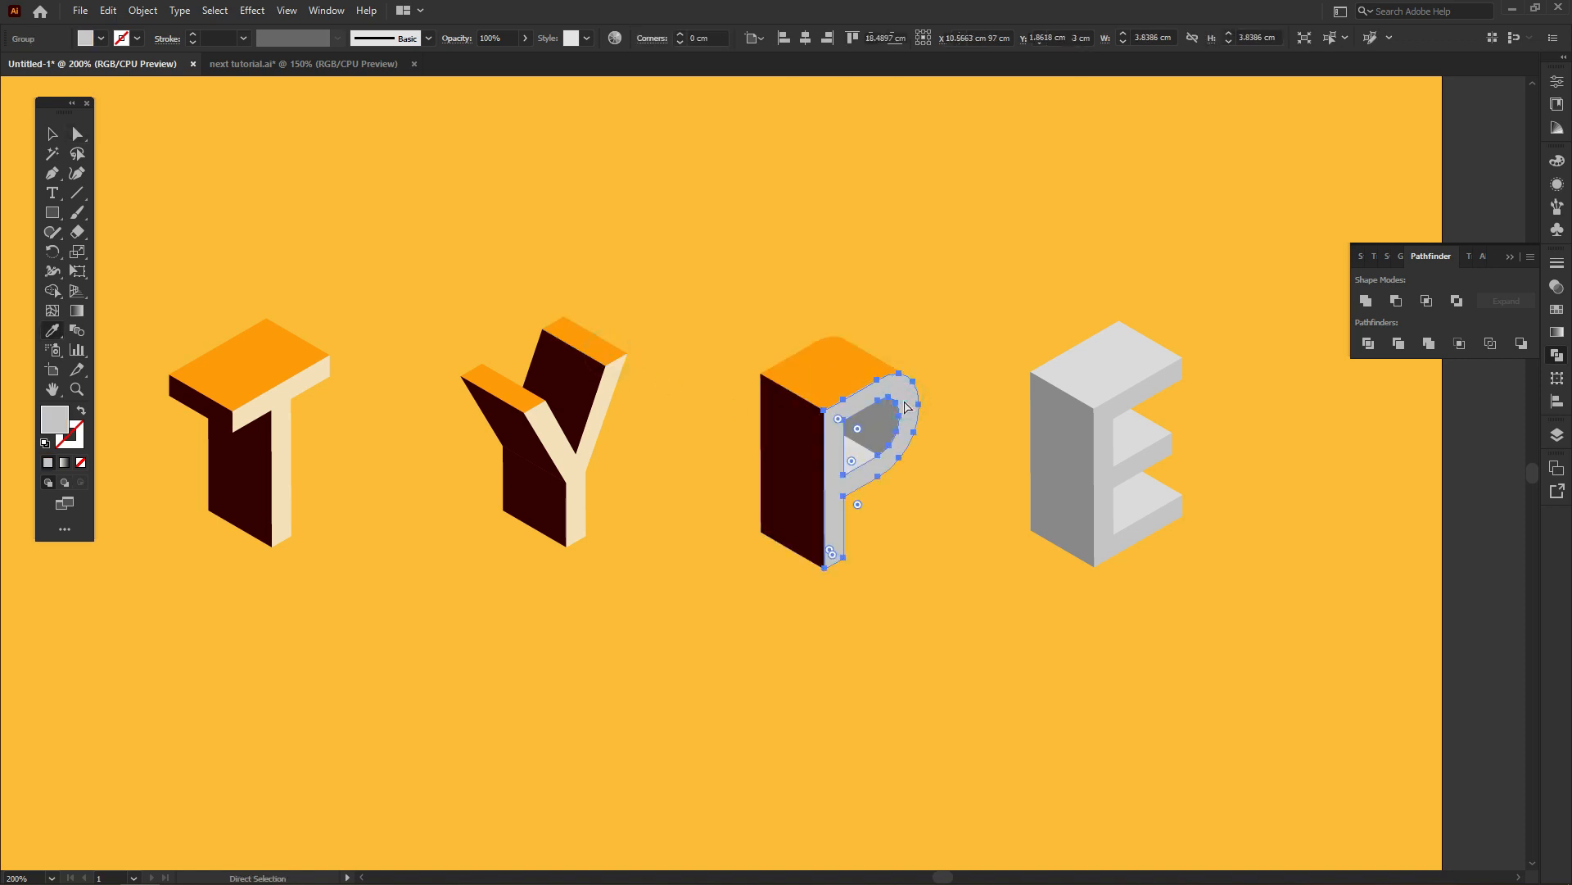
key(i)
click(618, 375)
key(a)
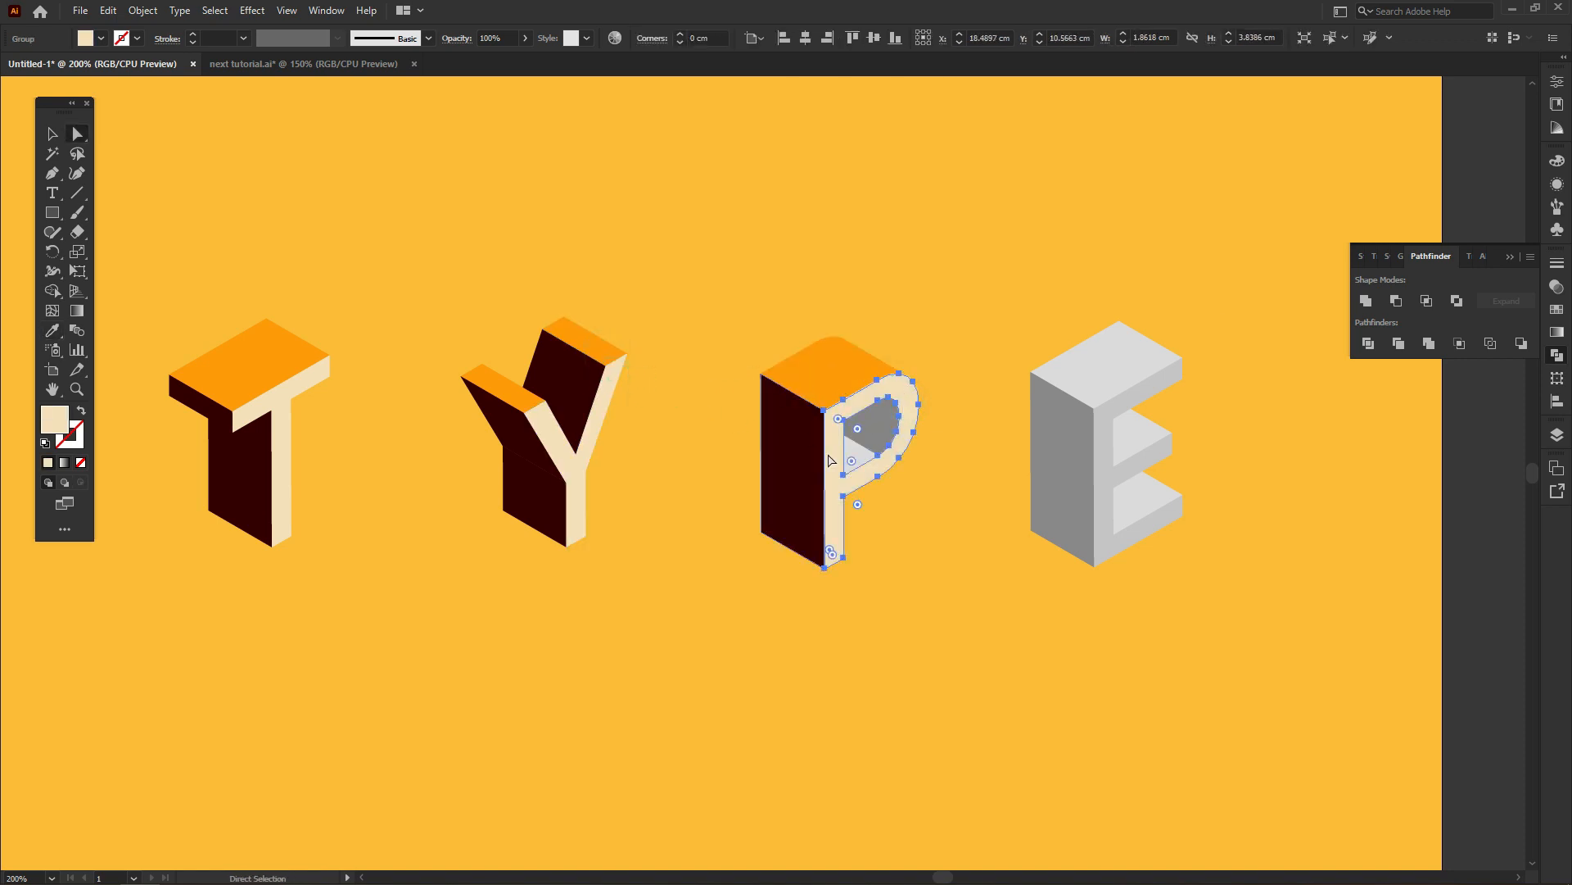
Recolor the curved inner wall of the P's counter with the Y's dark maroon using the Eyedropper
click(874, 440)
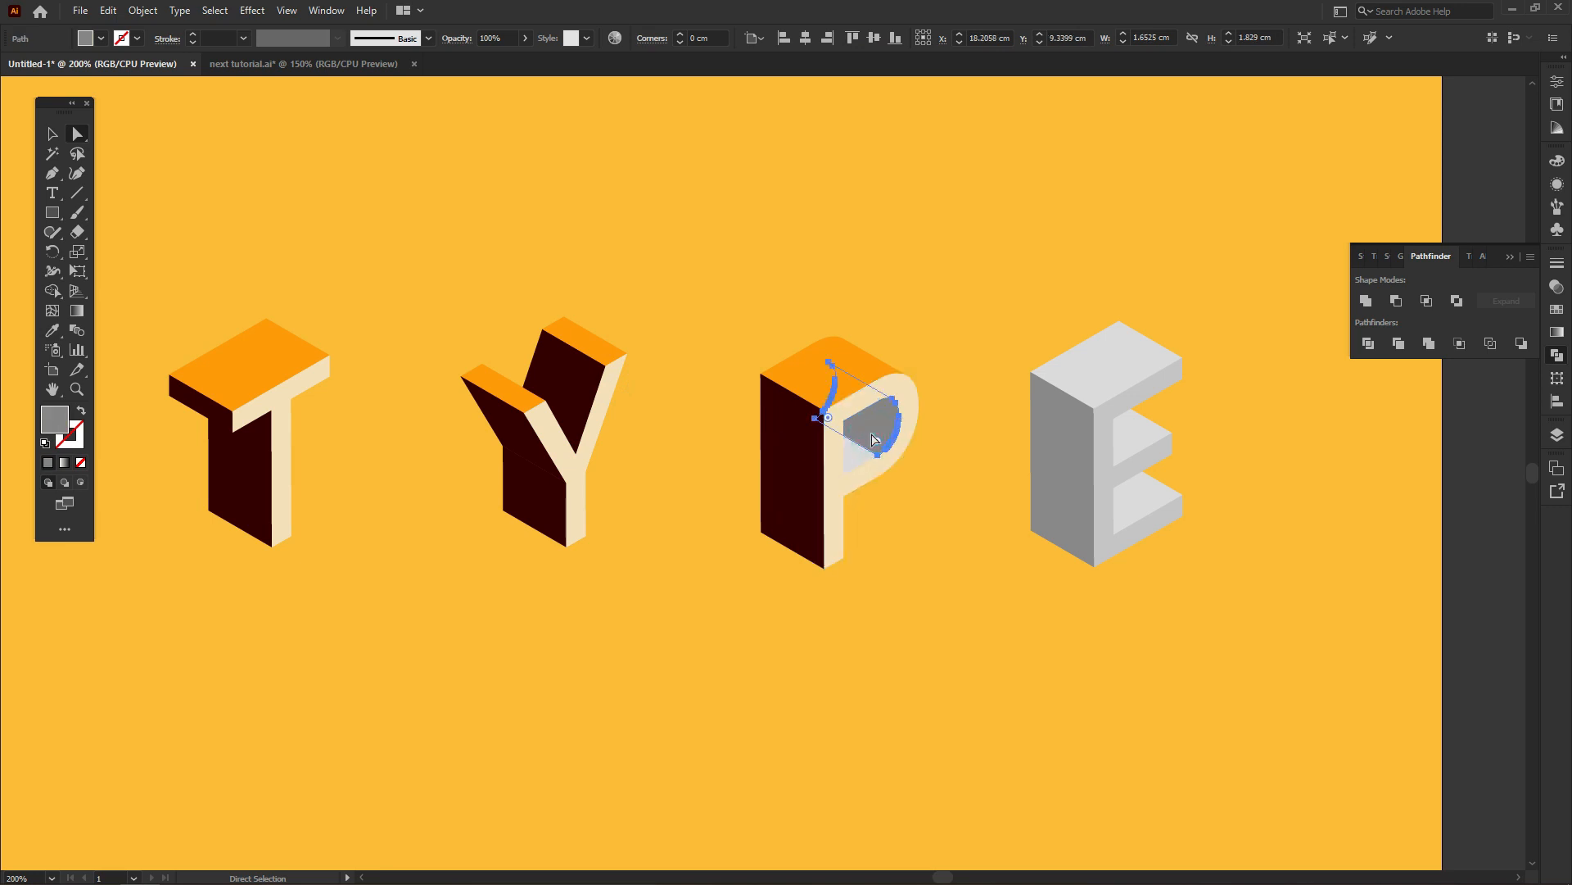
key(i)
click(577, 379)
key(a)
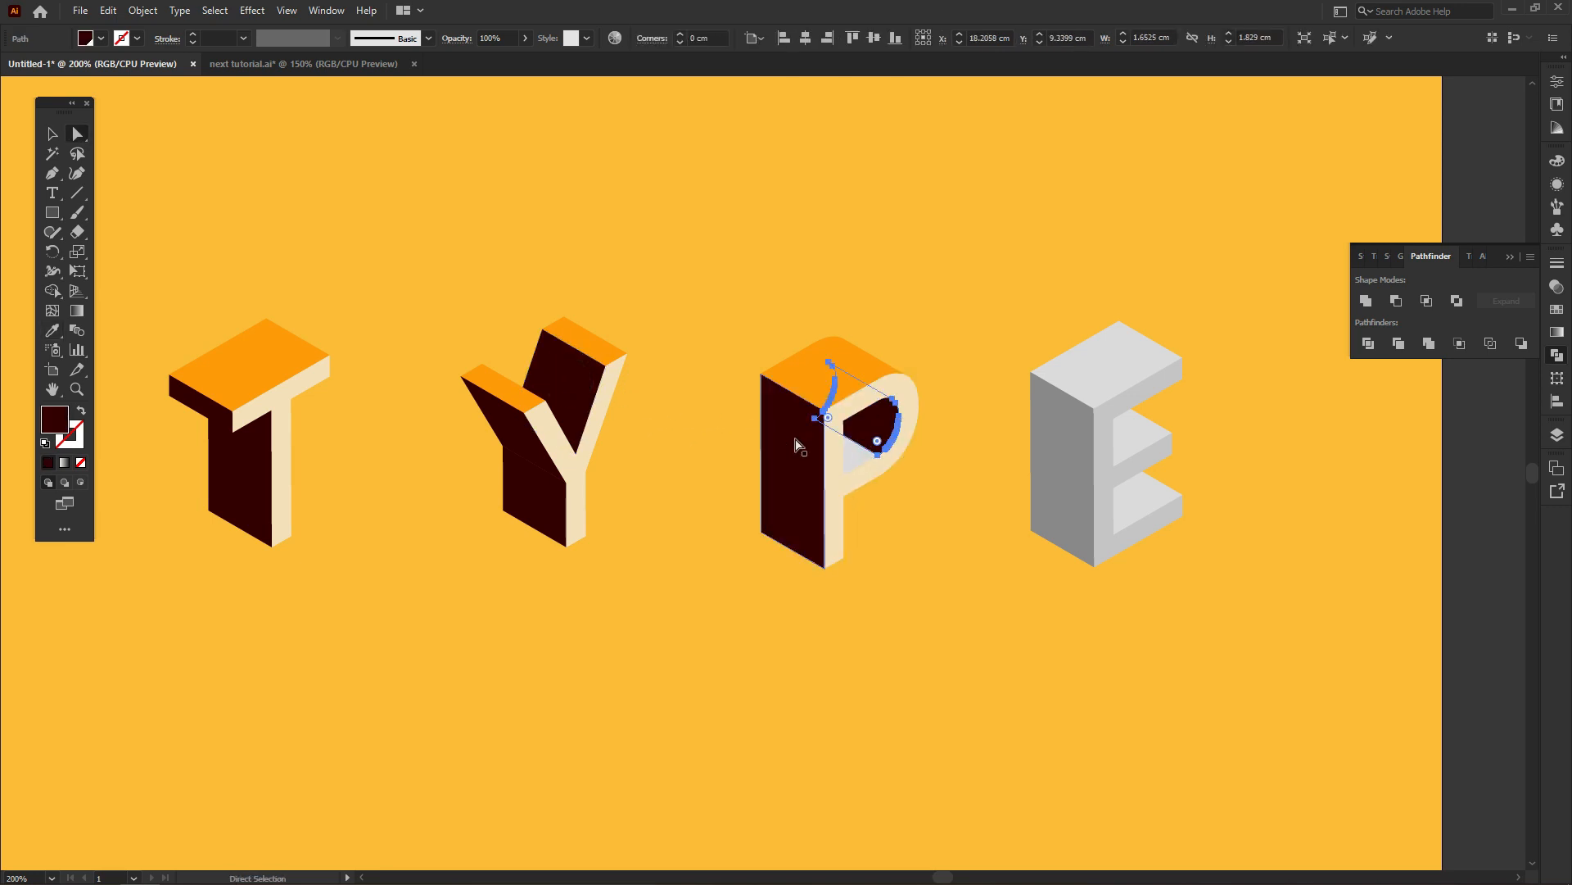
Recolor the flat lower face inside the P's counter with the Y's orange and deselect it
click(848, 460)
key(i)
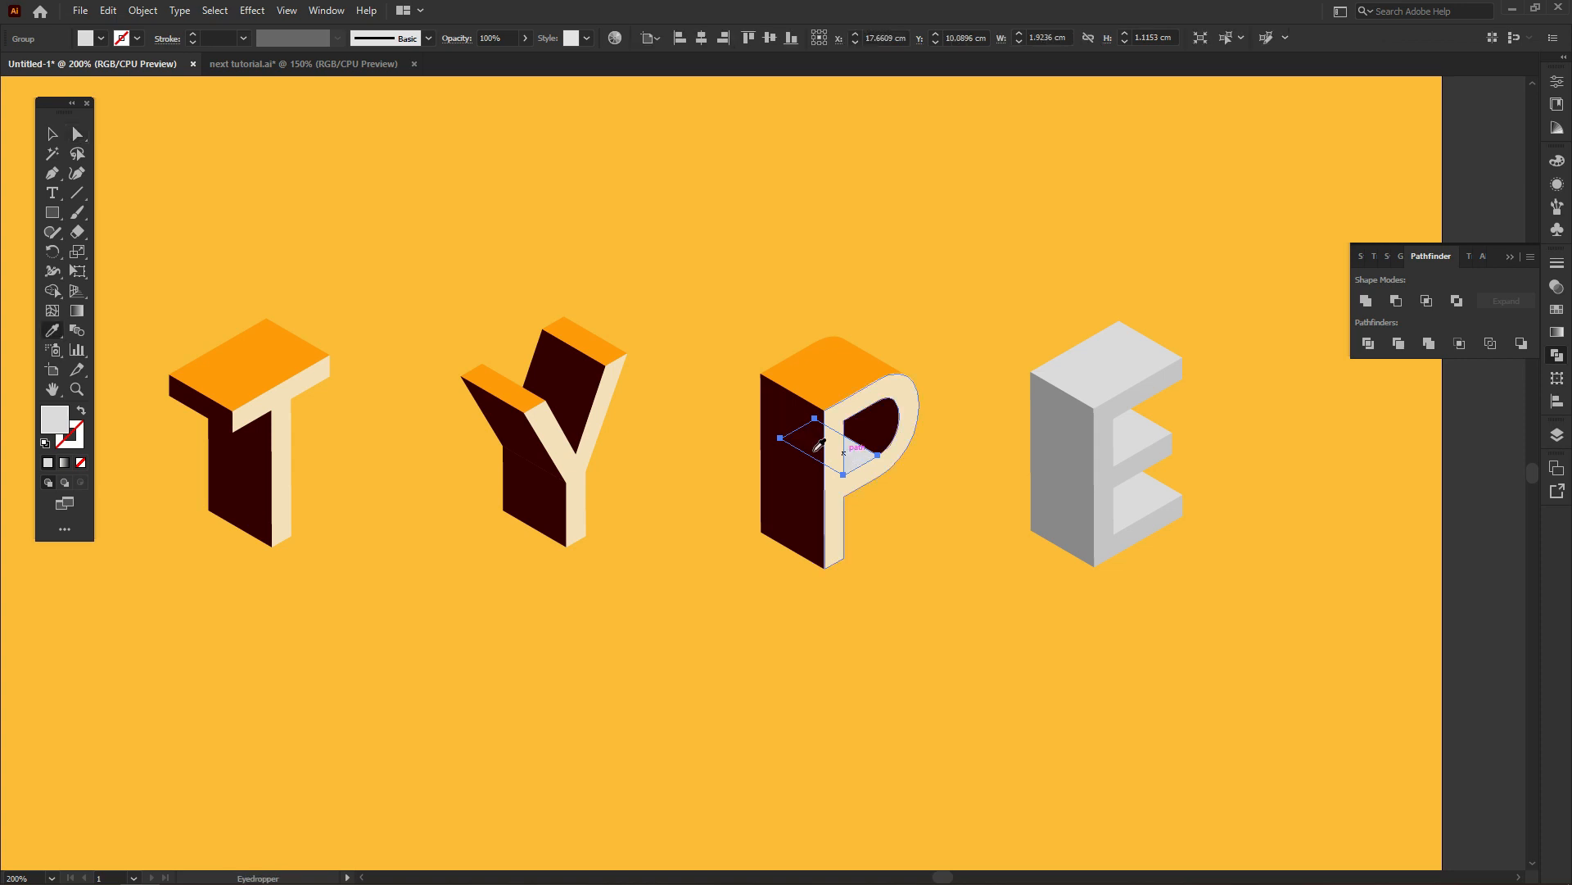
click(602, 350)
key(v)
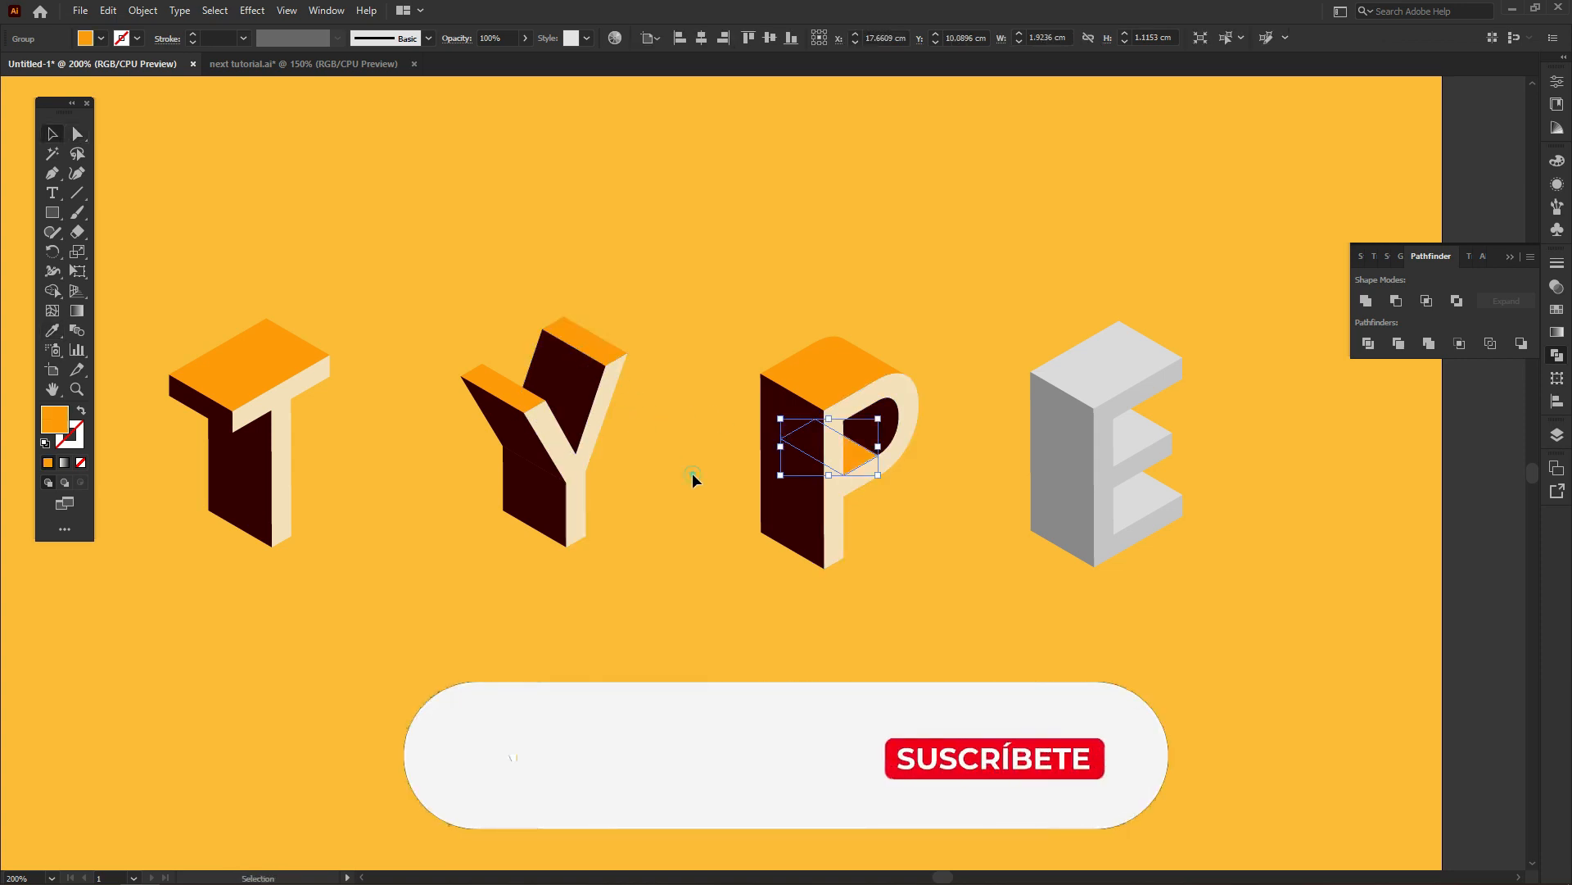
click(691, 474)
Expand the appearance of the extruded E into editable shapes
key(z)
alt+click(761, 493)
drag(877, 522, 785, 521)
click(868, 475)
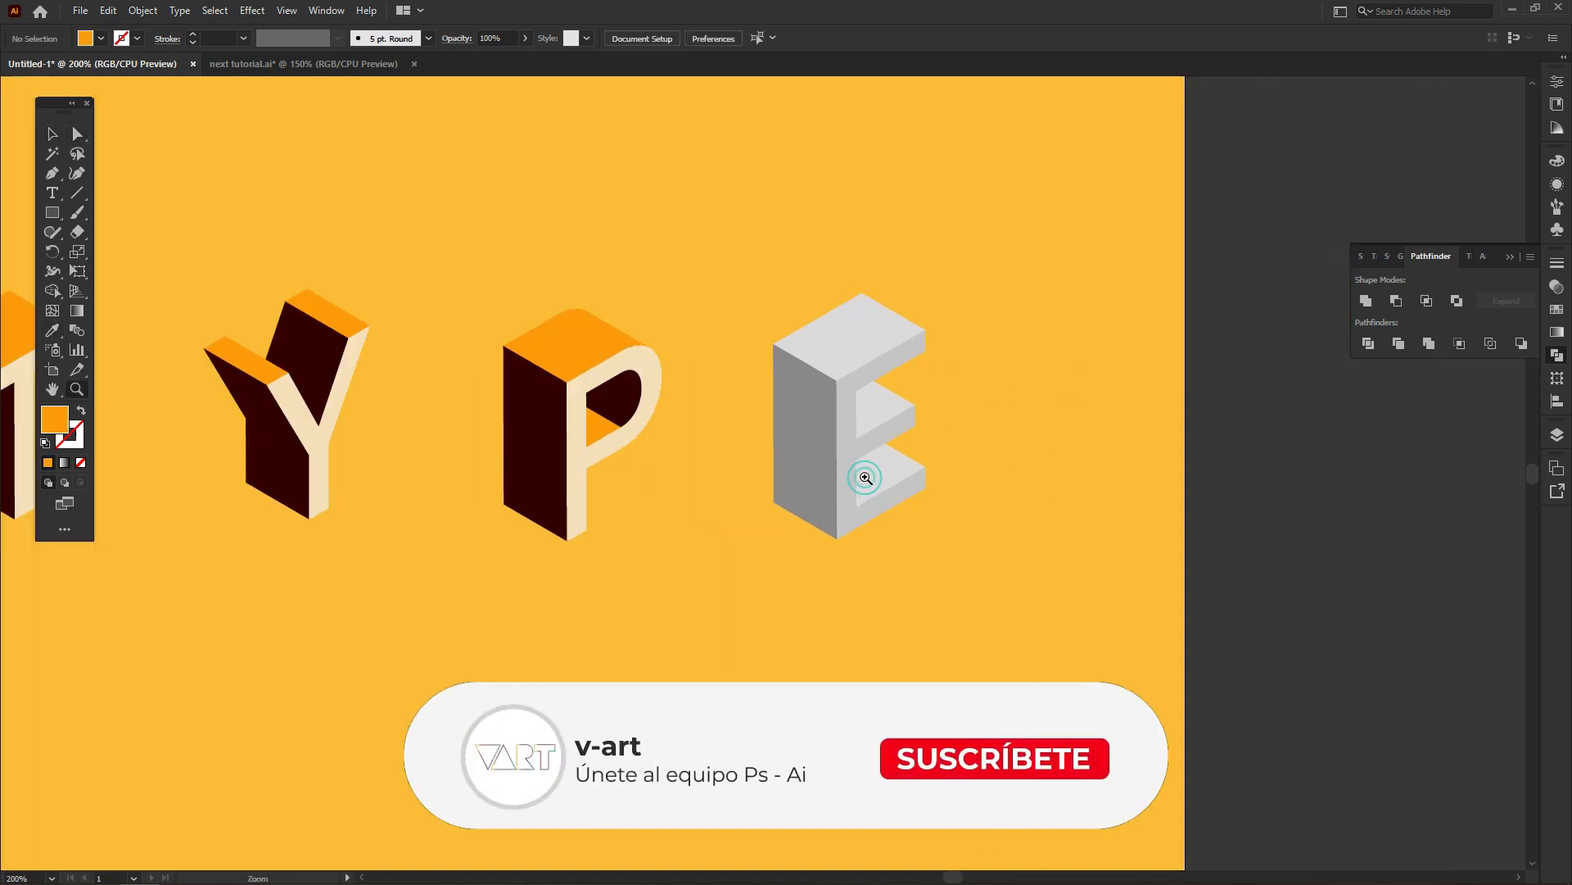
key(v)
click(859, 442)
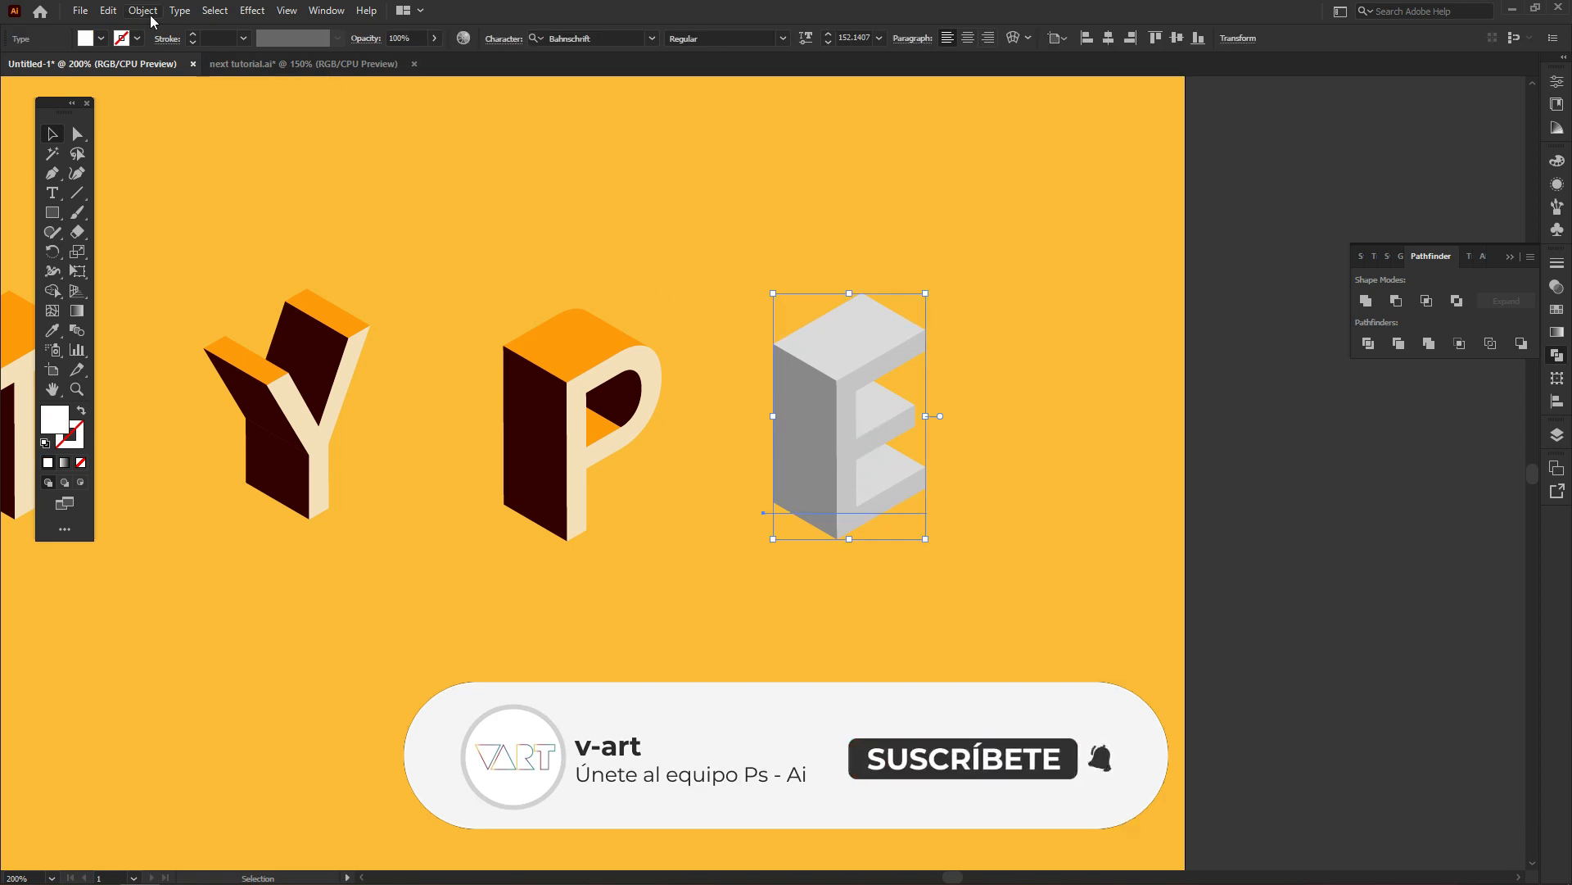
click(144, 10)
click(279, 220)
Unite the E's two top face pieces with Pathfinder and recolor the result with the P's orange
key(z)
click(810, 397)
key(v)
click(950, 377)
key(a)
click(815, 319)
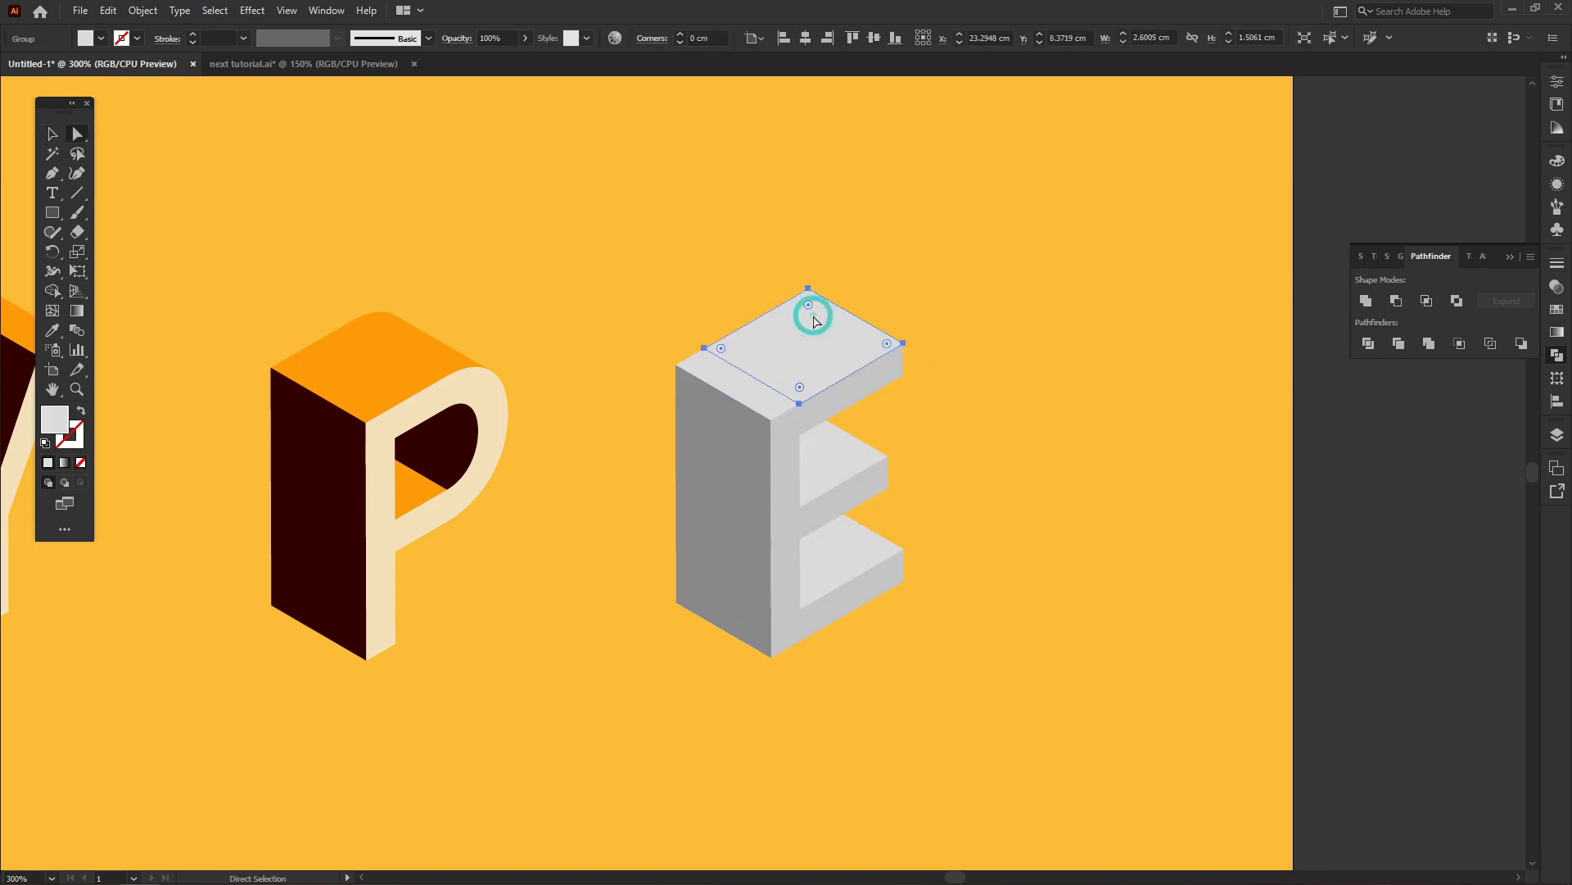
shift+click(735, 382)
click(1360, 305)
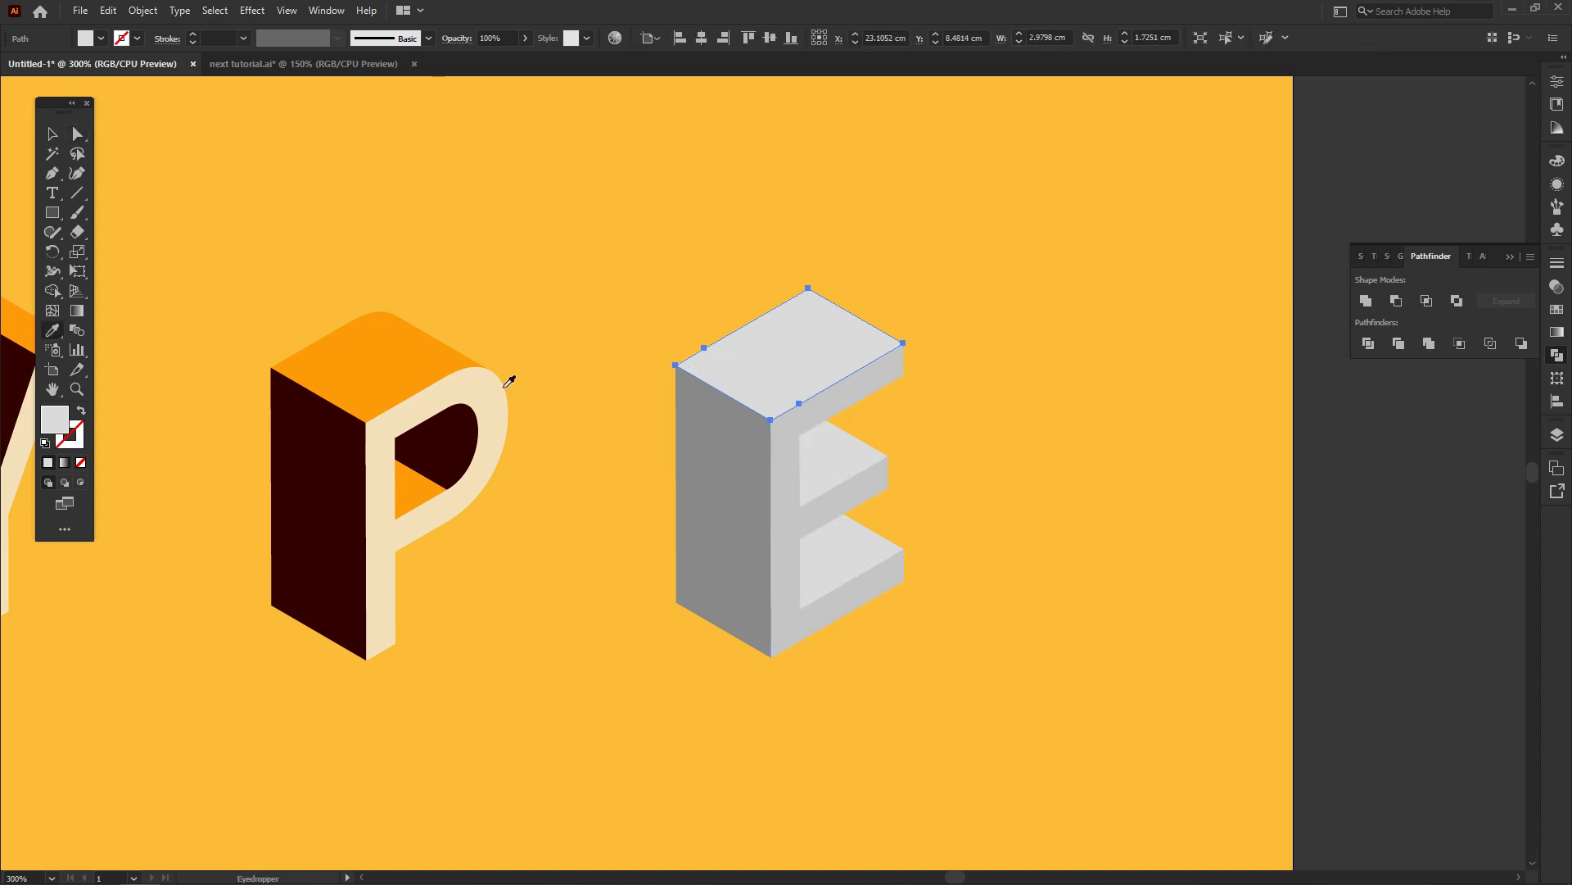
click(409, 350)
Recolor the E's left-facing side face with the P's dark maroon and its front letter face with the P's cream
click(698, 442)
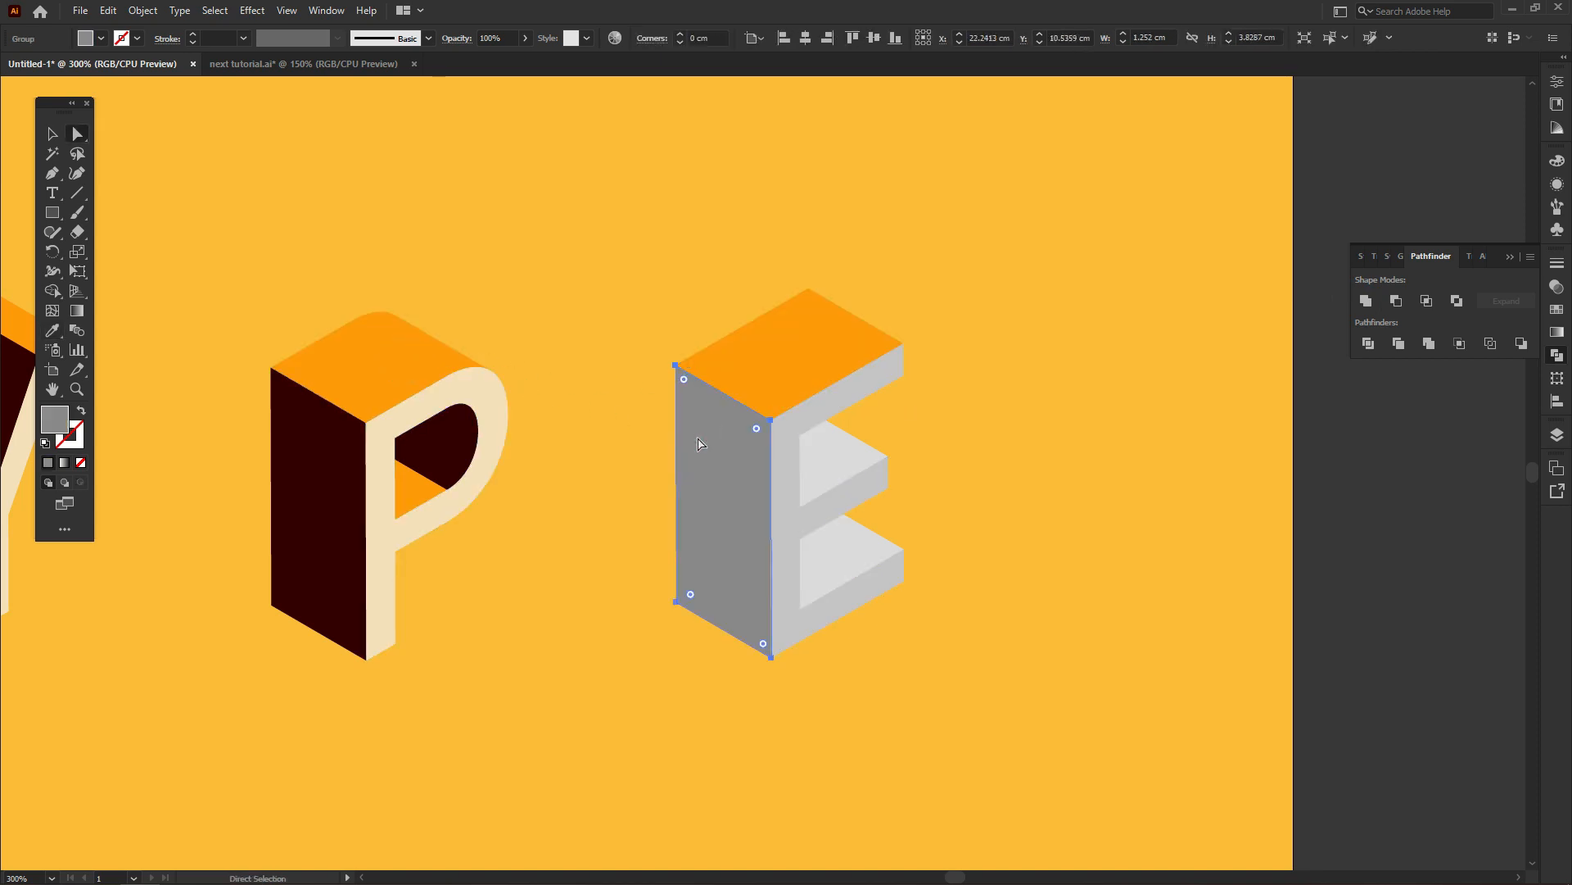
key(i)
click(349, 454)
ctrl+click(780, 449)
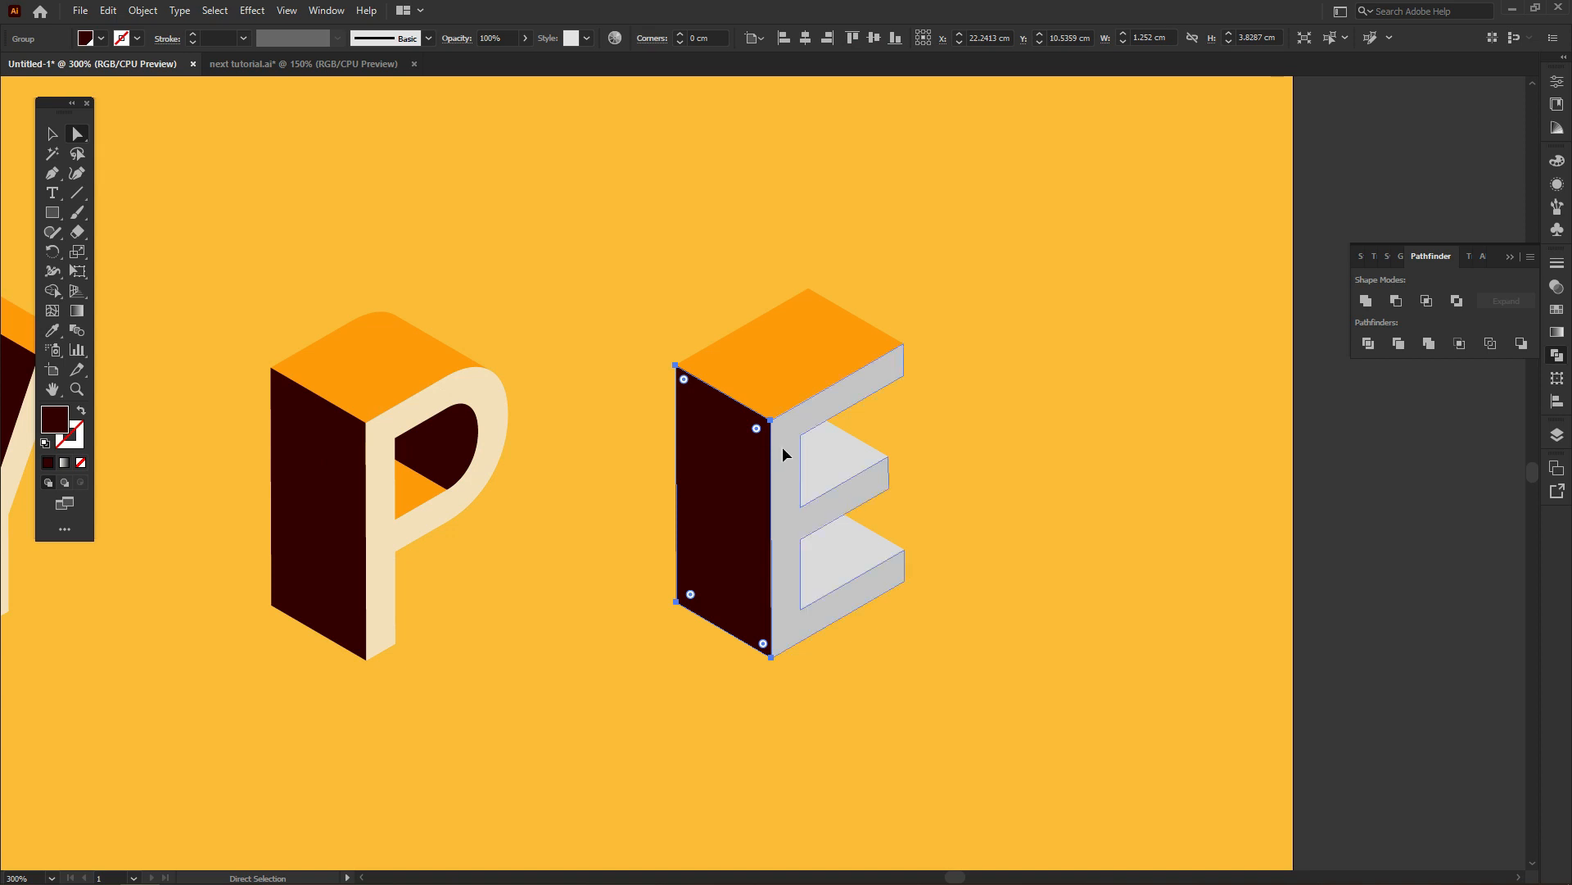
click(500, 395)
Recolor the top faces of the E's middle and lower arms with the dark maroon and deselect them
ctrl+click(831, 458)
ctrl+shift+click(860, 542)
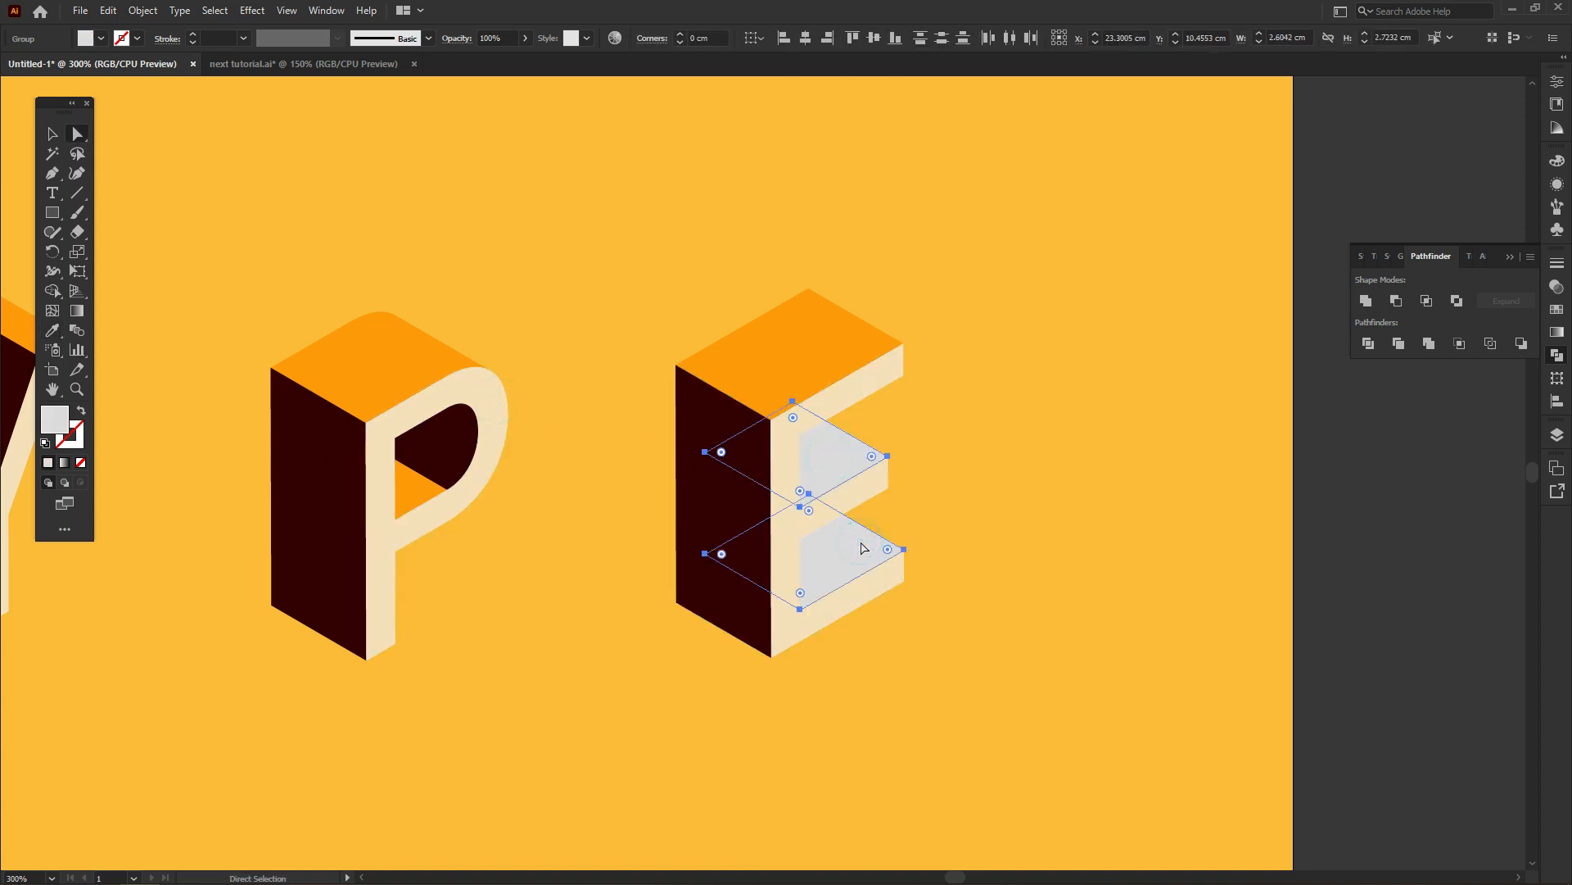
click(698, 424)
key(v)
click(628, 457)
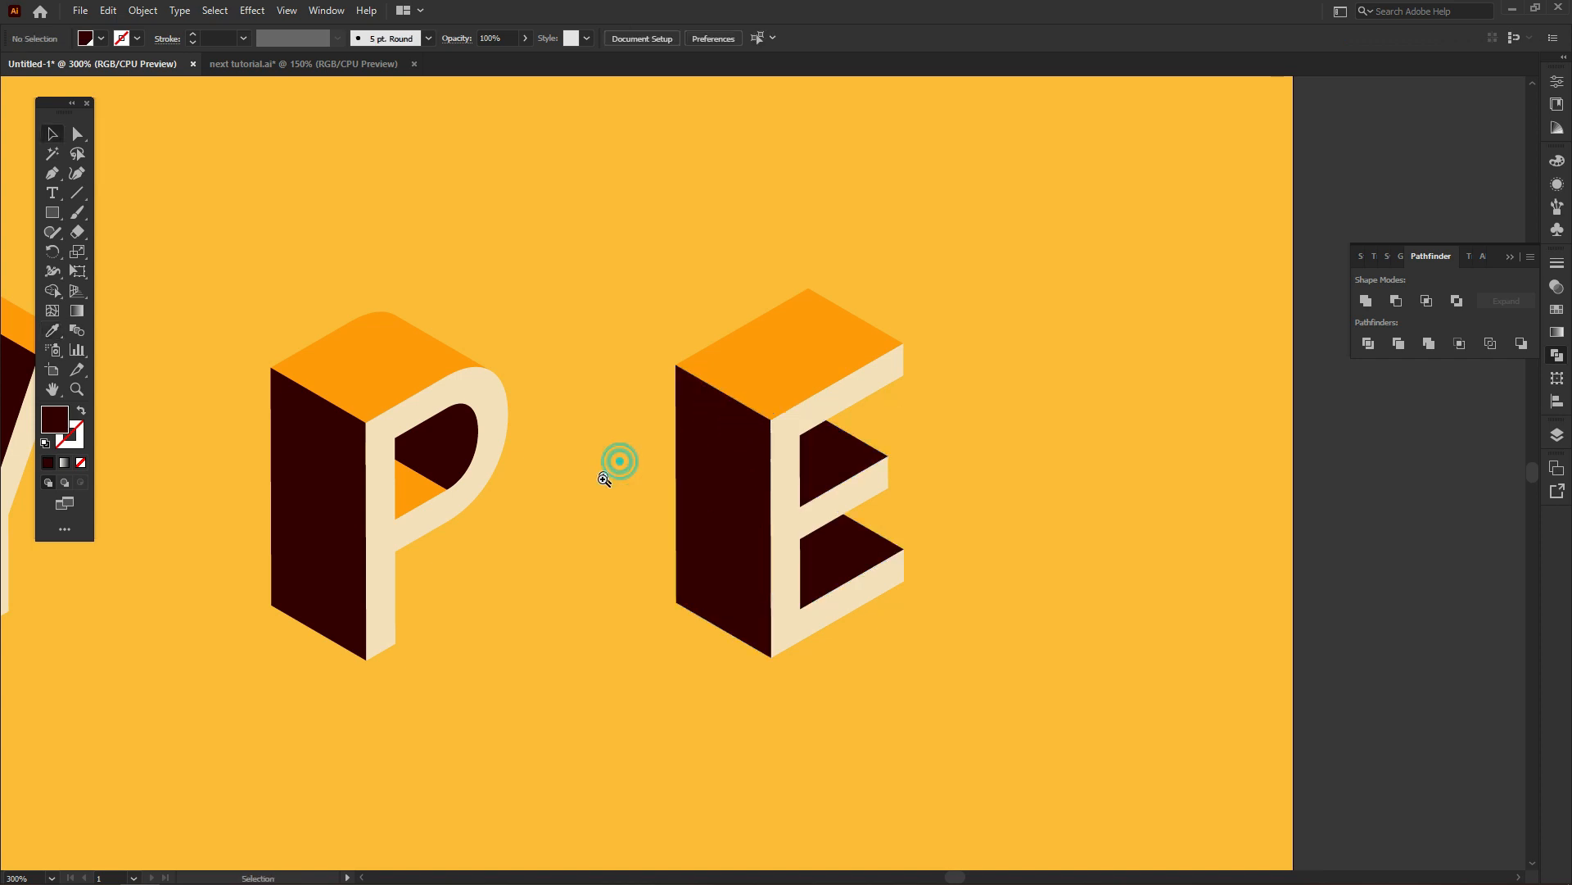
Widen the horizontal spacing between the four letters by moving T and Y outward left and P and E right
key(ctrl+0)
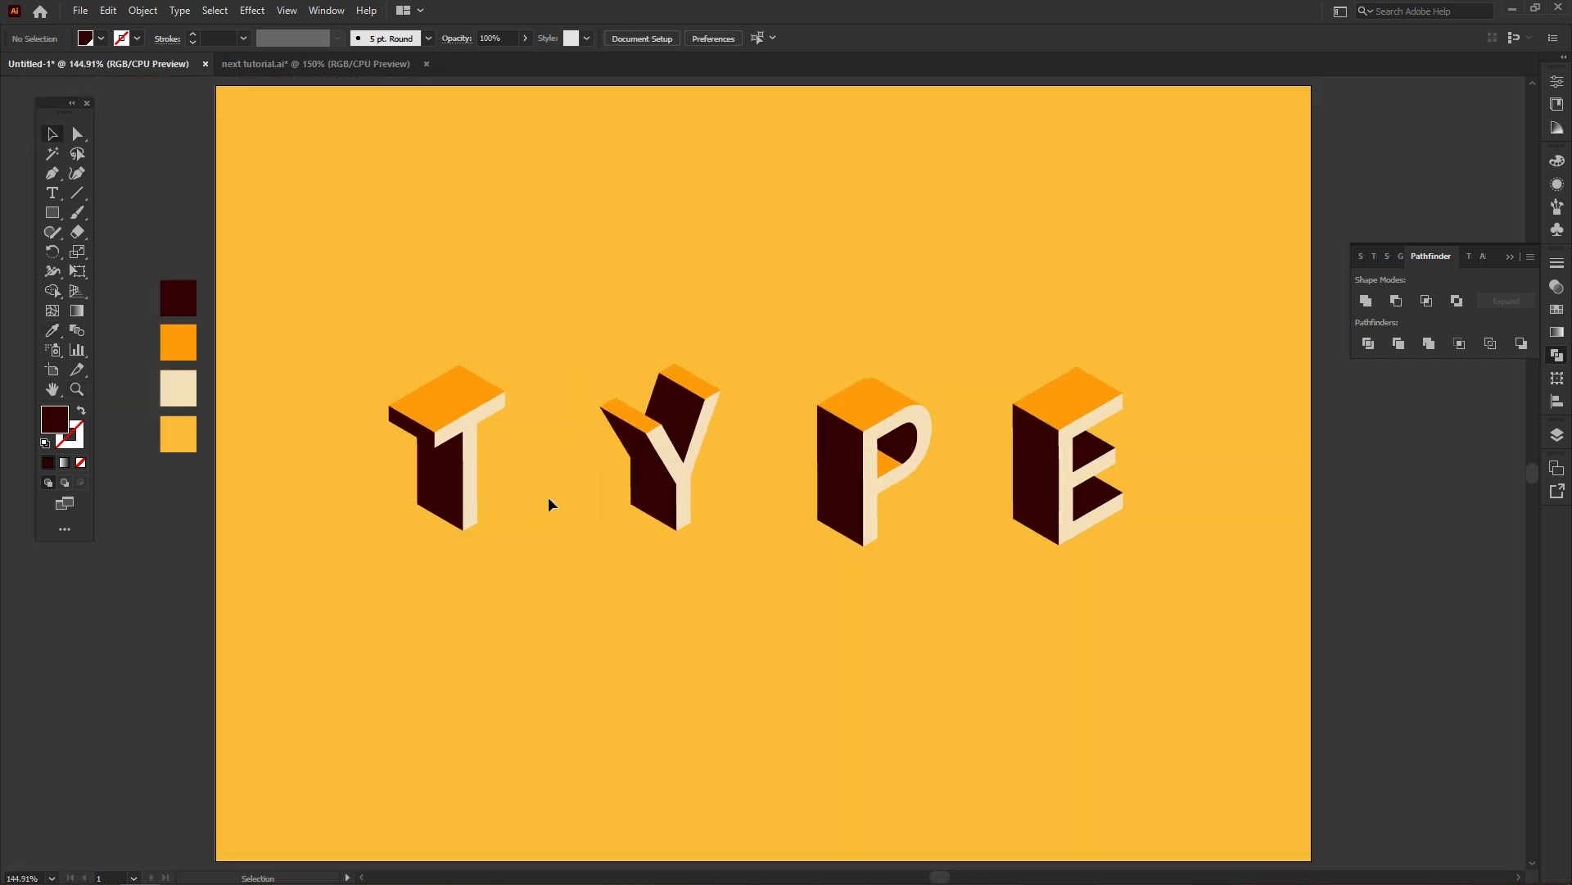
drag(456, 491, 421, 491)
drag(1041, 458, 1086, 458)
drag(921, 457, 939, 457)
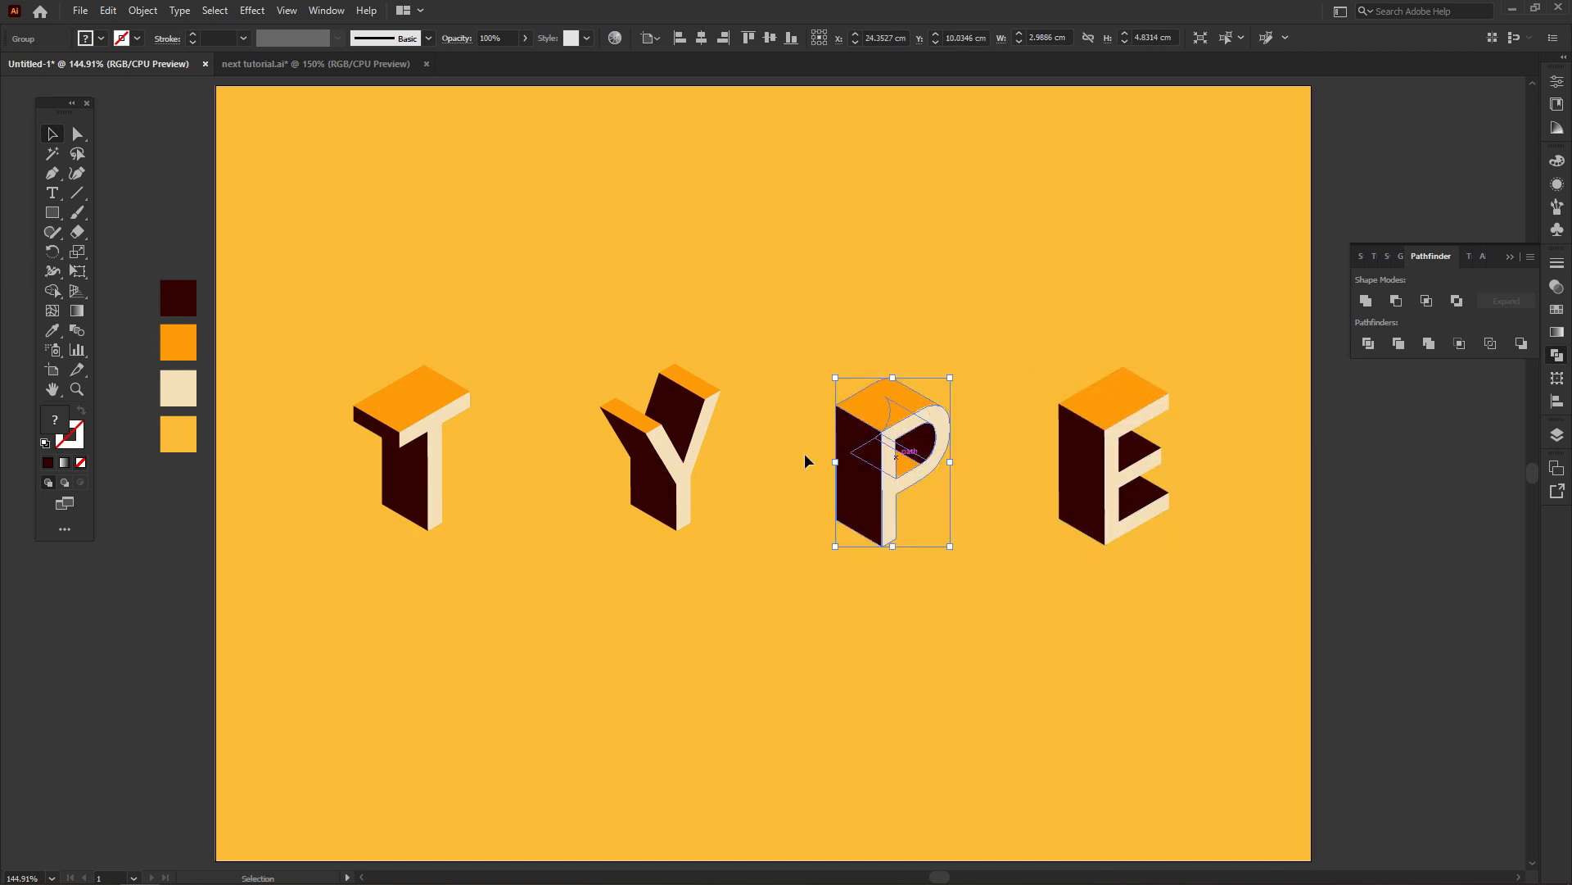
drag(691, 459, 674, 459)
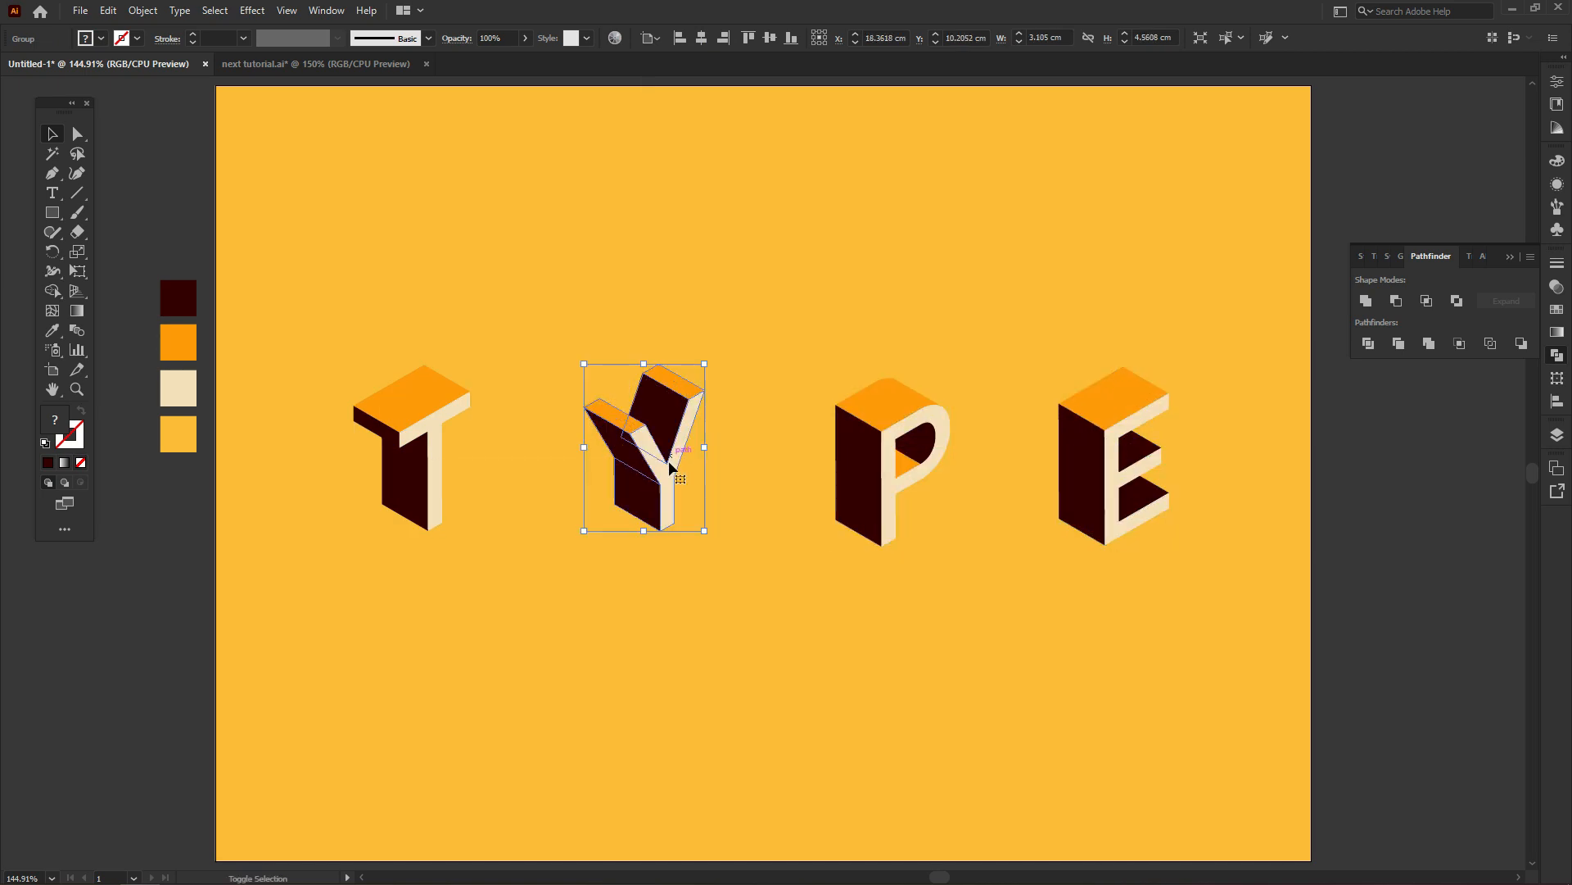
click(769, 371)
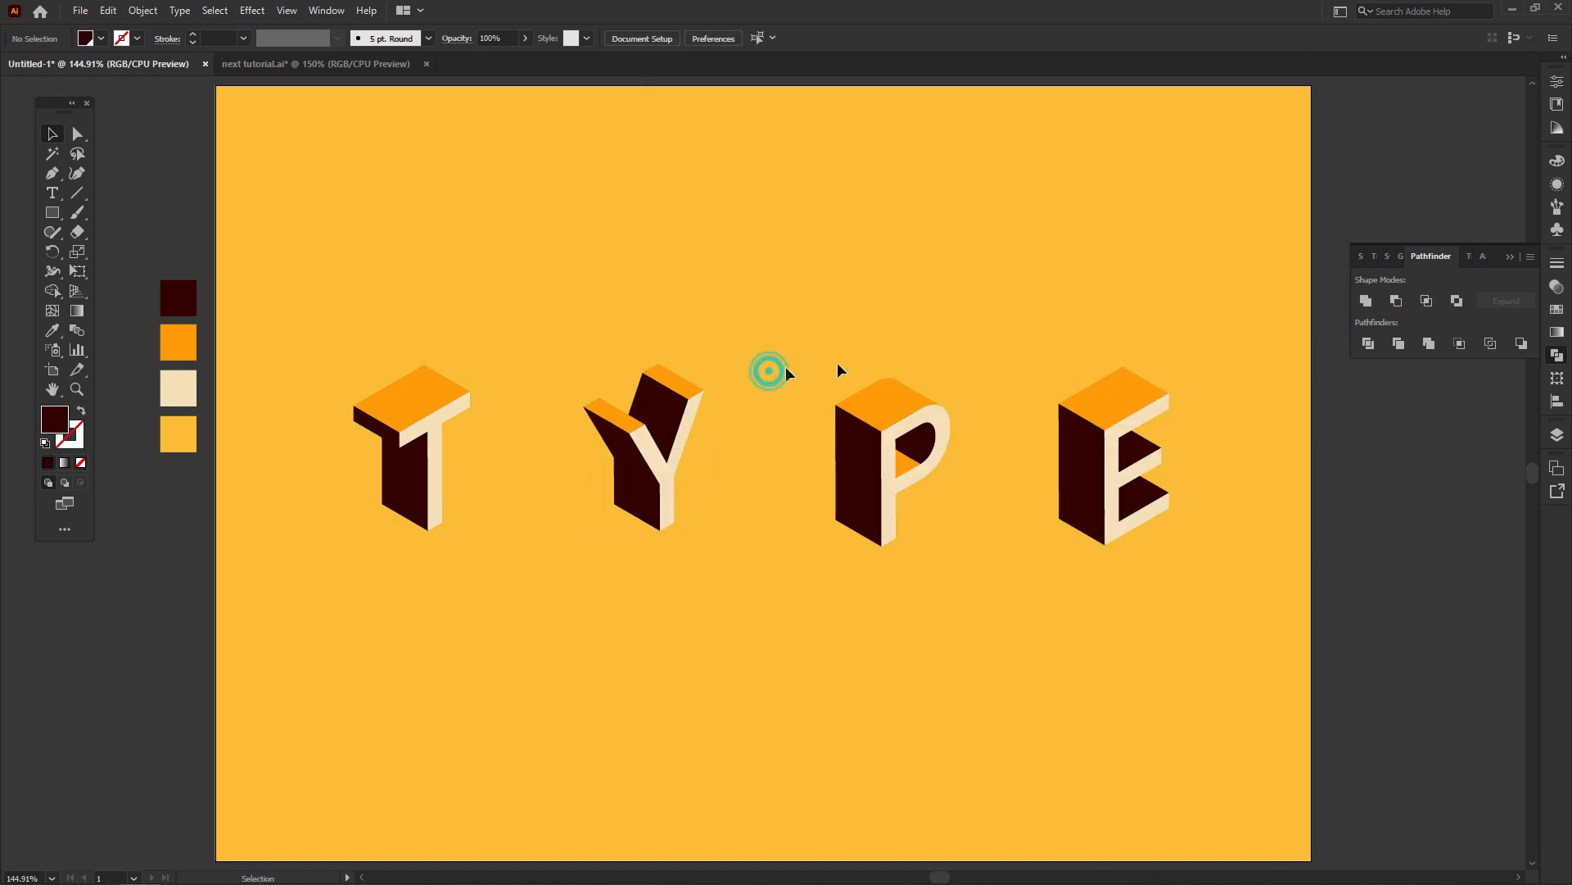
click(1509, 257)
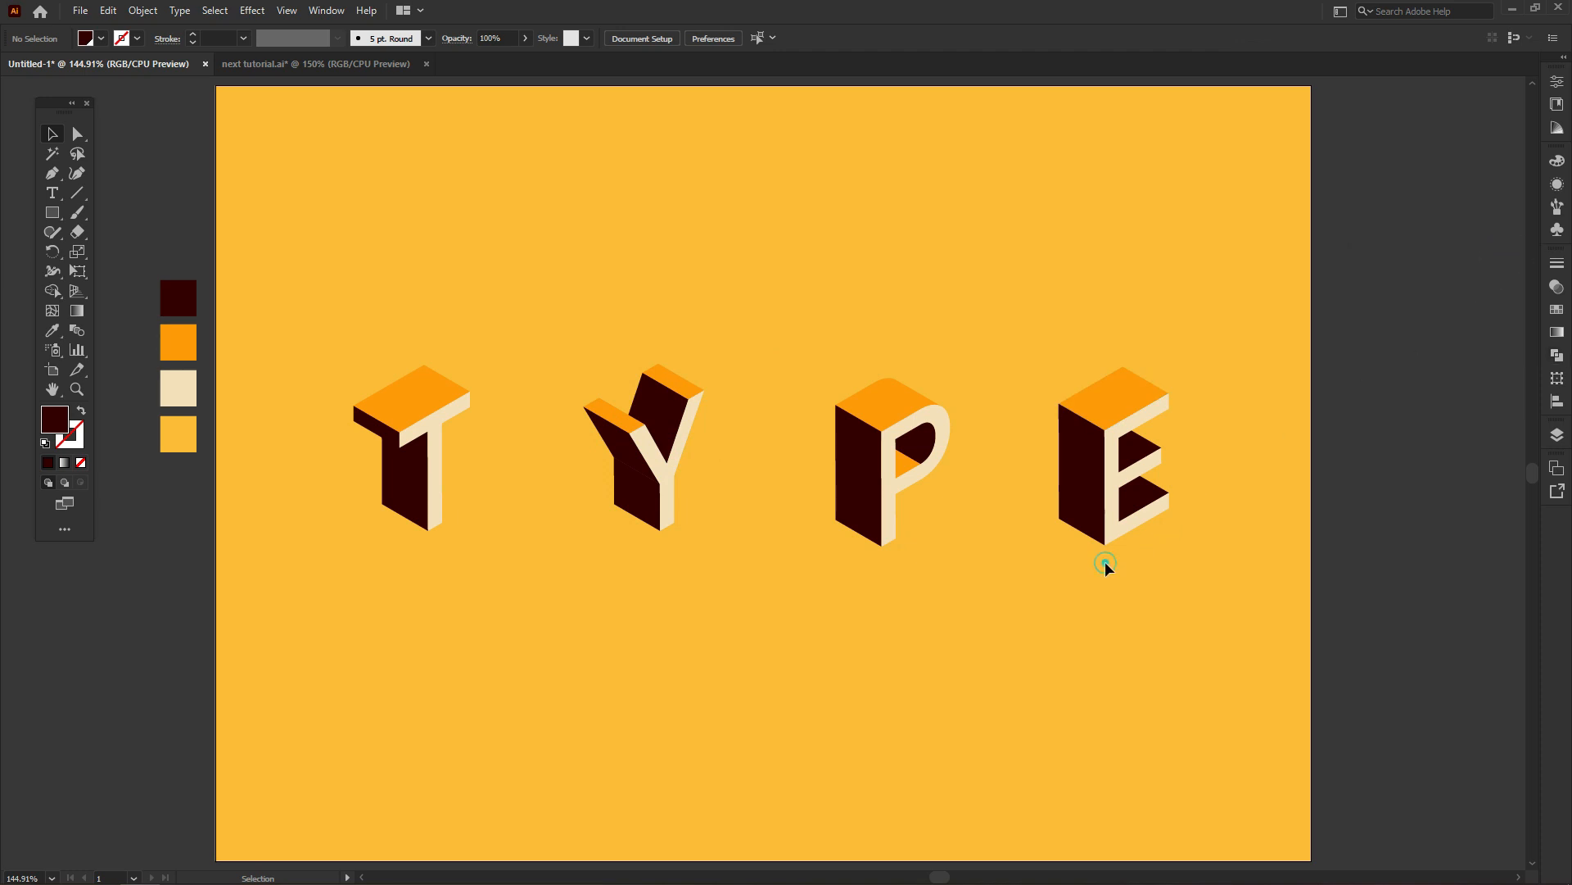
Duplicate the T along its depth direction, offsetting the copy about 1.24 cm right and 0.72 cm down
click(404, 467)
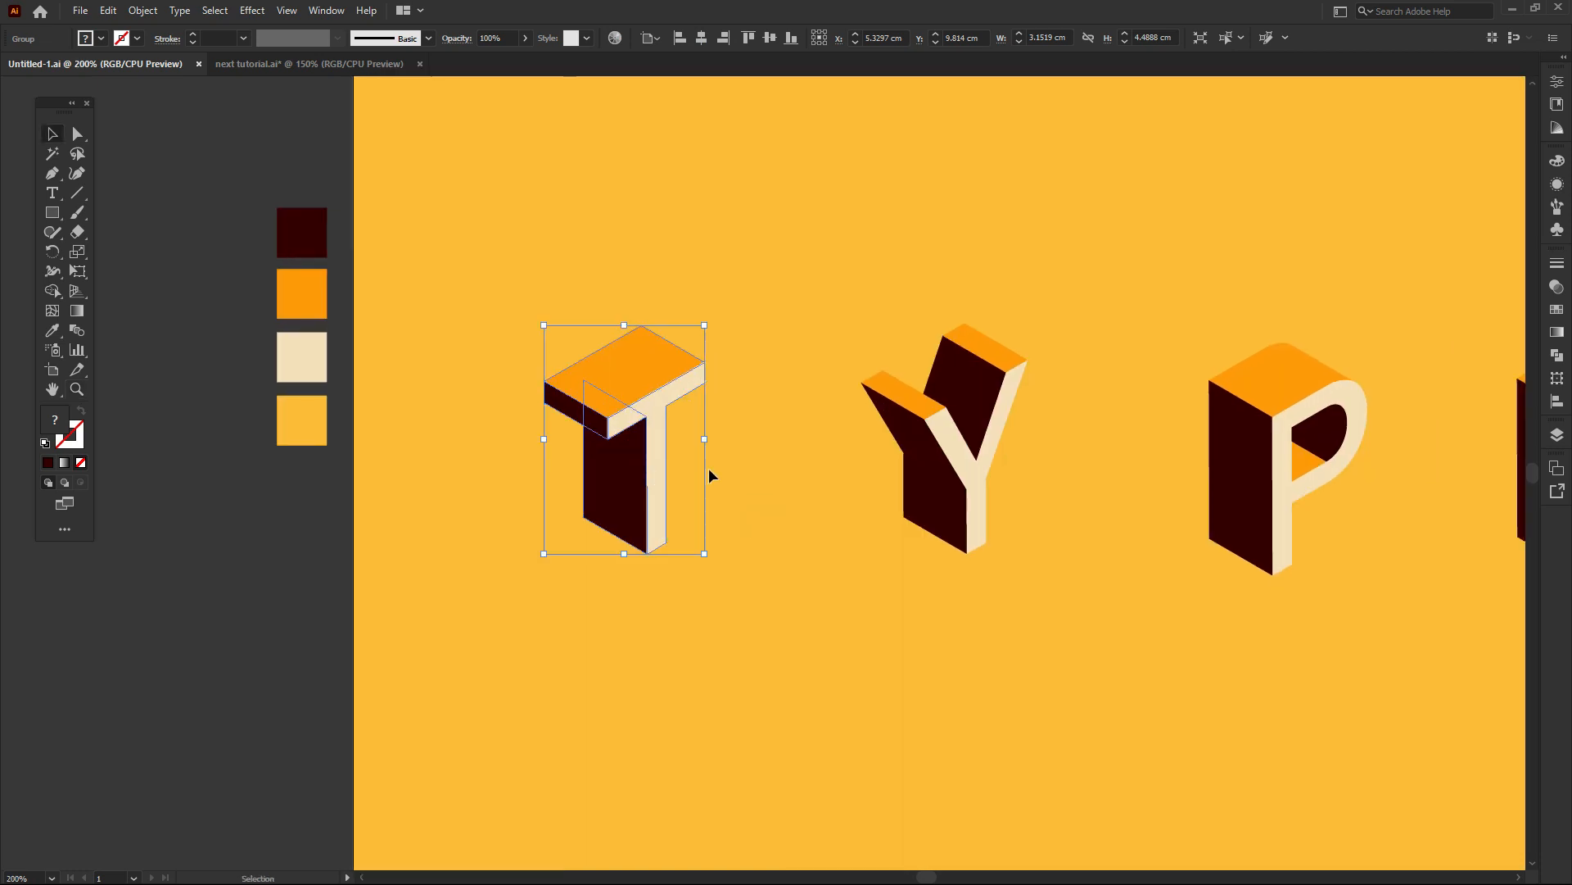
click(709, 469)
click(647, 434)
drag(628, 410, 696, 451)
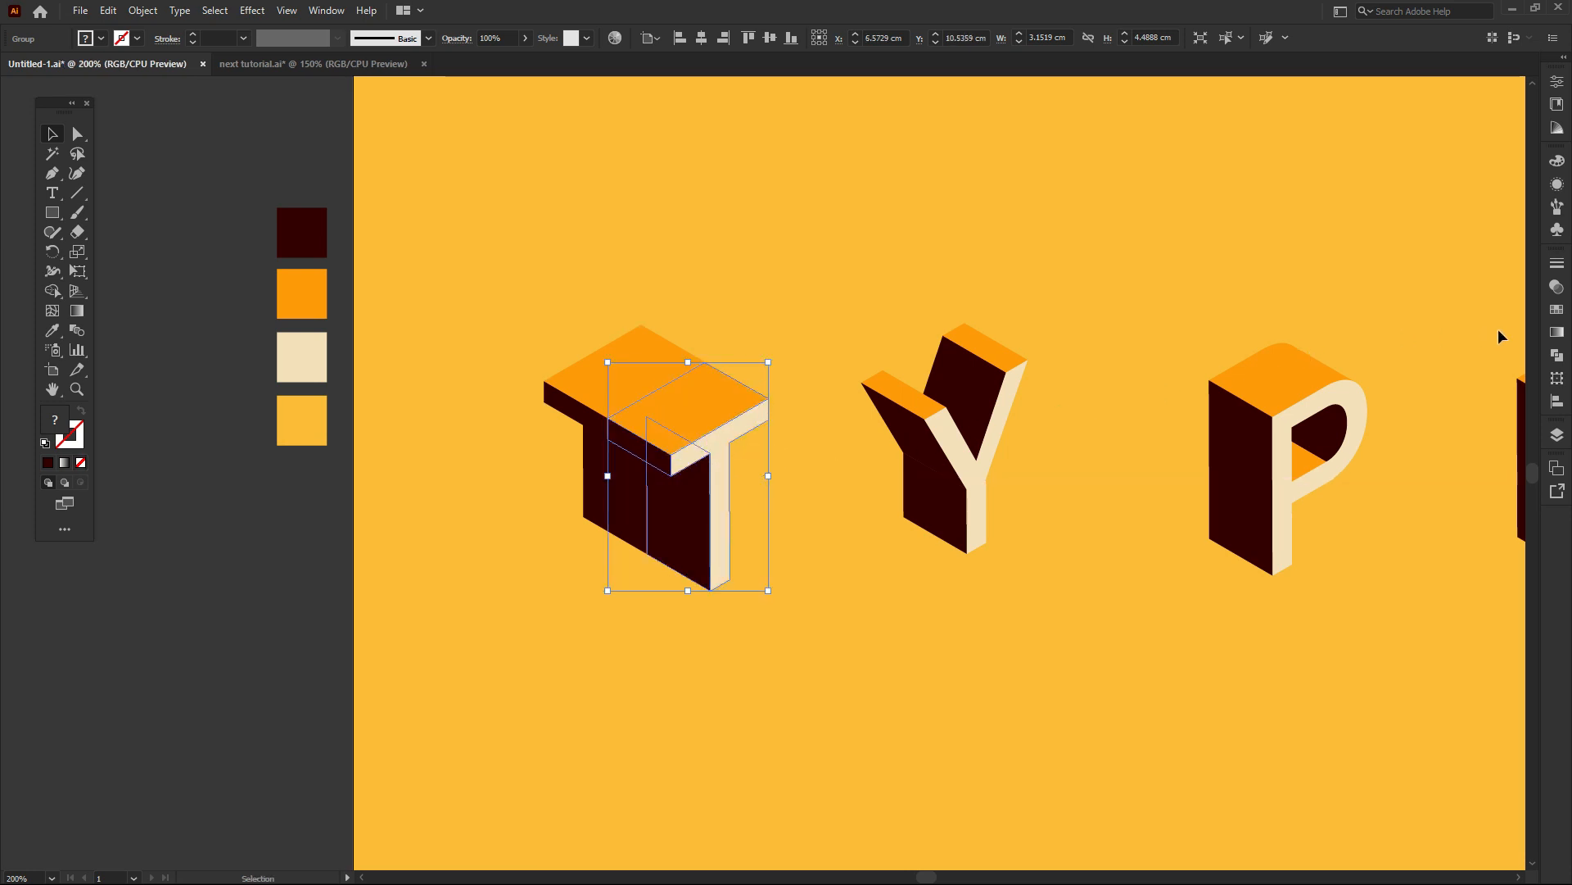
Remove the T copy's fill and give it a white stroke
click(1555, 310)
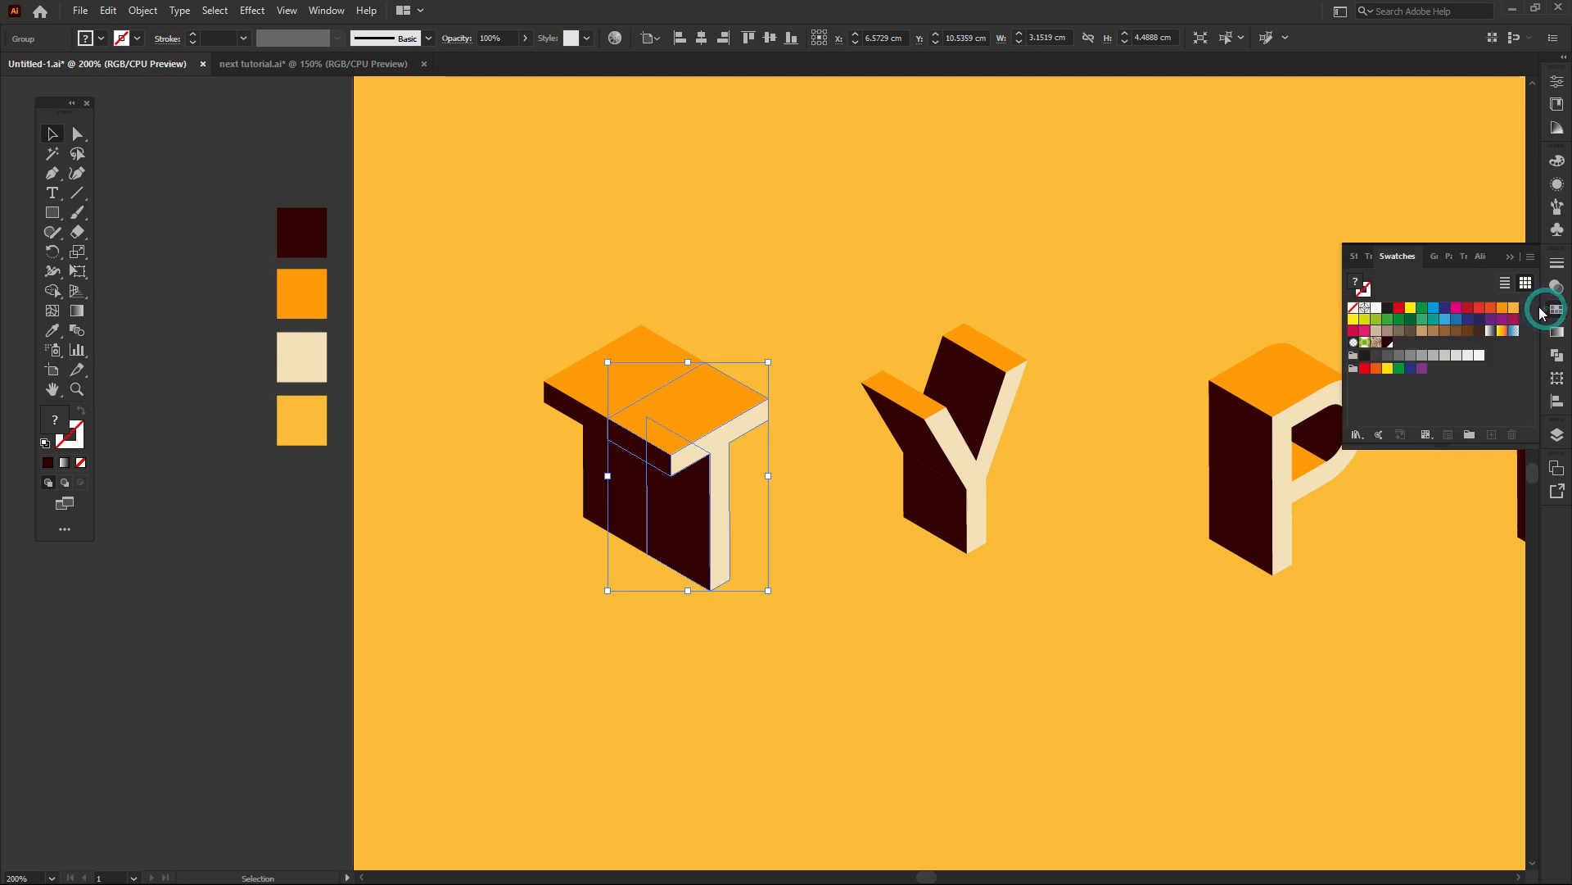
click(1354, 309)
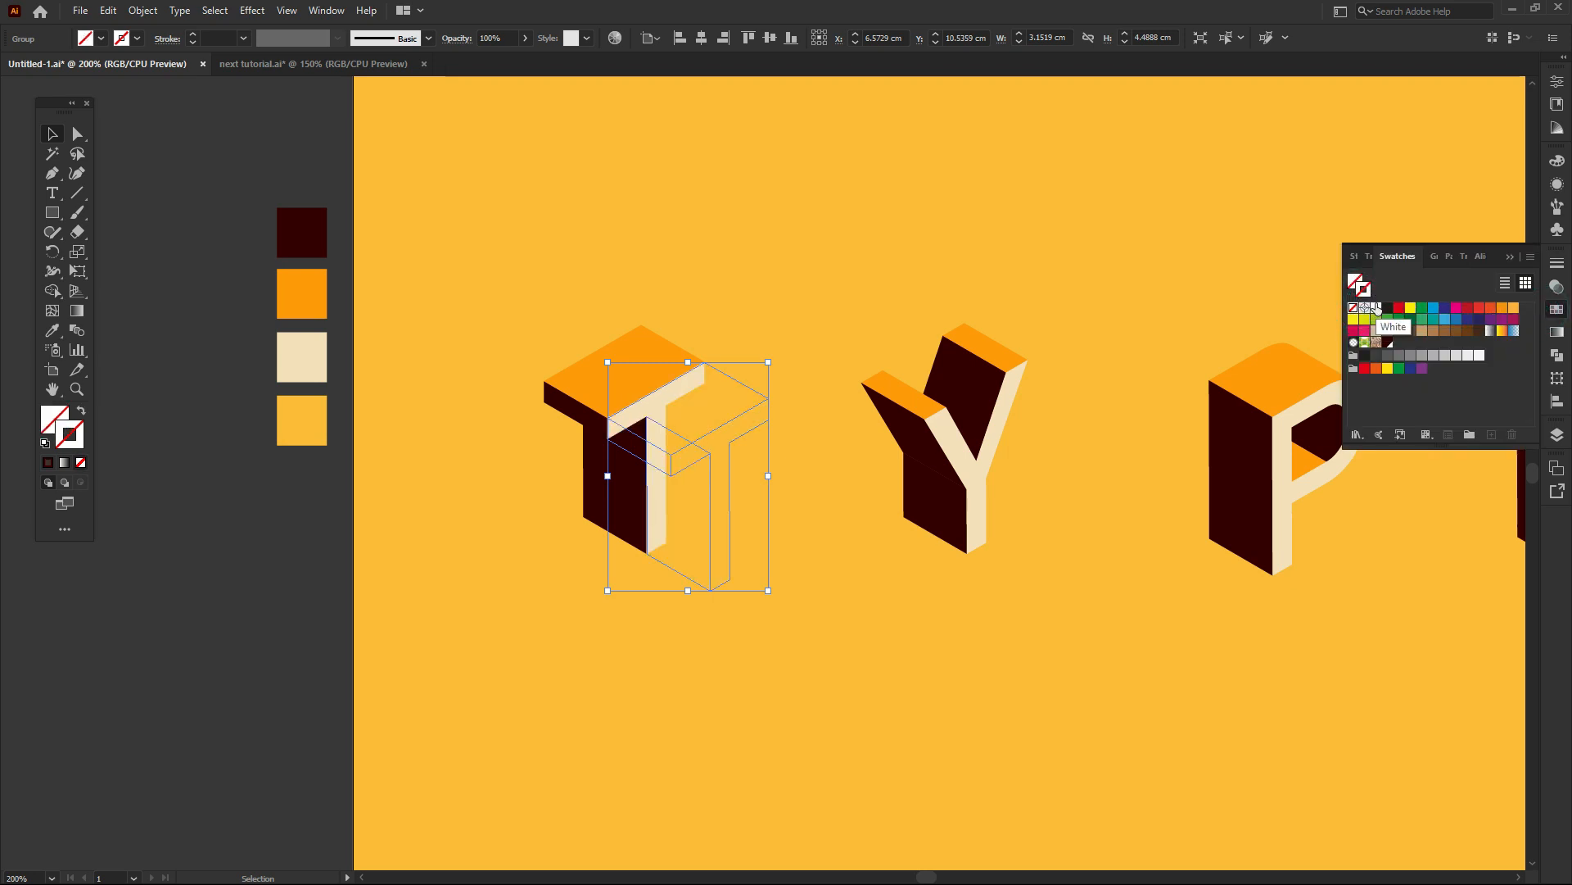
click(1376, 308)
click(1510, 257)
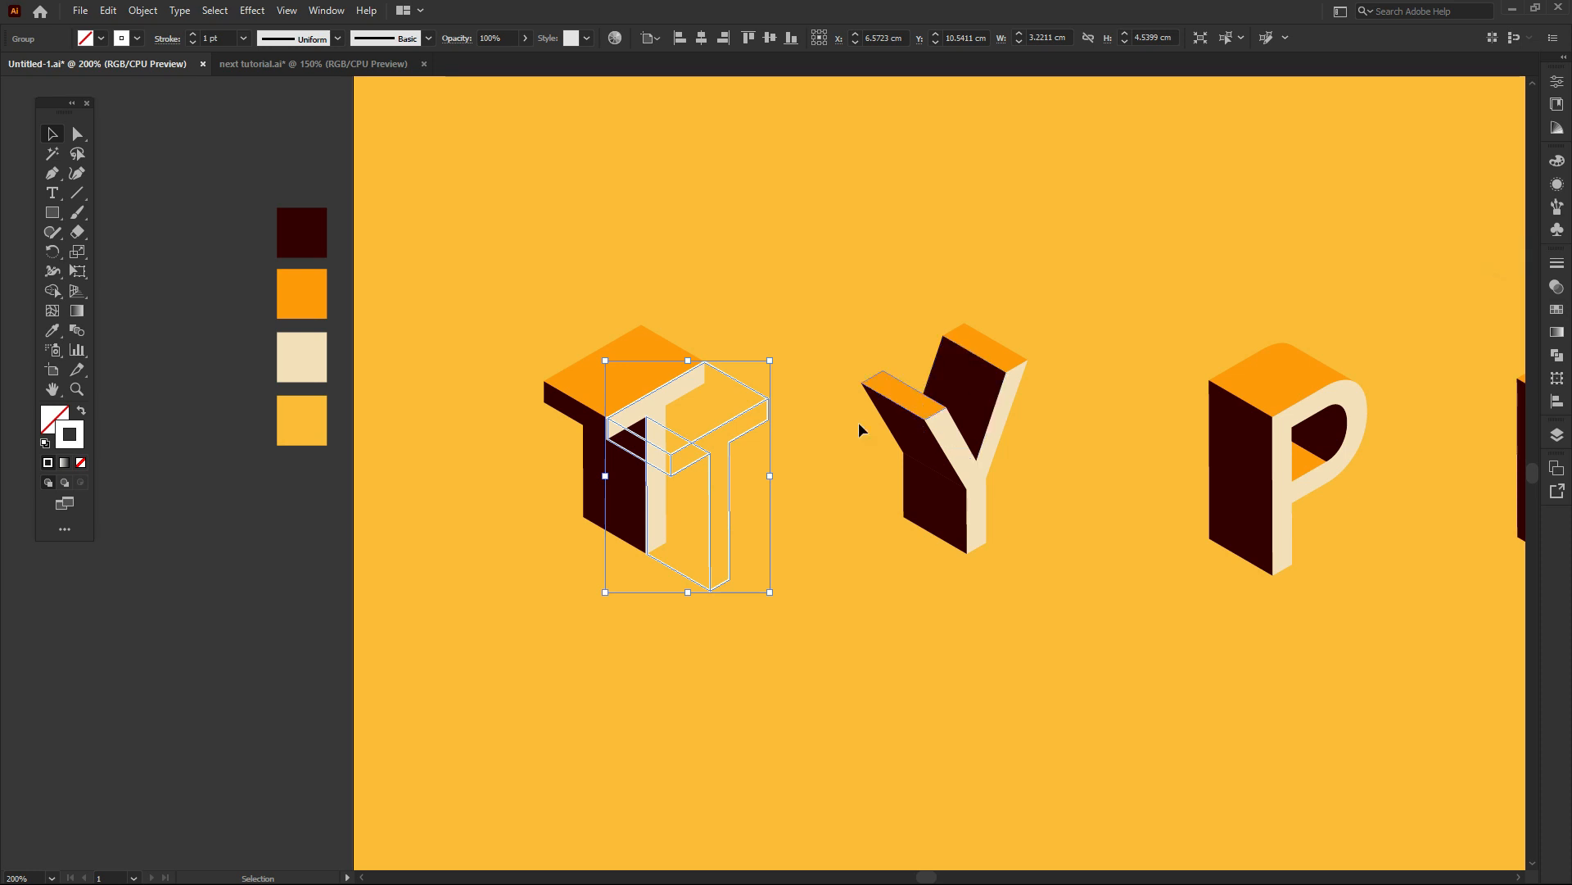
Set round caps and round corner joins on the white T outline's stroke
ctrl+click(730, 462)
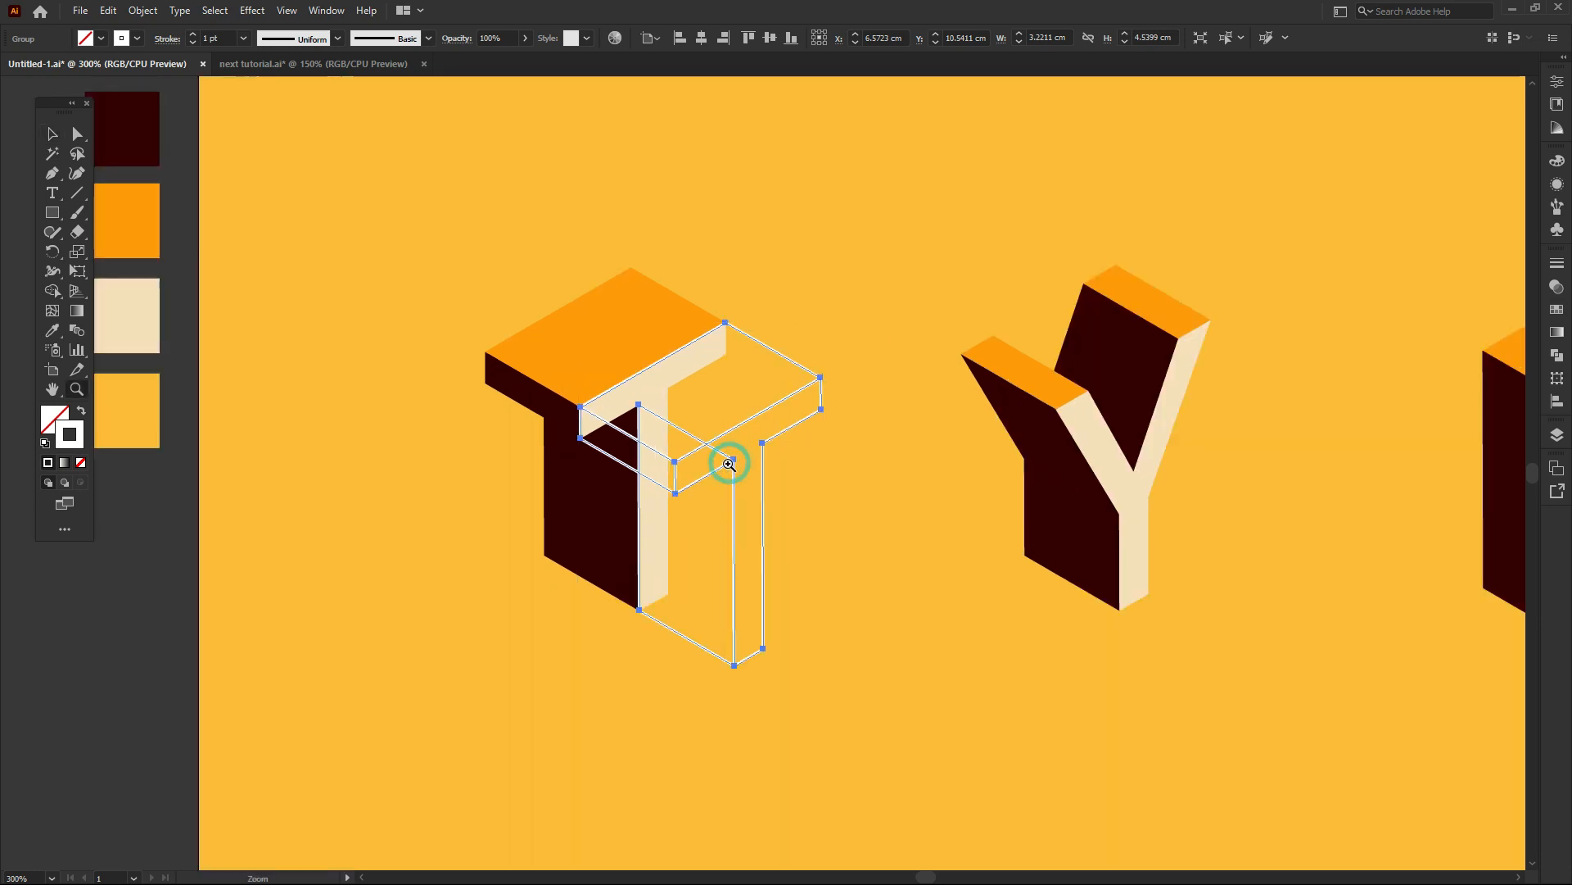
click(783, 477)
click(771, 440)
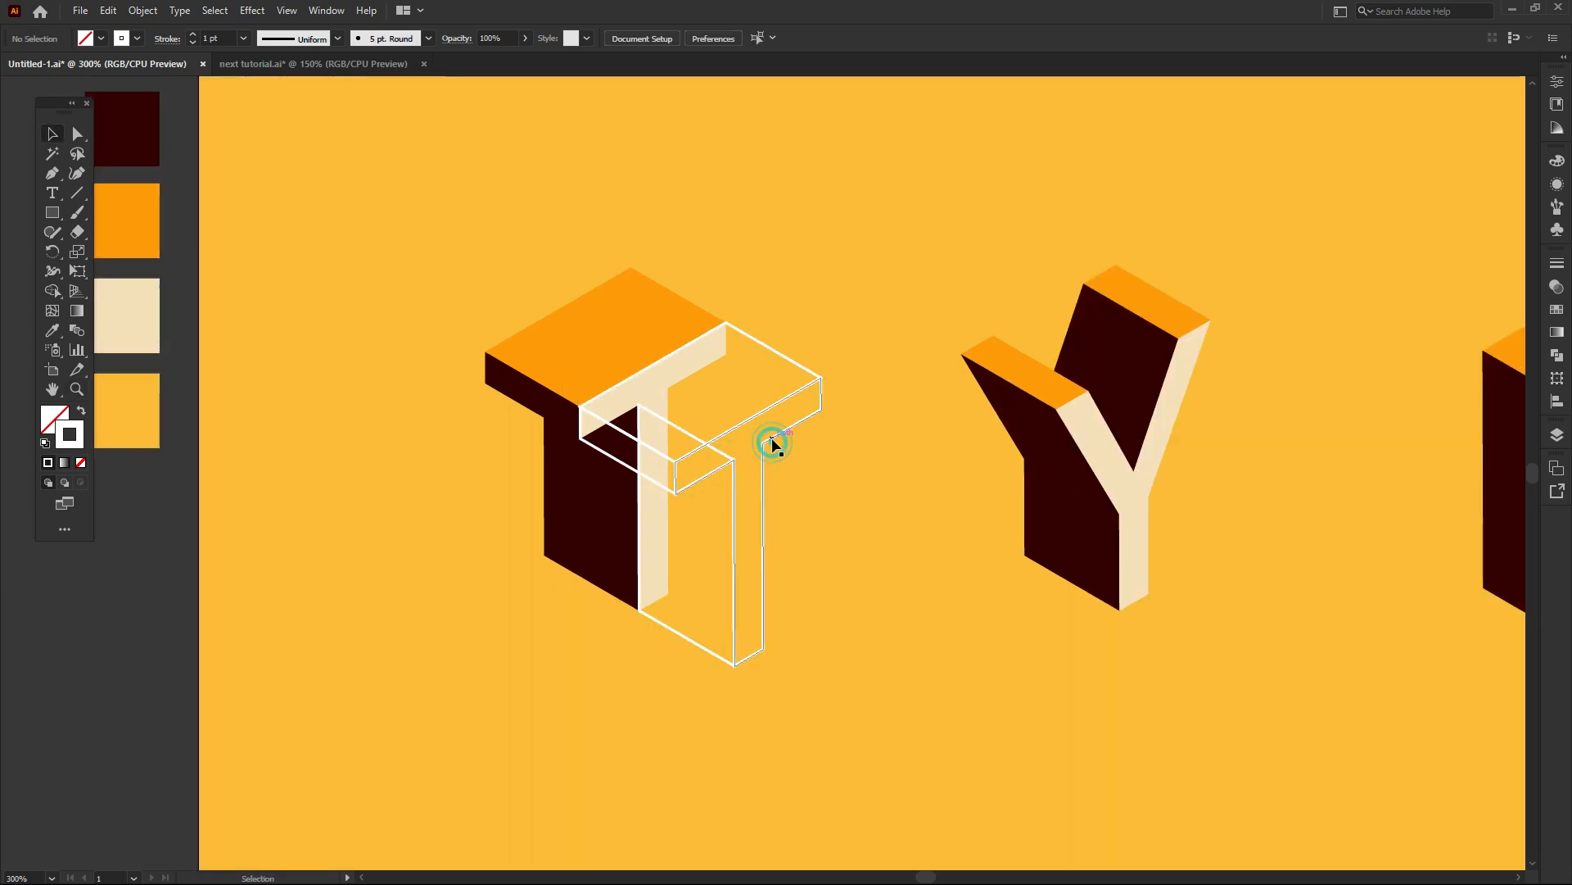
click(1557, 264)
click(1434, 310)
click(1432, 325)
click(839, 416)
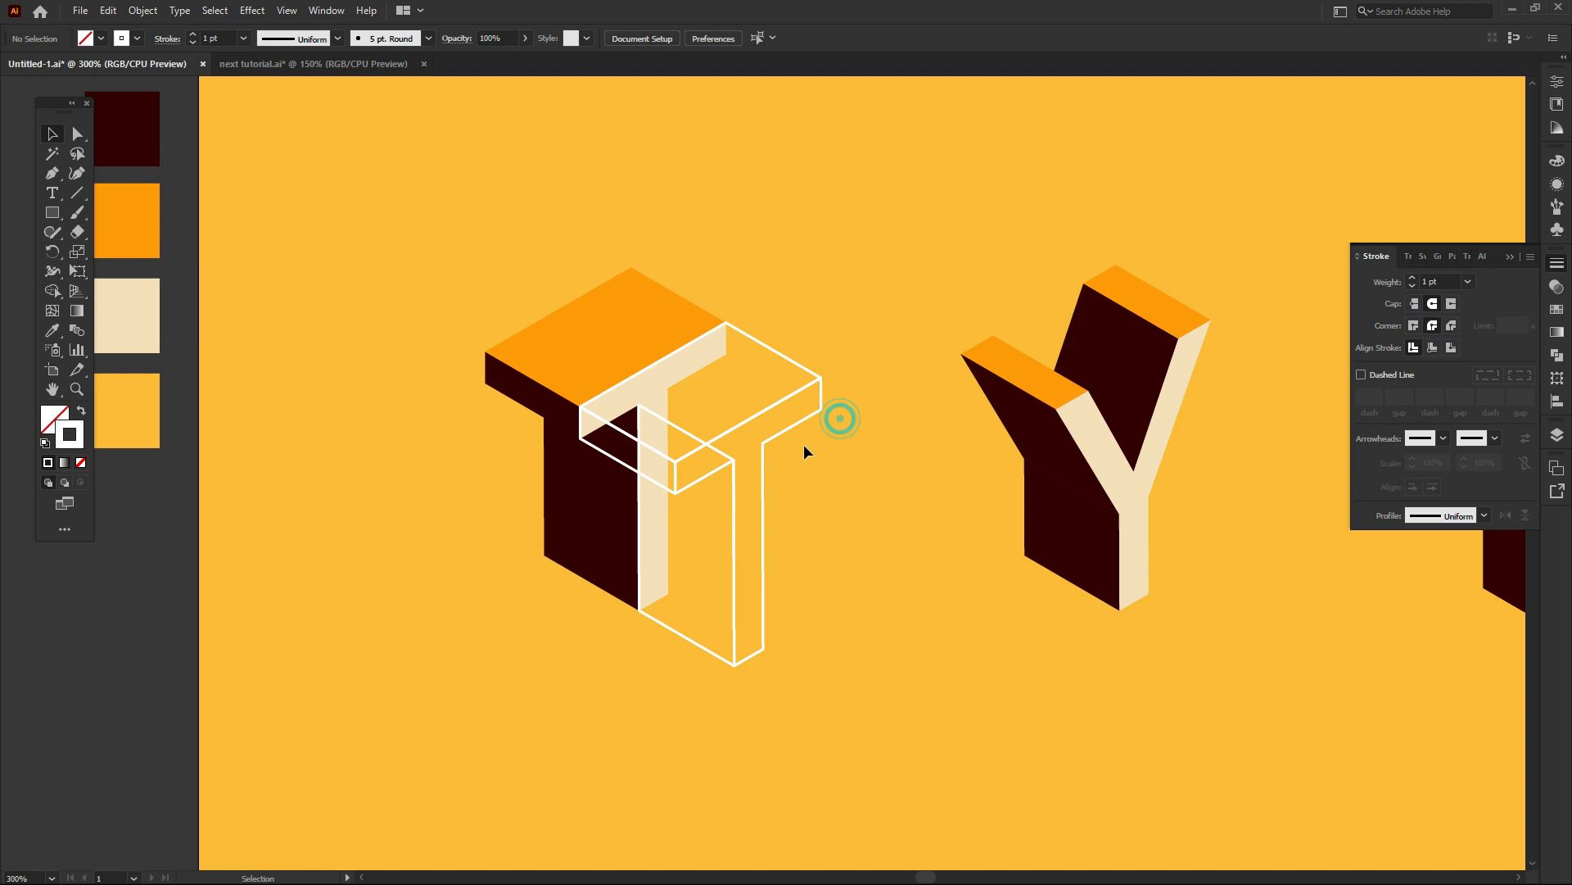
Move the upper-left anchor of the T outline's stem side face down onto the crossbar's lower edge
key(z)
click(781, 453)
drag(743, 491, 751, 449)
key(v)
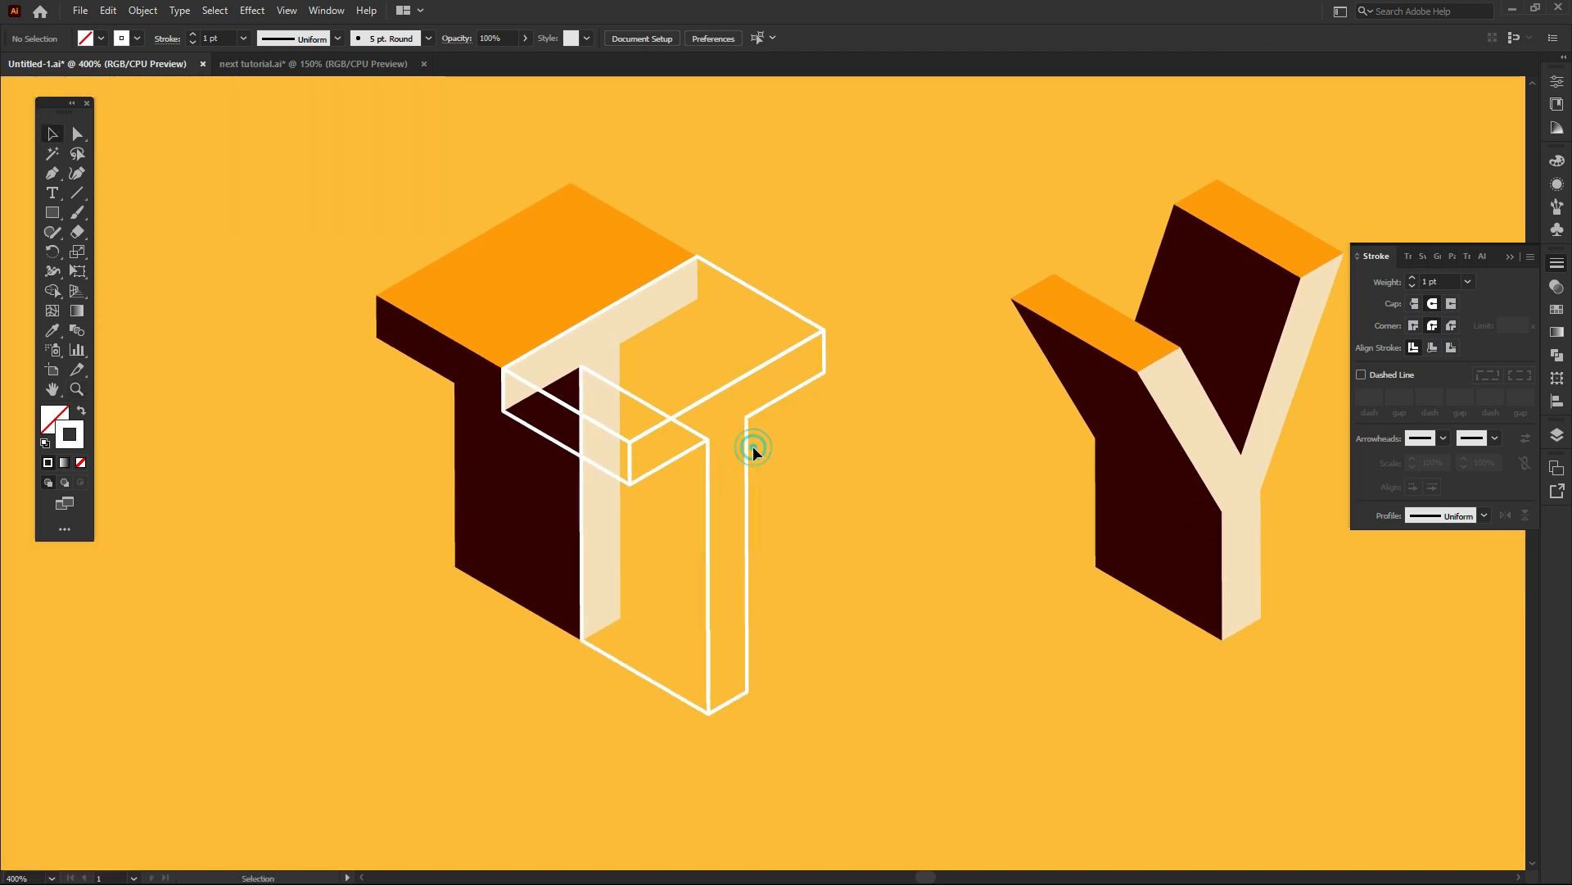
click(753, 415)
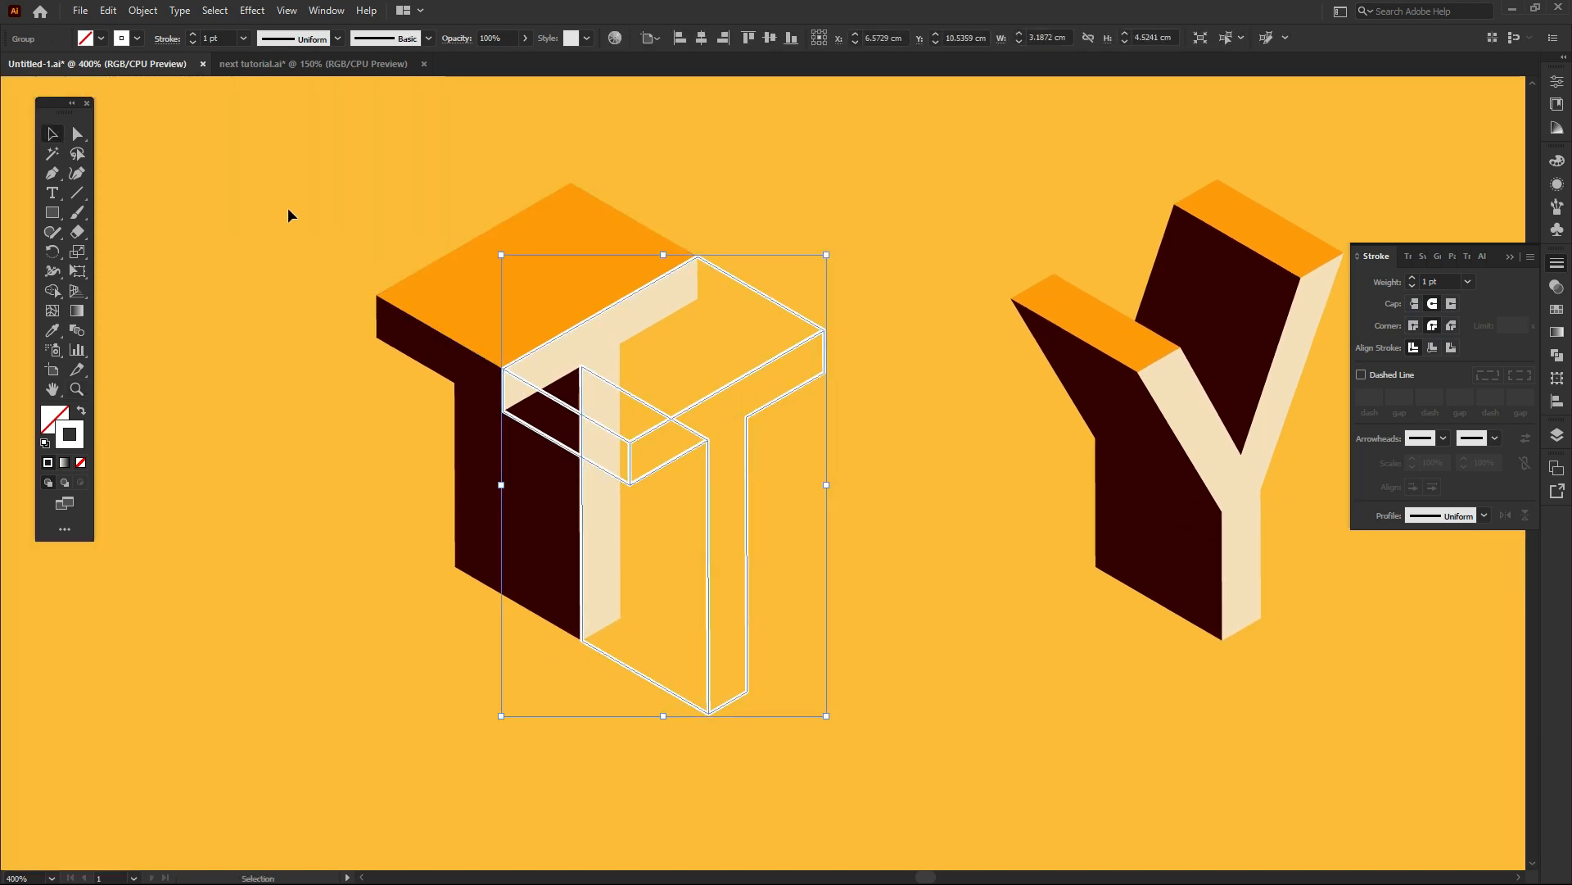
click(75, 135)
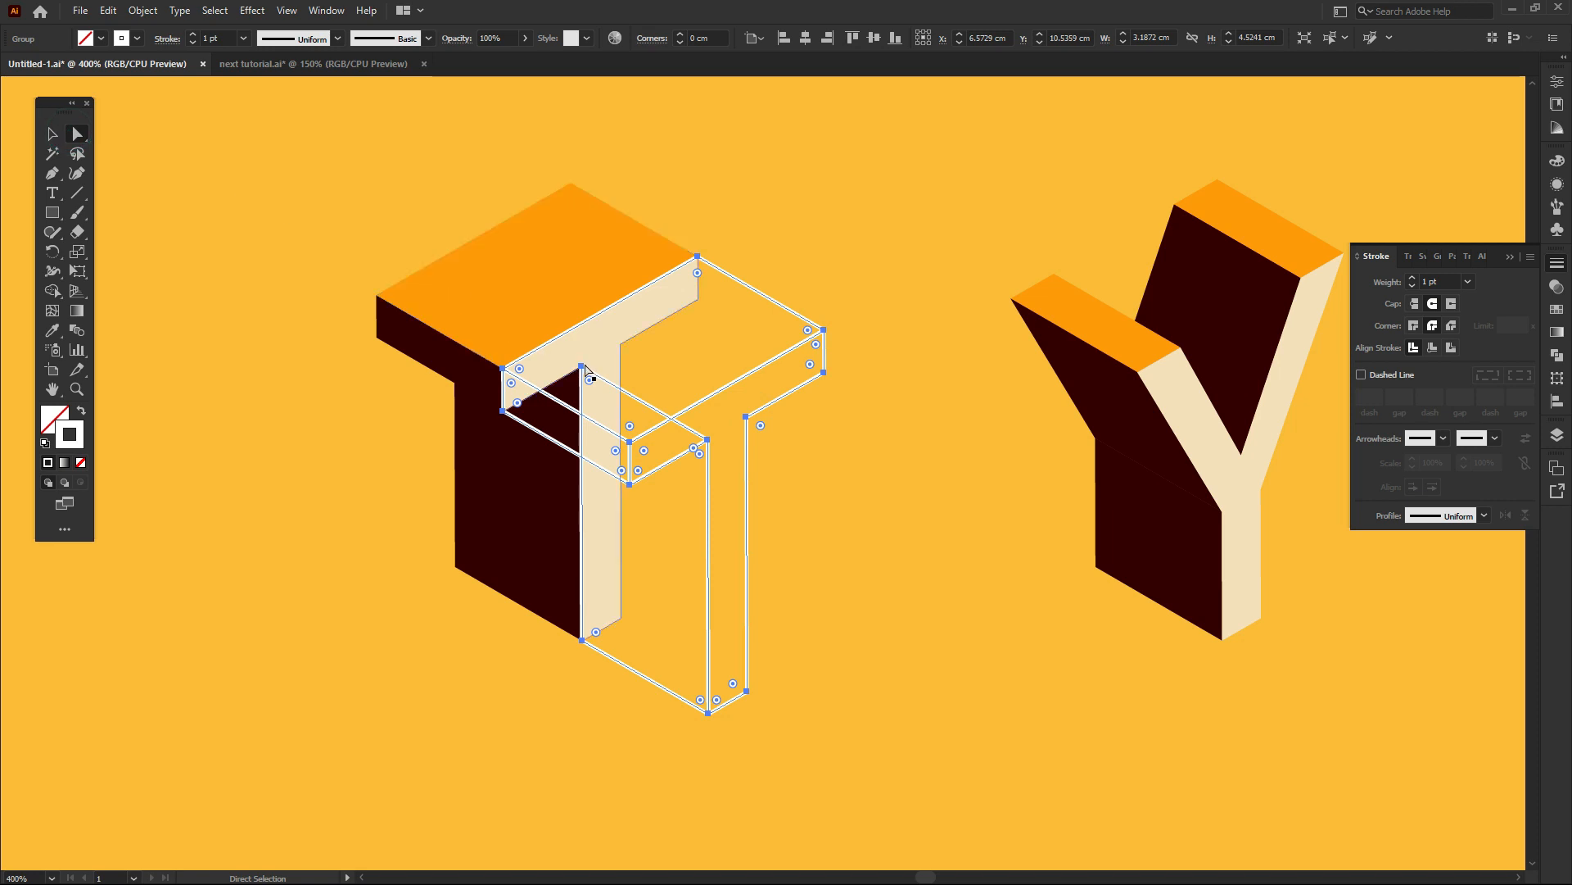
drag(583, 368, 582, 456)
Add an anchor on the top edge of the T outline's stem side face and snap it to the crossbar's lower front corner
drag(56, 172, 197, 176)
click(661, 447)
click(82, 134)
drag(659, 448, 629, 484)
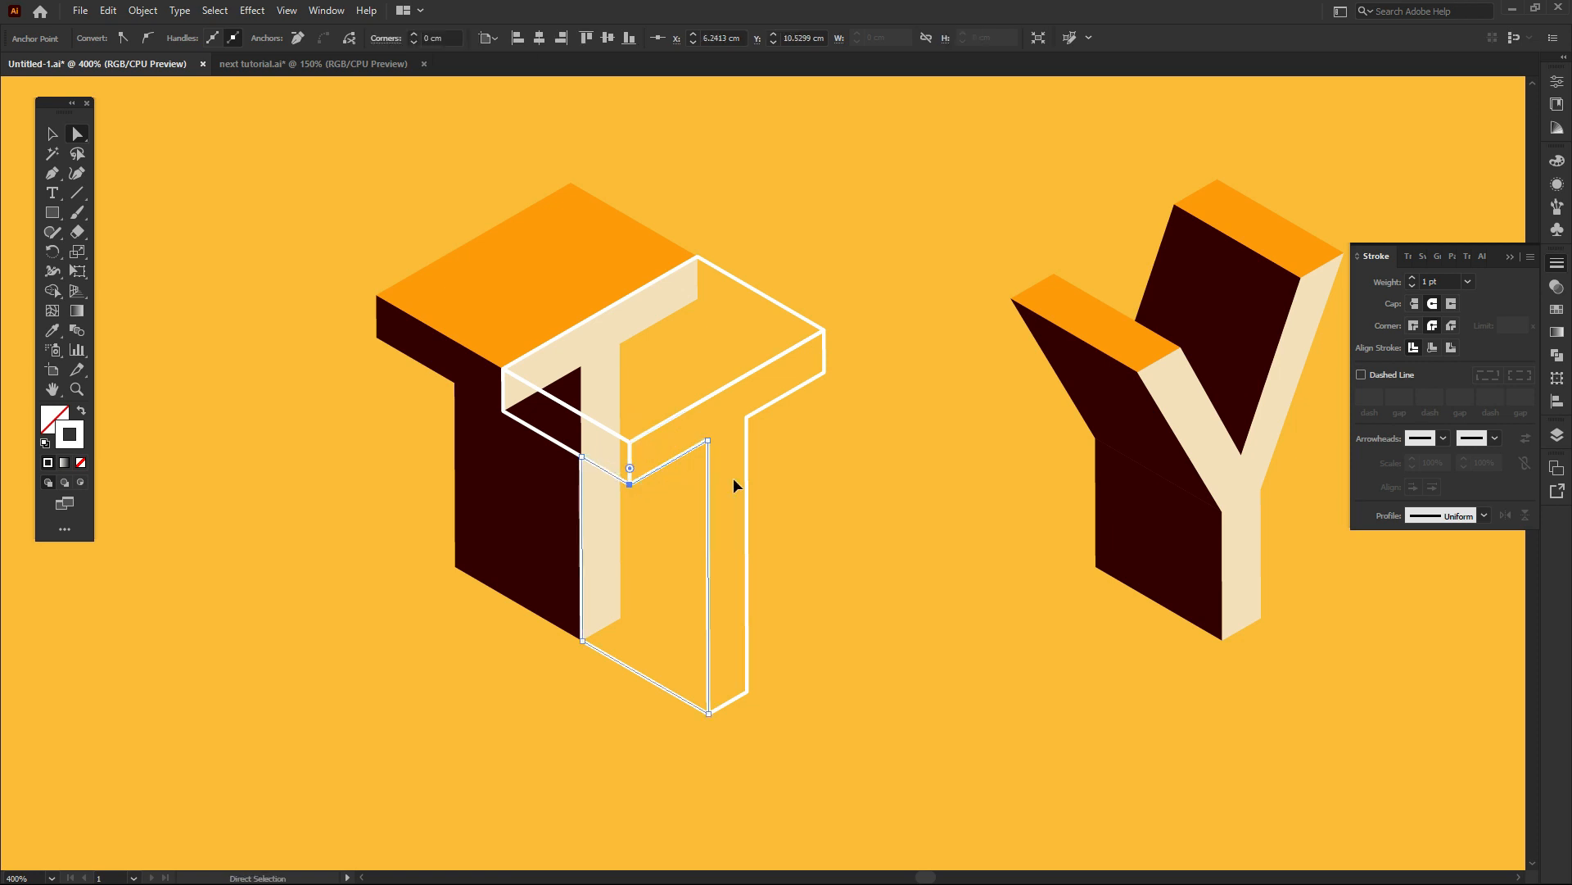
click(801, 474)
Duplicate the Y along its depth direction, offsetting the copy about 1.21 cm right and 0.70 cm down
key(z)
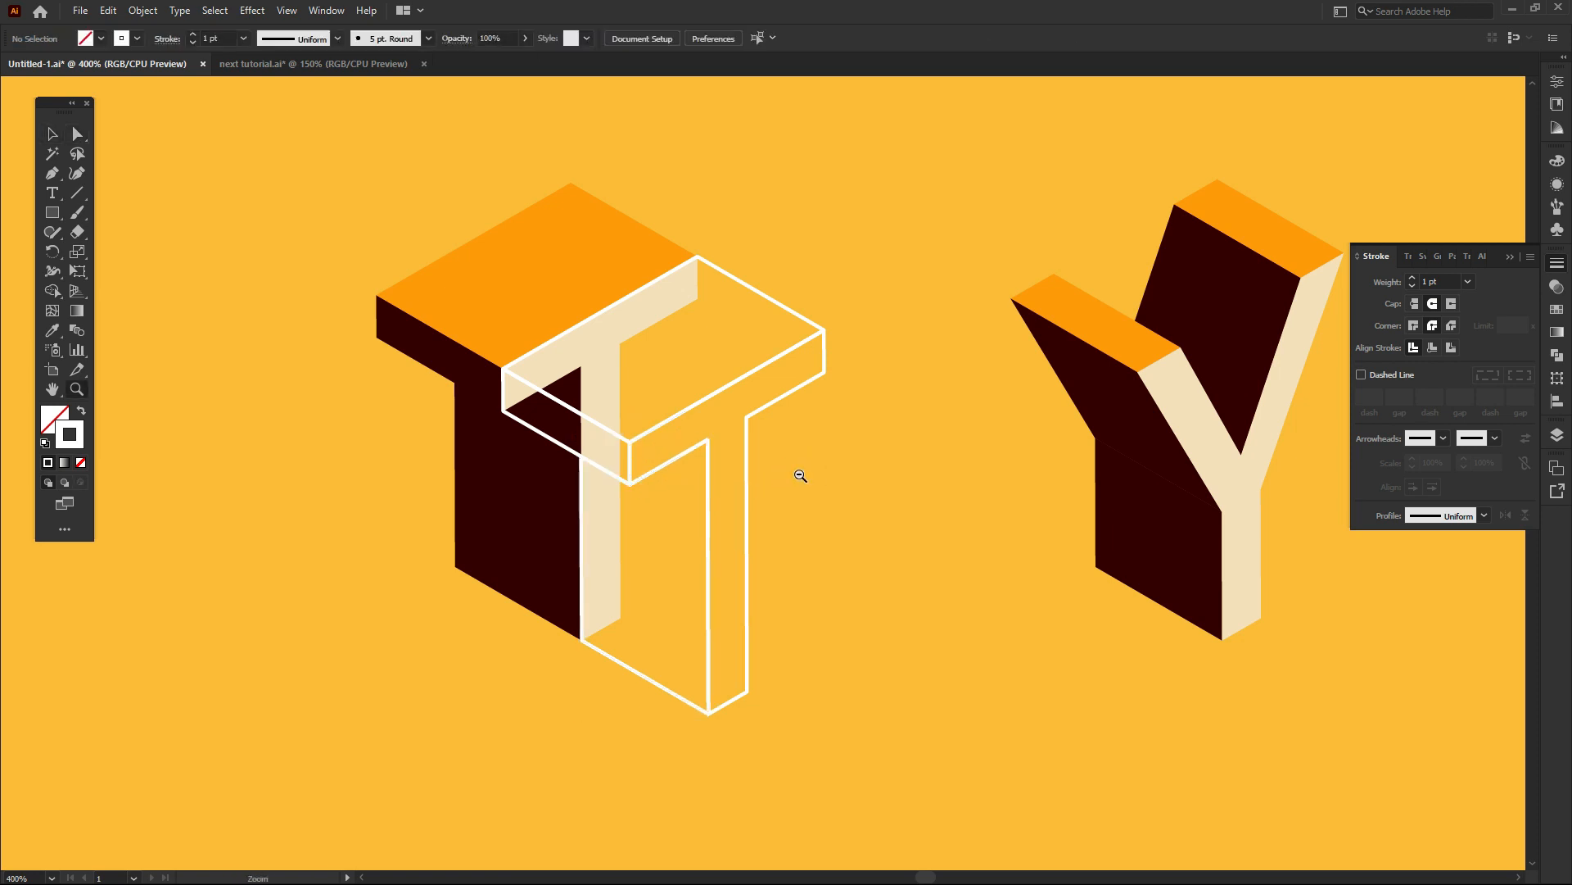
alt+click(801, 475)
alt+click(792, 473)
drag(791, 473, 566, 456)
key(v)
click(727, 454)
drag(777, 450, 719, 469)
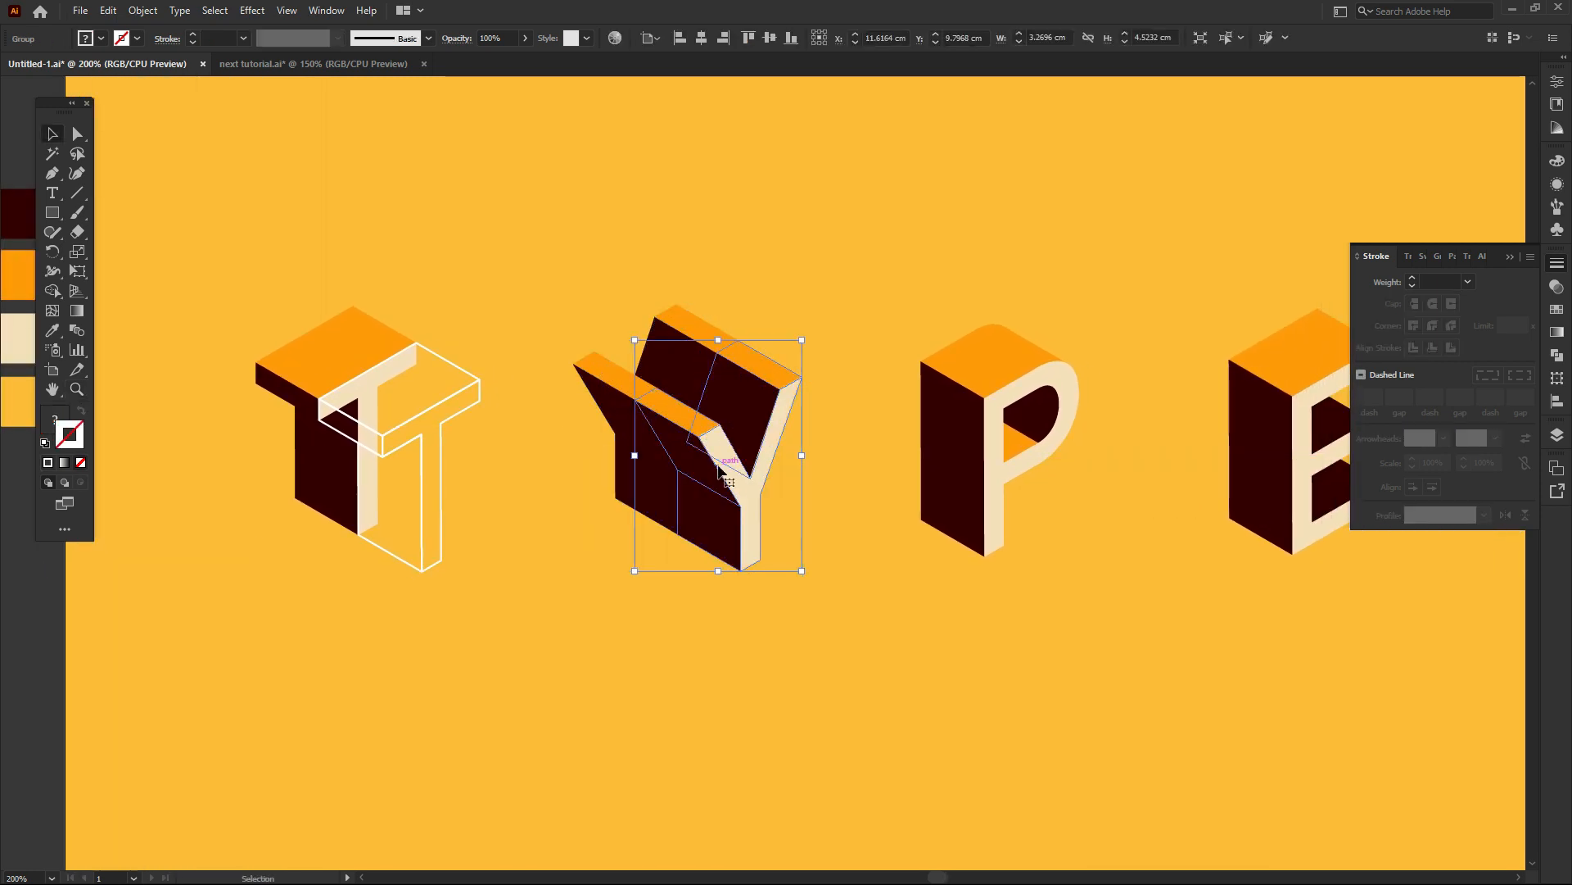
Remove the Y copy's fill and give it a white stroke
click(1557, 309)
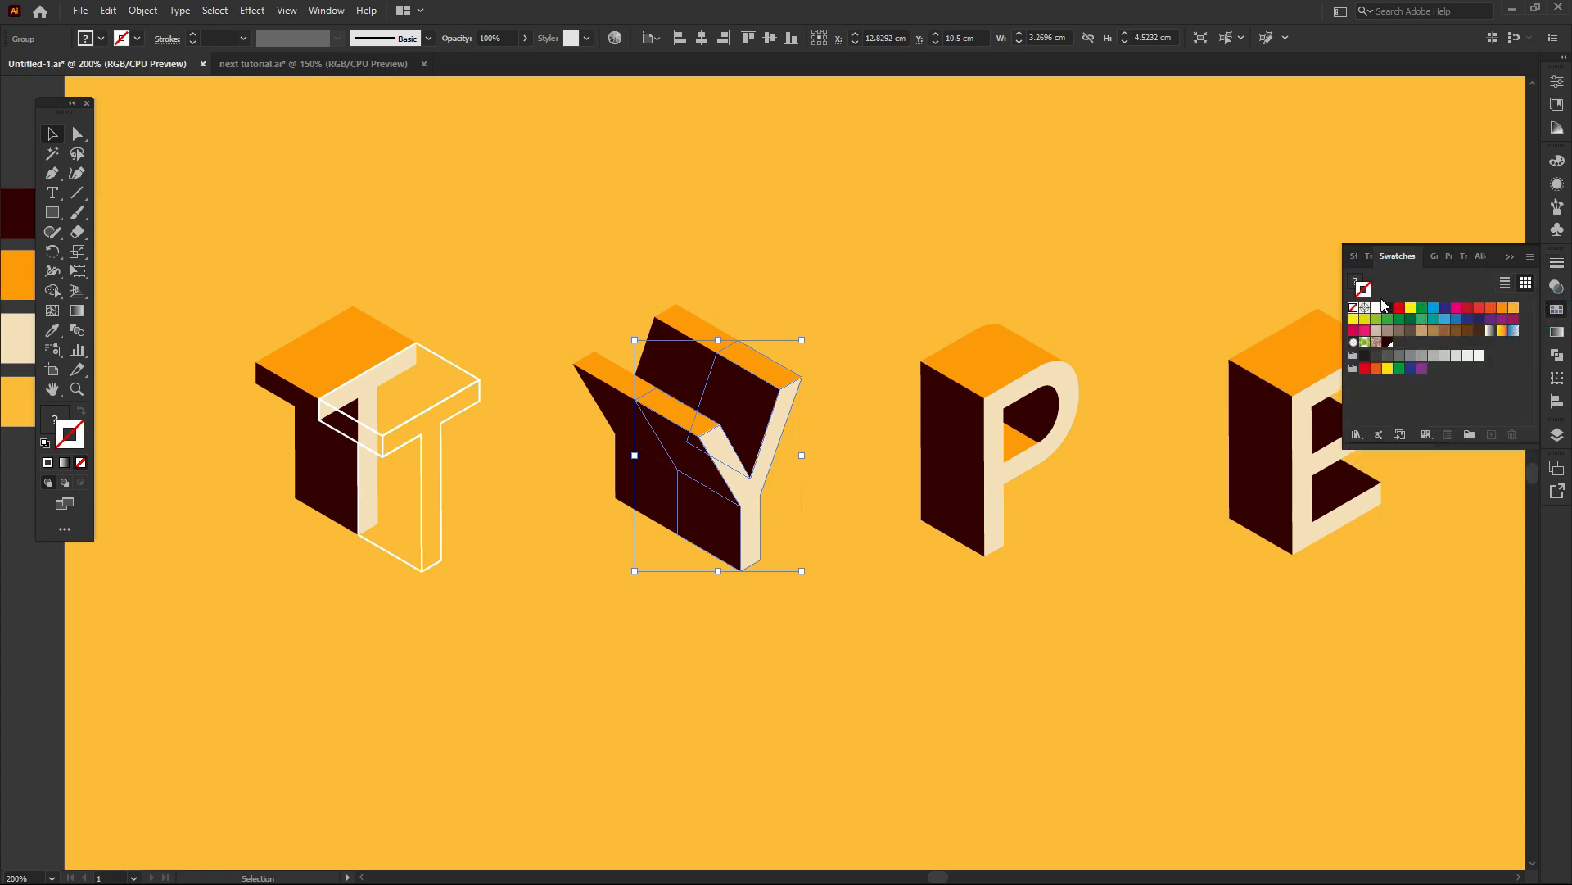
click(1355, 284)
click(1353, 309)
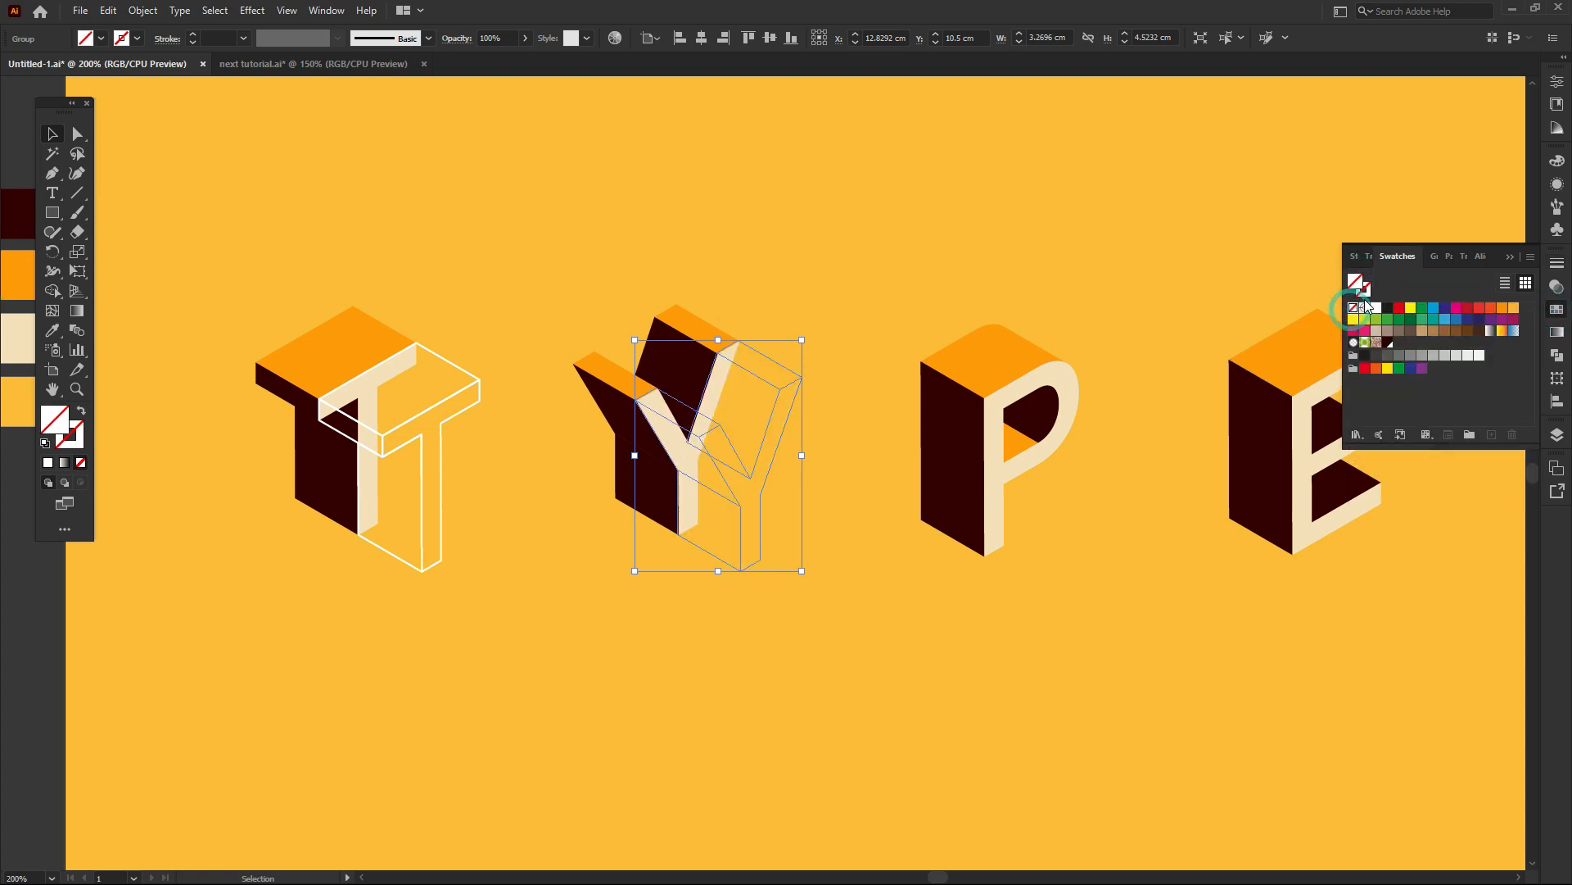
click(1365, 290)
click(1377, 308)
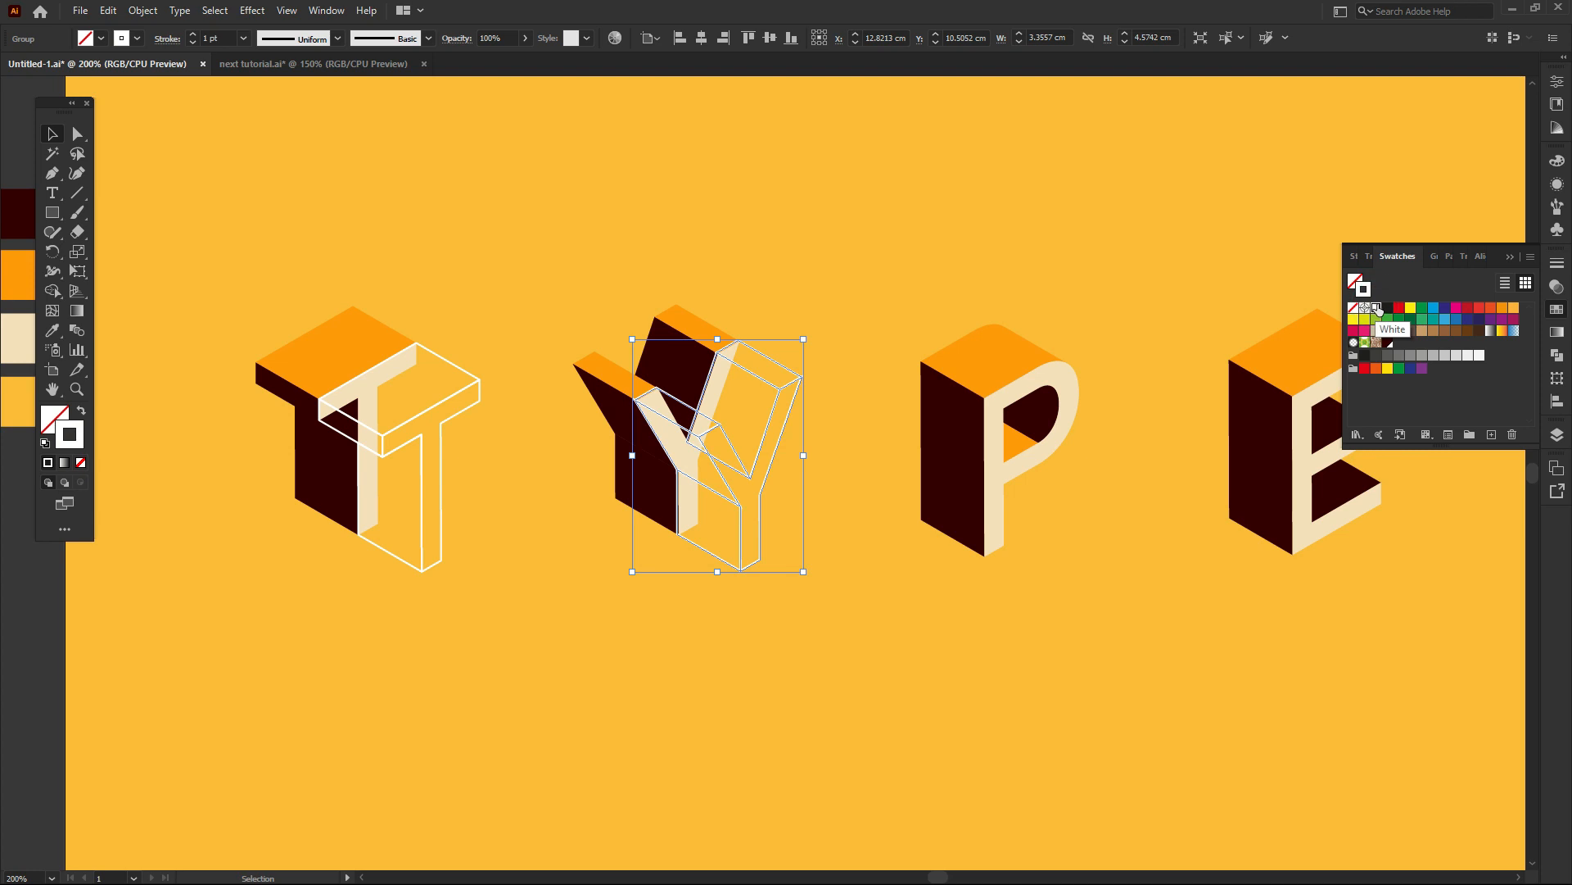
Move the lower-left anchor of the Y outline's right-arm inner face up onto the left arm's top edge
key(z)
click(777, 459)
click(777, 459)
drag(696, 496, 770, 460)
key(a)
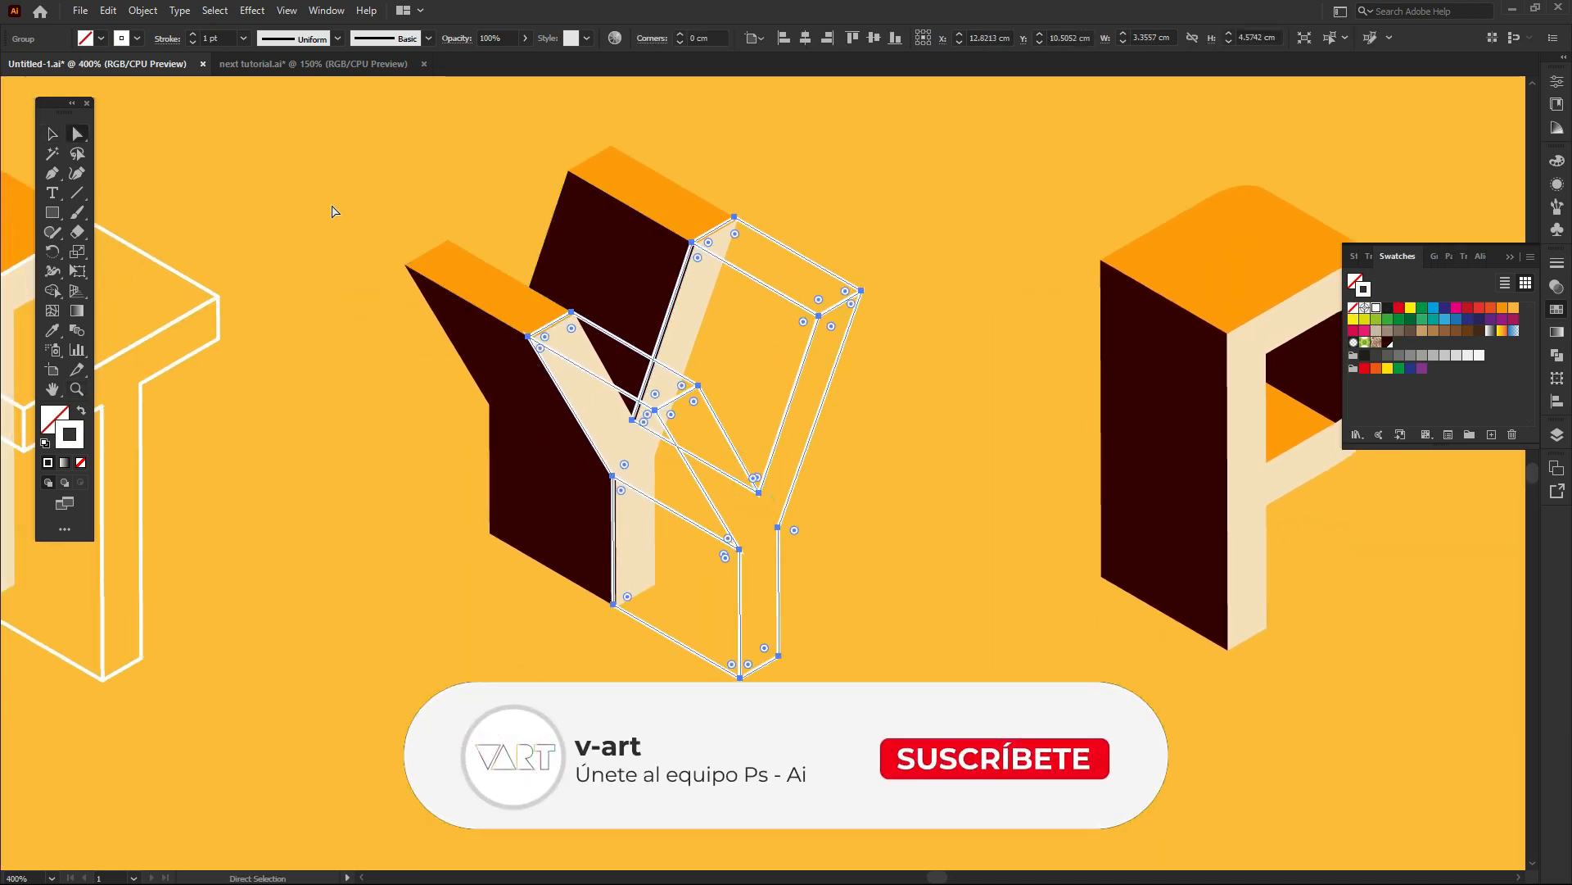
click(278, 185)
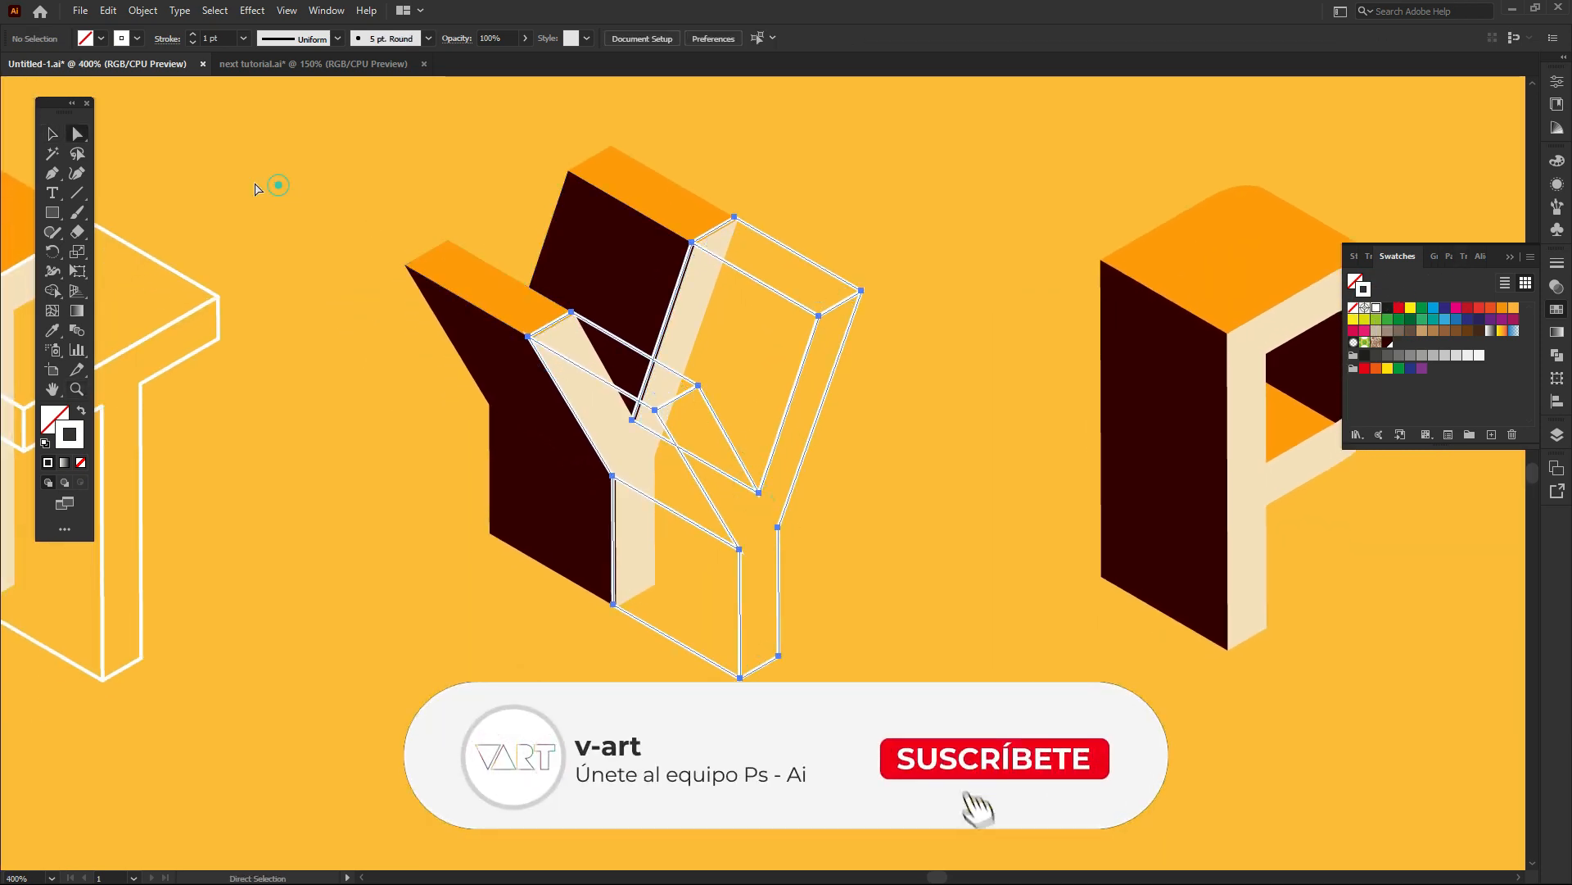
click(701, 460)
drag(632, 421, 653, 358)
Add an anchor on the lower edge of the Y outline's inner face and snap it to the left arm's top front corner
right_click(52, 175)
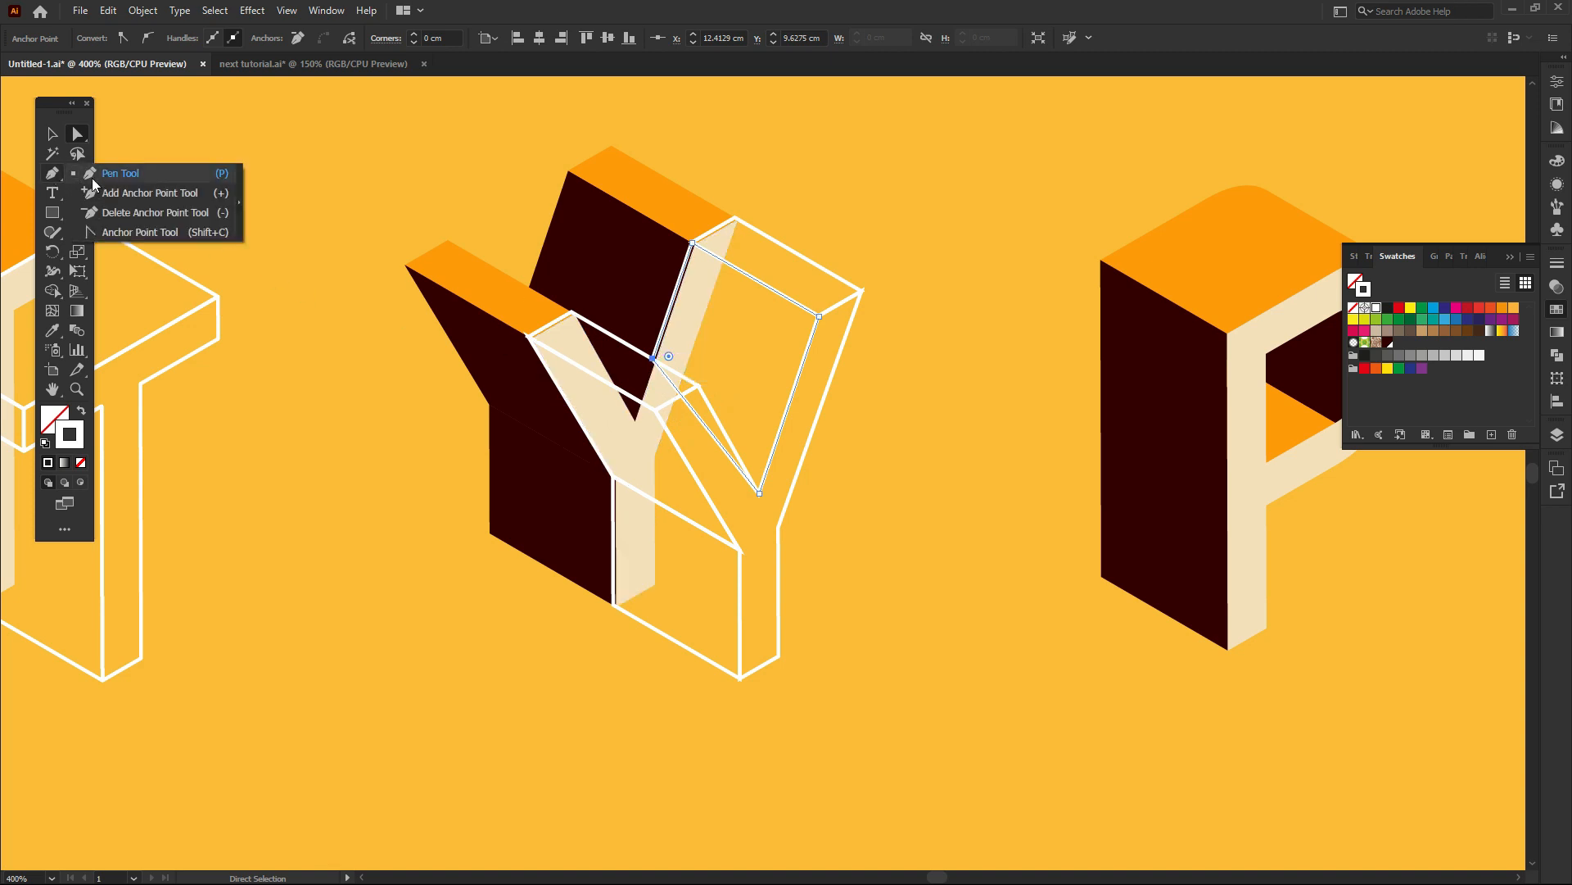
click(120, 173)
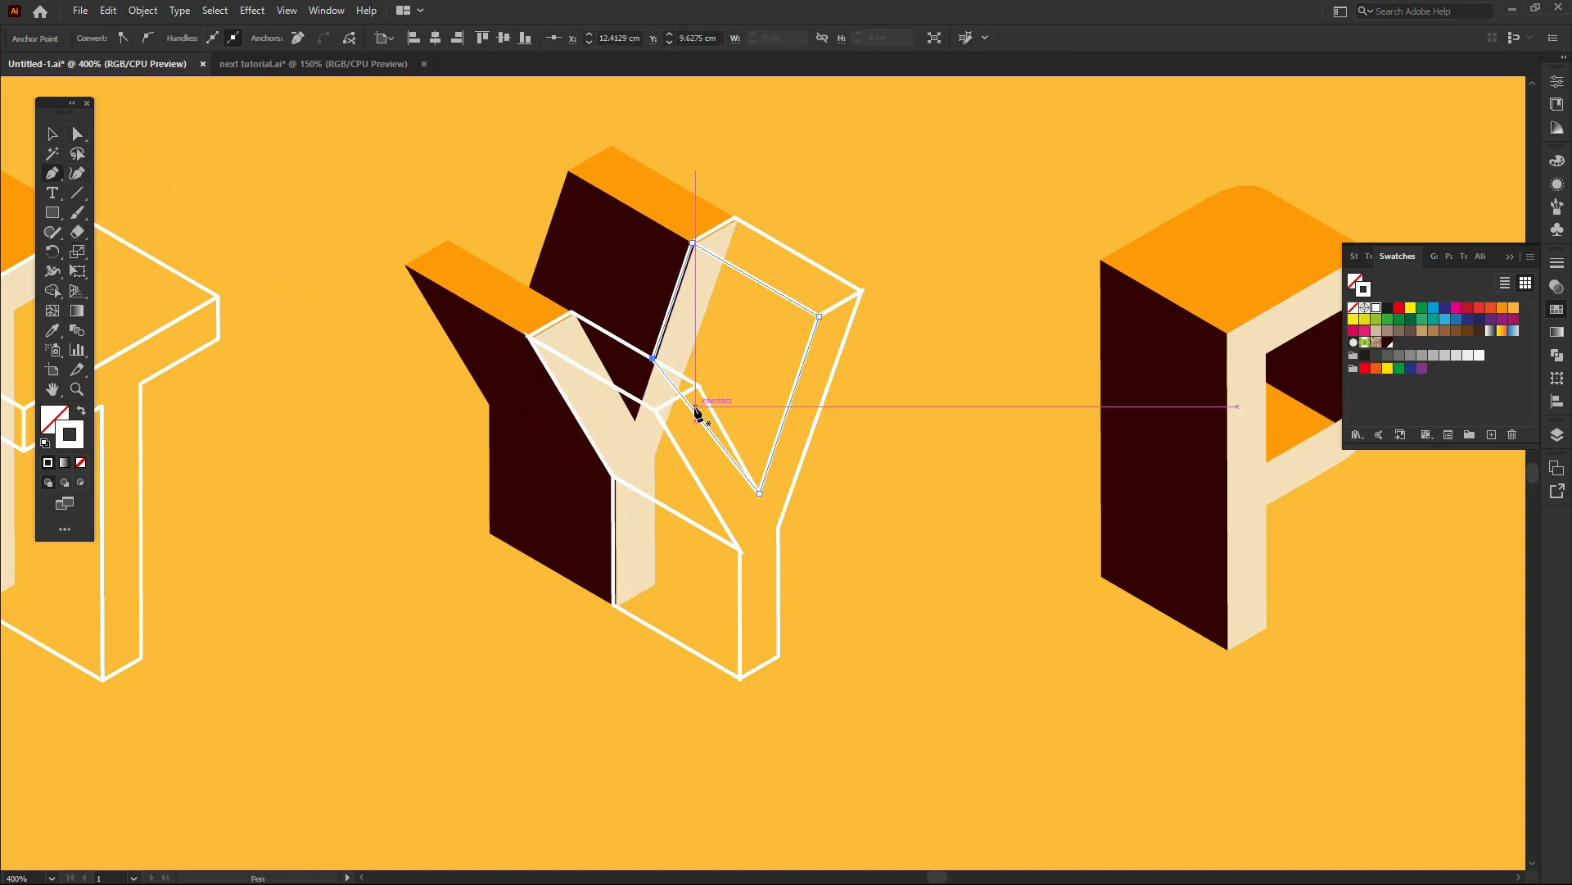
click(693, 409)
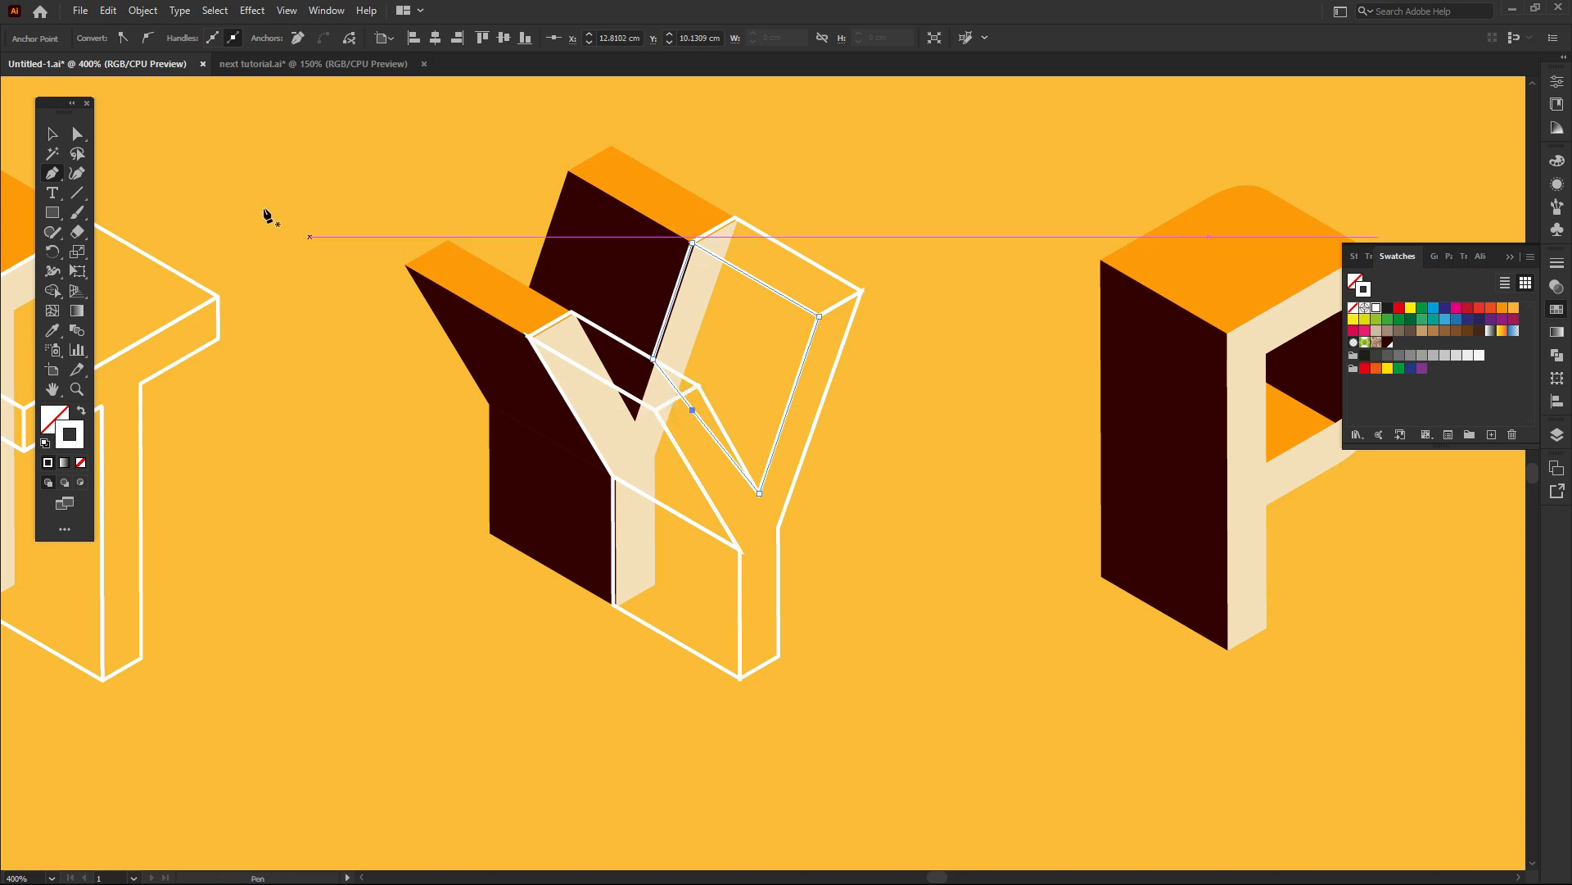
click(78, 135)
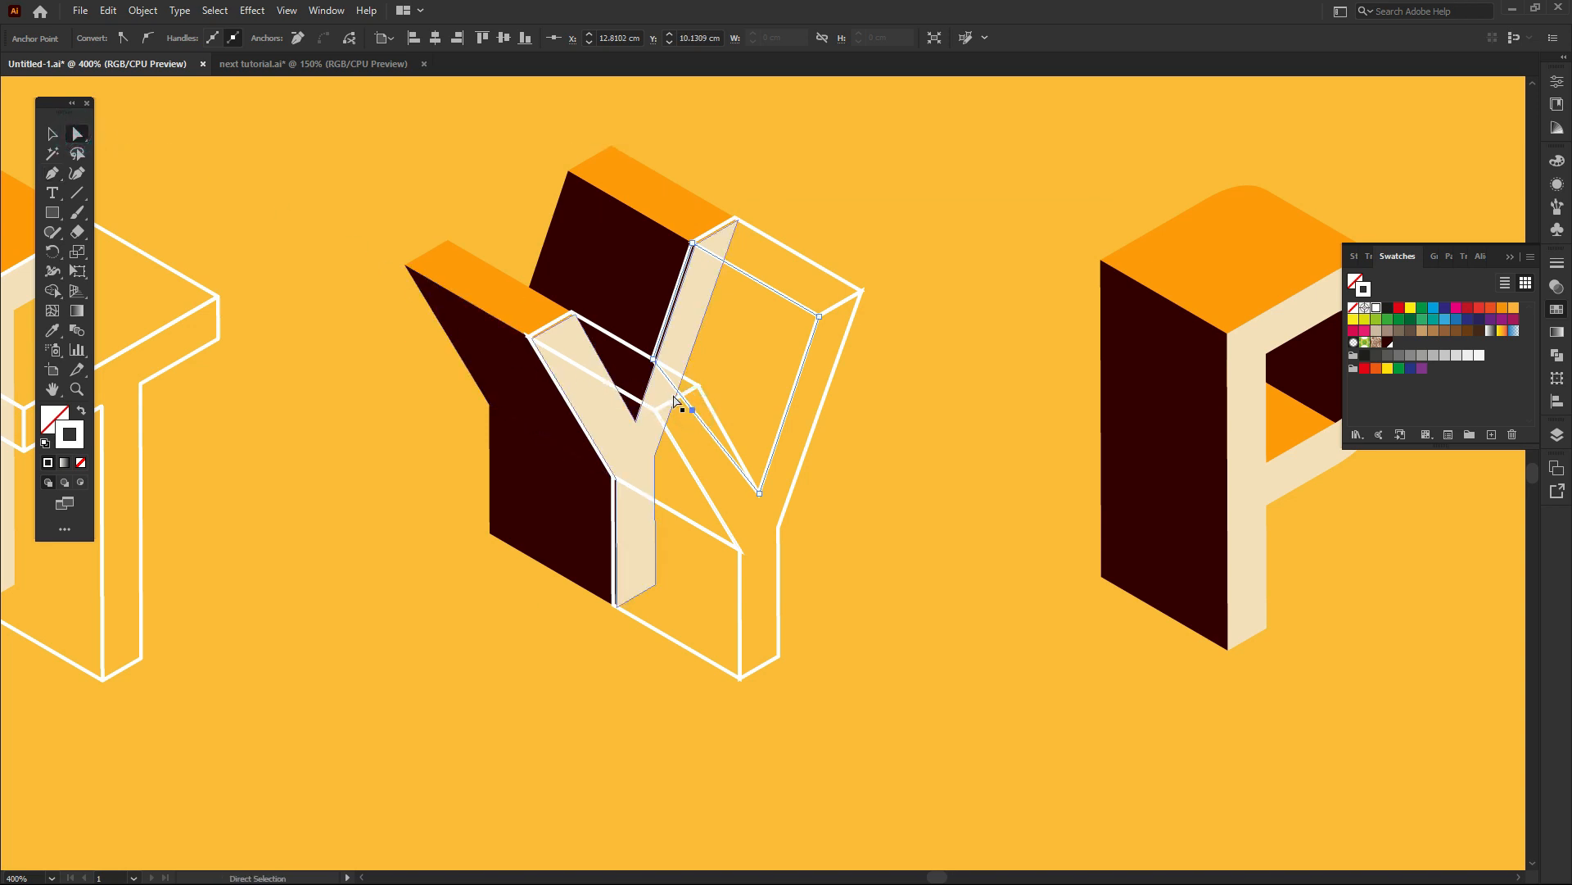
drag(694, 413, 697, 387)
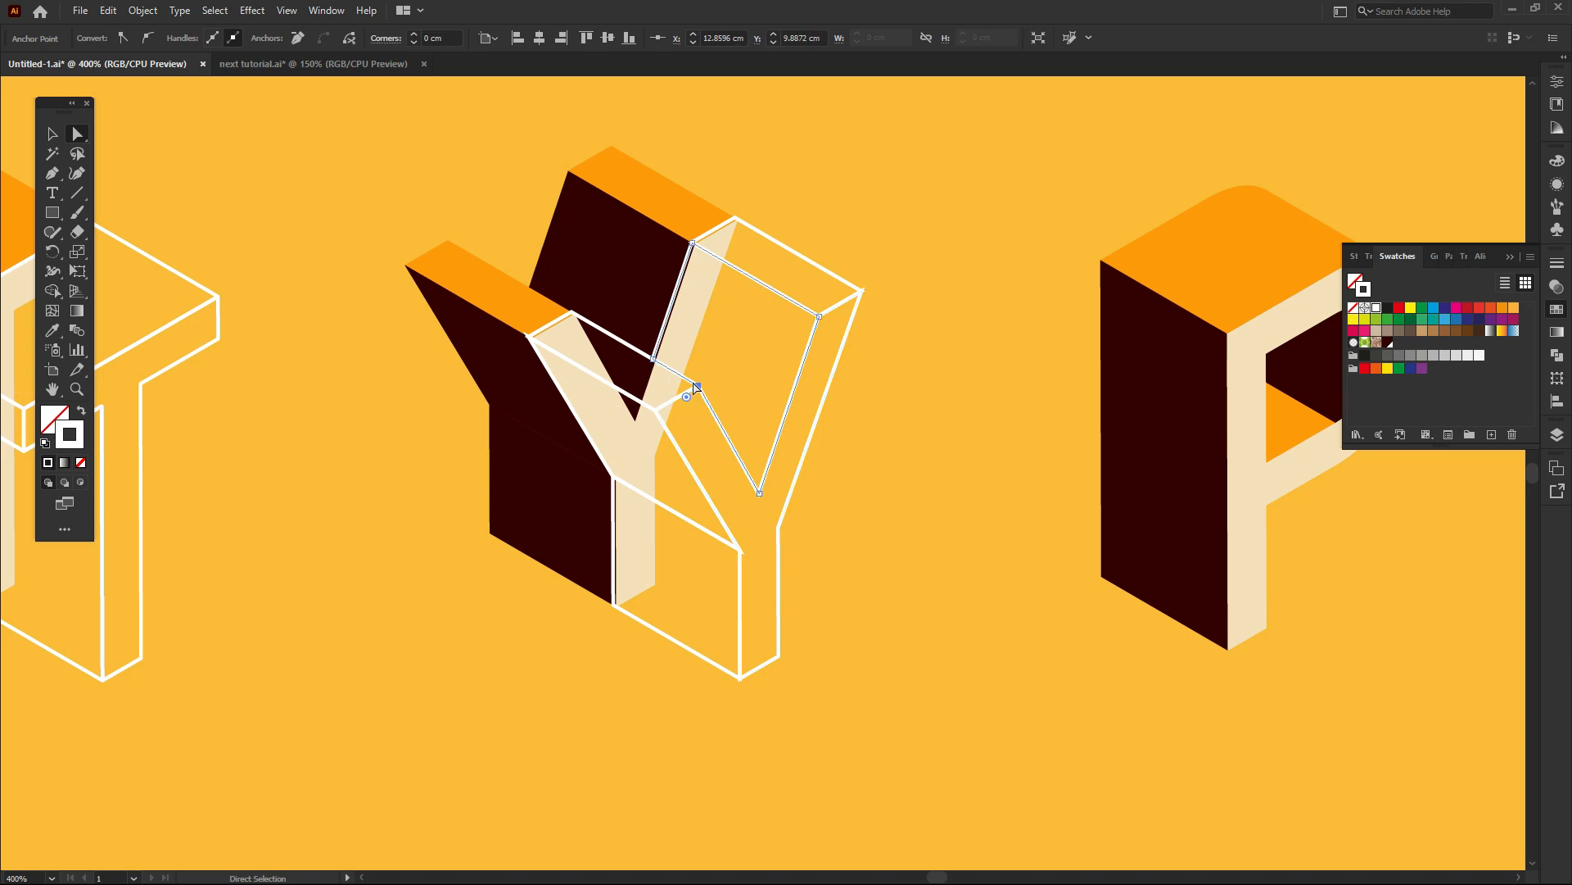
click(828, 533)
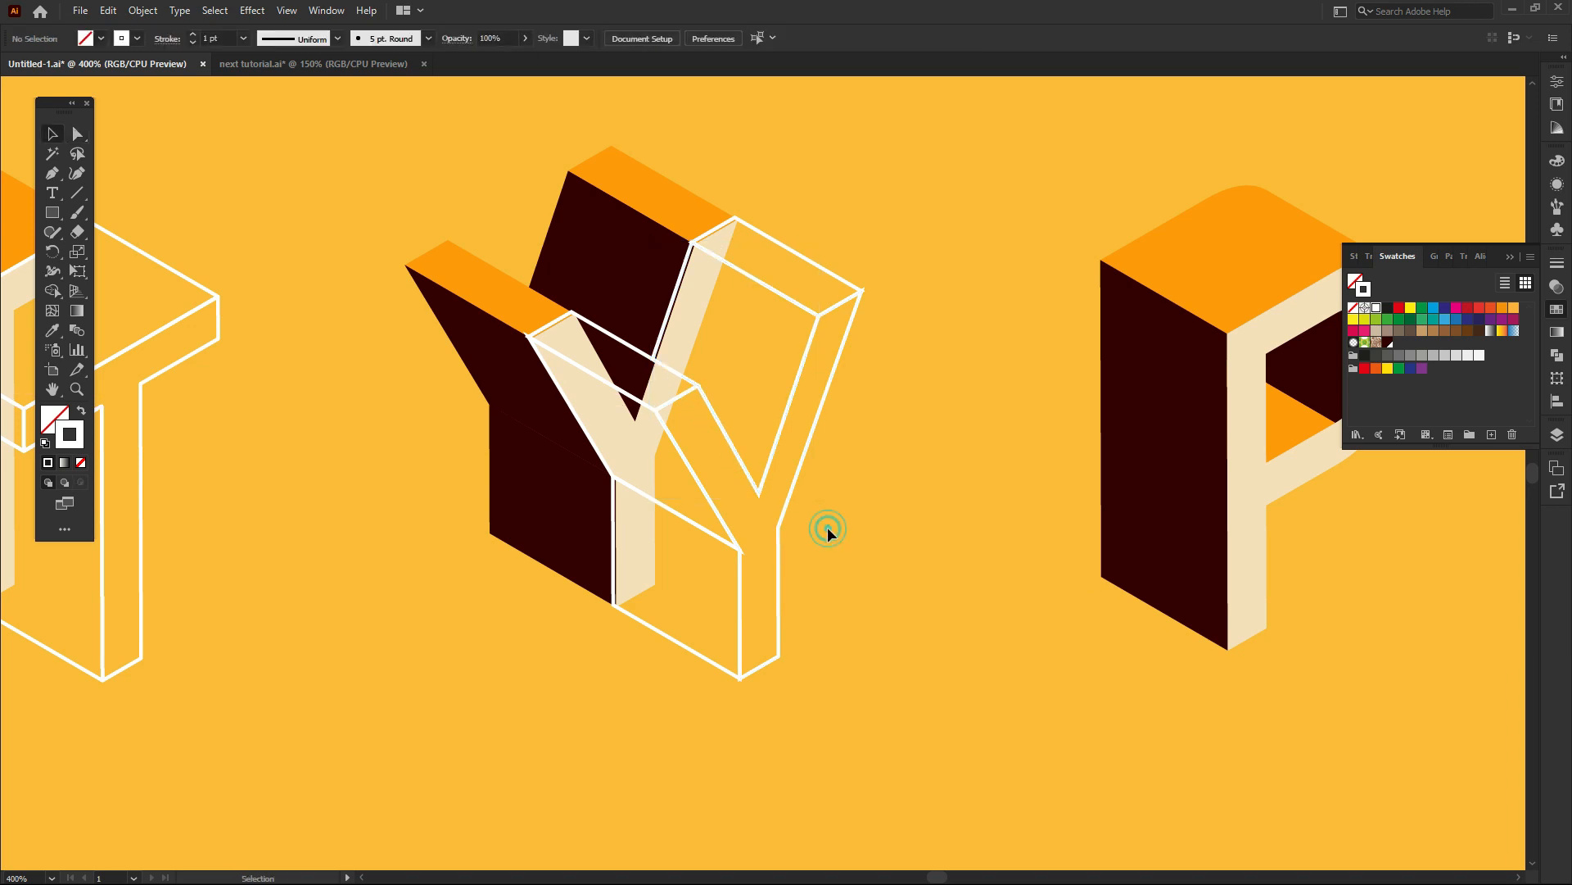
Unite the Y outline's left-arm and stem side faces into one shape with Pathfinder
click(691, 523)
click(689, 649)
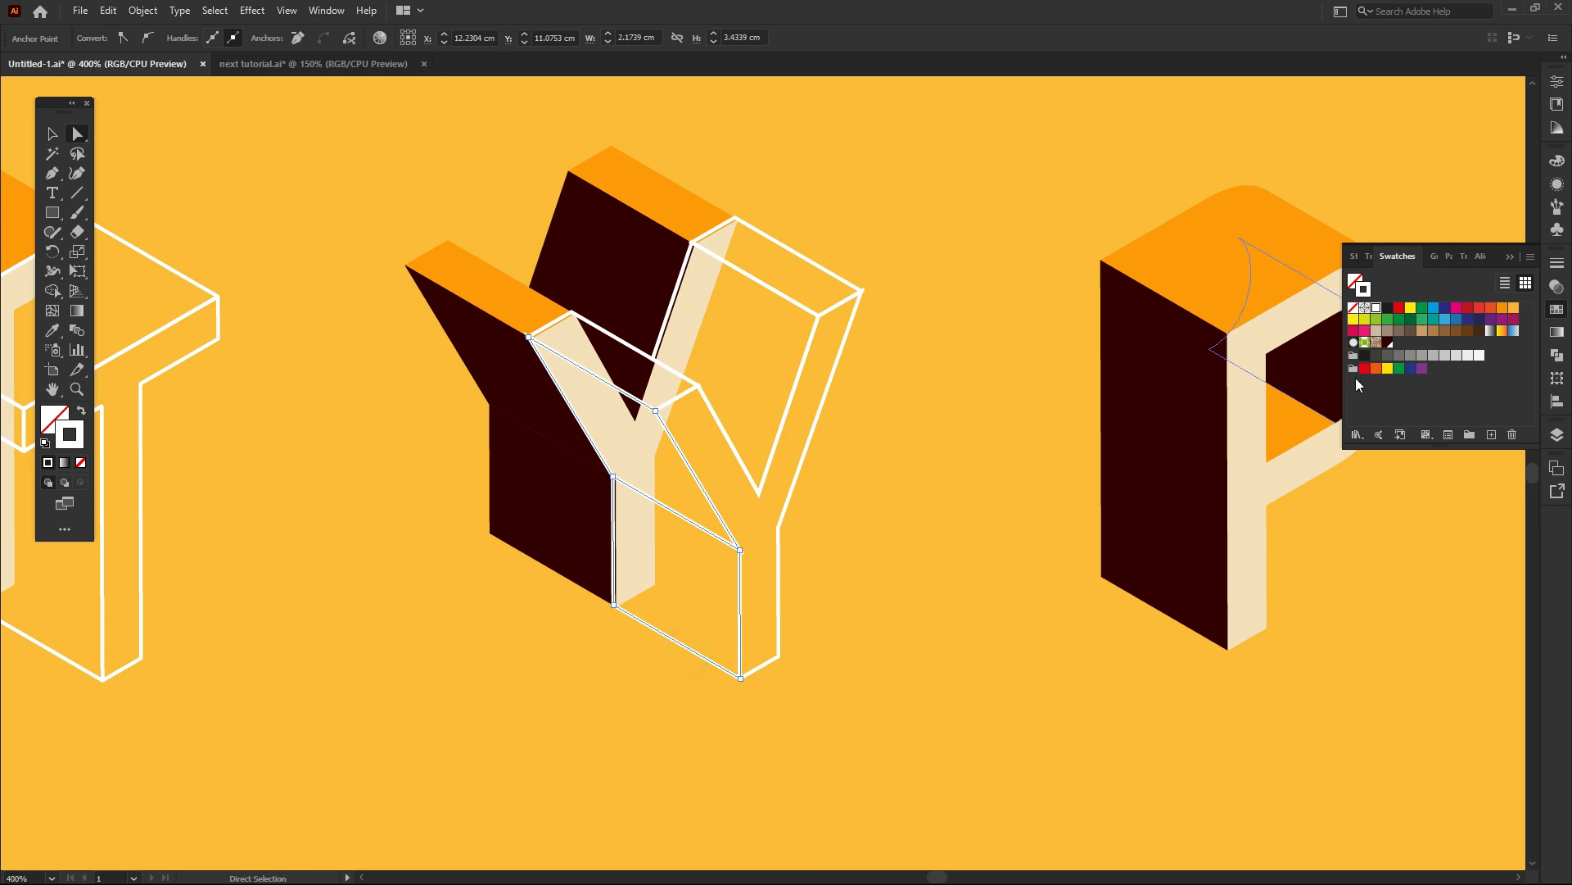
click(1556, 355)
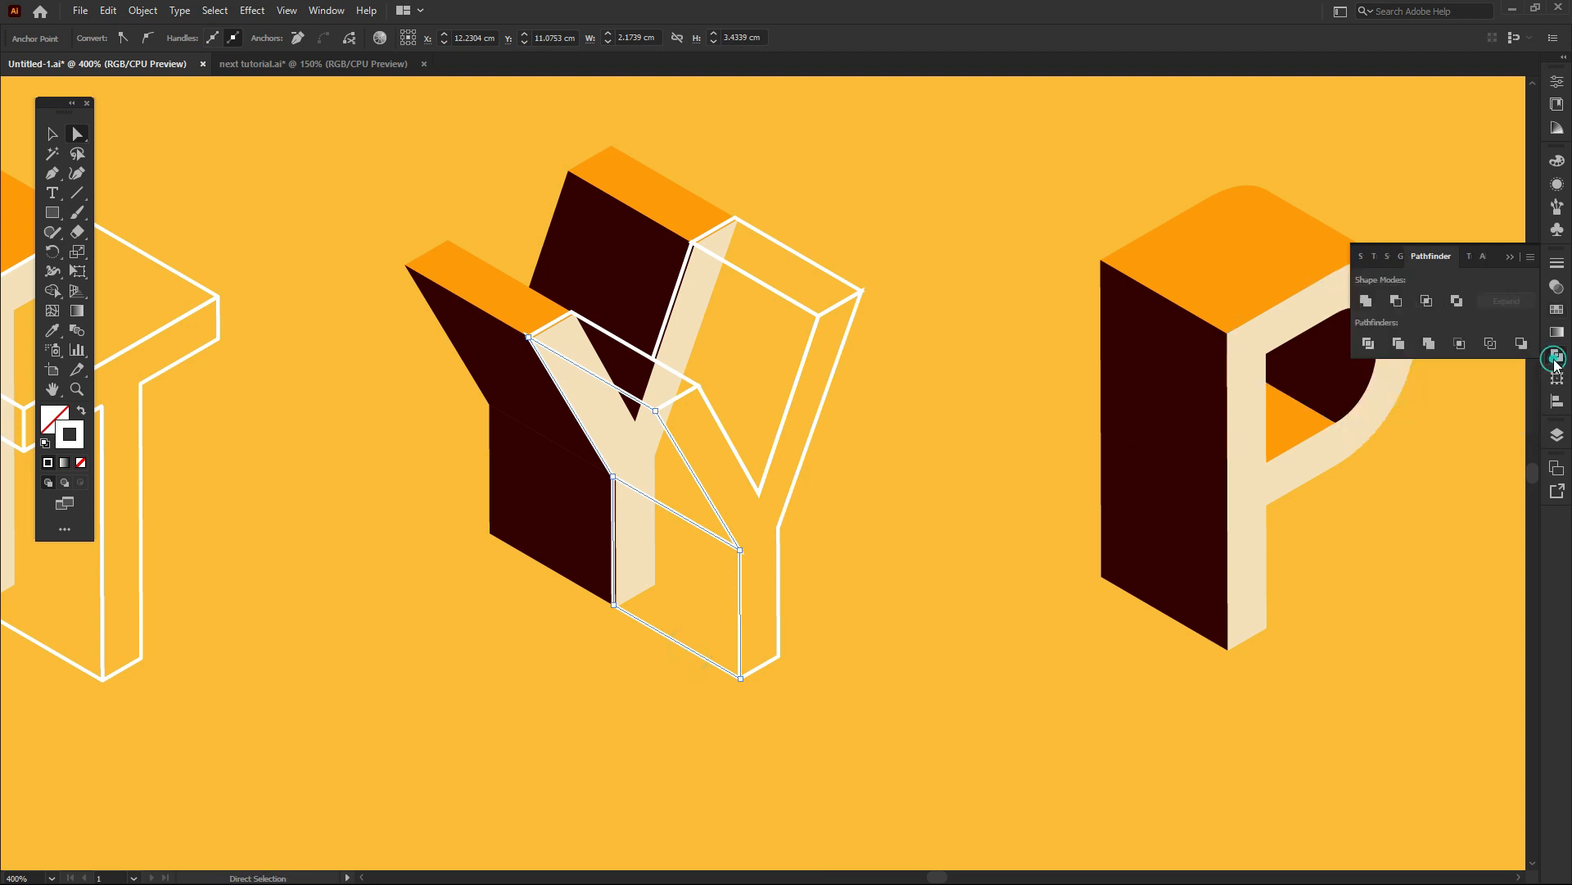
click(1367, 301)
Set round caps and round corner joins on the white Y outline's stroke
key(v)
click(829, 307)
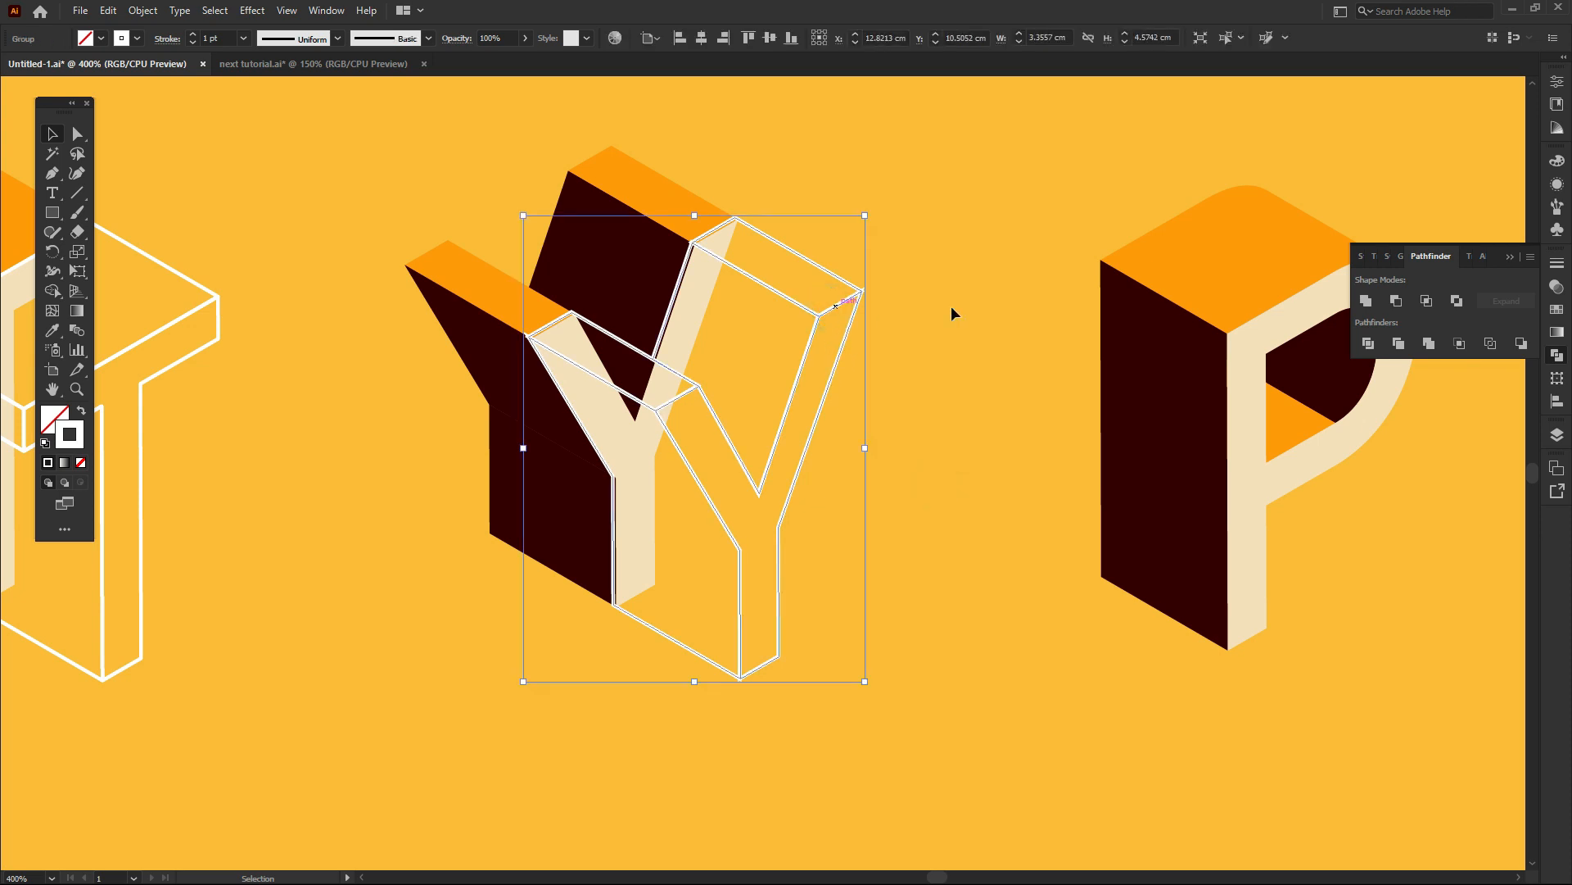
click(1556, 263)
click(1433, 304)
click(1433, 325)
click(943, 465)
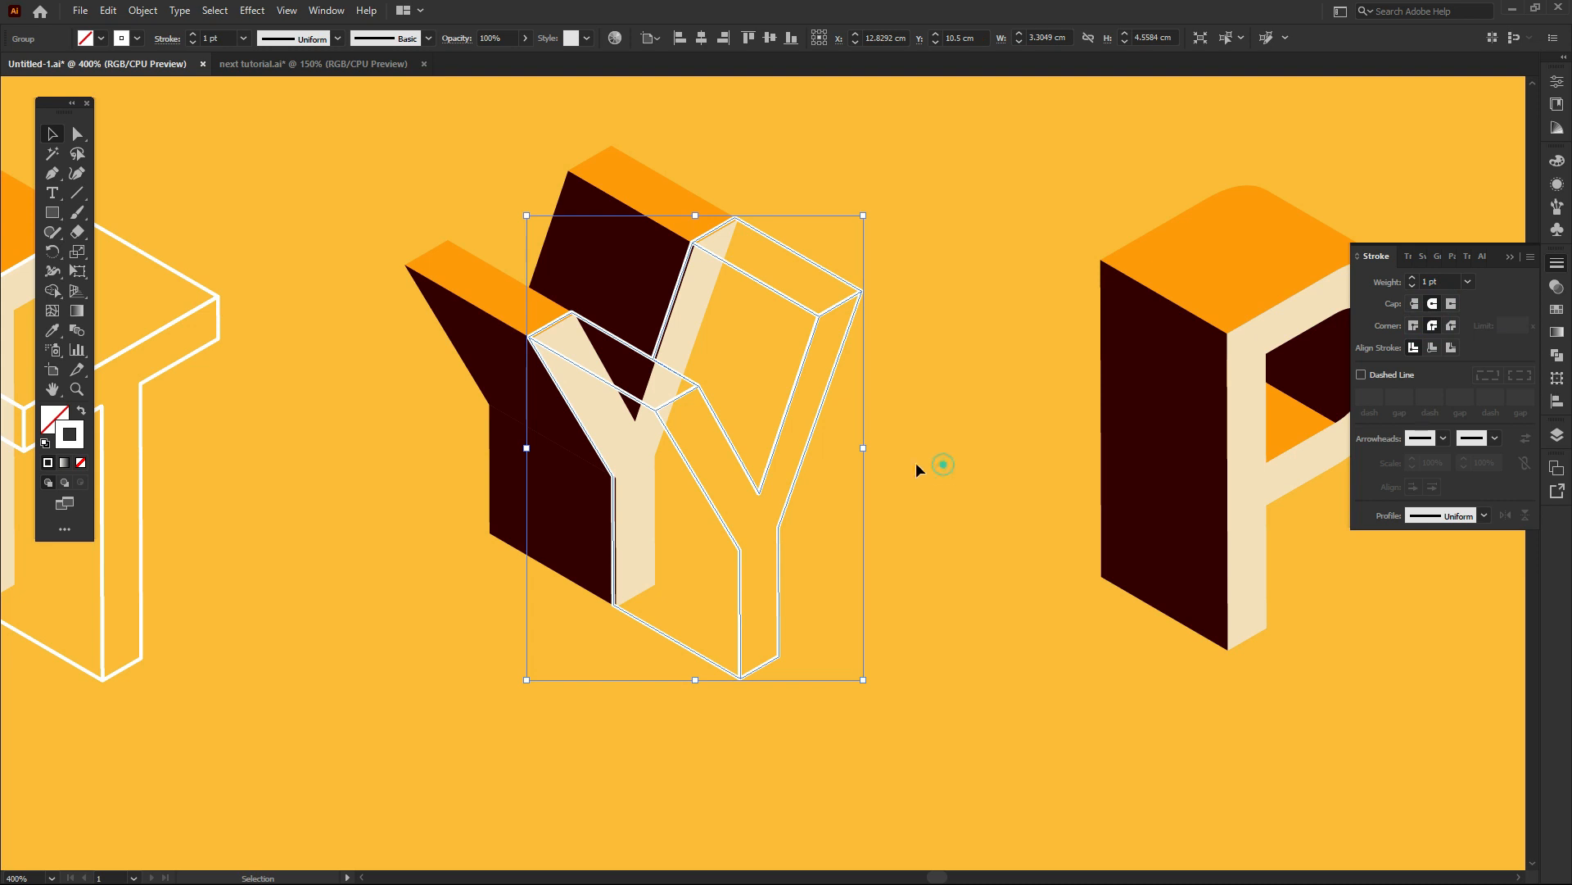
click(692, 386)
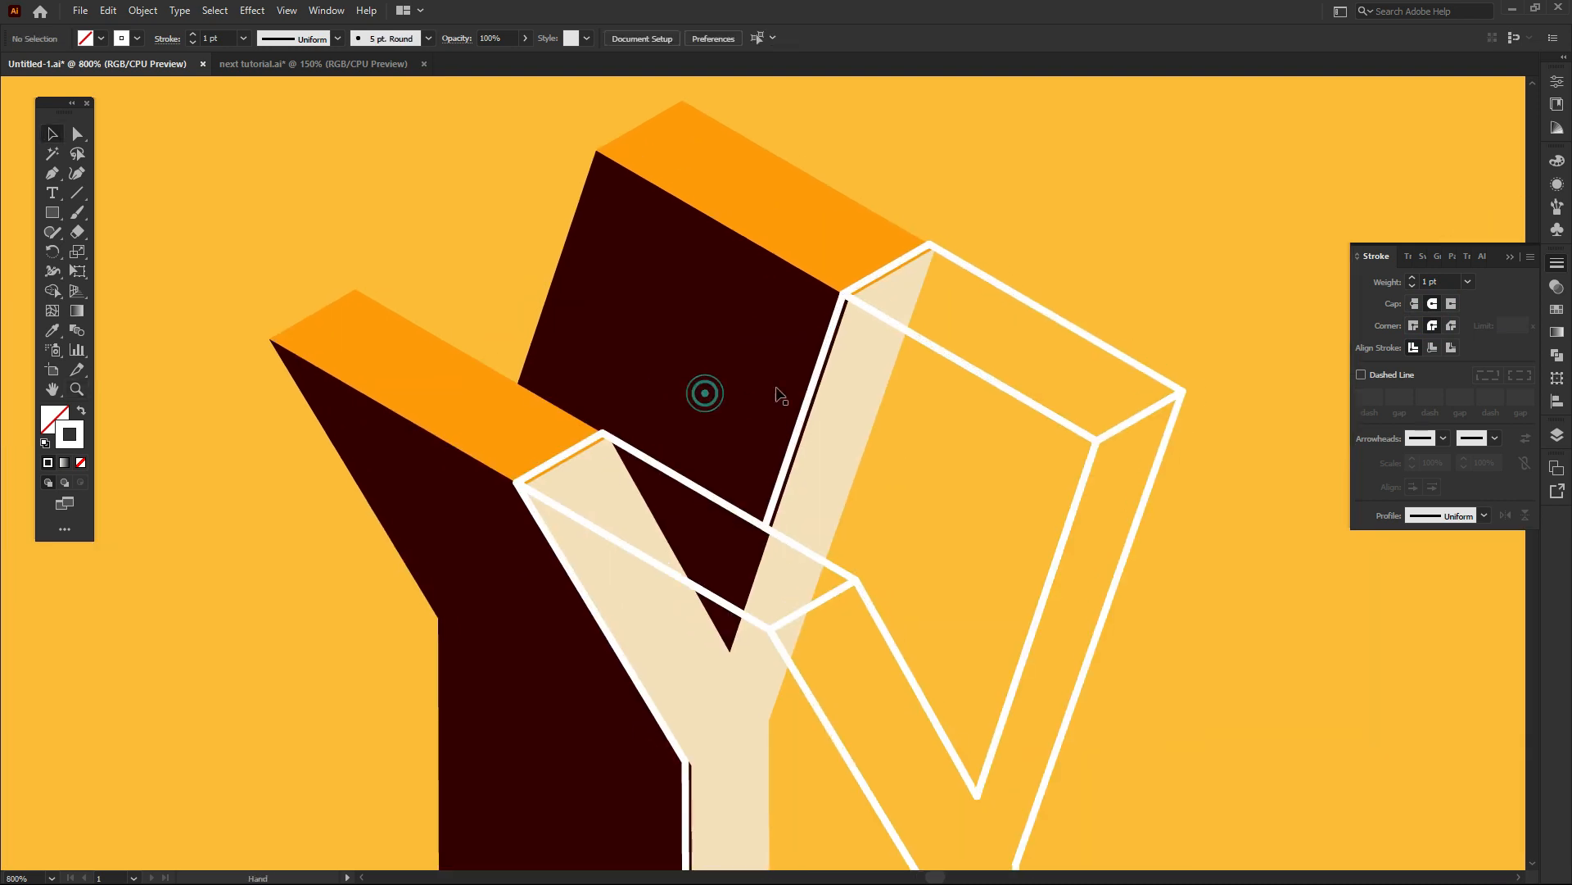
Nudge the white Y outline slightly so its rear corners line up with the solid Y's front corners
drag(922, 344, 923, 342)
click(1034, 291)
key(z)
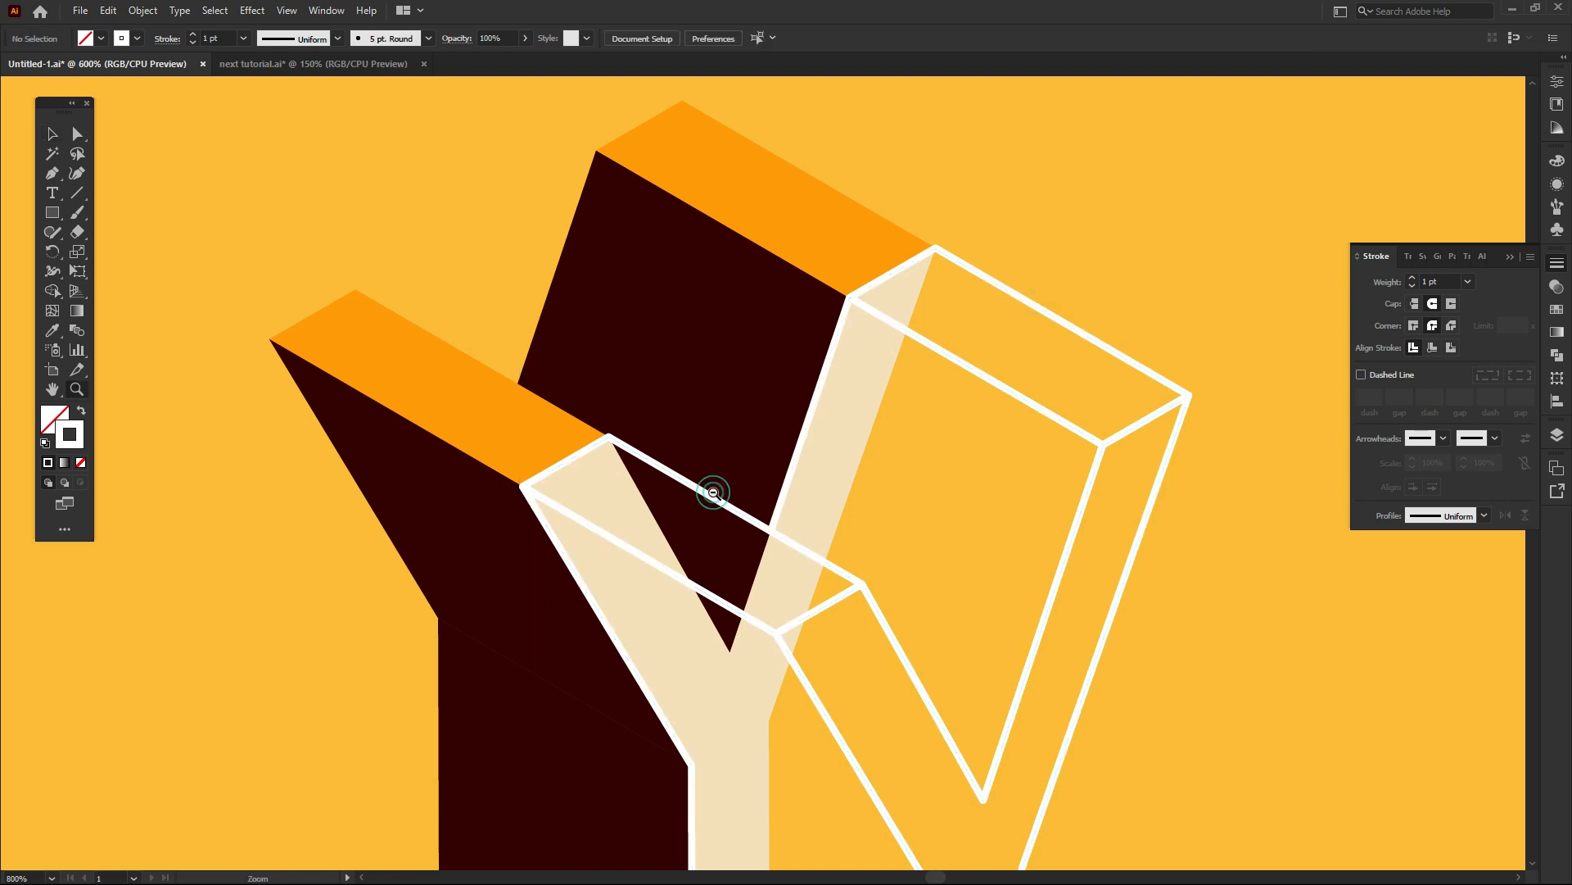
key(ctrl+0)
key(v)
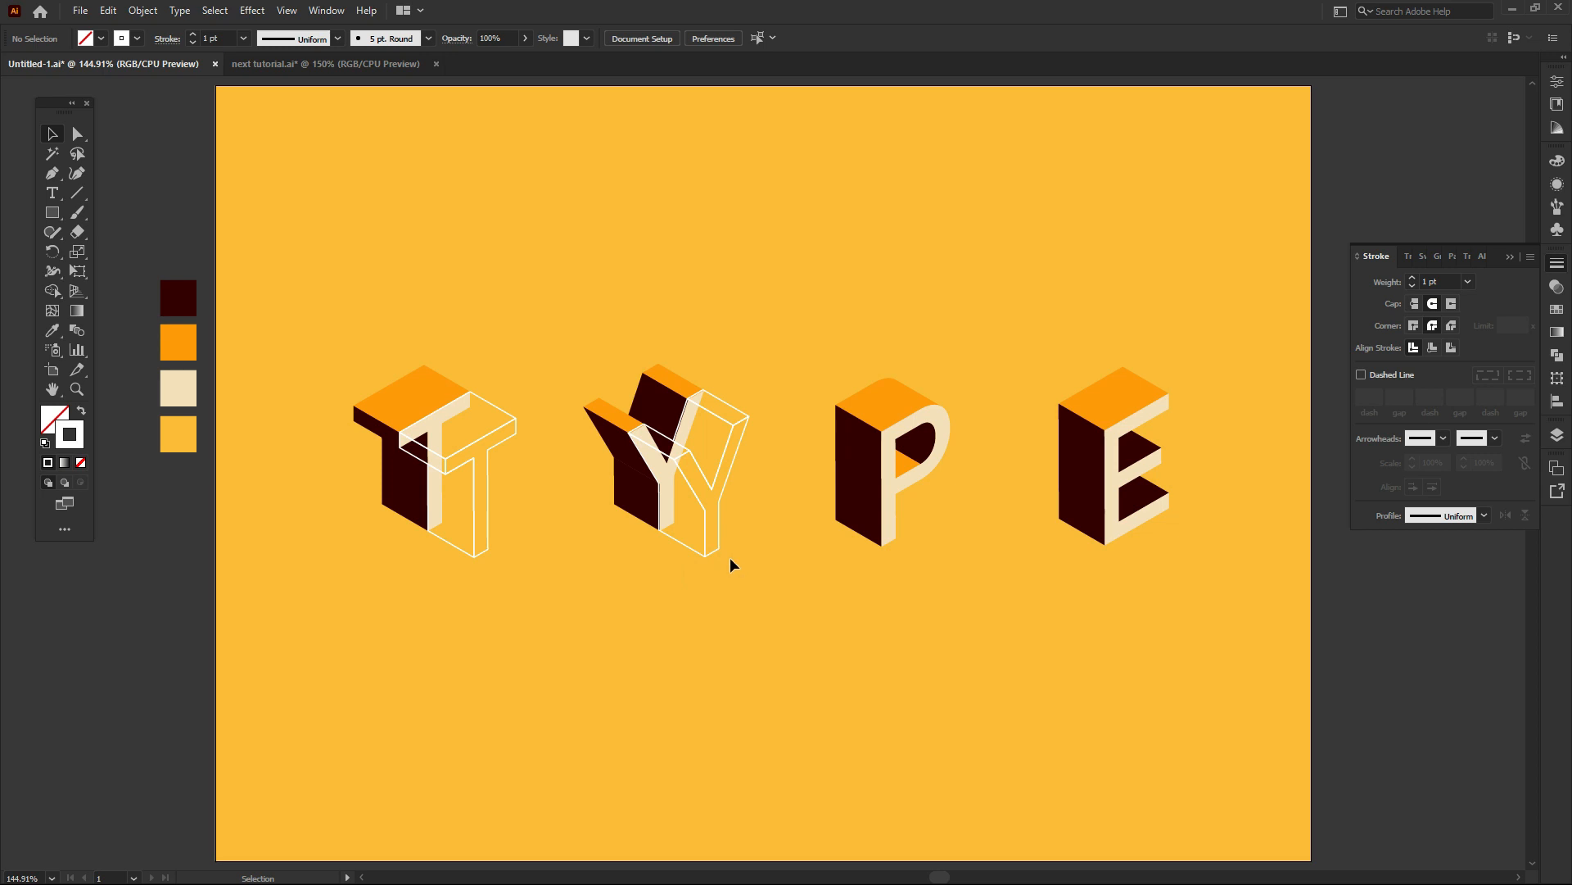
Duplicate the solid P and offset the copy about 1.25 cm right and 0.7 cm down, so its rear corners meet the original's front face
click(852, 480)
key(z)
click(835, 474)
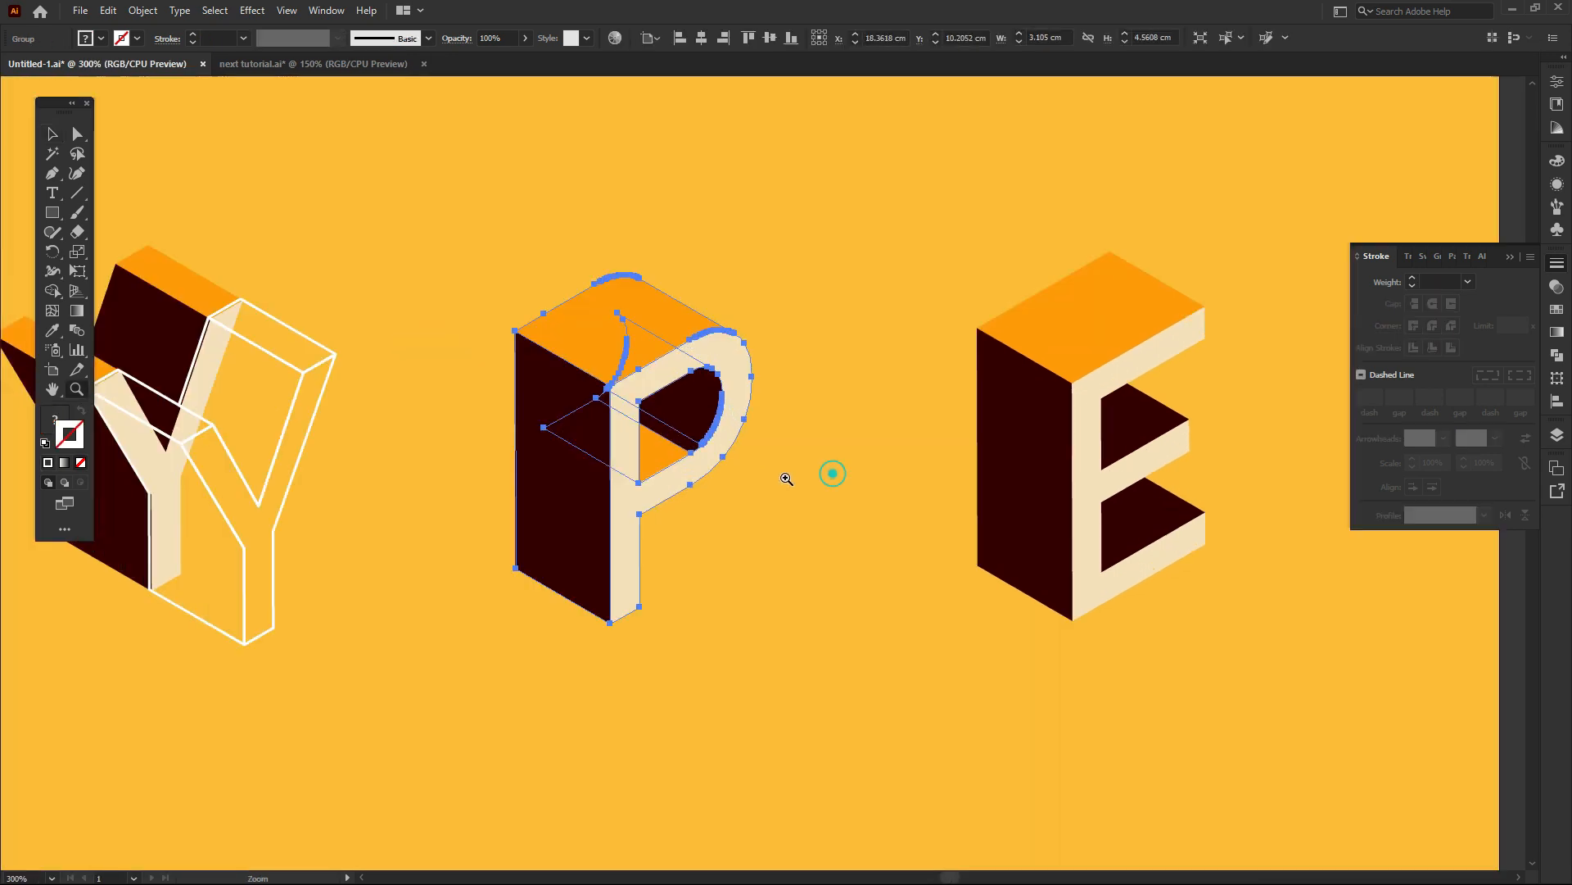
key(v)
drag(661, 442, 745, 490)
key(ctrl+=)
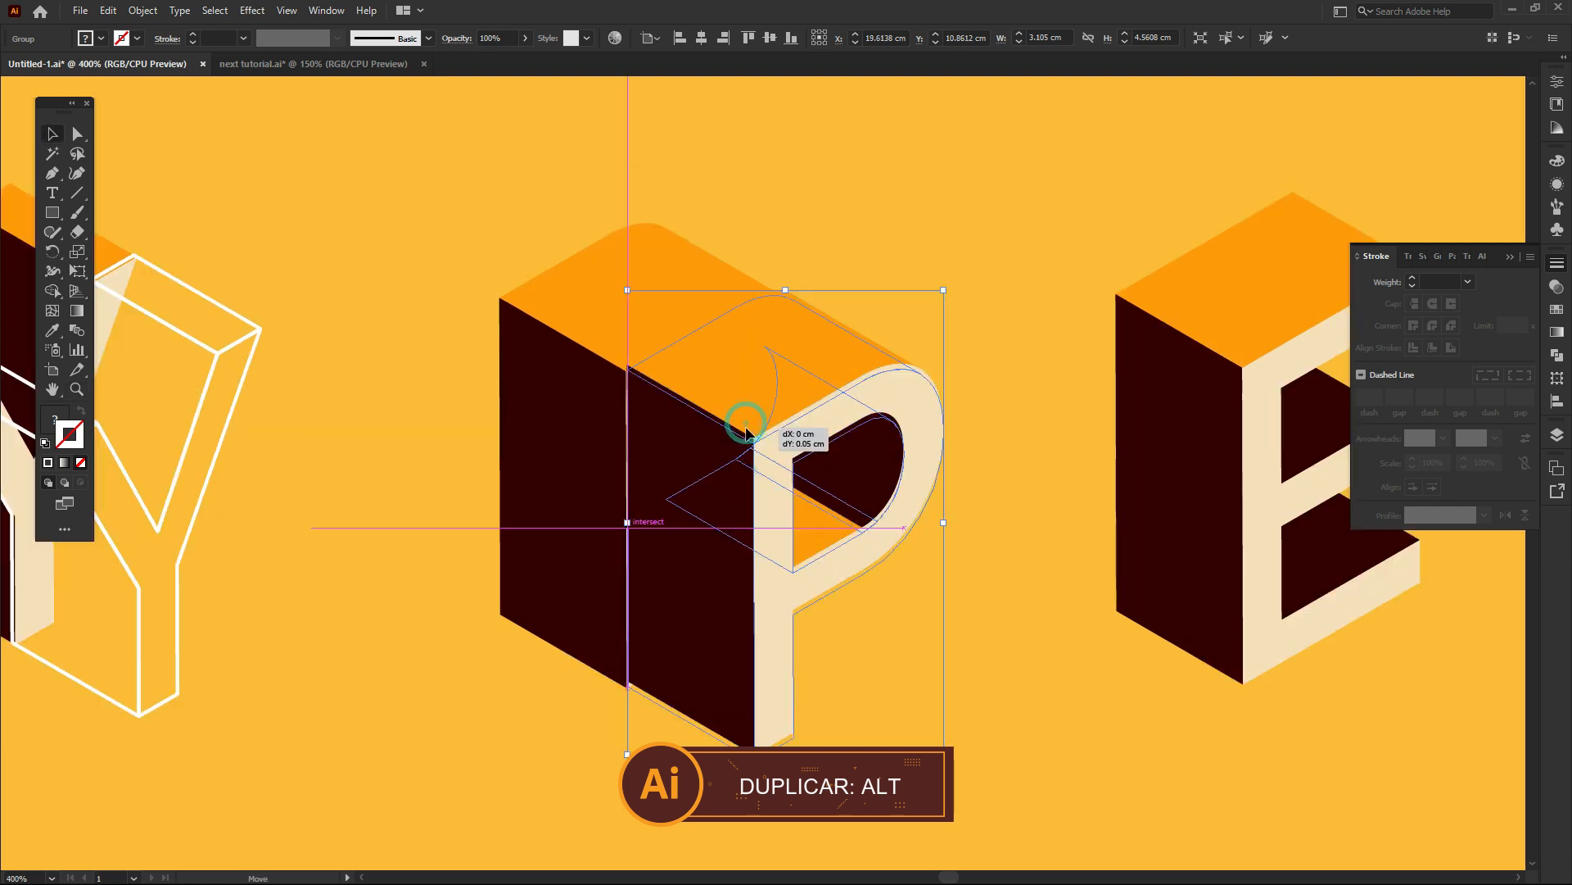
Remove the fill from the P copy and give it a white stroke
click(1557, 310)
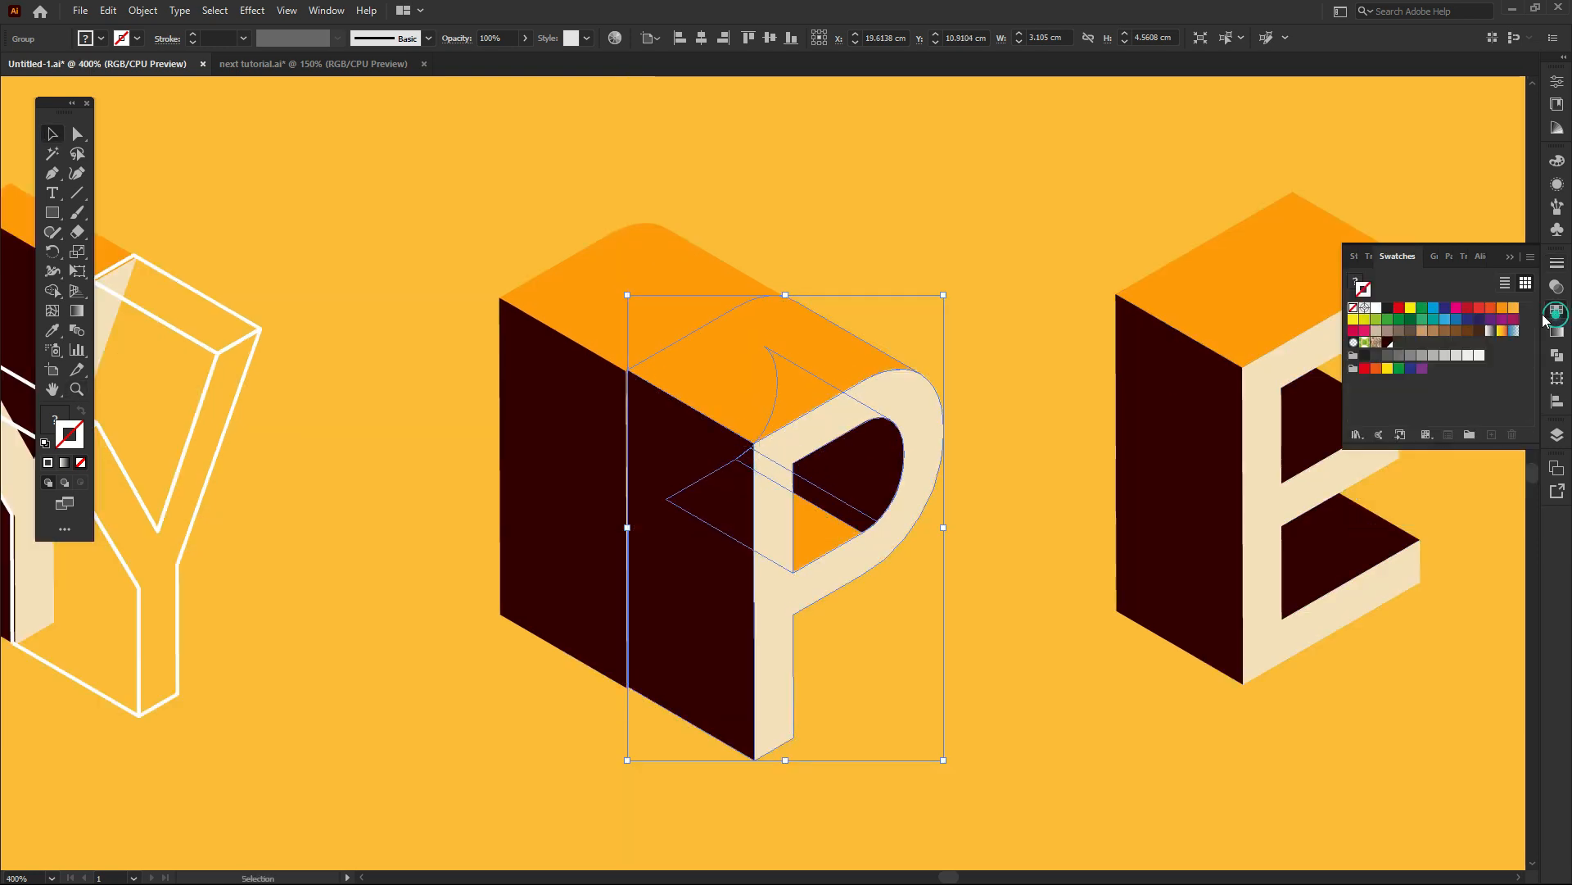
click(1356, 282)
click(1353, 308)
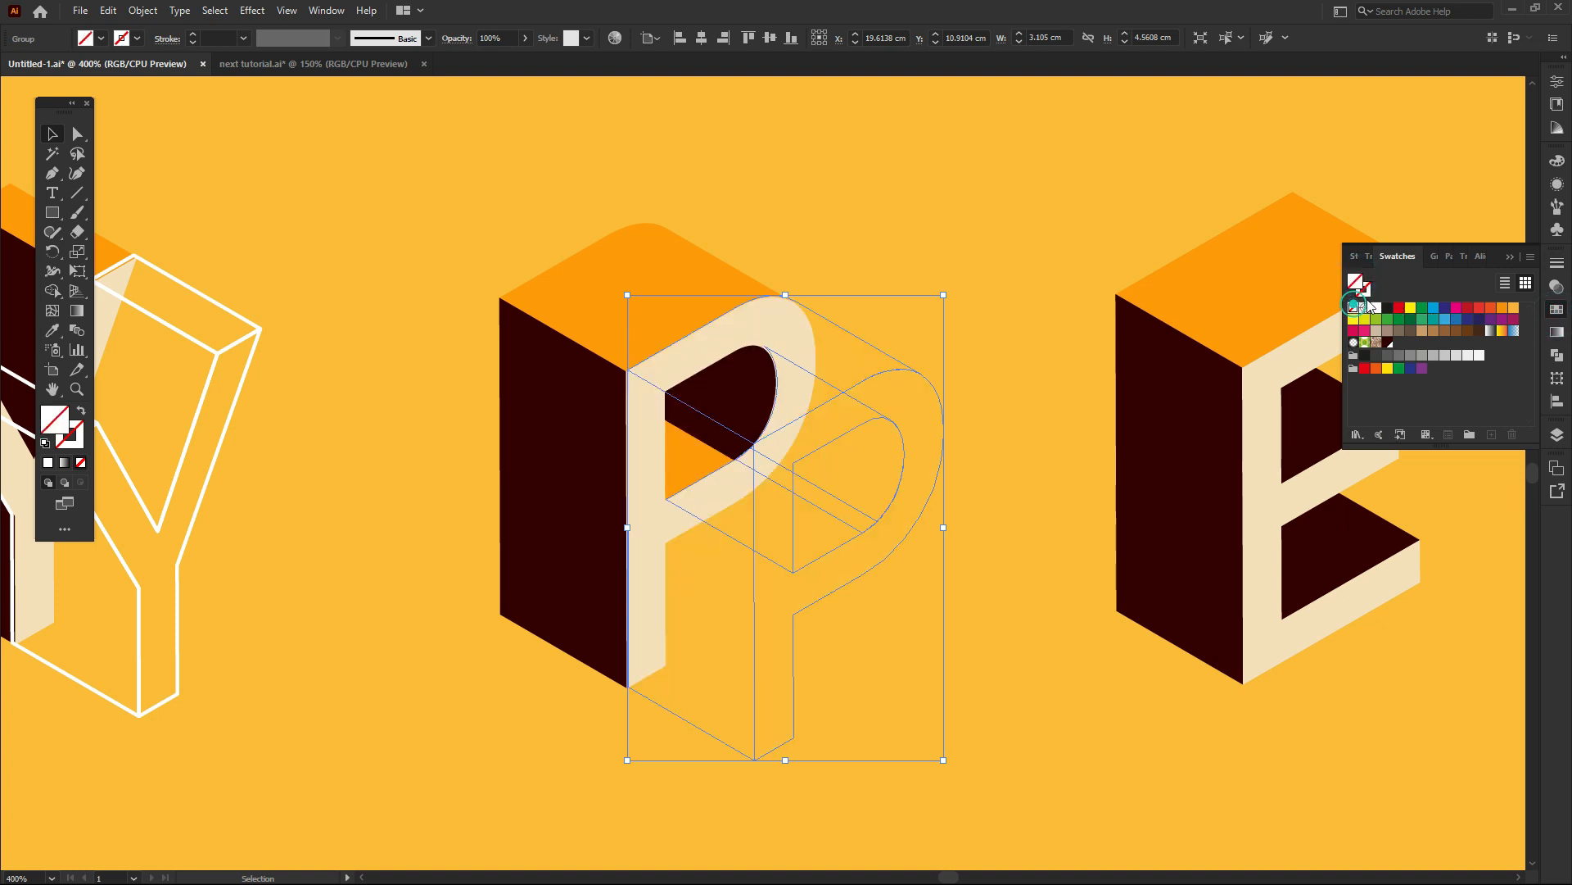
click(1366, 292)
click(1377, 307)
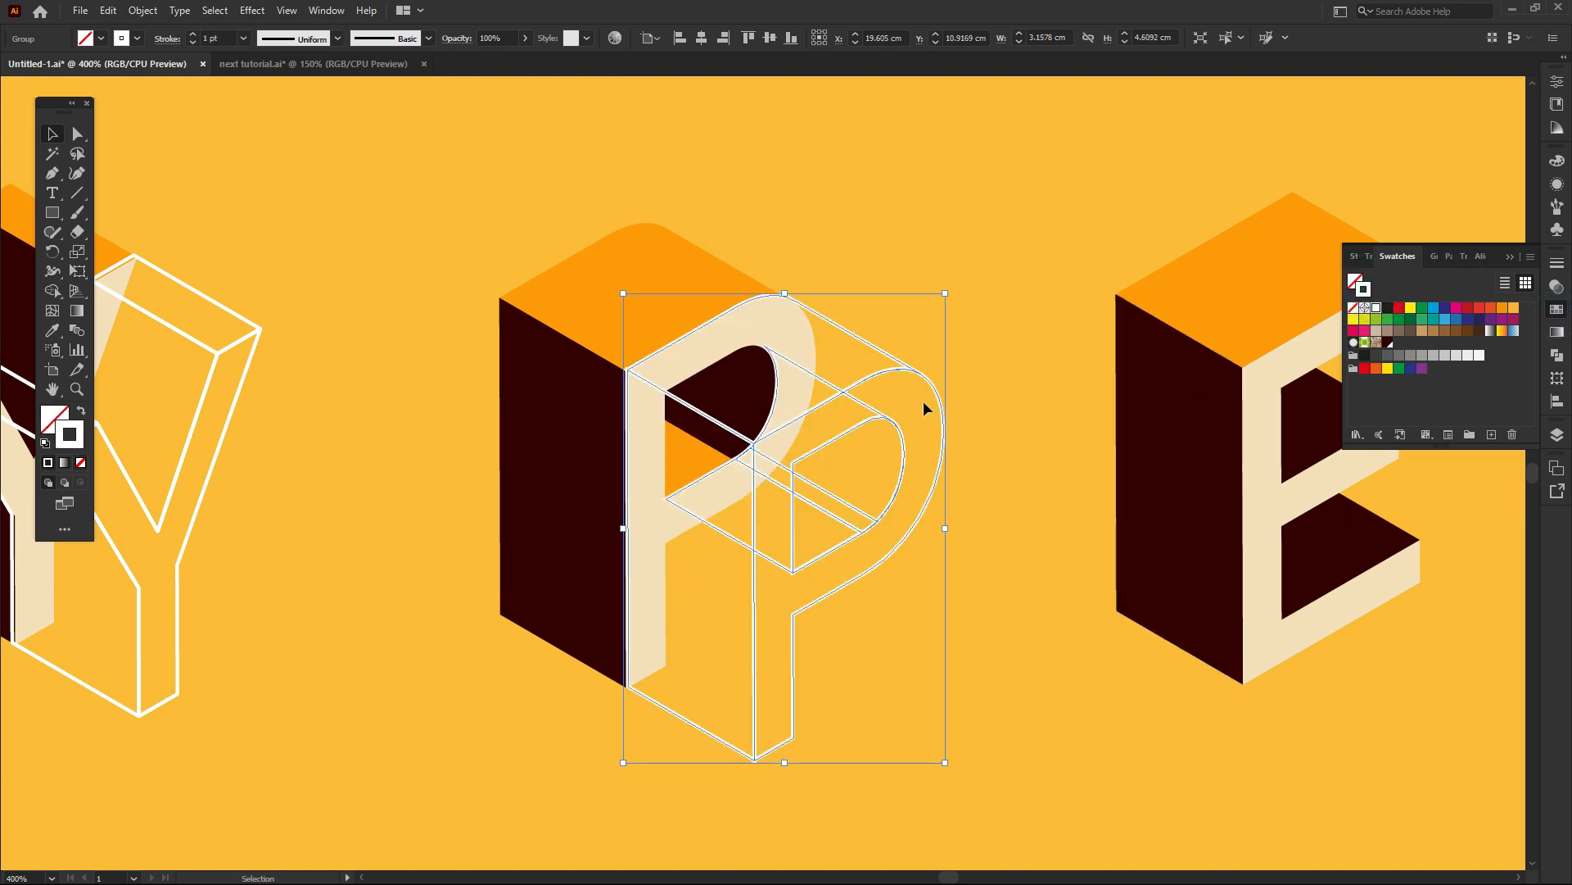
click(965, 385)
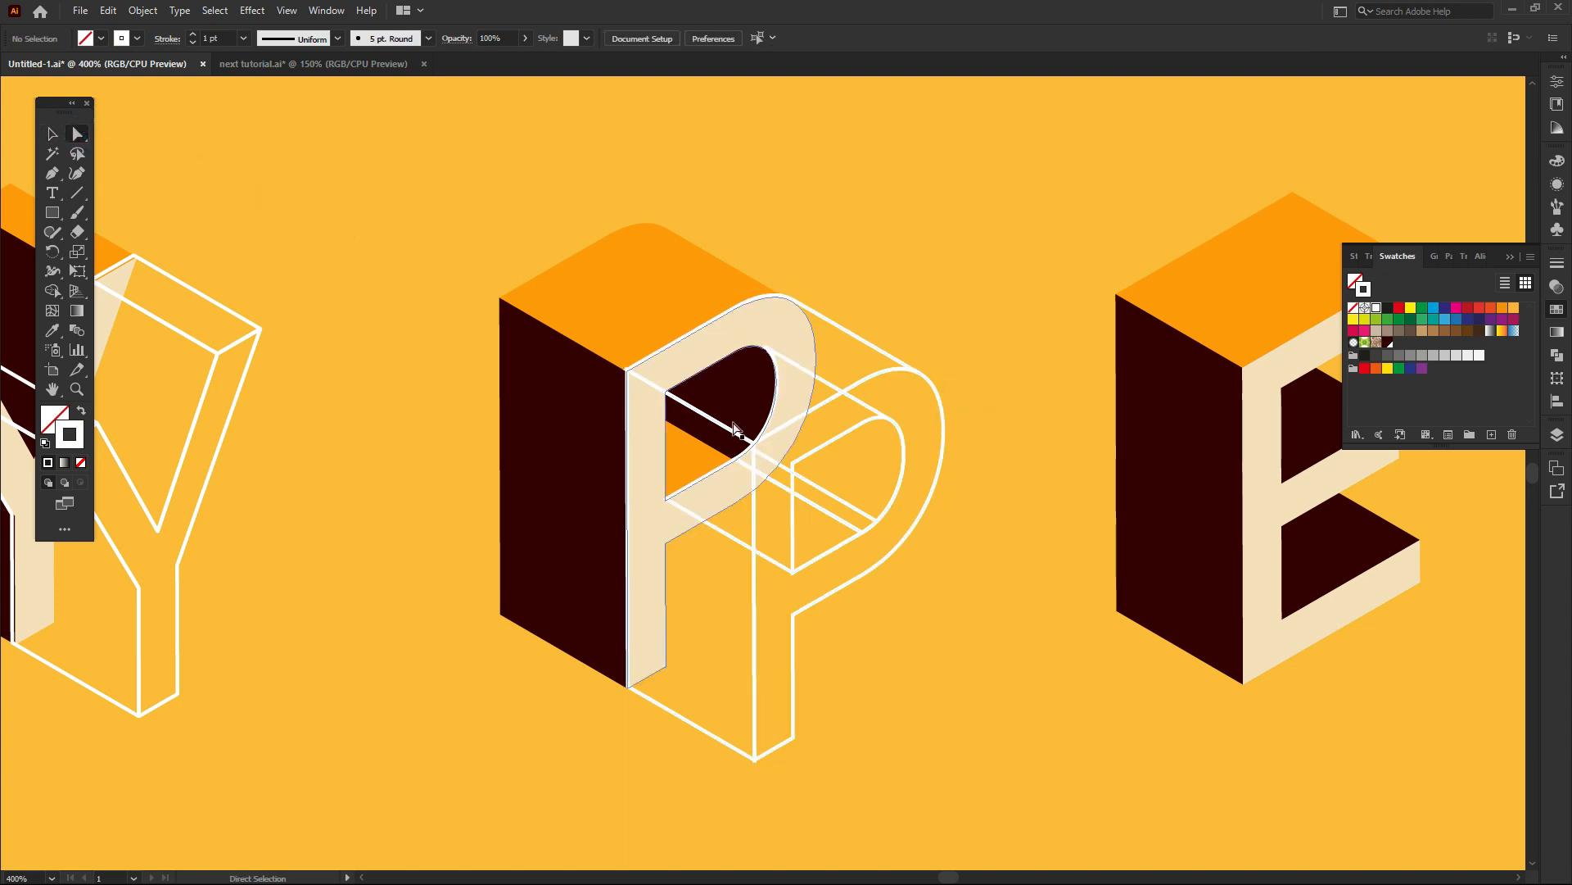
Delete the two leftover inner wall faces crossing the P outline's counter
click(861, 408)
key(Delete)
key(Delete)
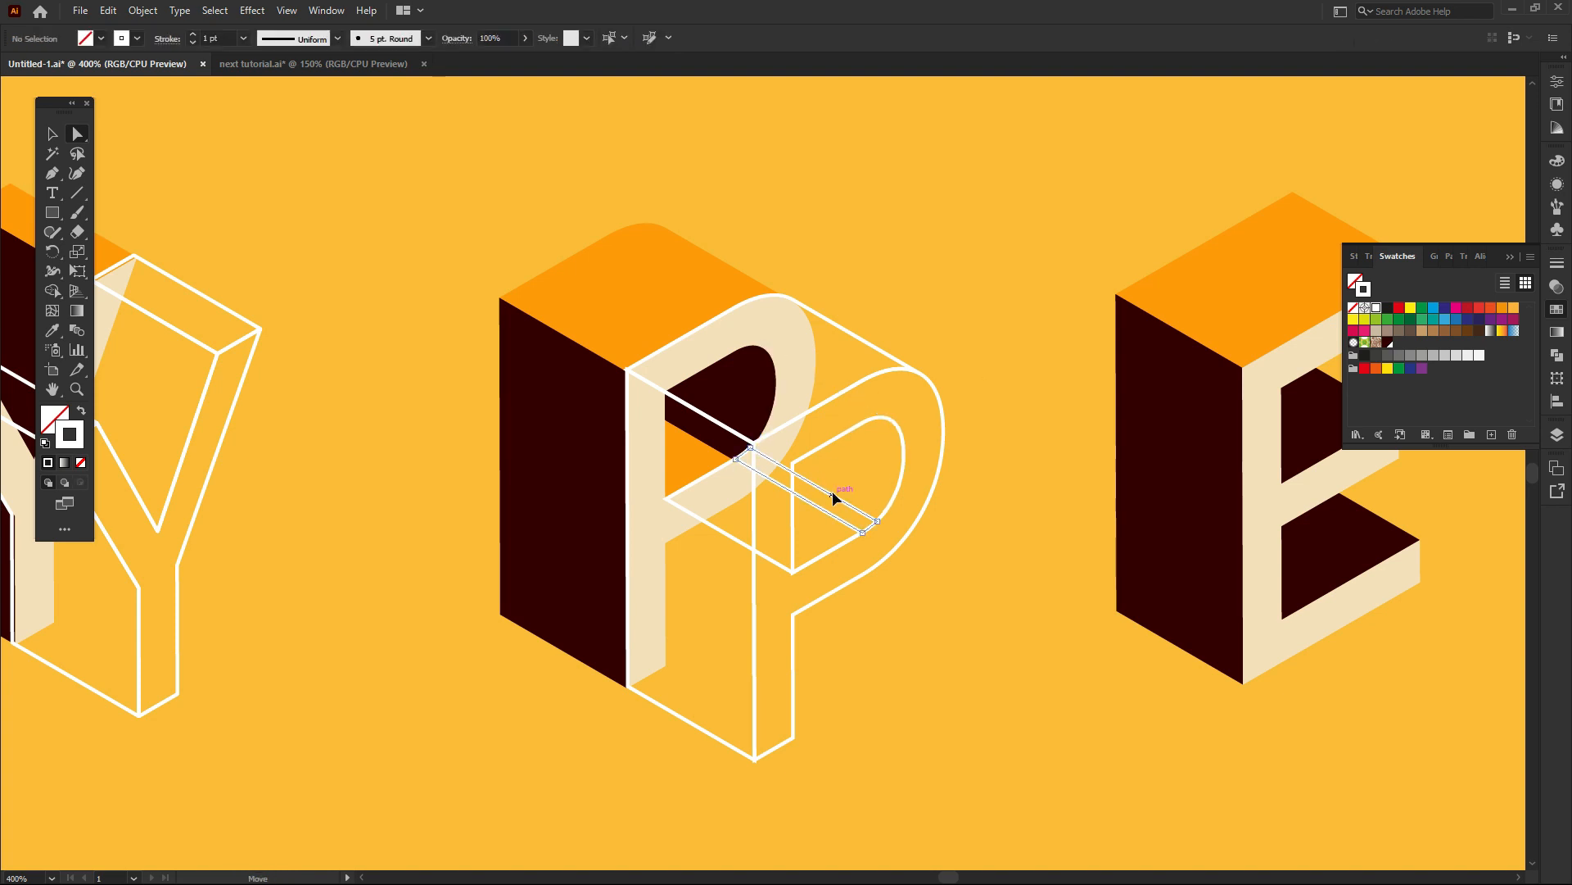
Slide the two rear anchors of the P outline's counter floor onto the counter's vertical inner edge
key(z)
click(755, 492)
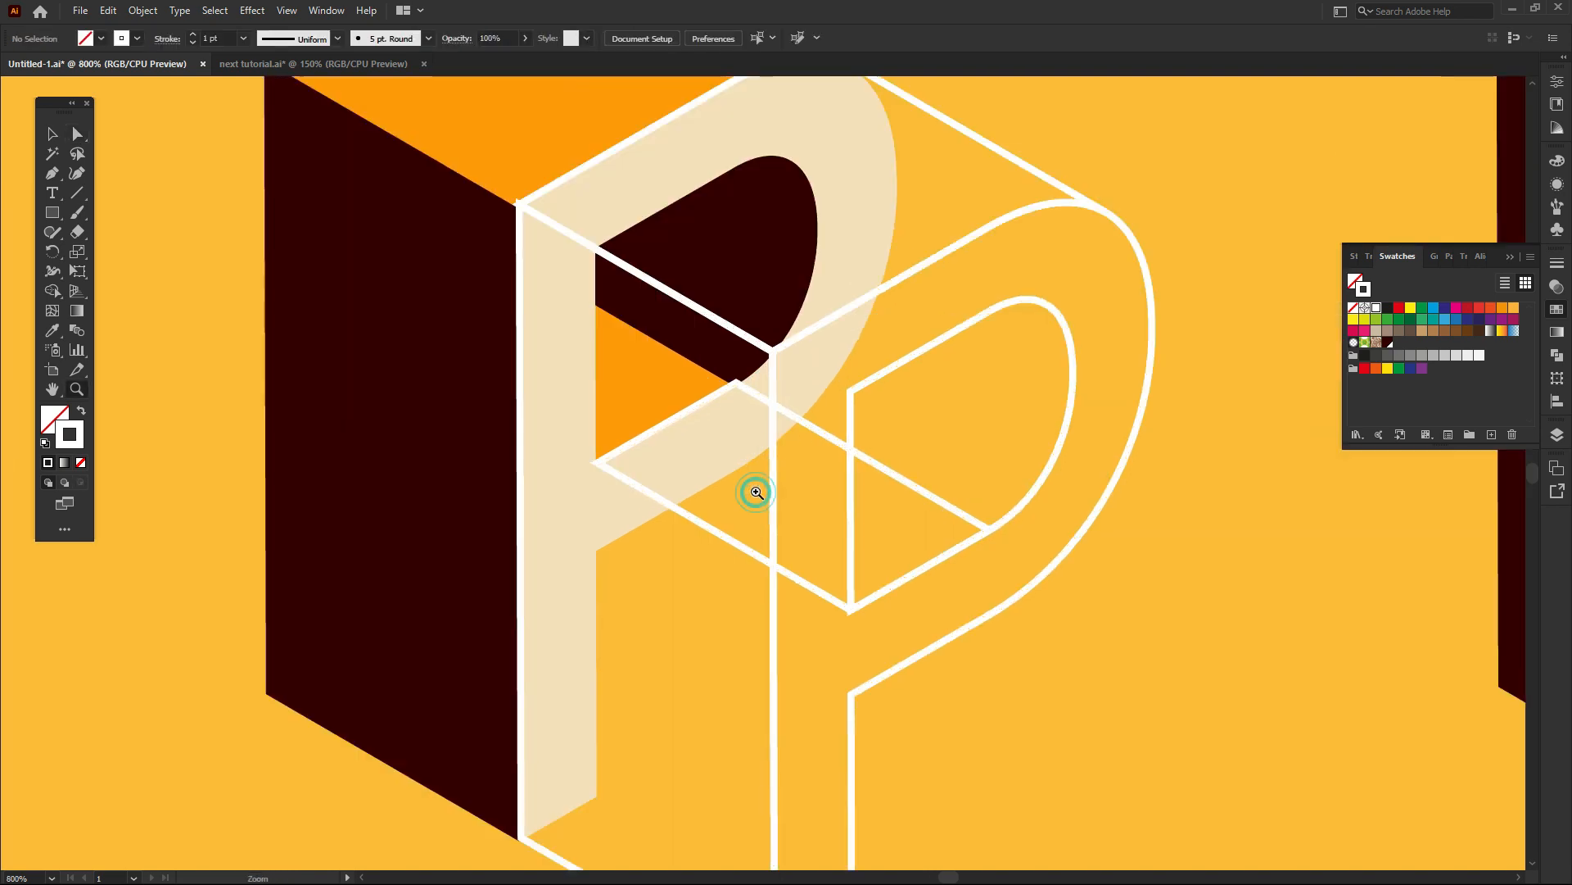
key(a)
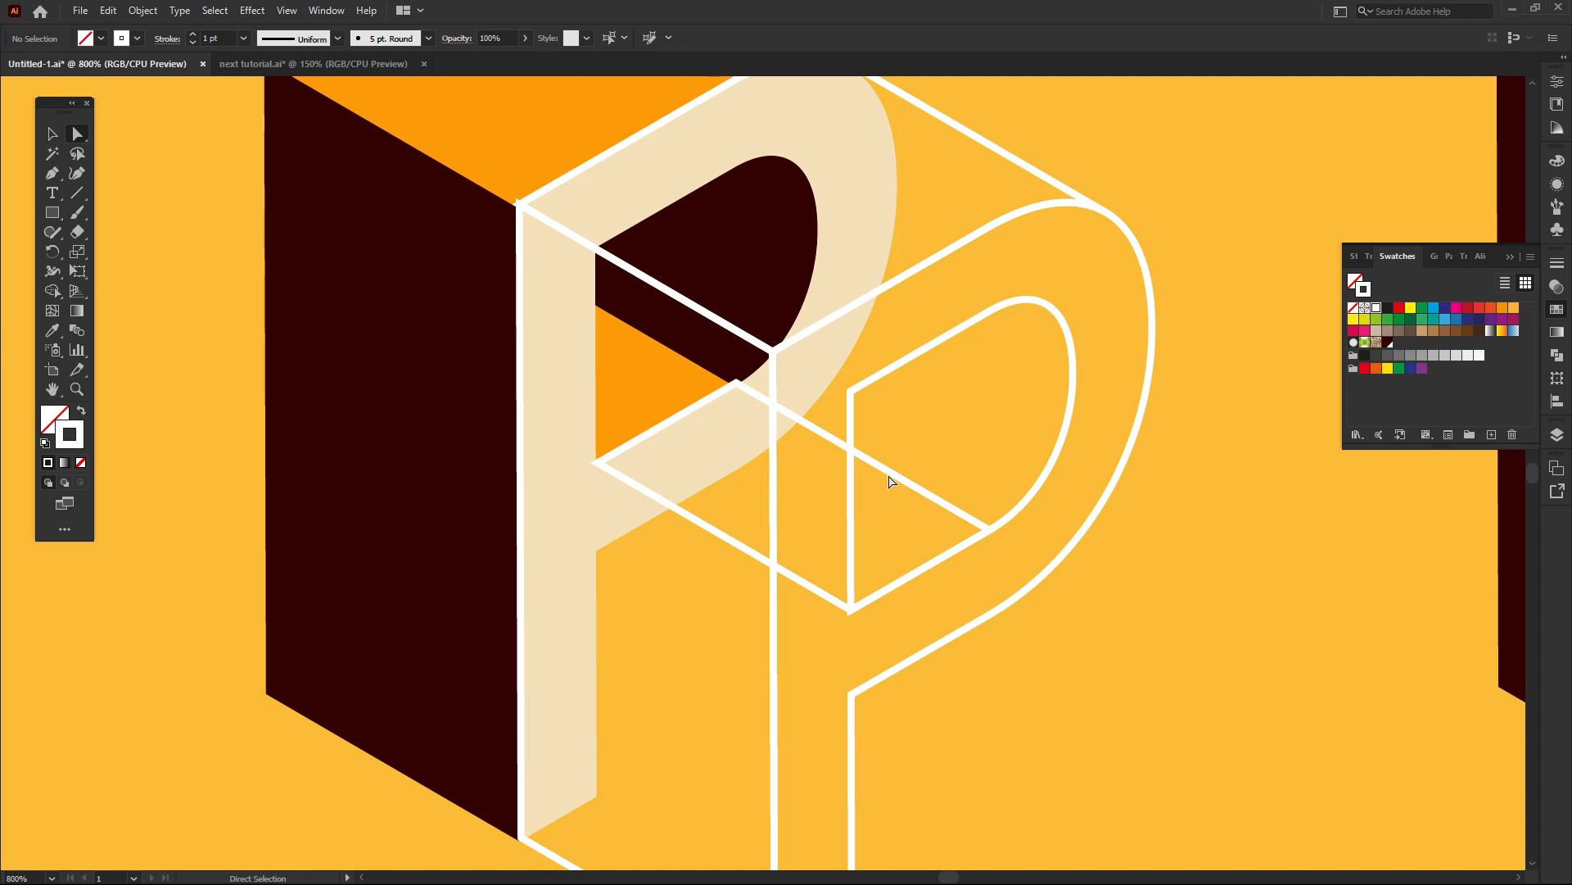
click(891, 482)
drag(737, 383, 850, 448)
drag(599, 464, 800, 532)
click(885, 526)
Set round caps and round corner joins on the white P outline's stroke
key(z)
alt+click(811, 502)
key(v)
click(905, 592)
drag(1040, 385, 962, 514)
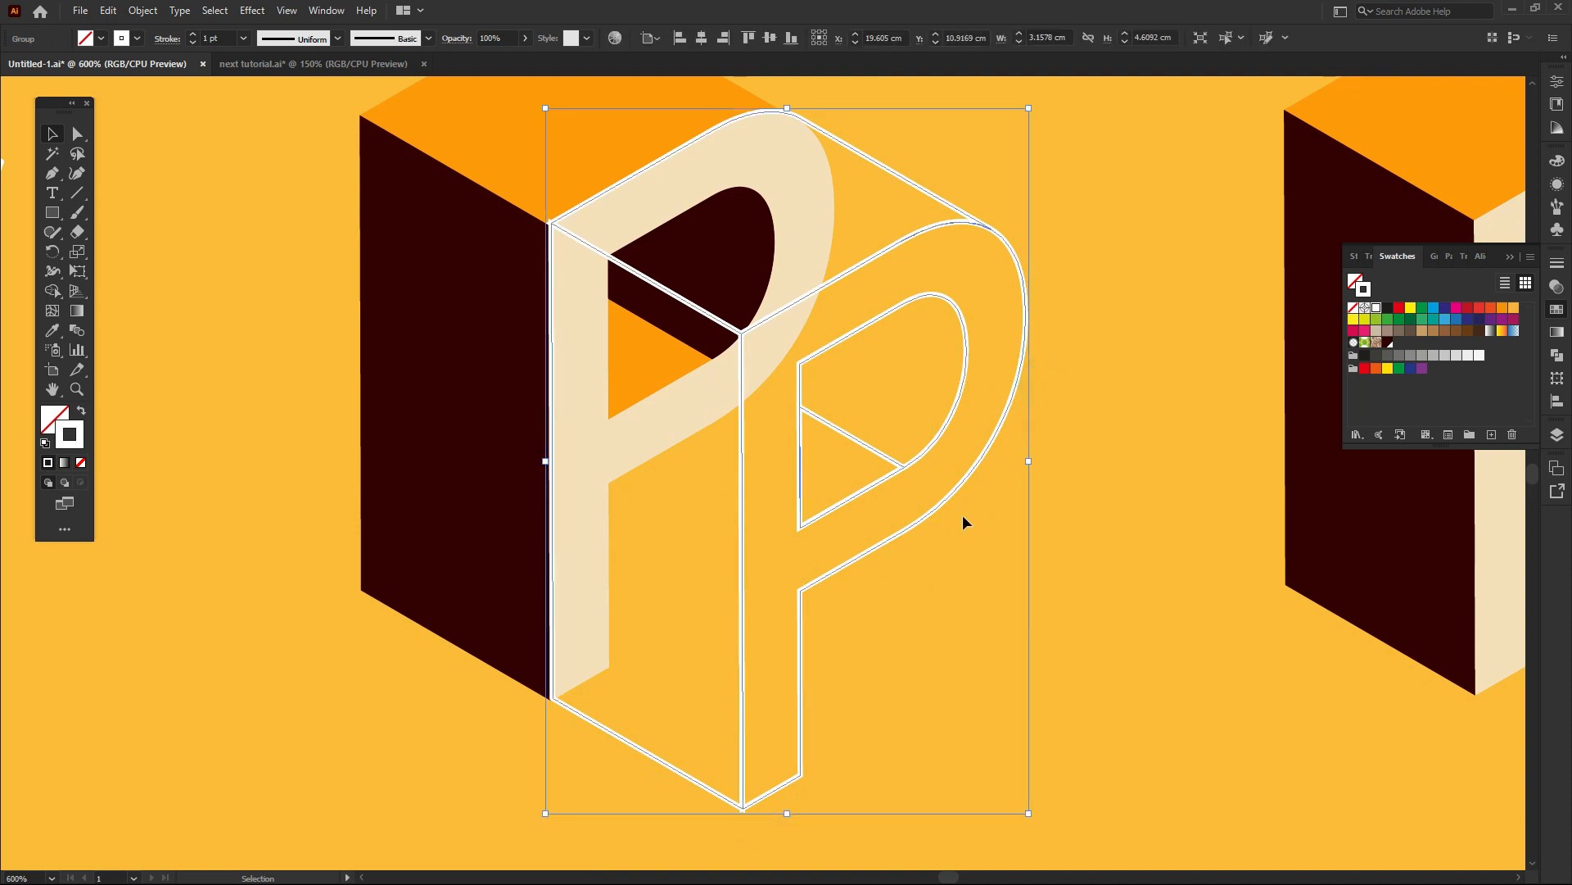
click(1557, 263)
click(1432, 303)
click(1432, 327)
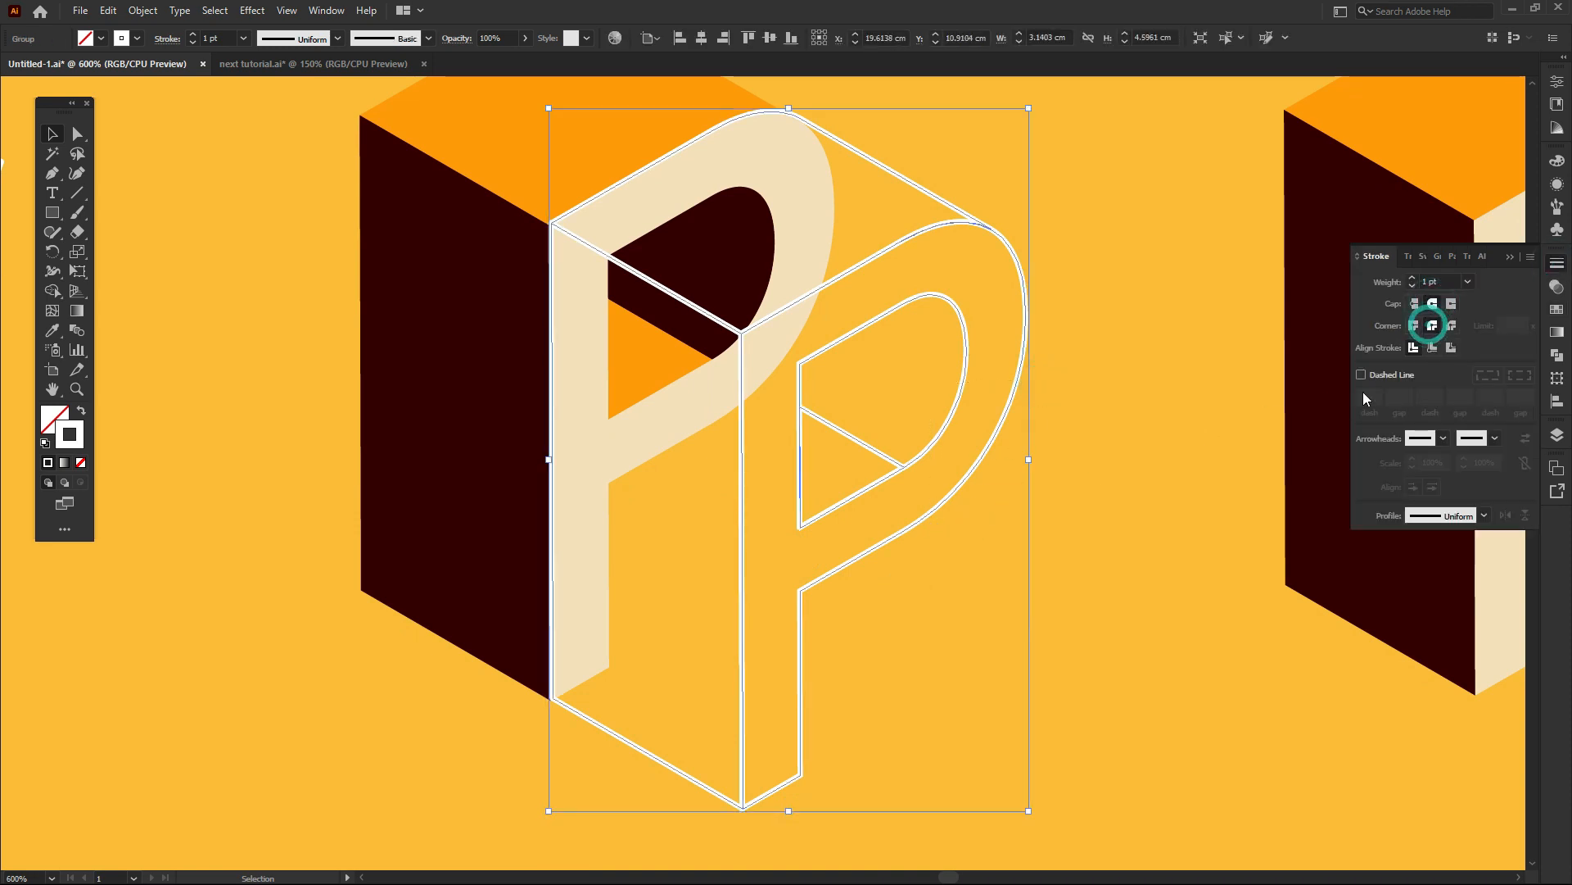
click(990, 561)
Duplicate the solid E and offset the copy diagonally down to the right, aligning its rear corners with the original's front face
key(z)
alt+click(776, 520)
alt+click(777, 519)
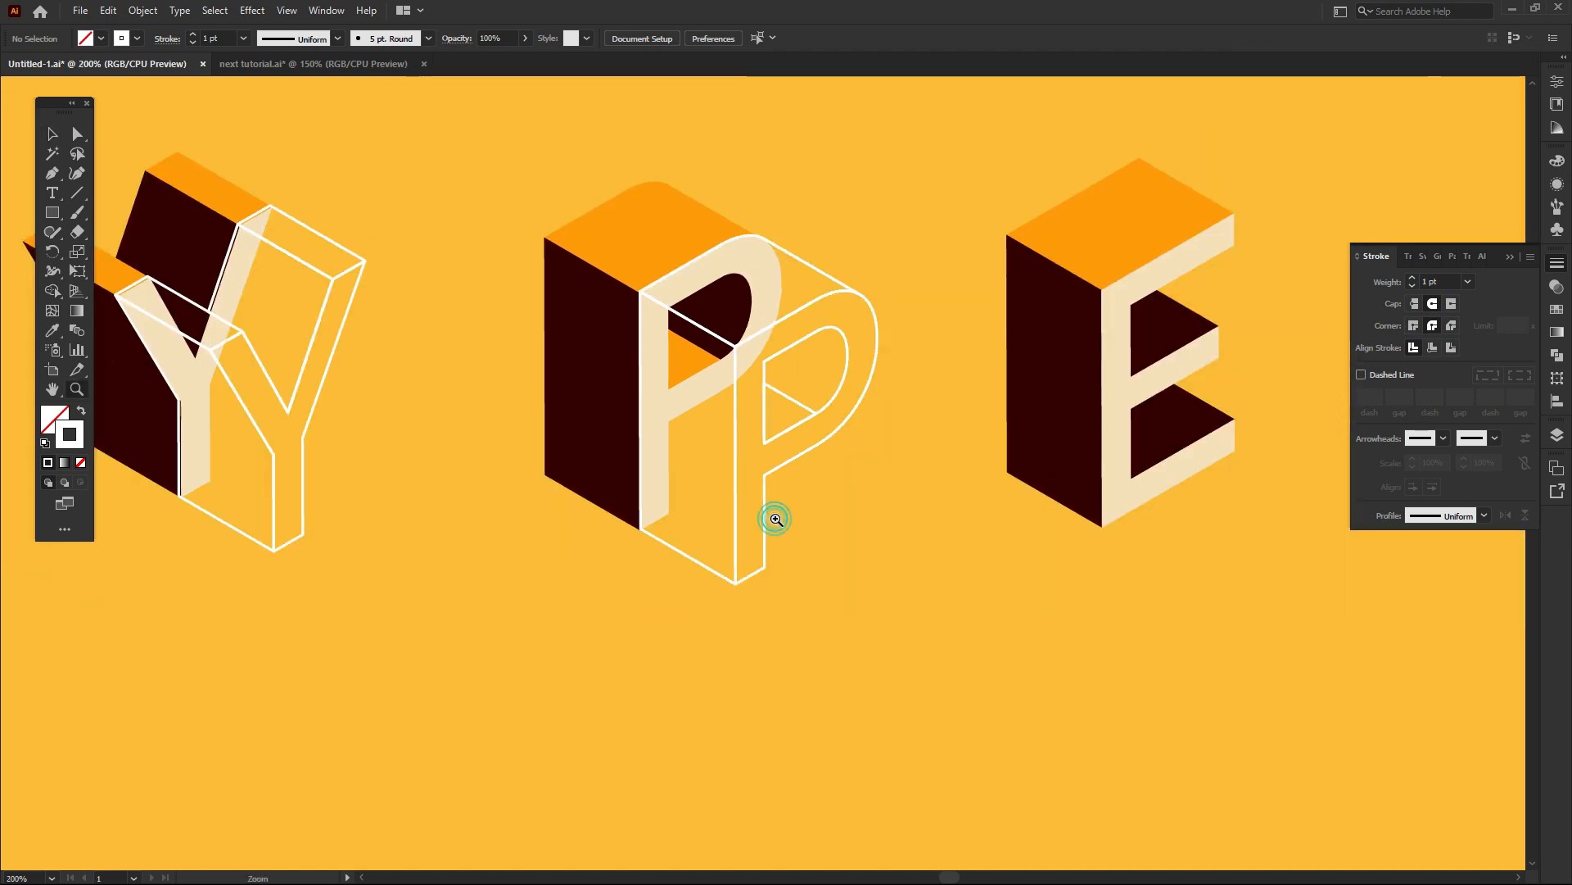
alt+click(776, 519)
drag(809, 522, 743, 540)
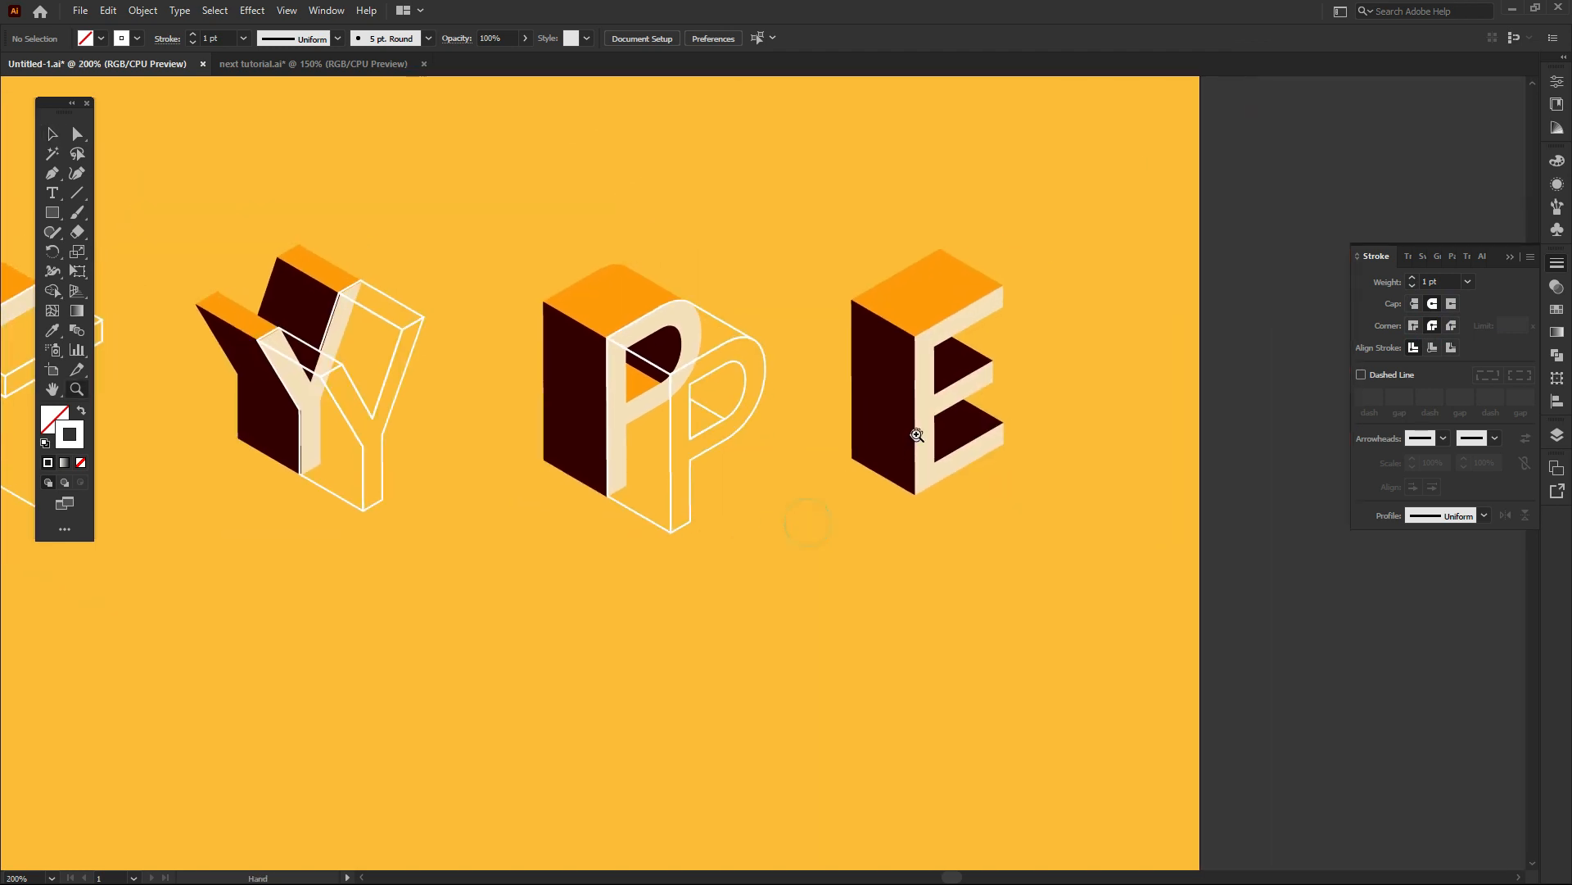
click(891, 433)
drag(892, 436, 889, 449)
key(v)
click(821, 404)
drag(821, 404, 882, 435)
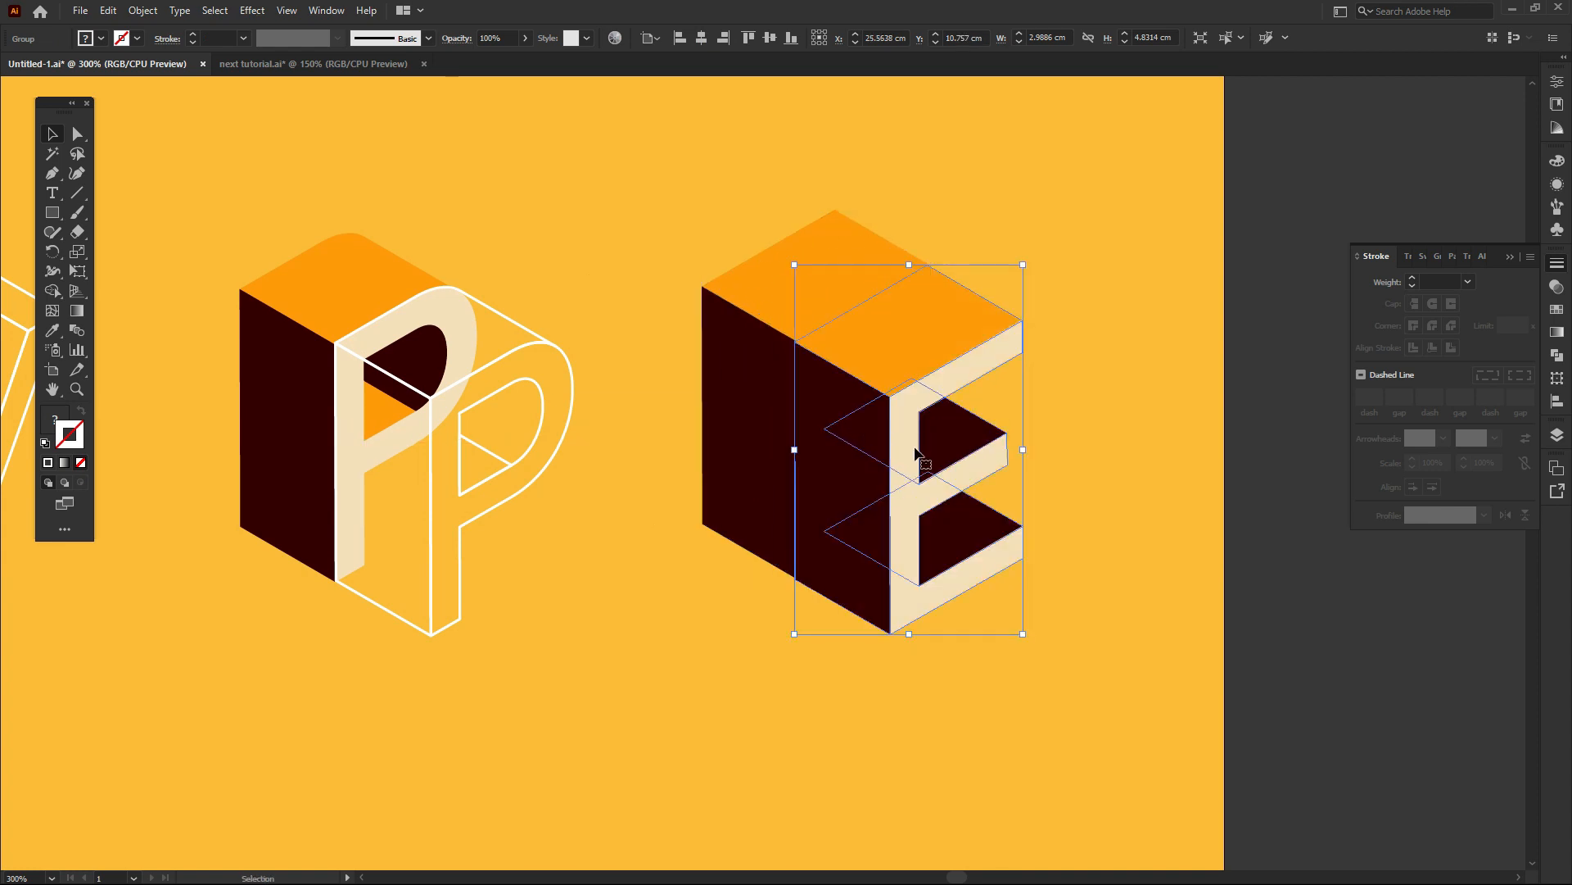
Remove the fill from the E copy and give it a white stroke
click(1550, 308)
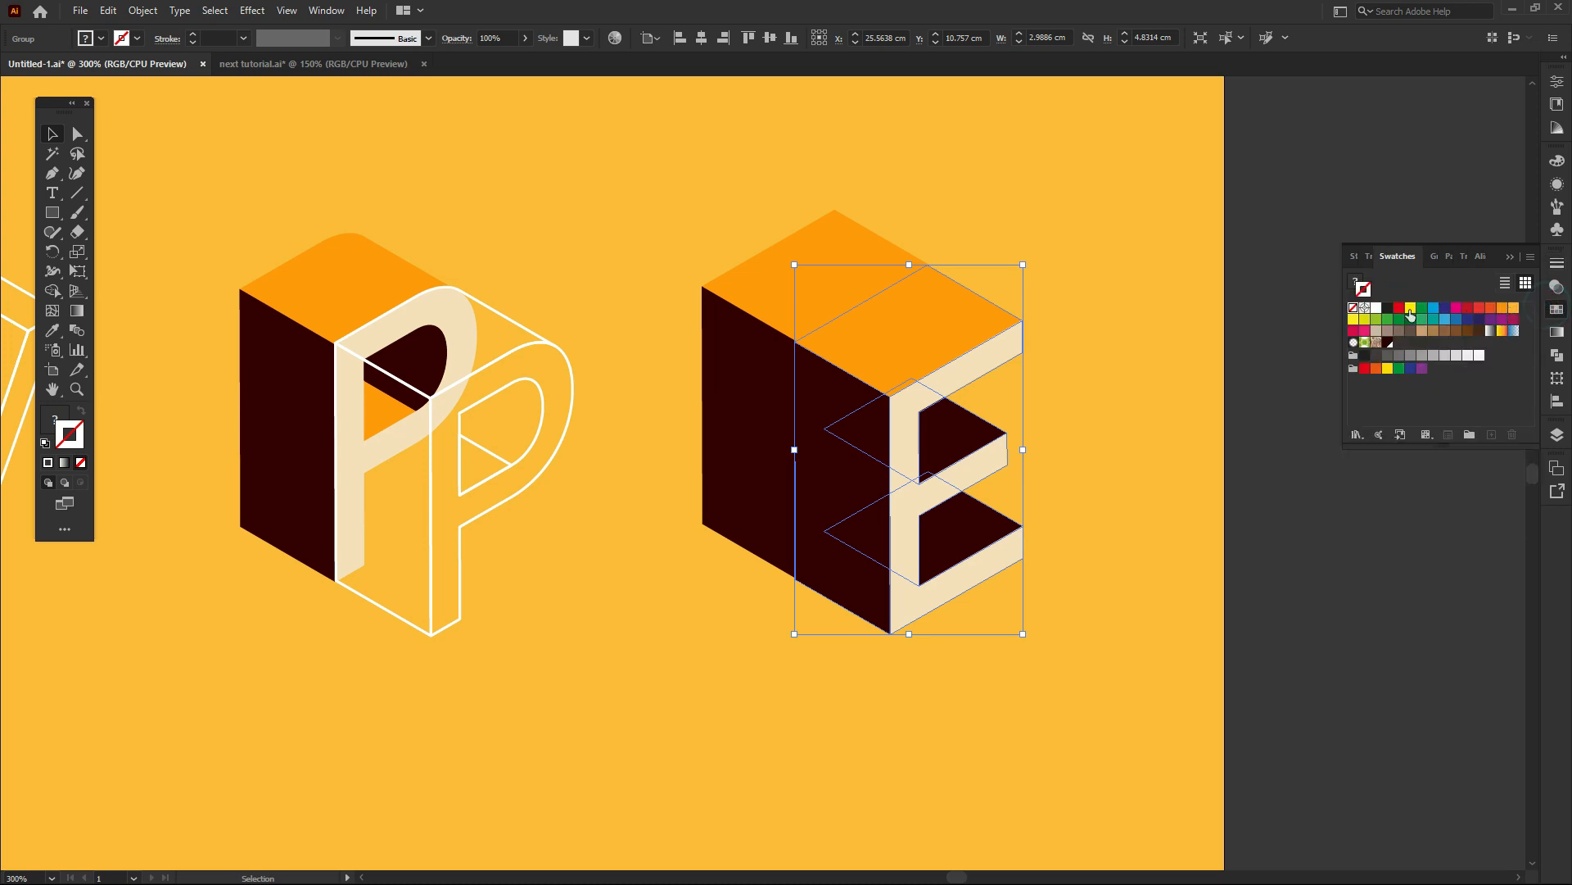
click(1356, 287)
click(1353, 307)
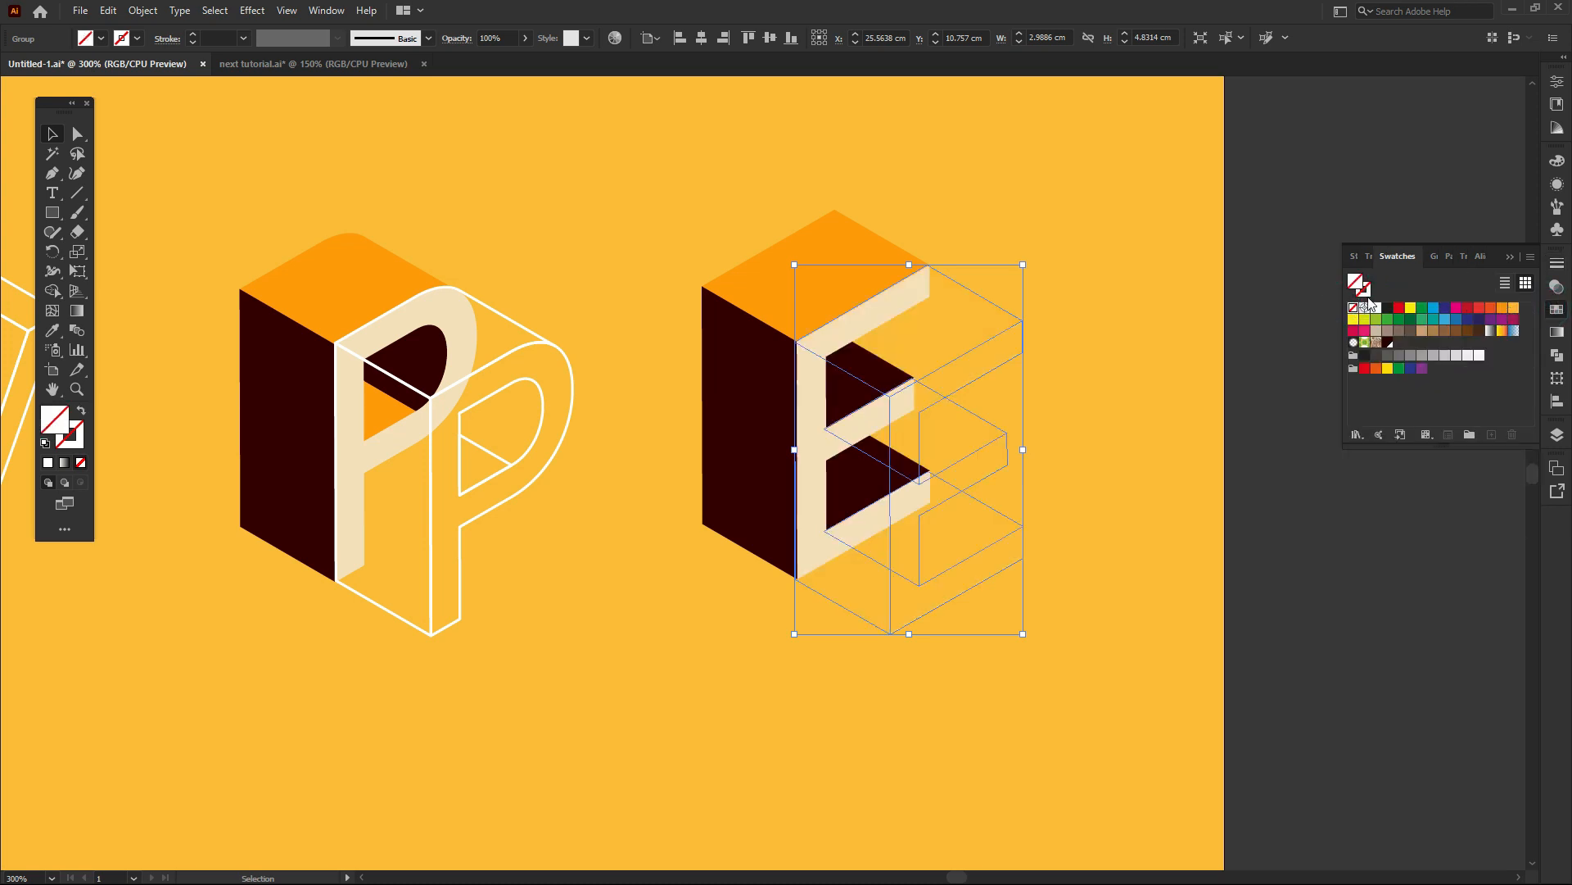
click(1378, 307)
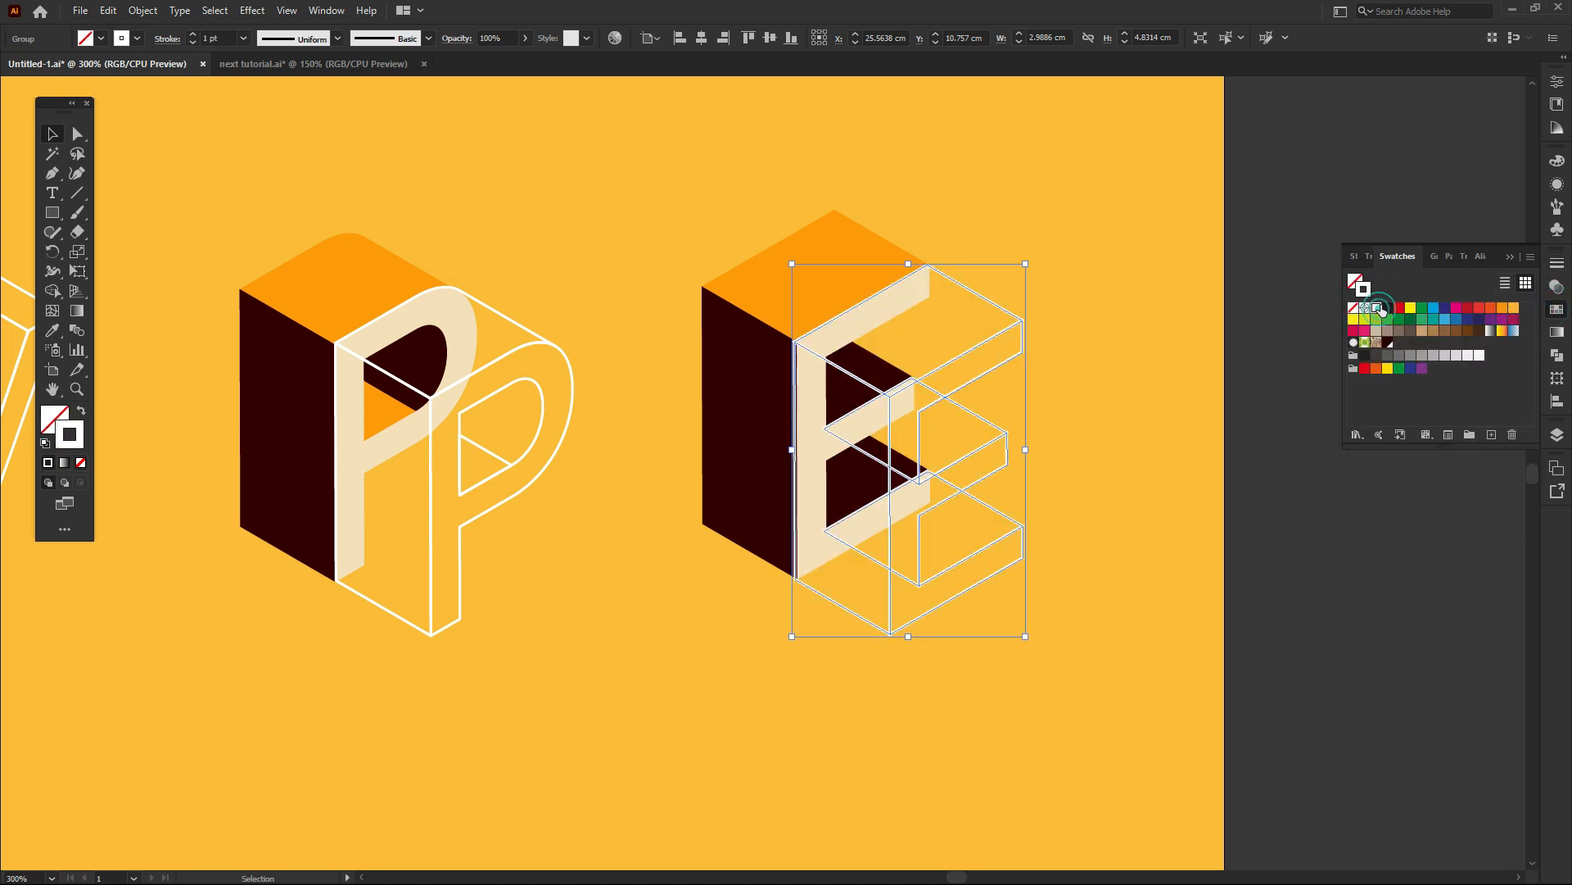
click(1511, 257)
click(1077, 439)
Move the white E outline to the right, clear of the solid E
key(z)
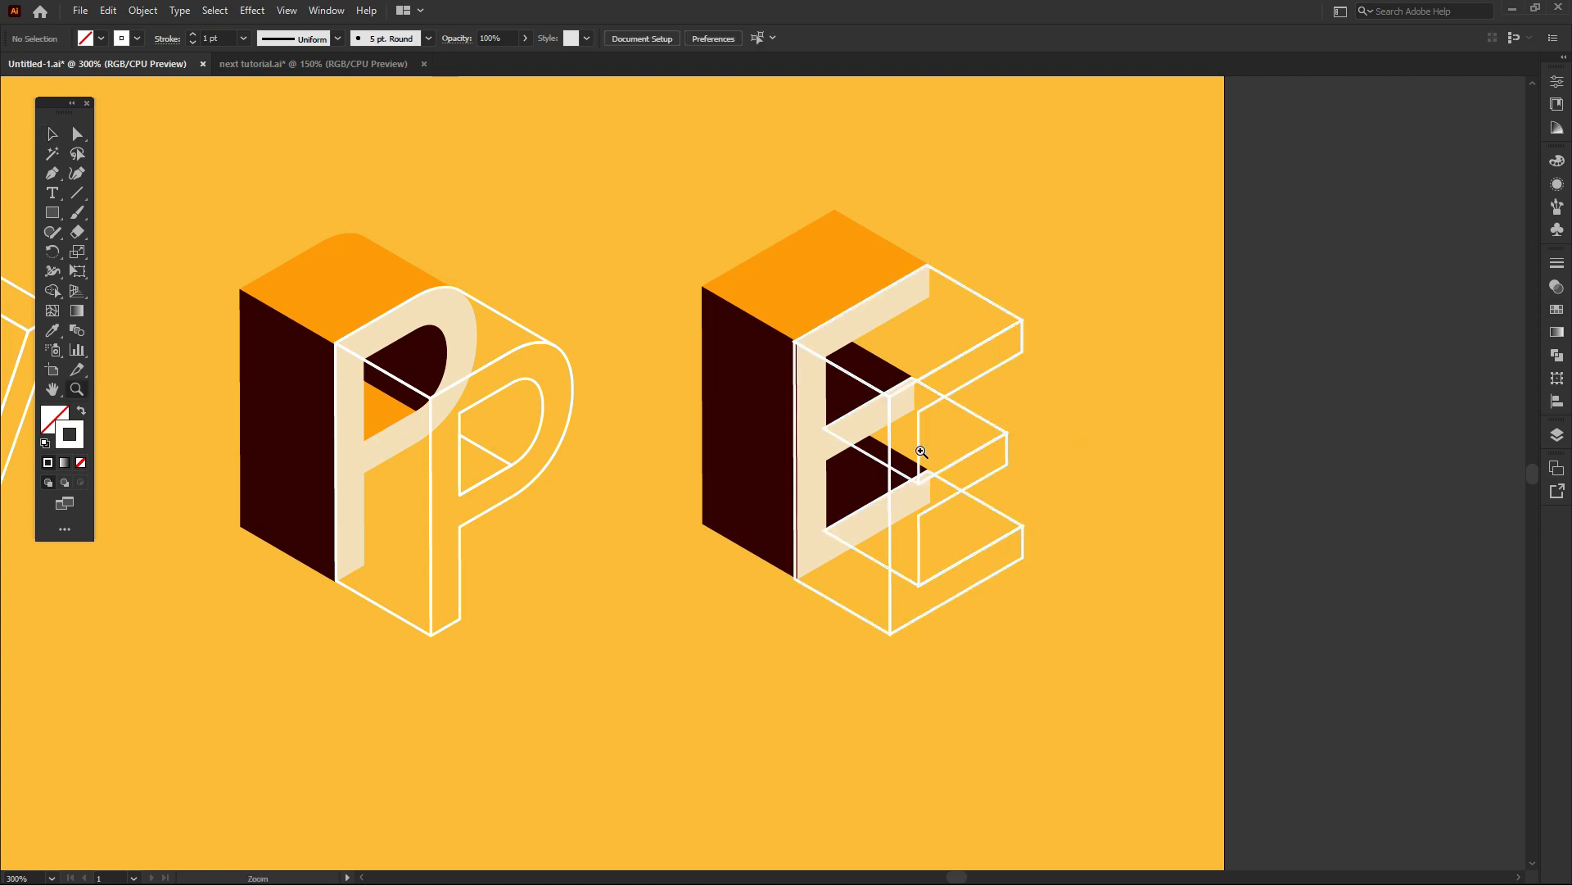
click(921, 451)
key(v)
drag(809, 405, 1083, 459)
click(1083, 459)
Move the rear anchors of the E outline's middle-arm top face to the upper arm's lower edge and the stem's inner edge
key(a)
click(1008, 452)
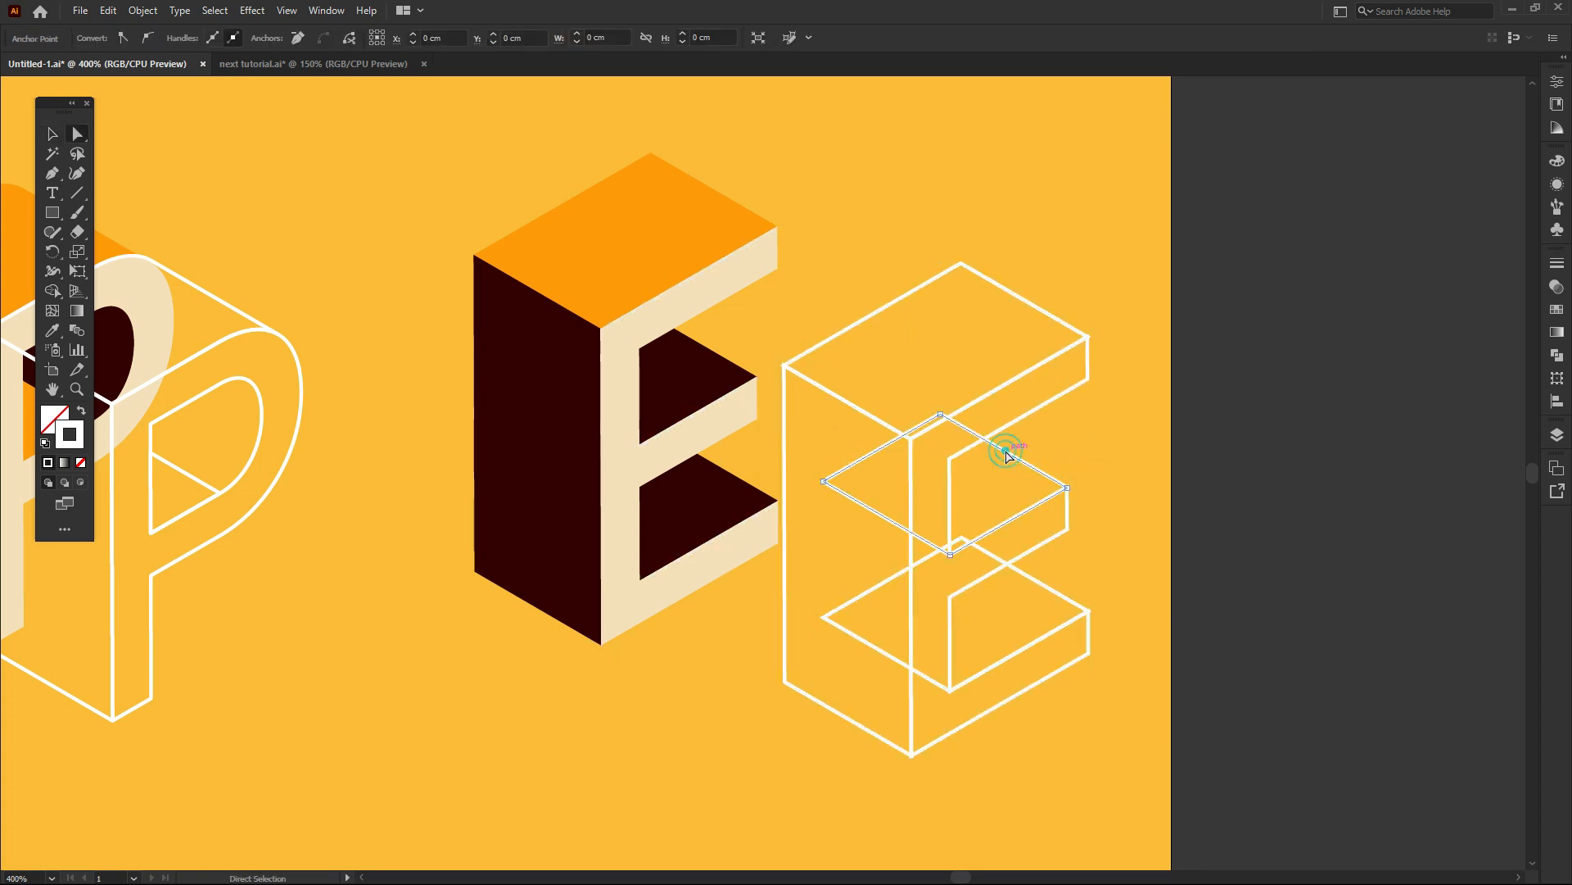
drag(940, 415, 983, 439)
drag(829, 489, 953, 464)
click(1060, 475)
Move the rear anchors of the E outline's bottom-arm top face to the middle arm's lower edge and the stem's inner edge
drag(1060, 474, 1054, 428)
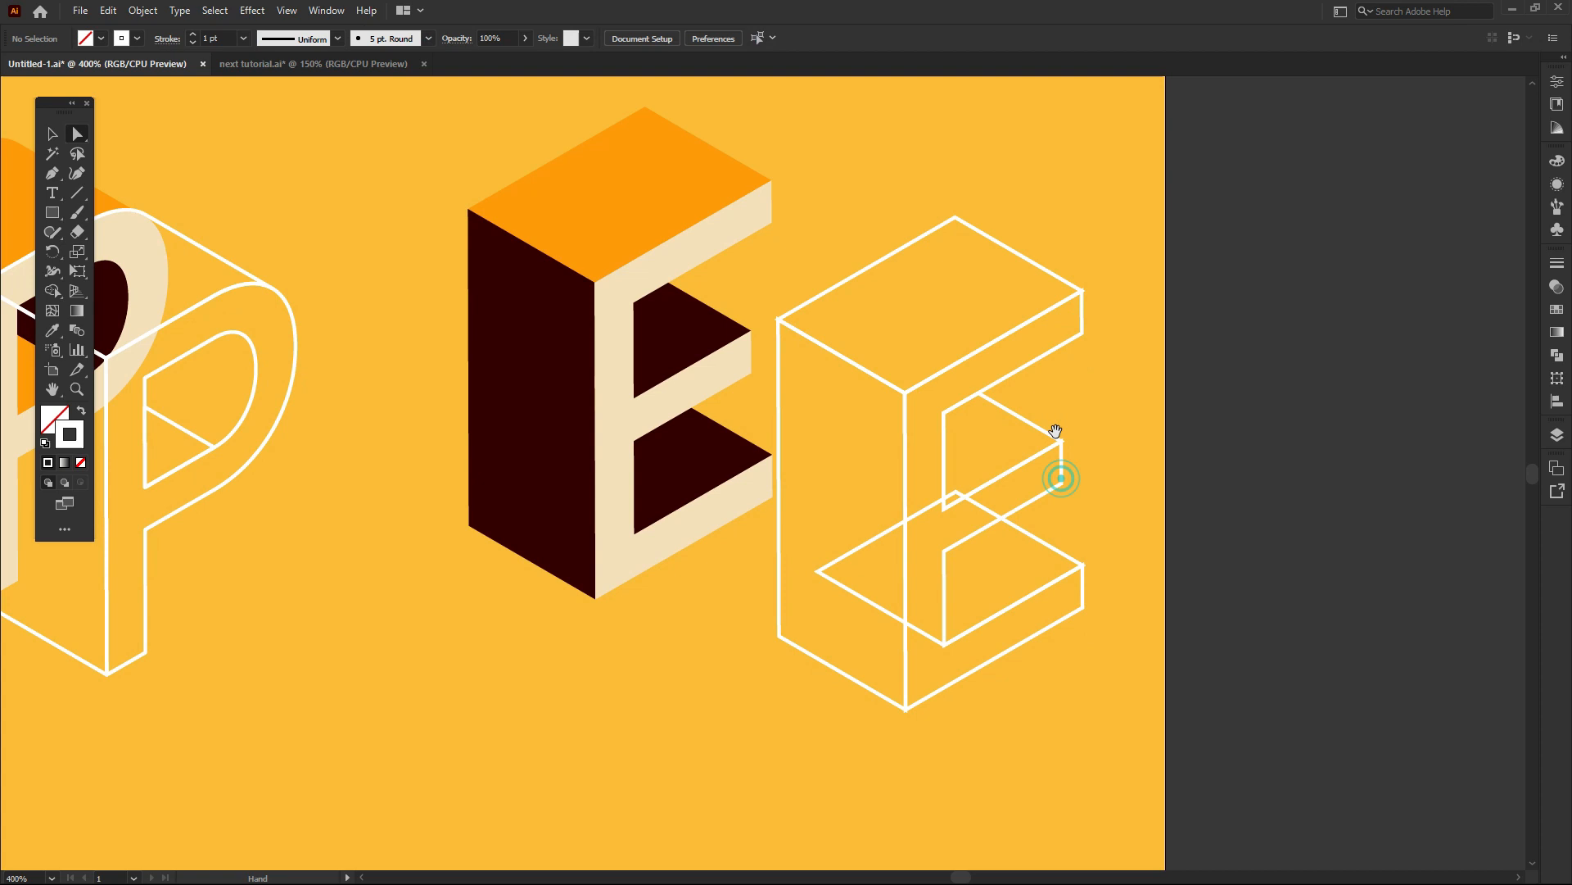
click(1037, 538)
drag(956, 492, 1001, 517)
drag(821, 573, 944, 552)
click(1069, 494)
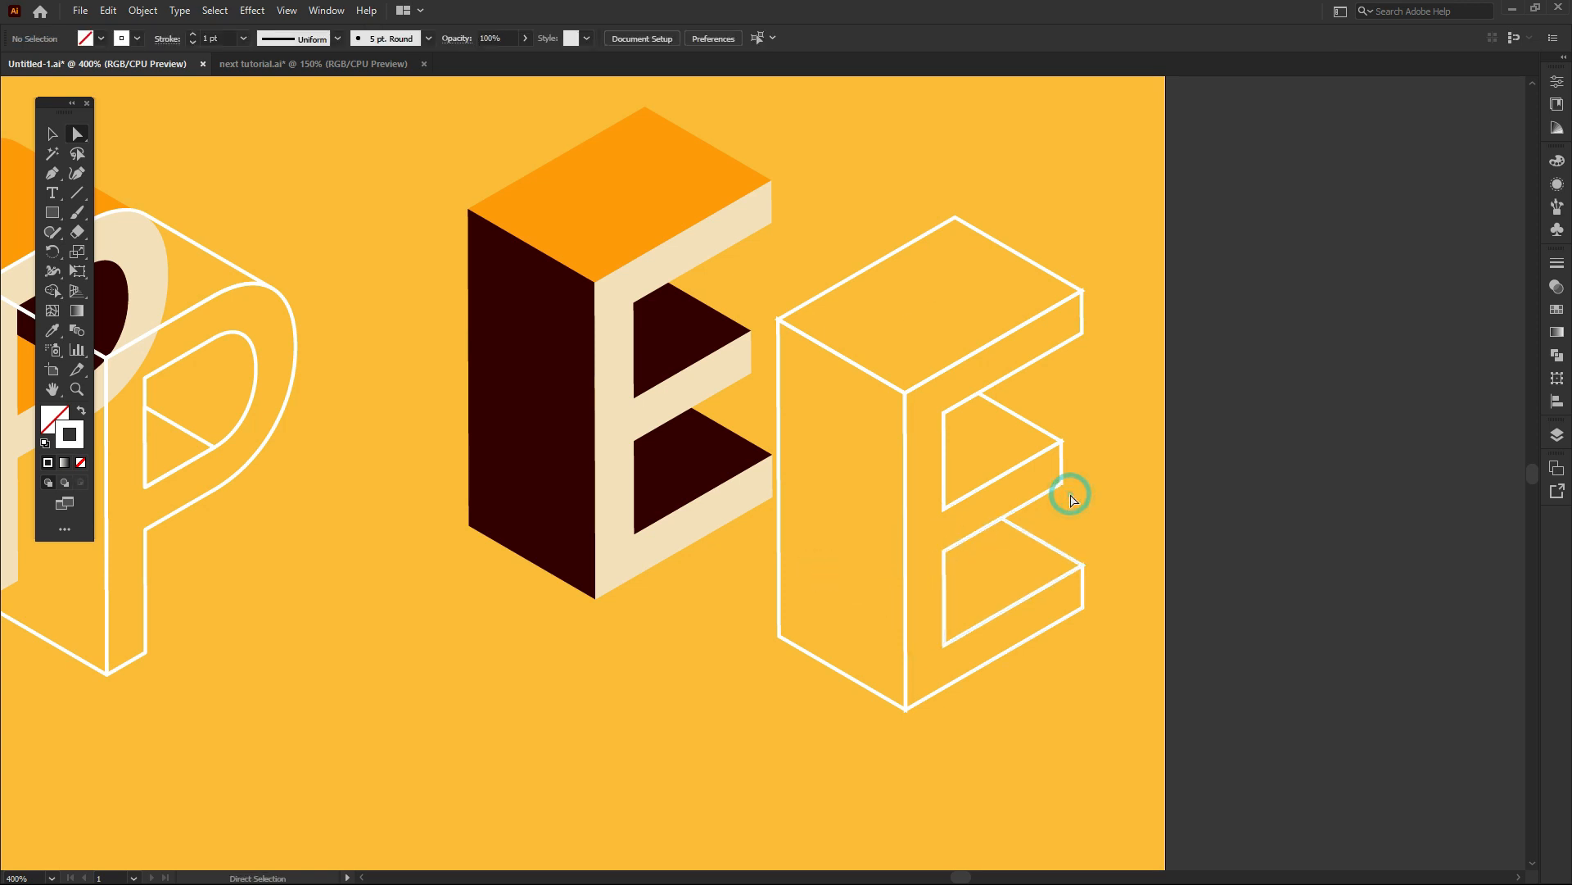
Set round caps and round corner joins on the white E outline's stroke
key(z)
click(804, 485)
drag(769, 471, 825, 504)
alt+click(784, 473)
key(v)
click(1074, 415)
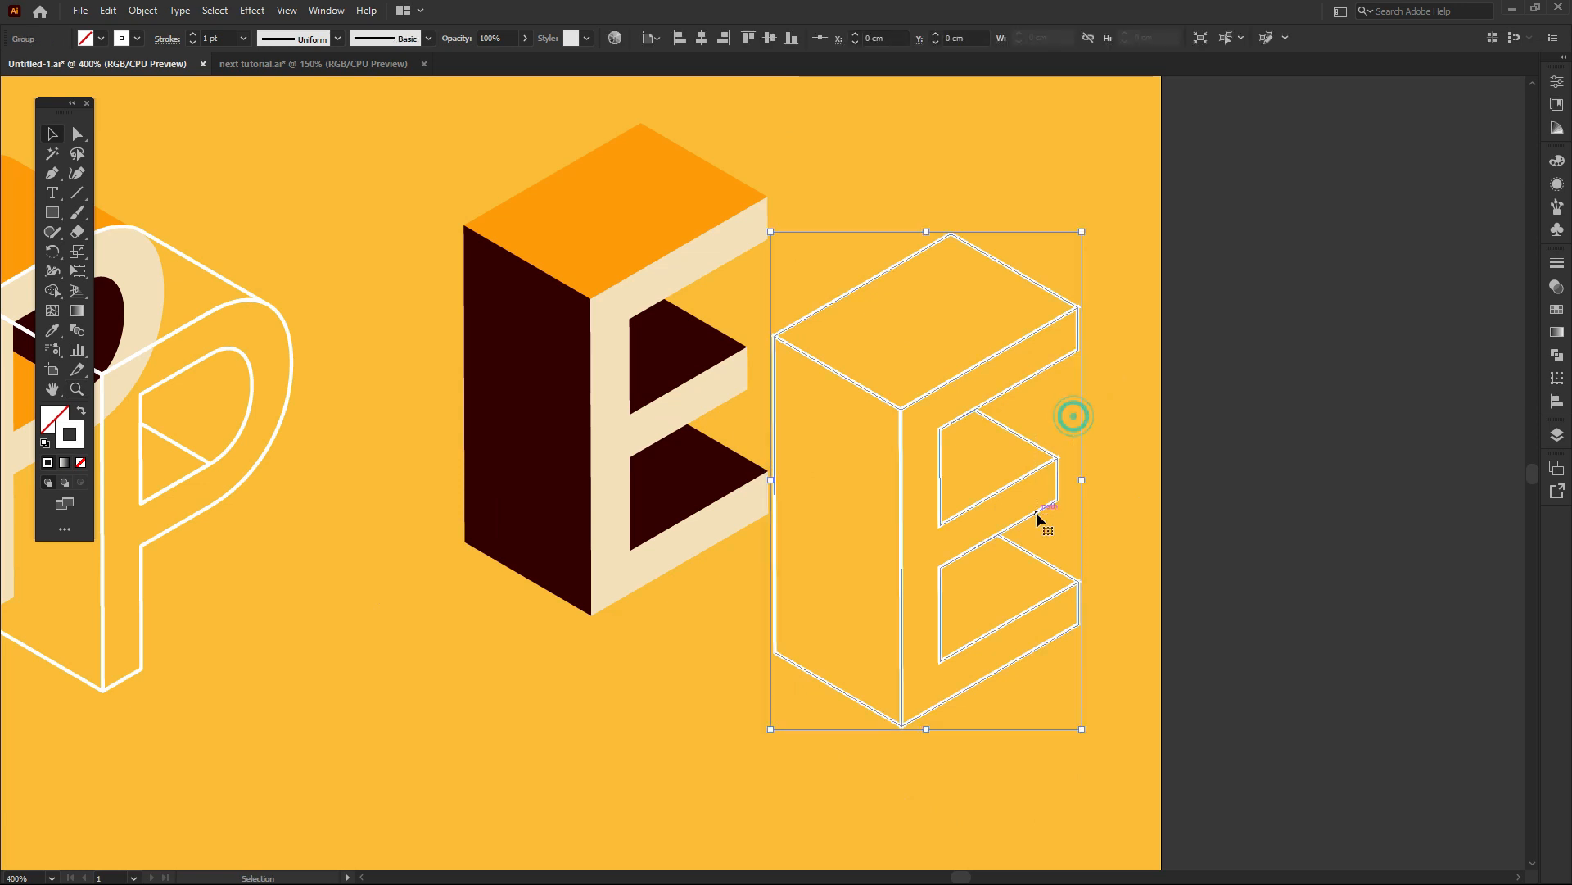
click(1556, 262)
click(1435, 304)
click(1433, 325)
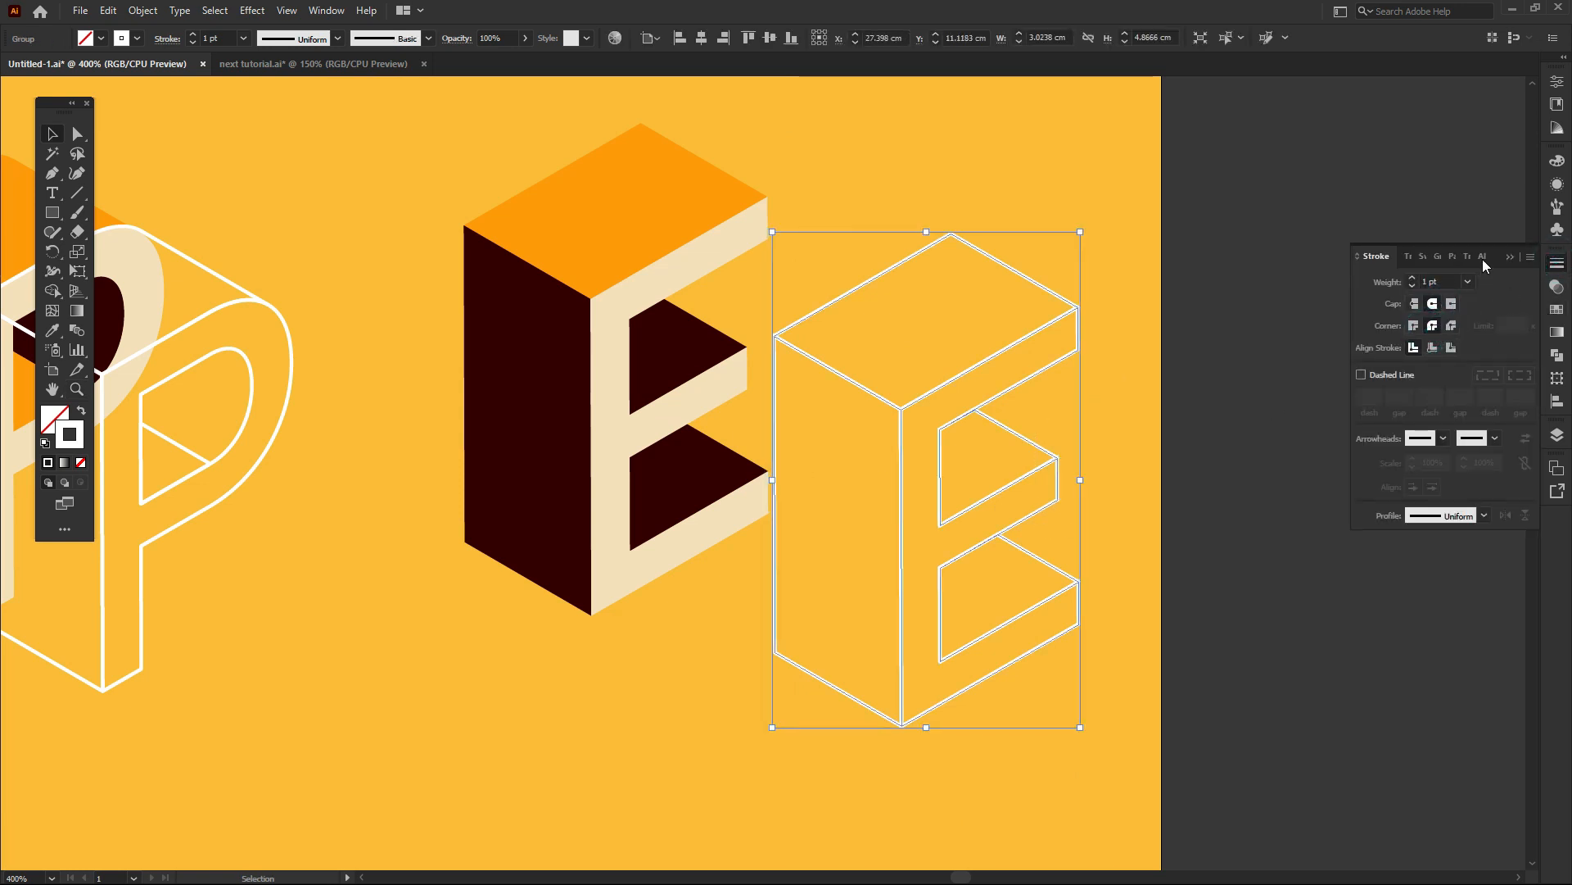
click(1511, 257)
click(1129, 489)
Move the white E outline back so its rear corners meet the solid E's front face
drag(1097, 493, 913, 458)
click(1054, 516)
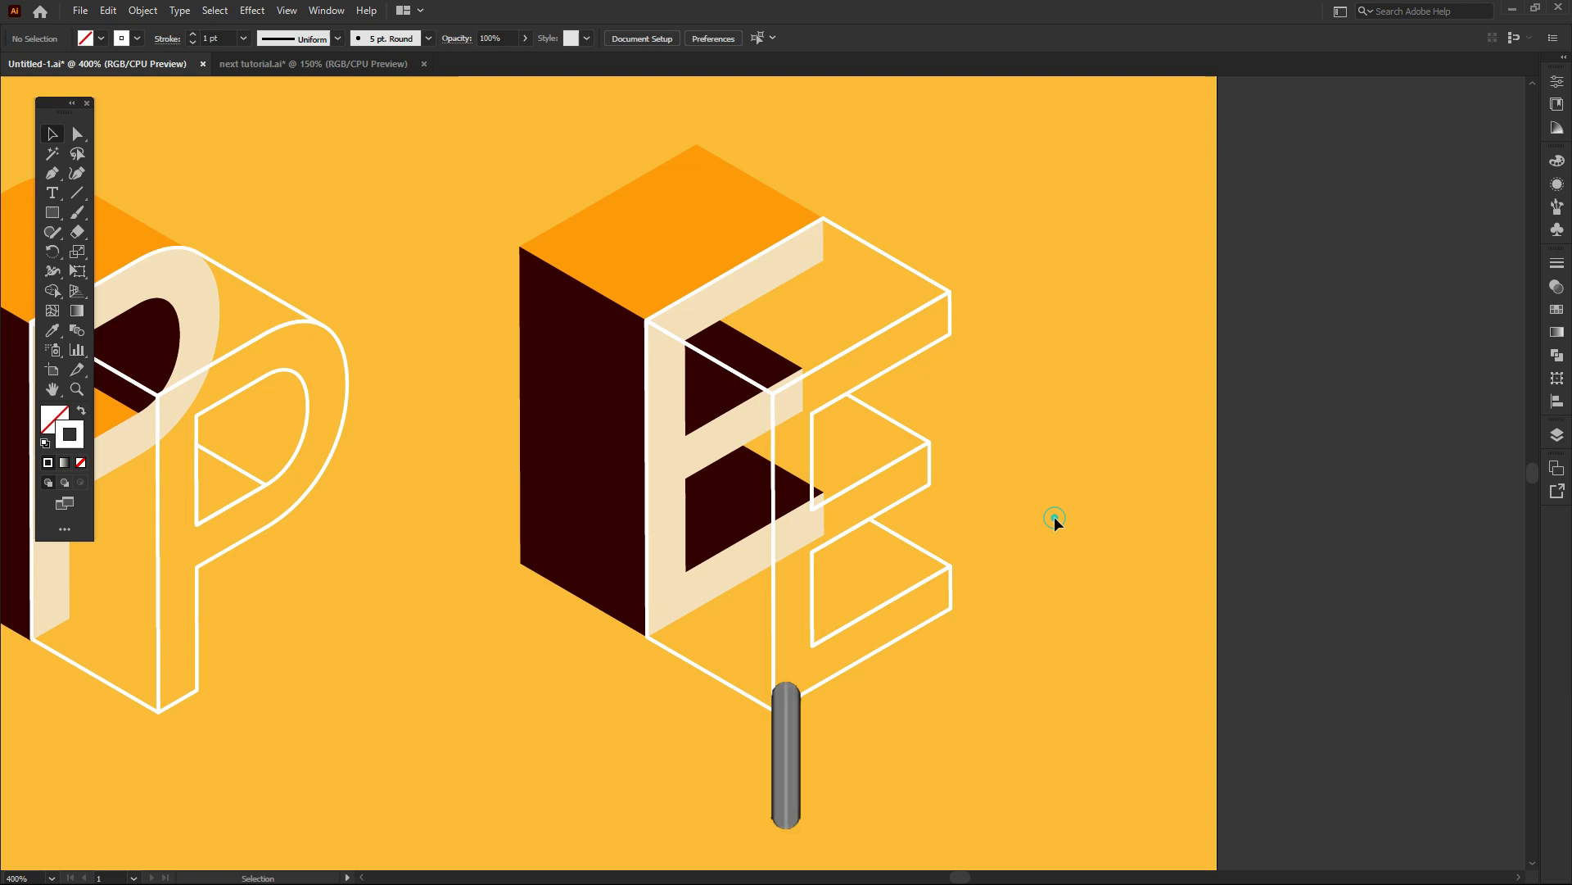
key(z)
alt+click(681, 475)
key(ctrl+0)
key(v)
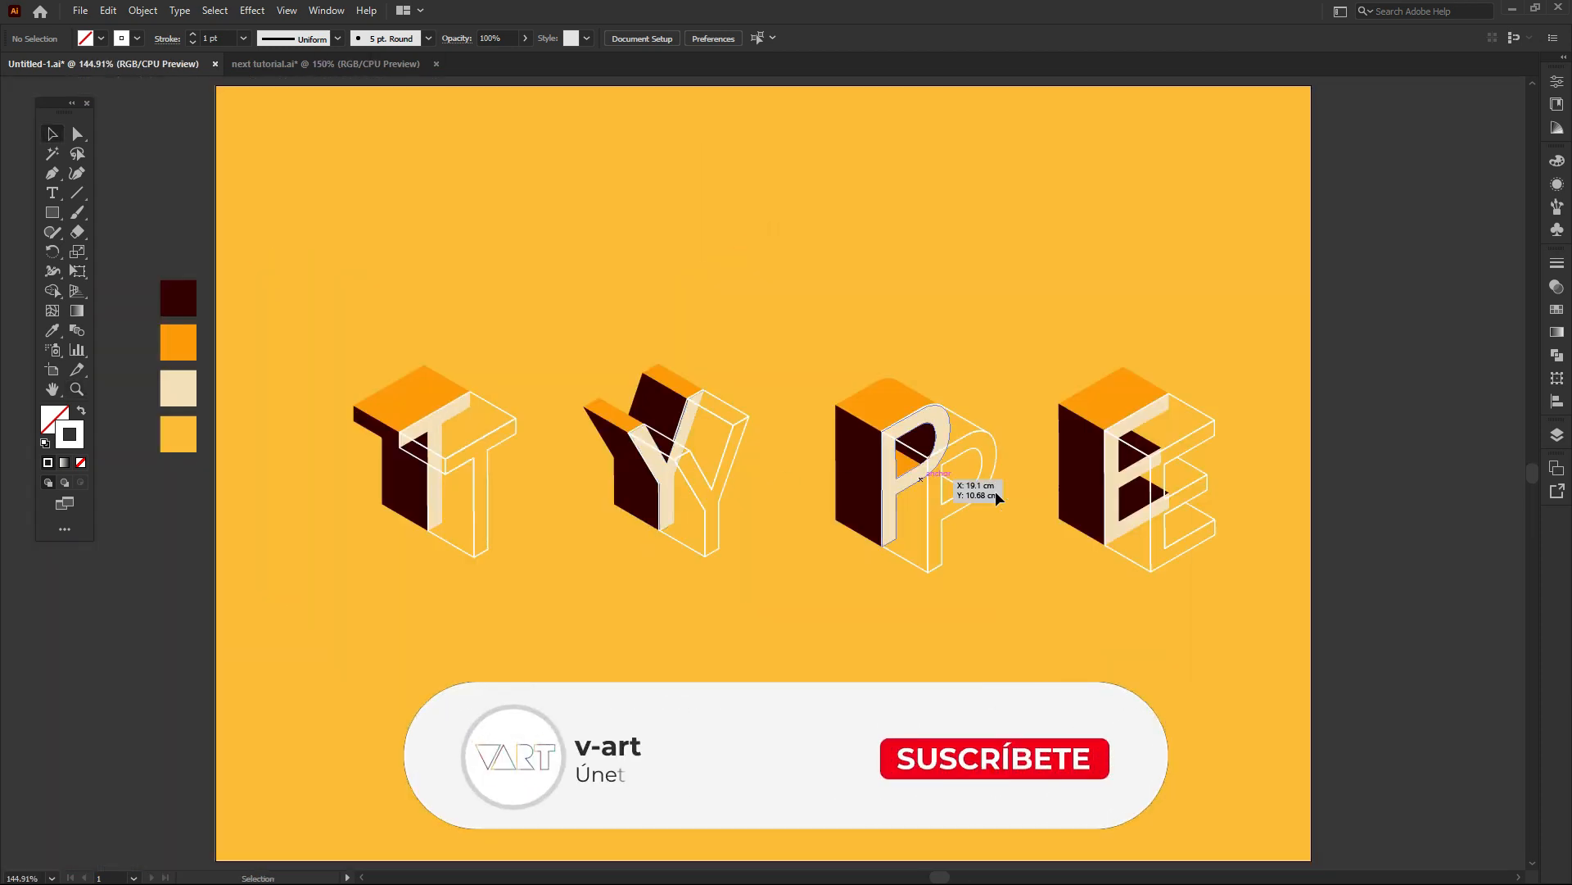
Nudge the Y outline slightly right and down until it meets the solid Y's front edges
key(z)
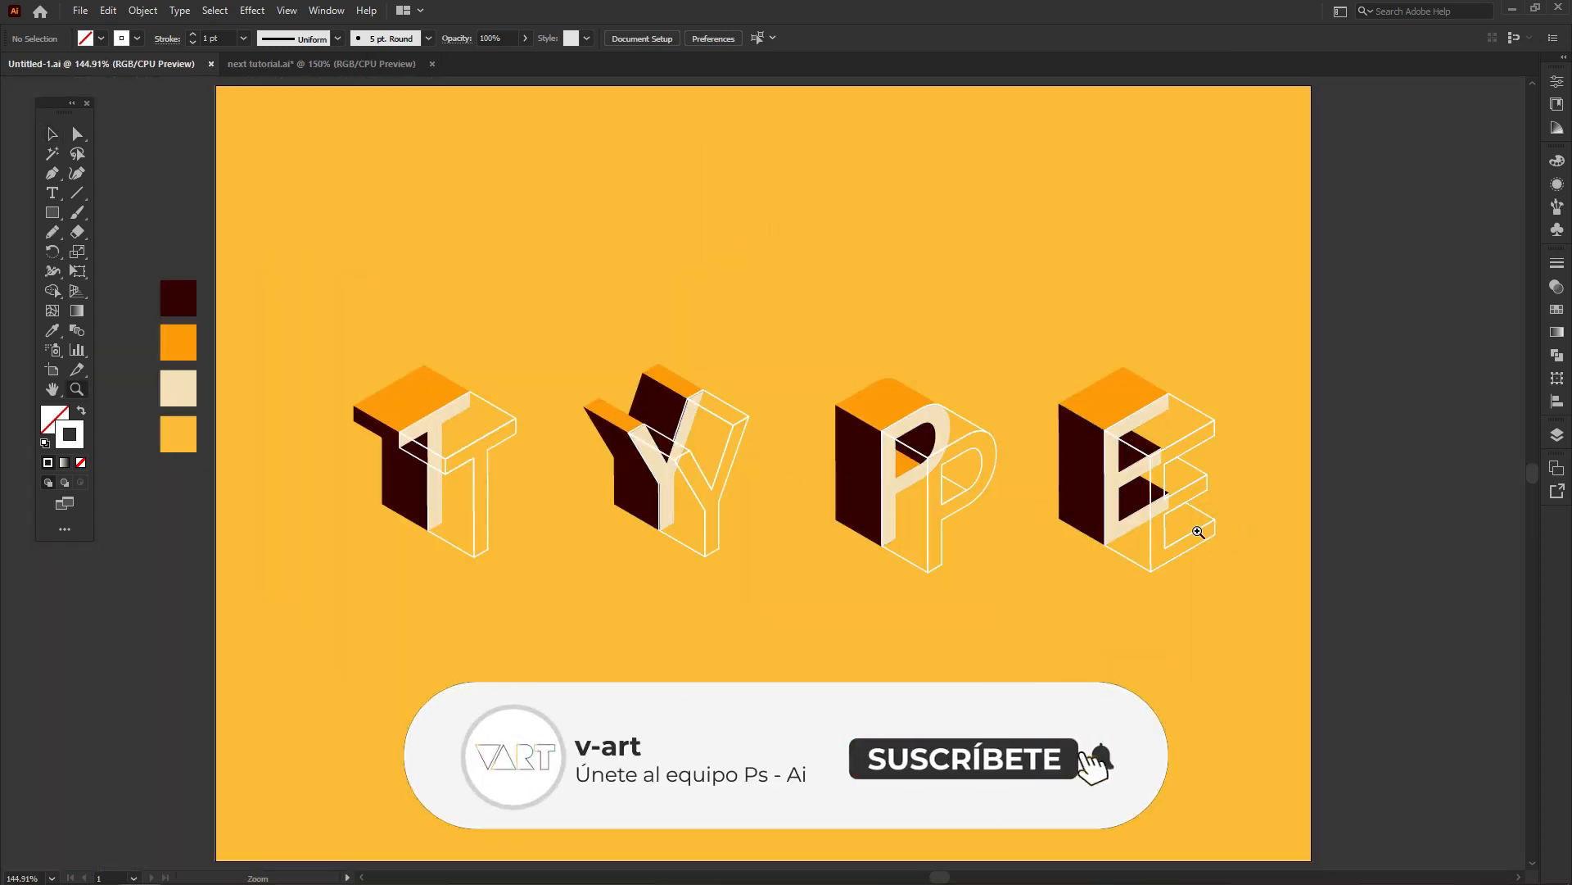
drag(643, 360, 810, 565)
drag(735, 484, 787, 526)
key(v)
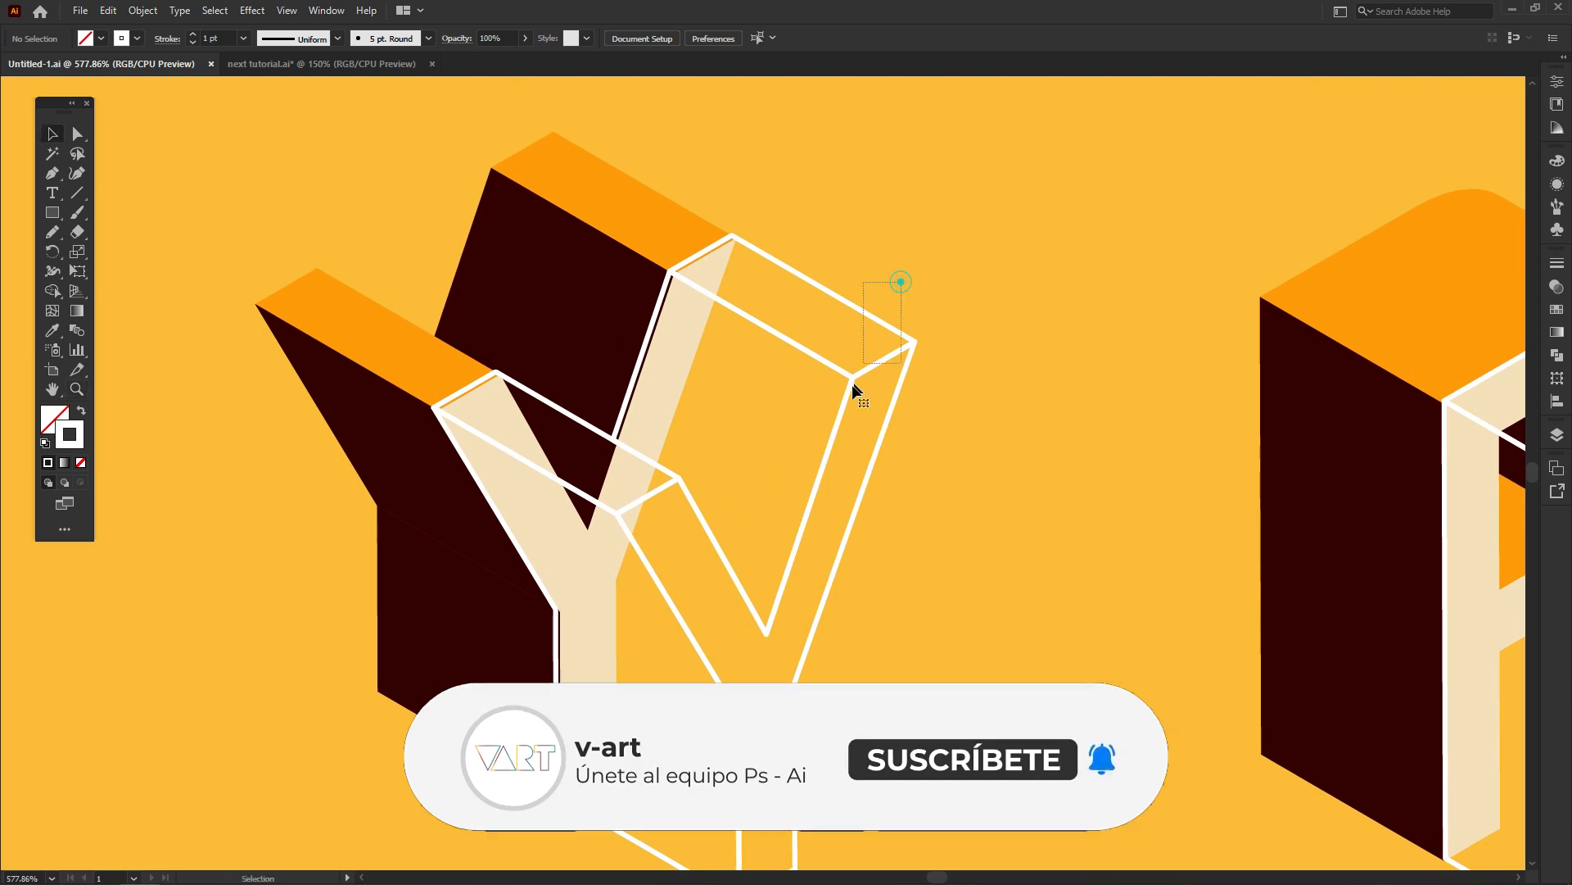
click(852, 385)
key(Right)
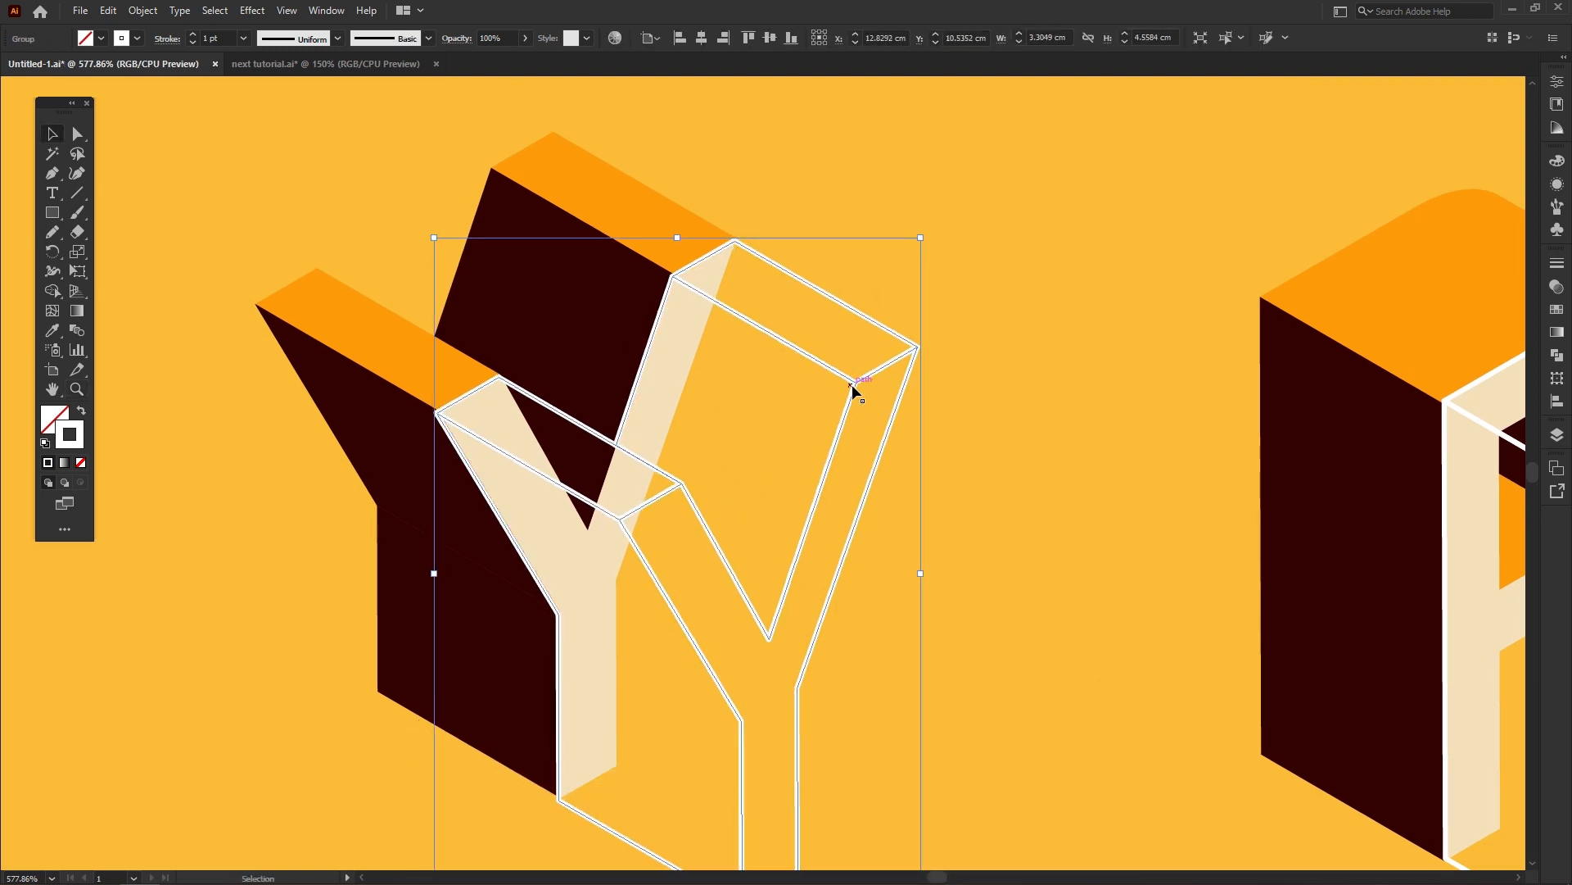
click(945, 446)
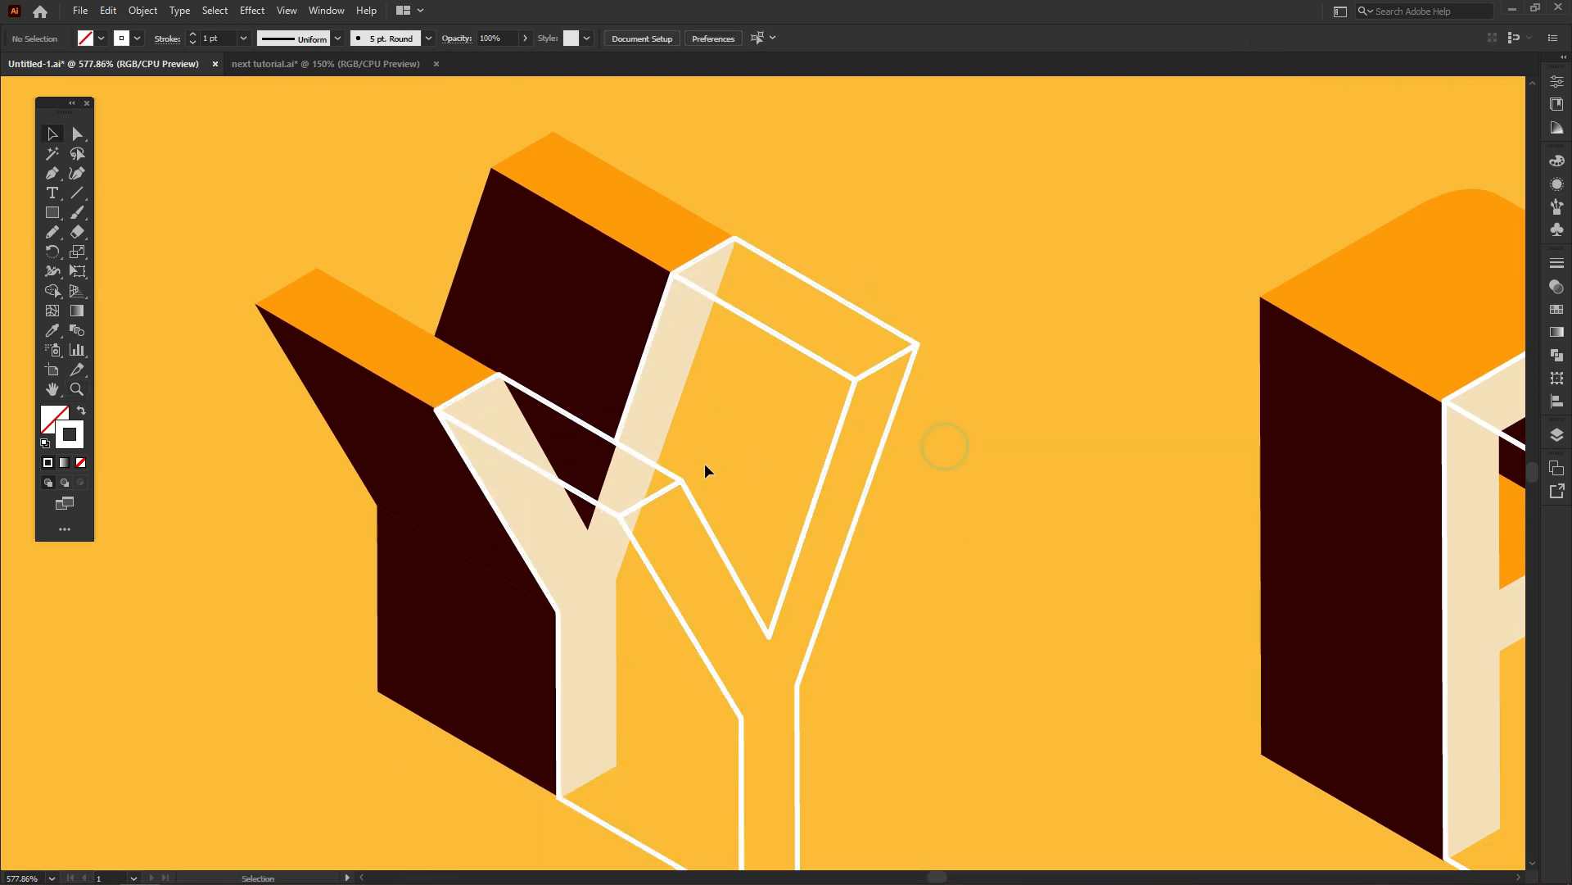
Draw a rectangle of about 2.78 by 2.67 cm below the T, with a white fill and no stroke
key(z)
alt+click(699, 465)
alt+click(696, 463)
alt+click(633, 500)
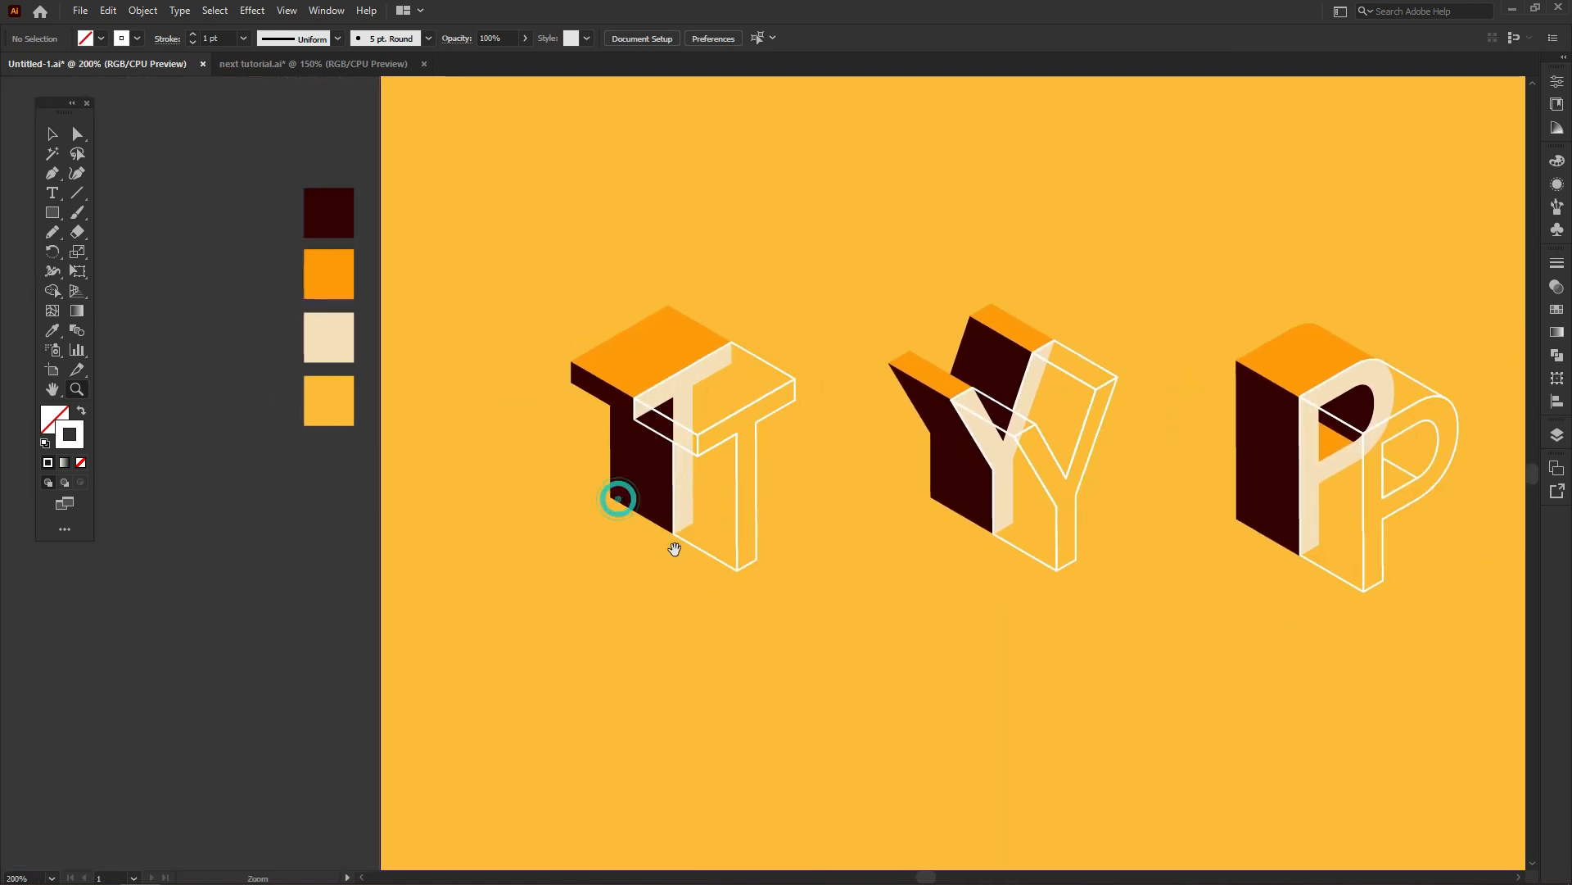
drag(502, 568, 643, 704)
key(shift+x)
Apply 3D Extrude & Bevel to the white rectangle with Isometric Top position and 0 pt depth, and expand its appearance
key(v)
click(259, 12)
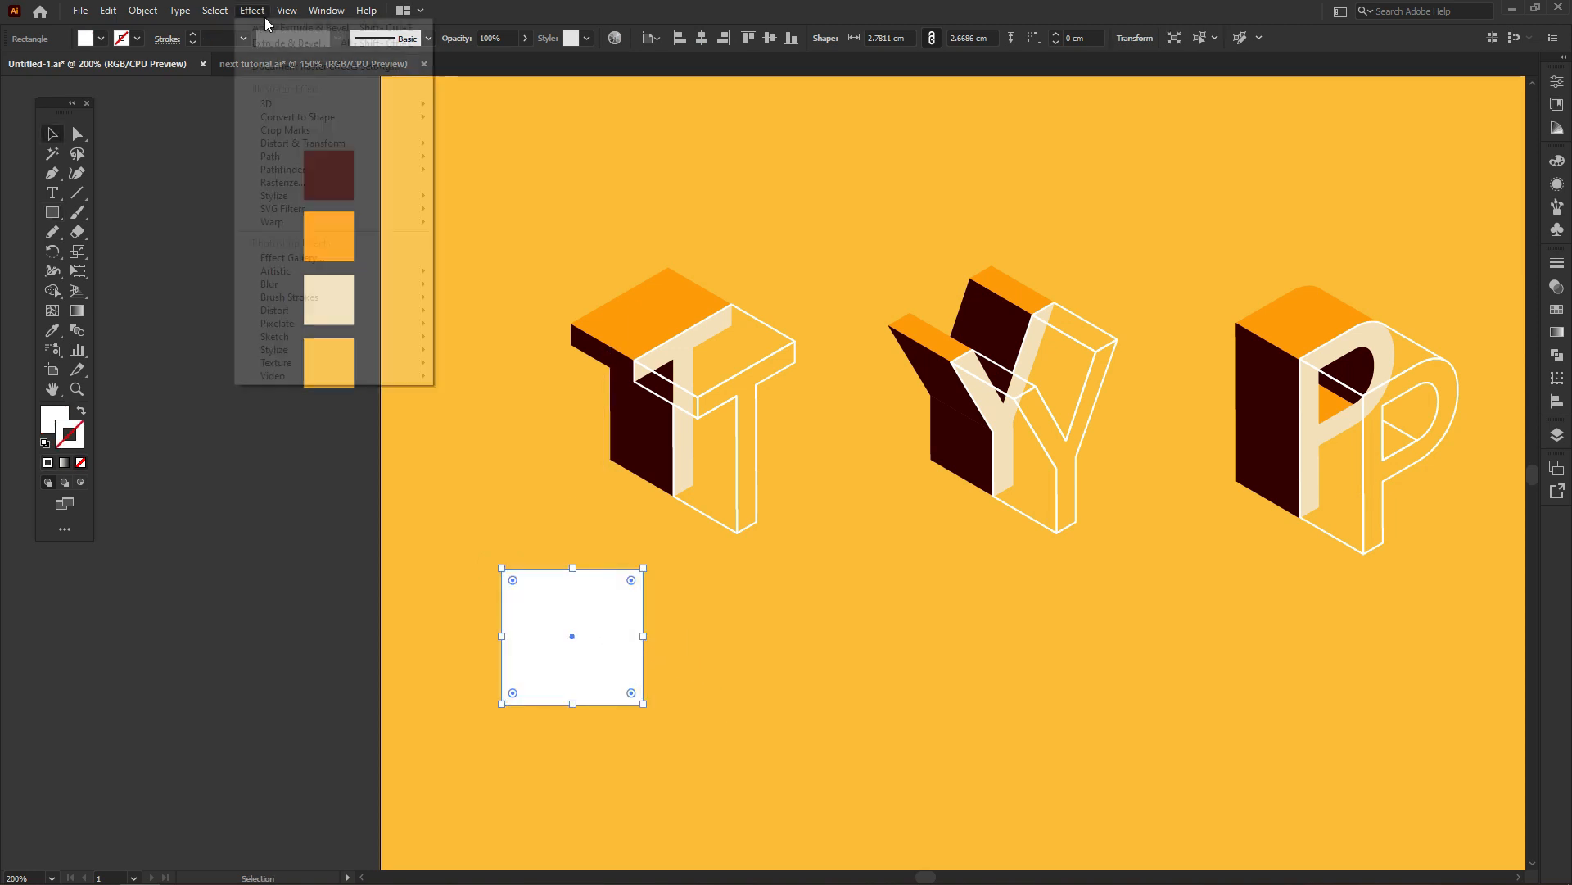
mouse_move(325, 109)
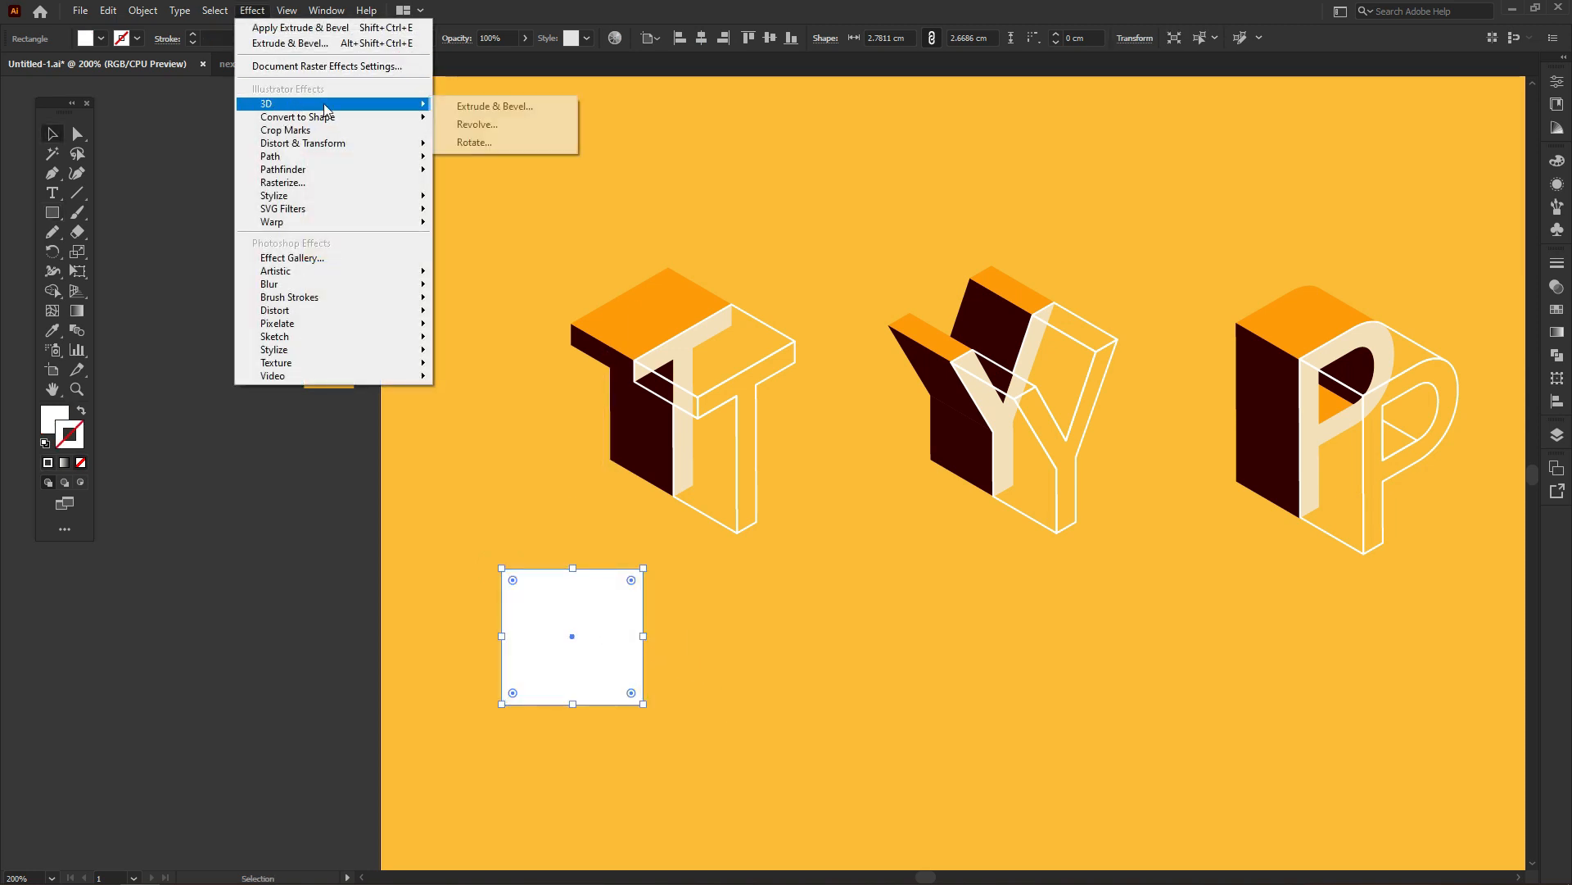
click(479, 106)
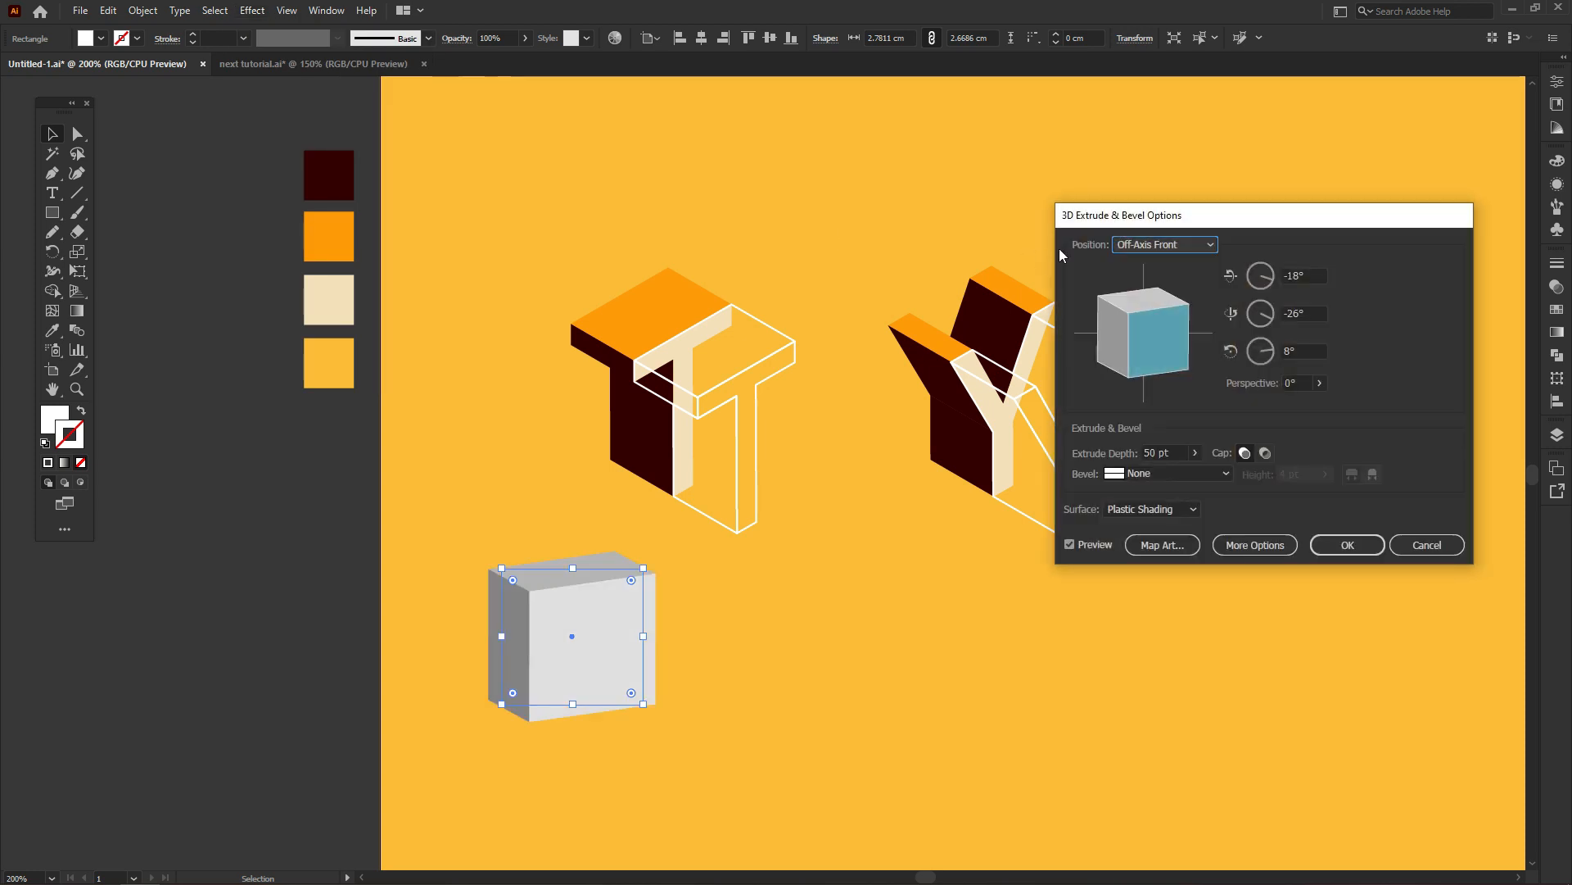
click(1179, 244)
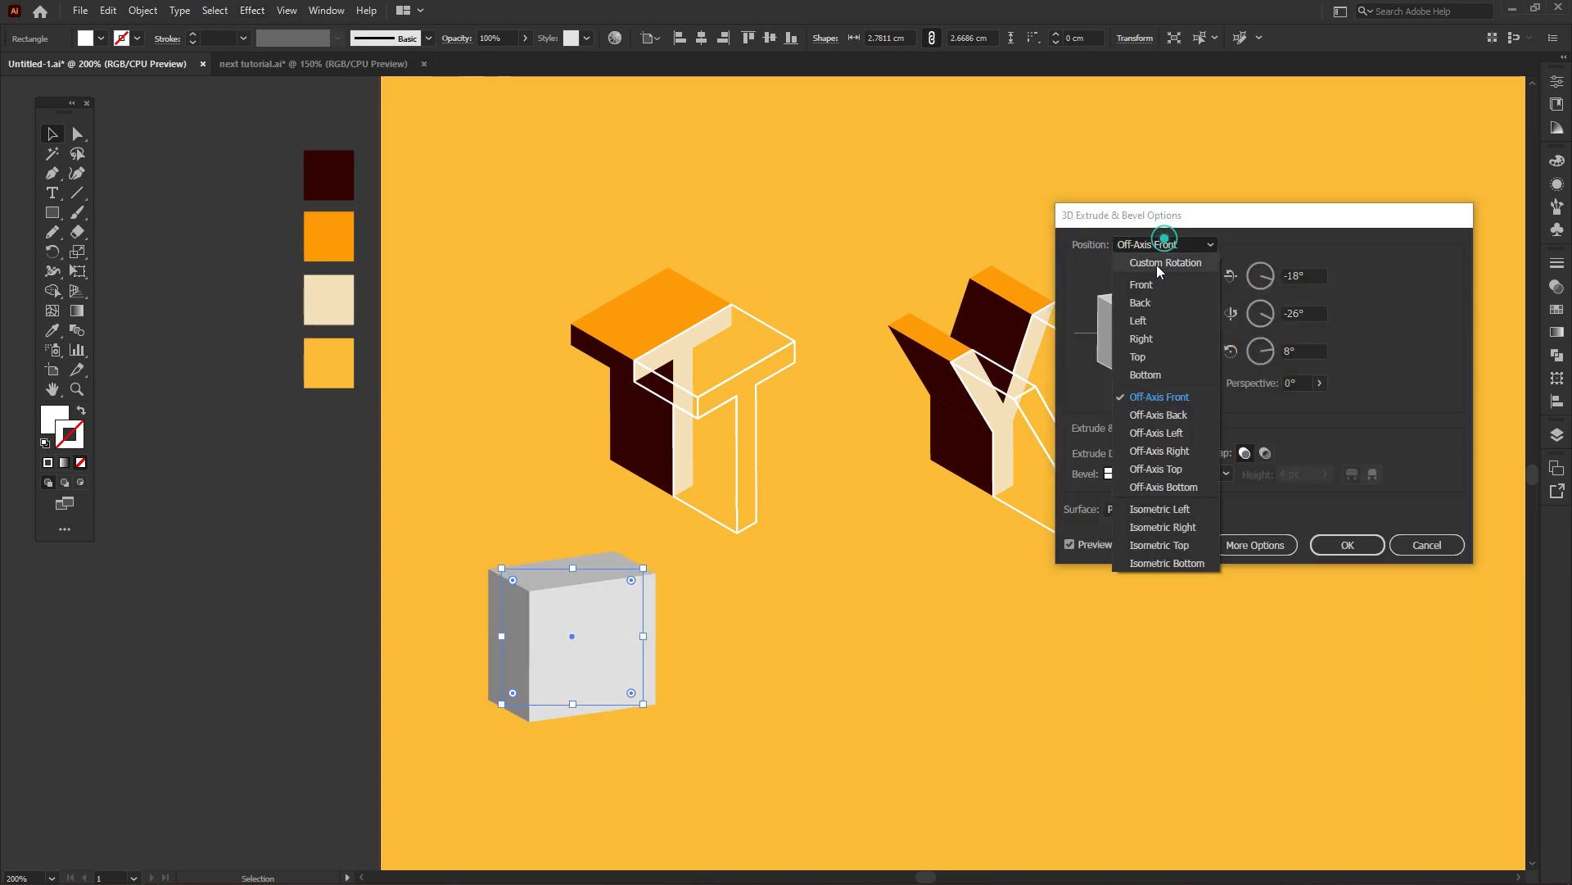
click(1156, 544)
click(1161, 452)
click(1197, 453)
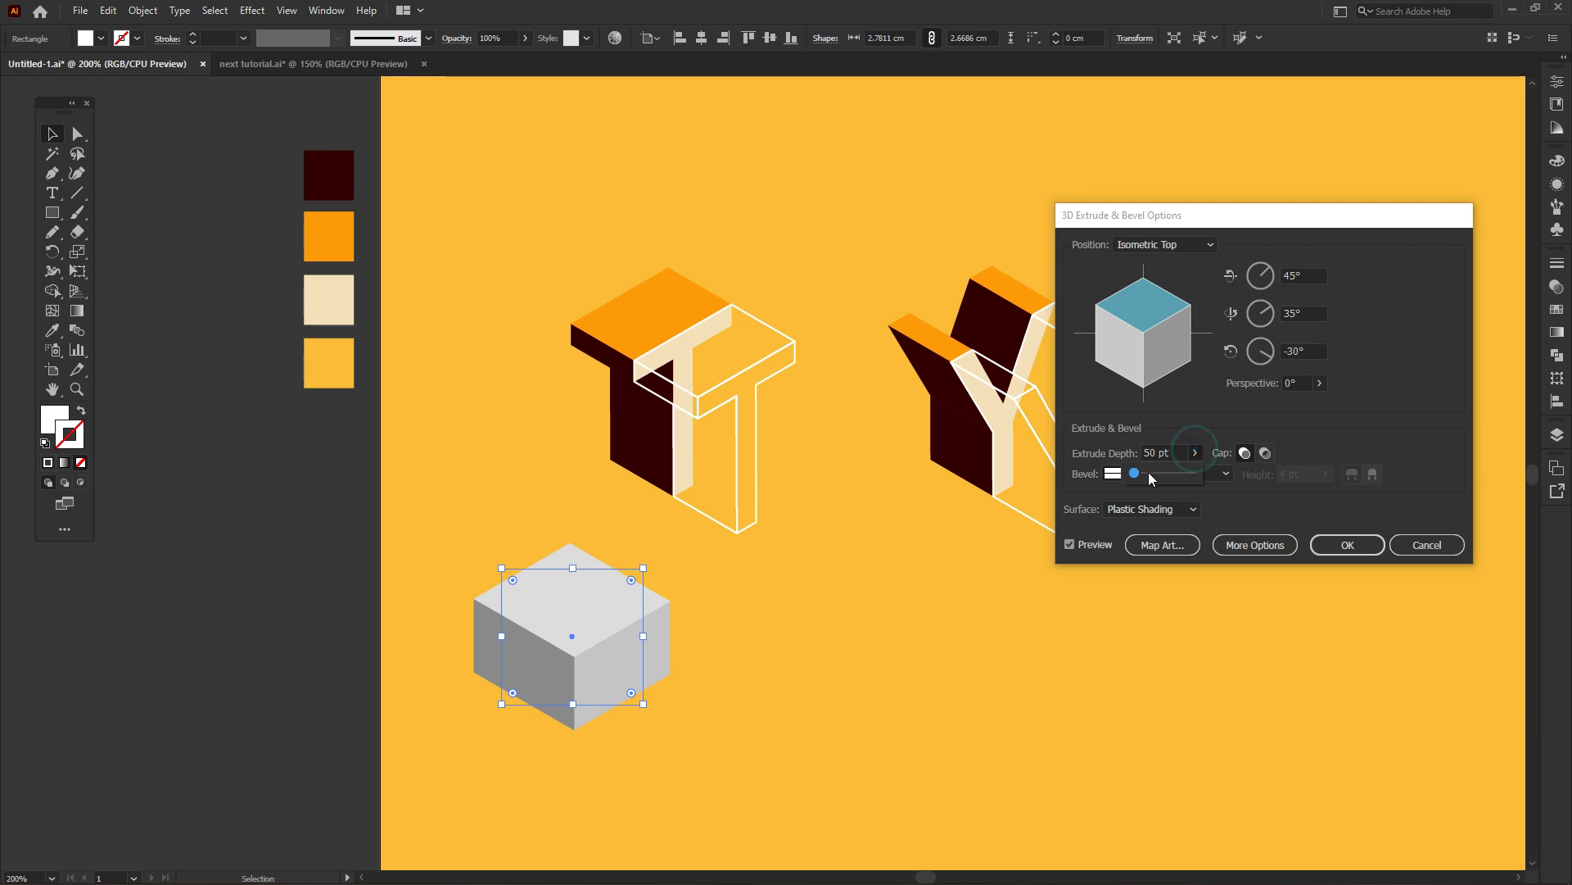
click(1331, 543)
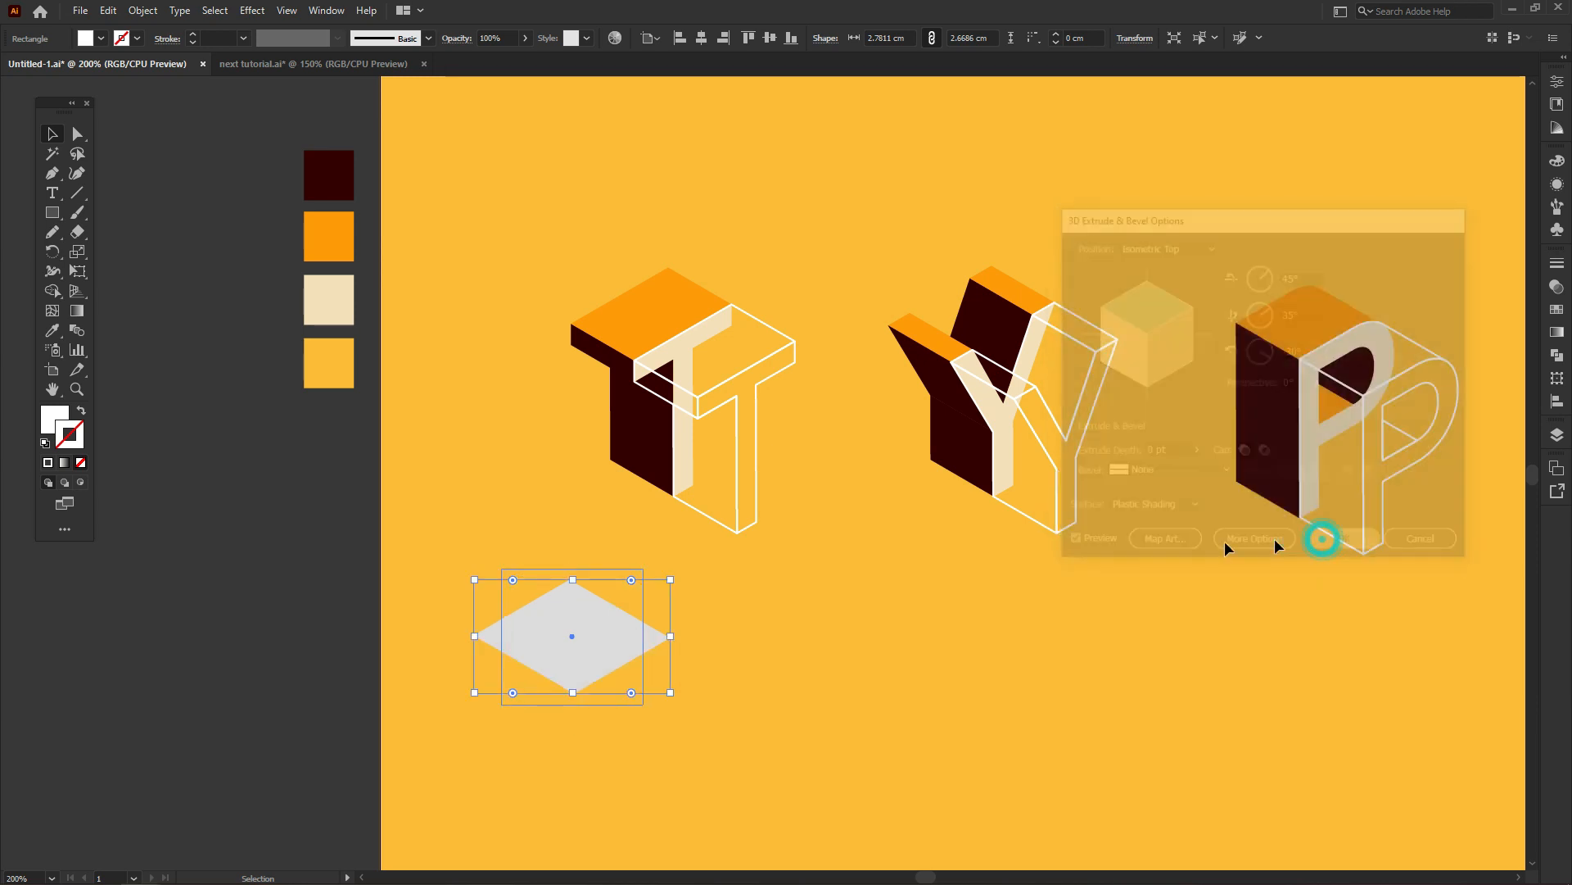
click(147, 11)
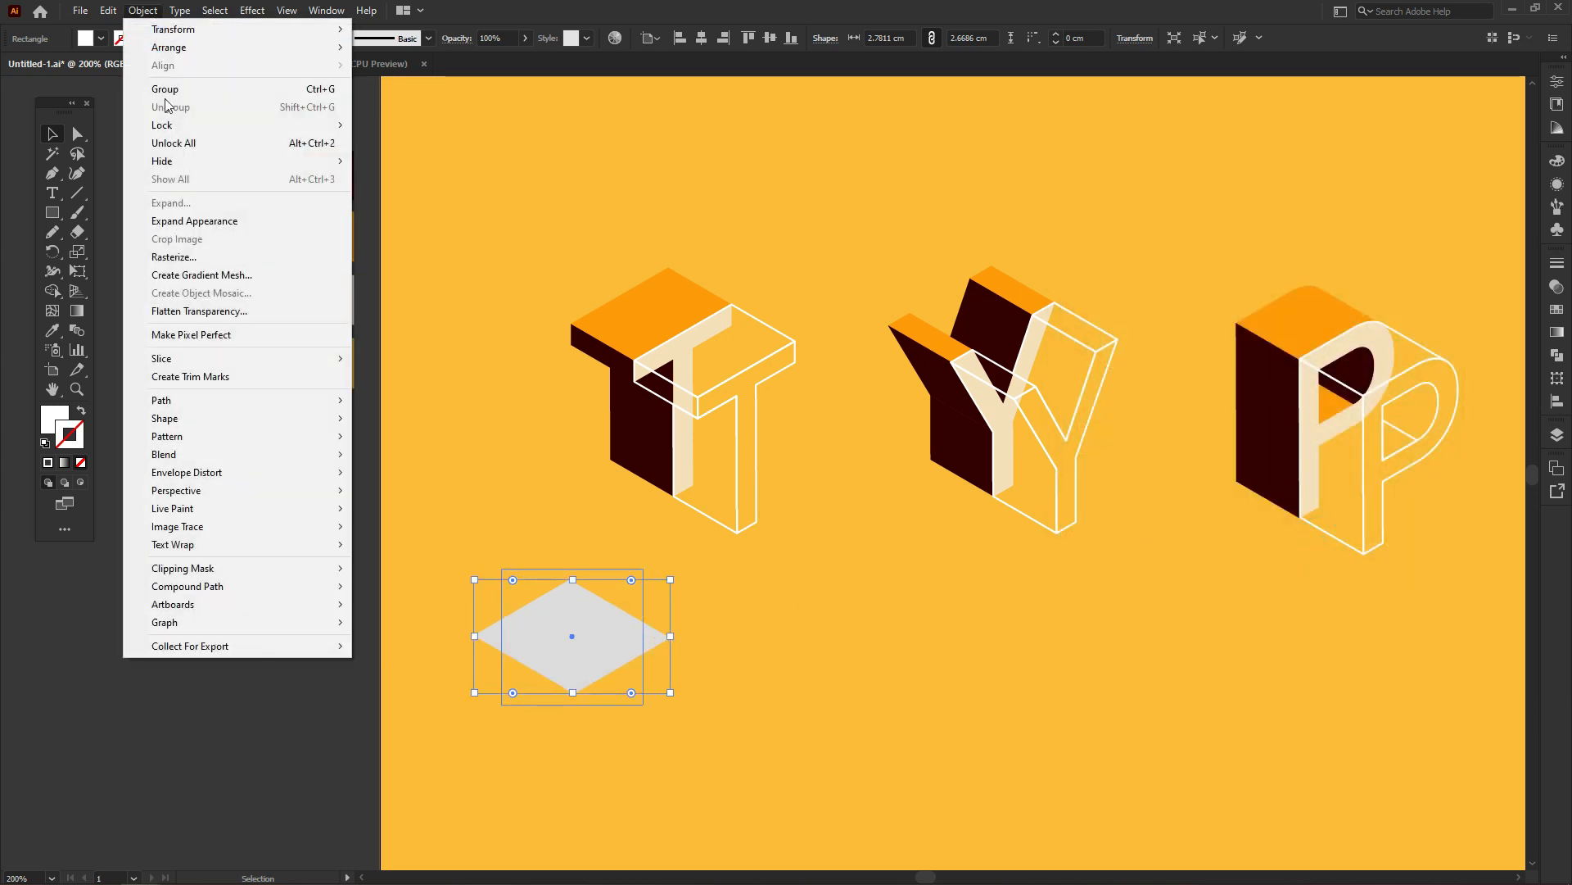
click(248, 219)
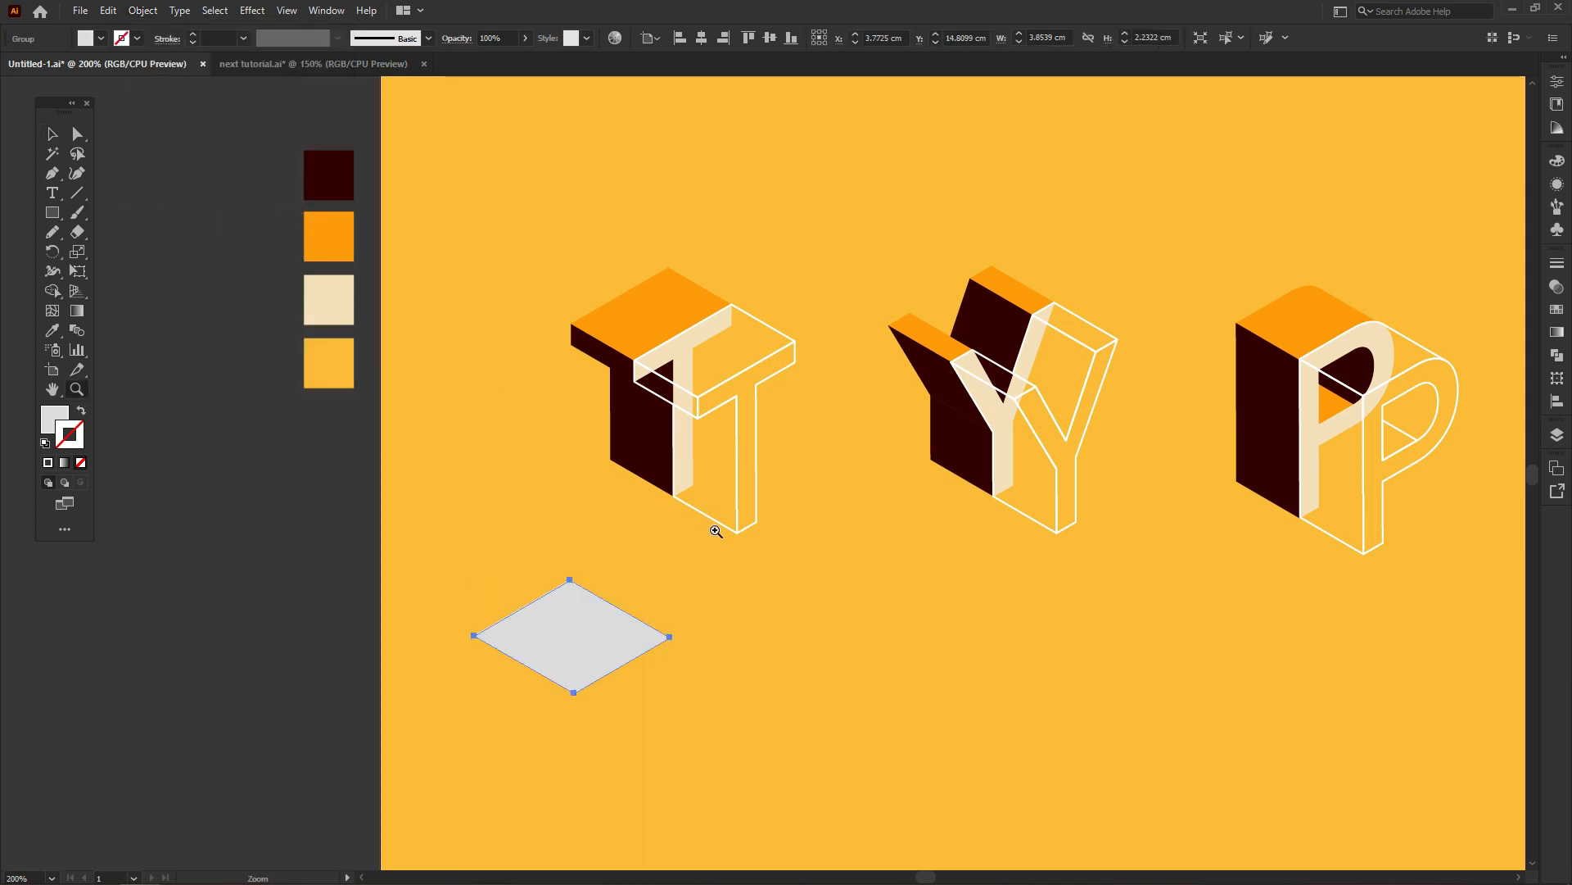
Move the flat diamond to the T's base and scale it so its edge matches the bottom of the T's dark side
scroll(614, 631, up, 1)
drag(607, 625, 668, 439)
scroll(678, 451, up, 1)
click(680, 455)
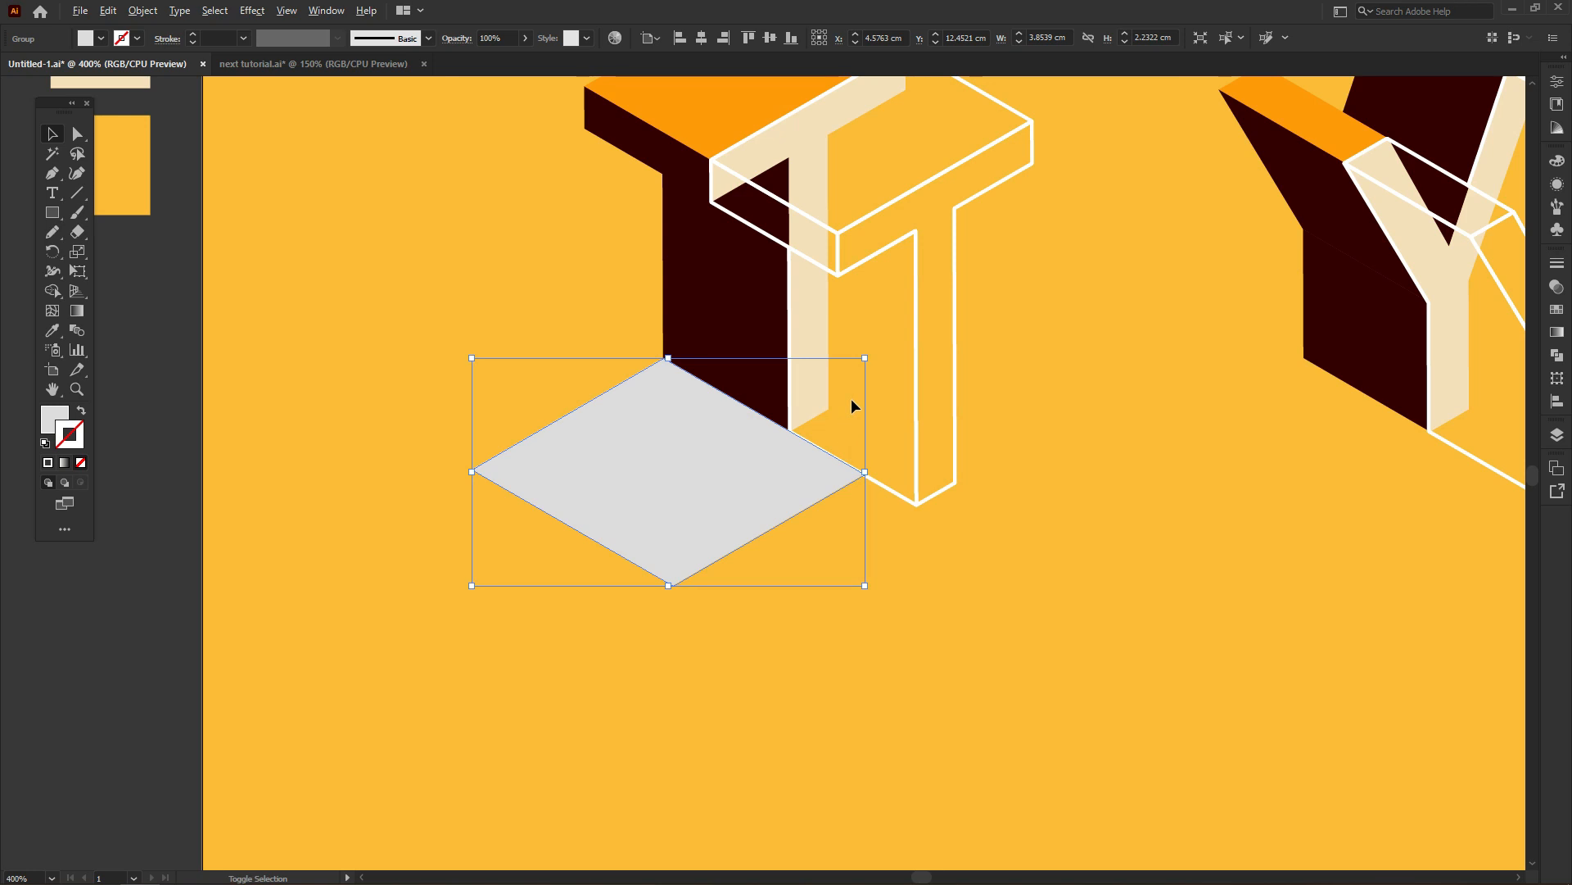
drag(864, 358, 791, 401)
drag(724, 479, 722, 434)
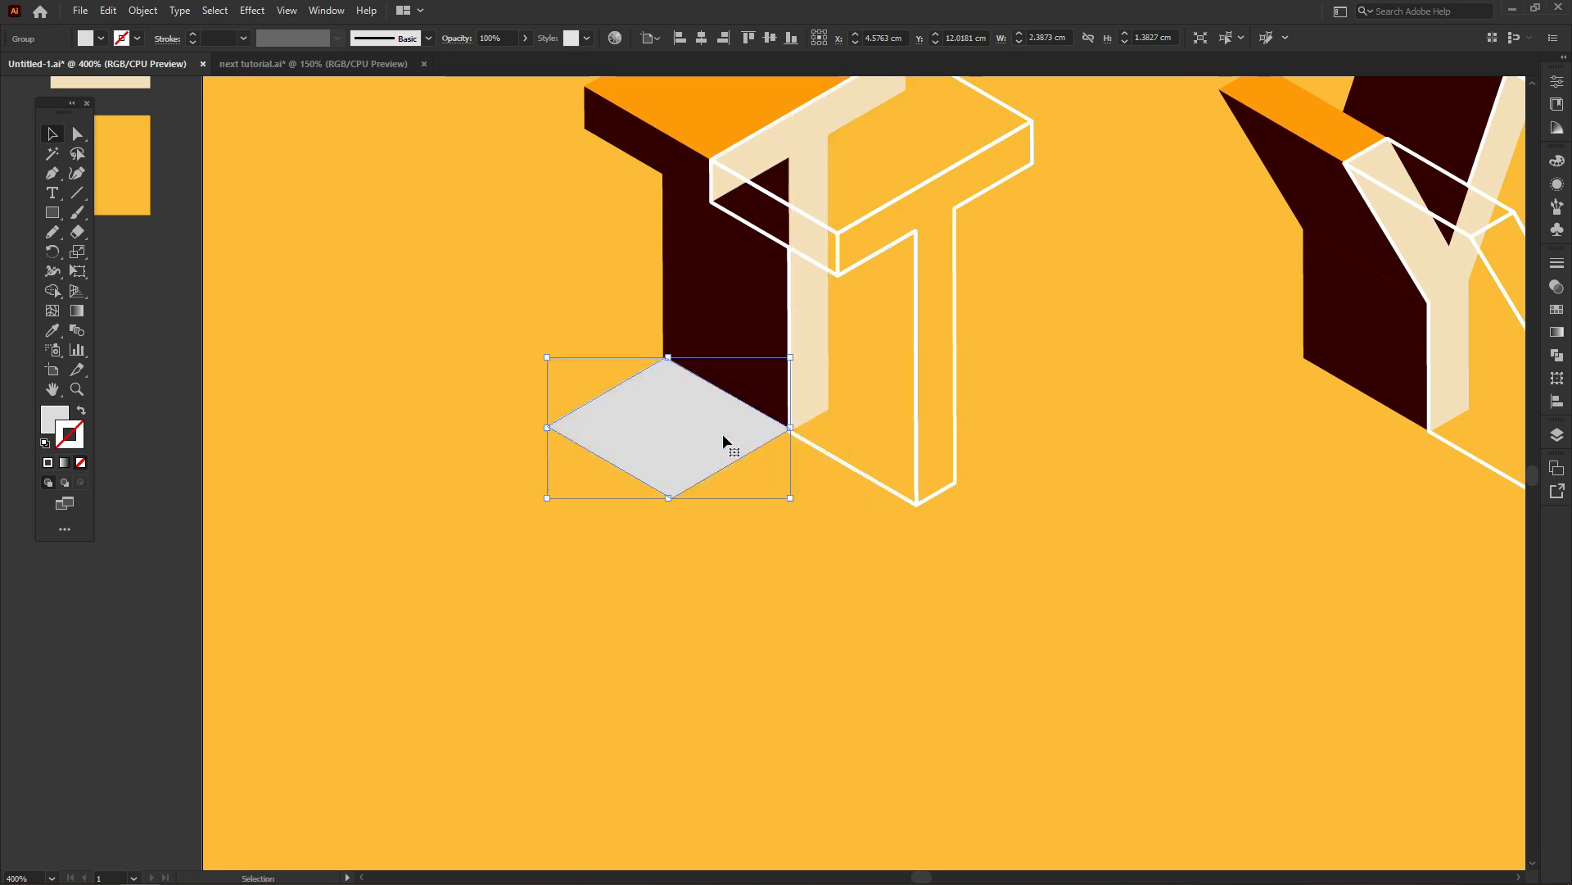
Fill the diamond with a linear gradient from white at 0% opacity, located at about 11.6%, to dark brown
click(1553, 331)
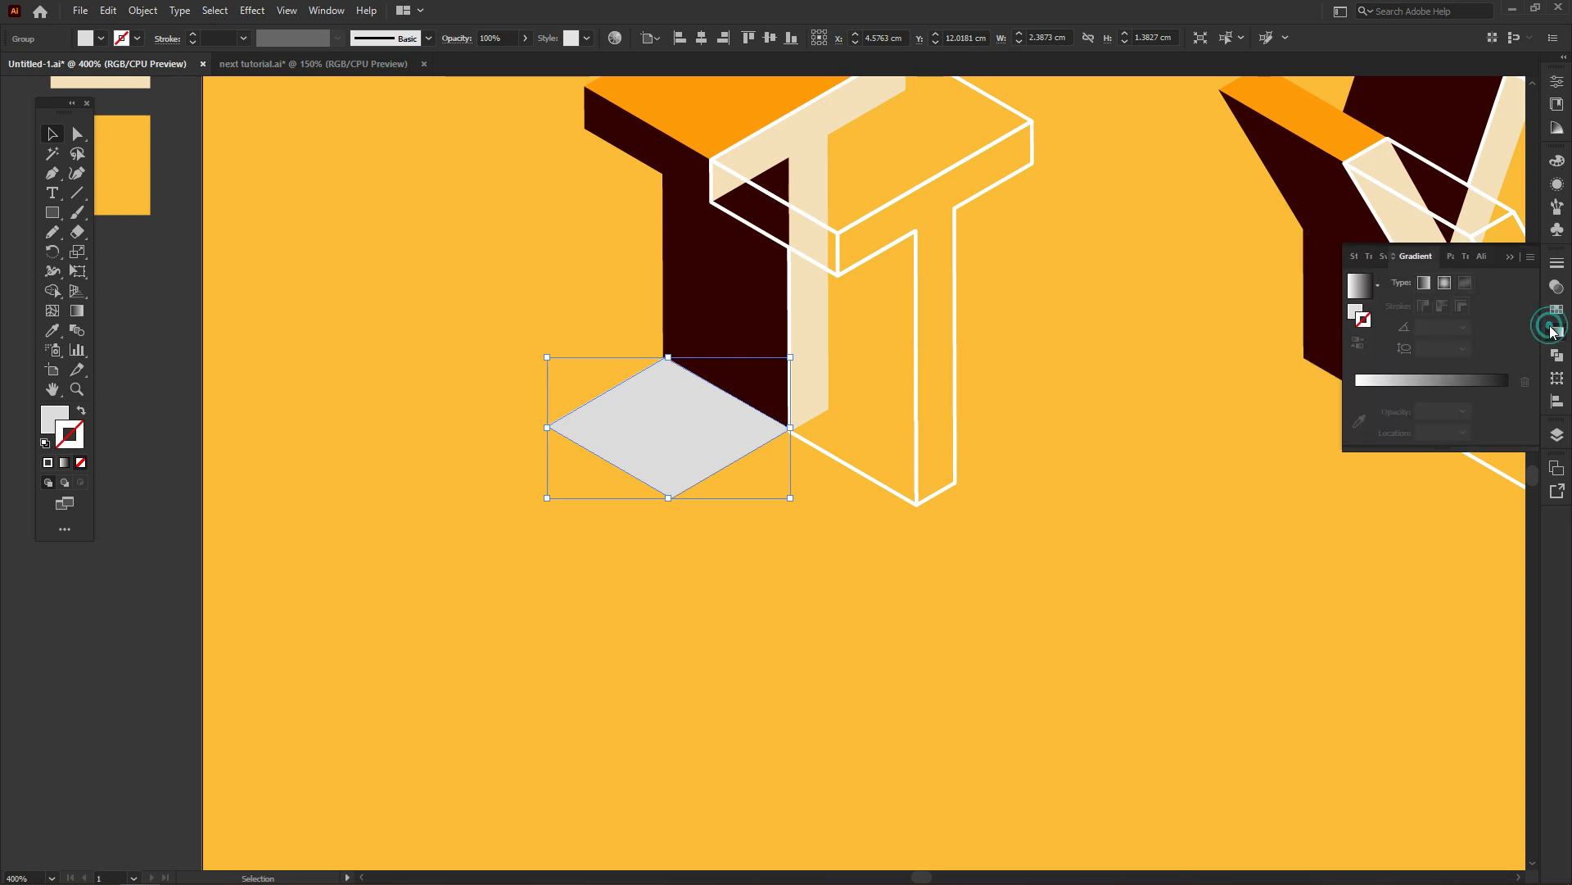
click(1366, 296)
click(1358, 412)
click(1461, 428)
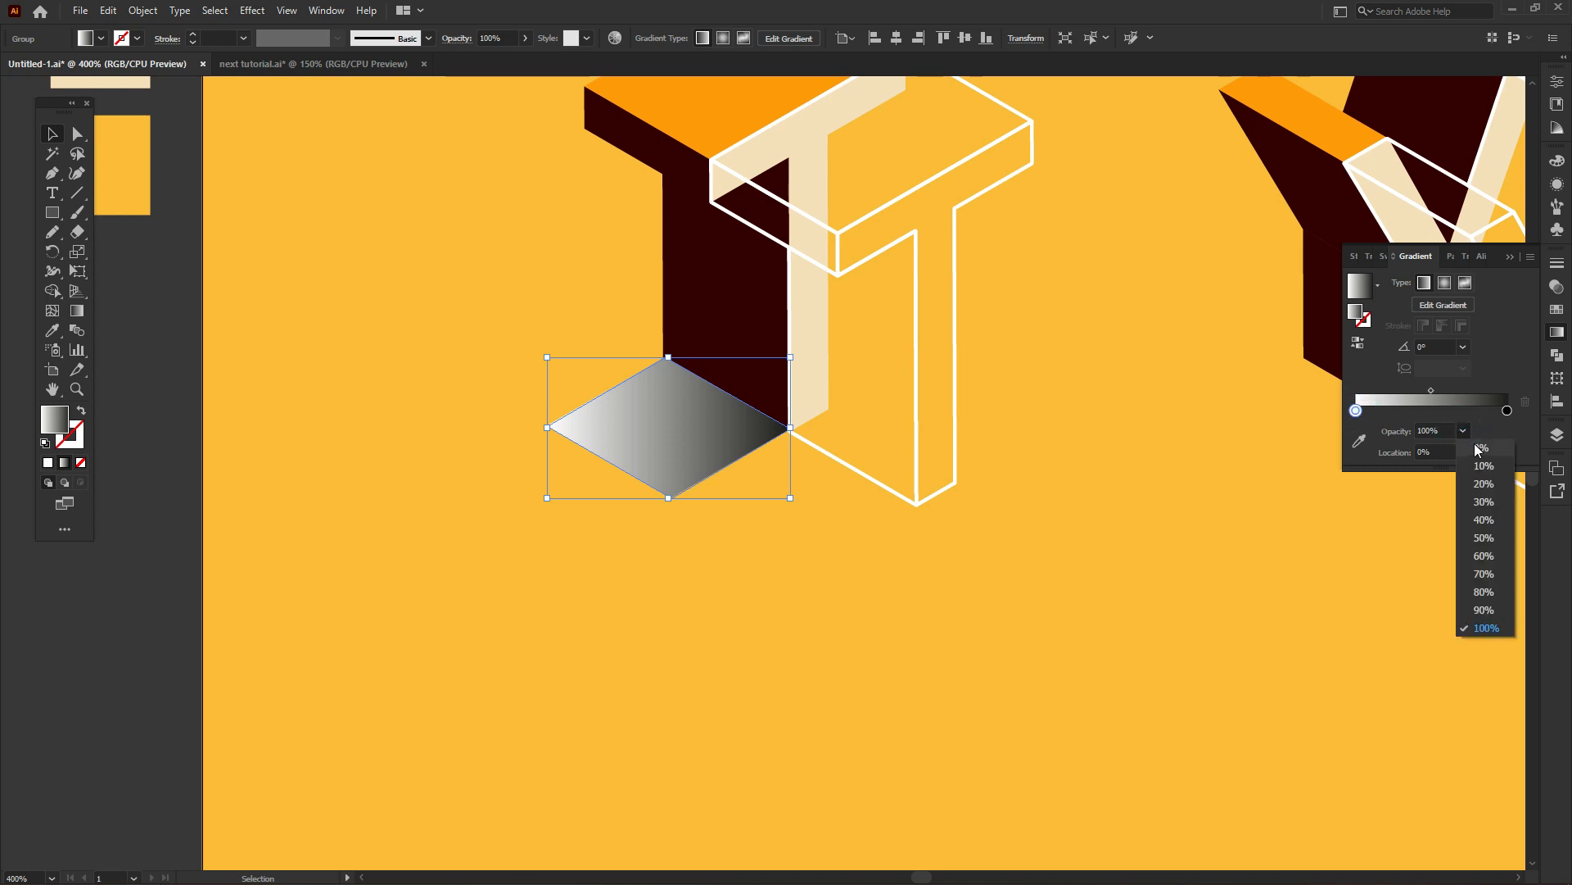
click(1478, 448)
double_click(1507, 411)
click(1412, 484)
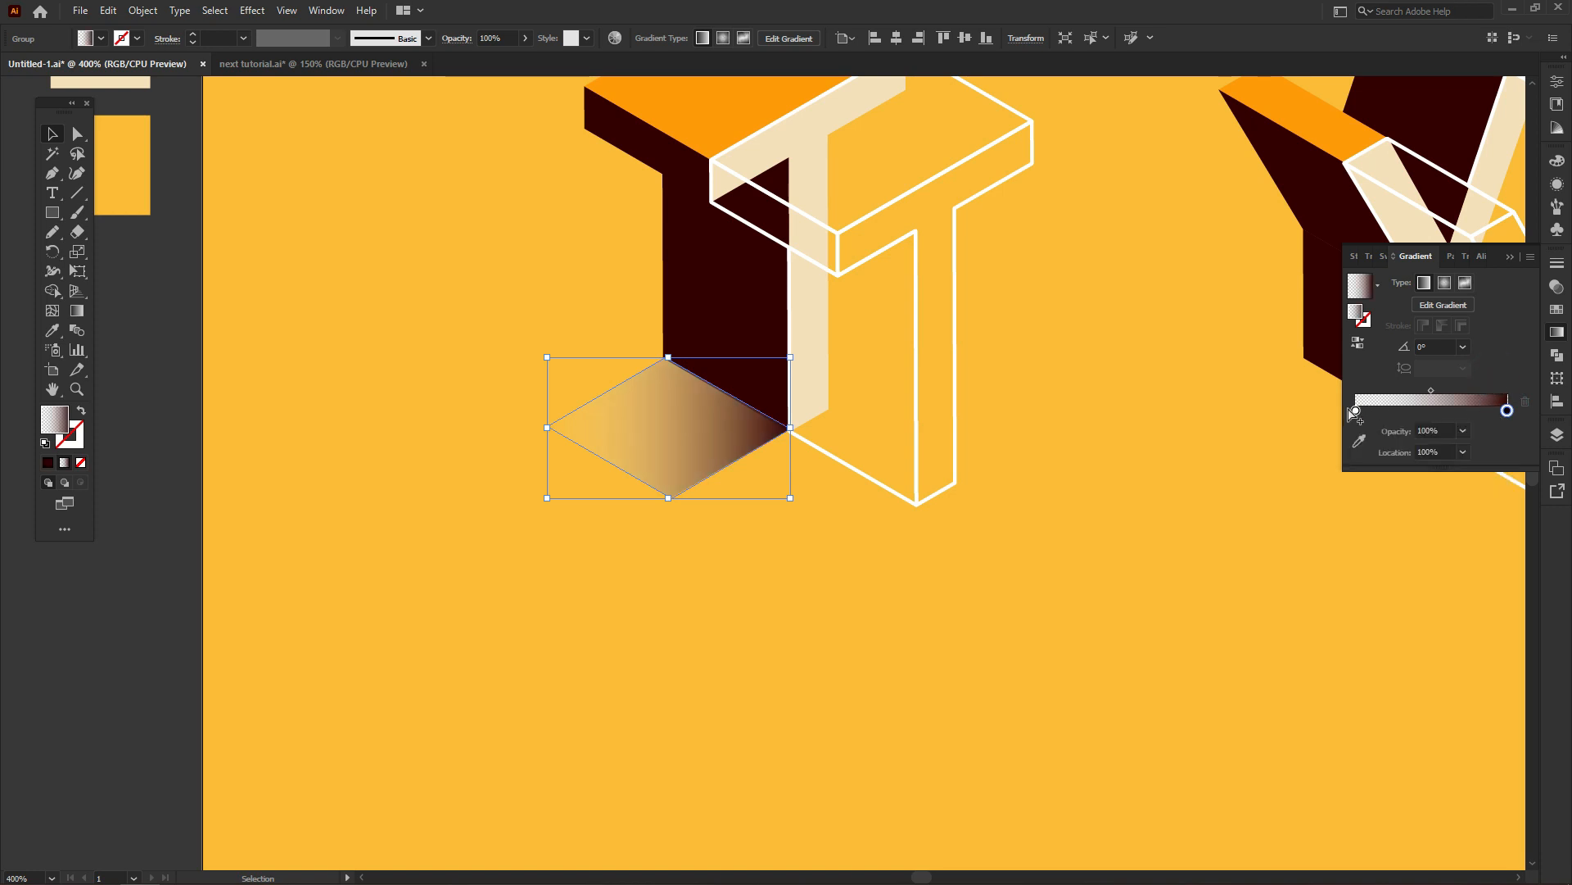
drag(1356, 411, 1374, 413)
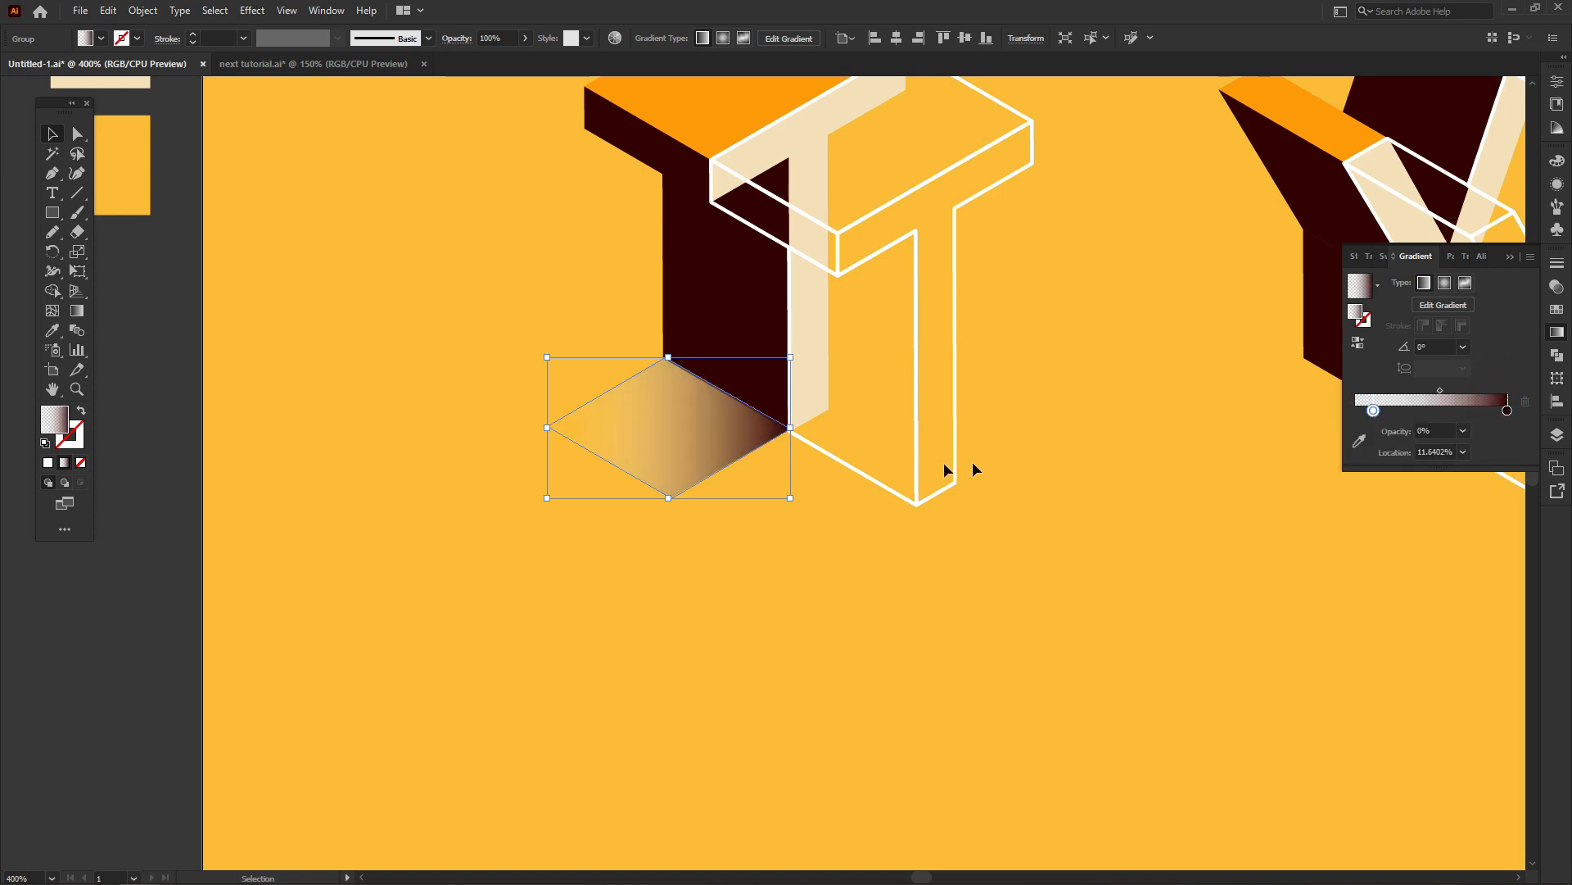
Redirect the diamond's gradient to about 37° so its dark end lies against the T and fades outward
click(711, 442)
key(g)
drag(577, 491, 766, 331)
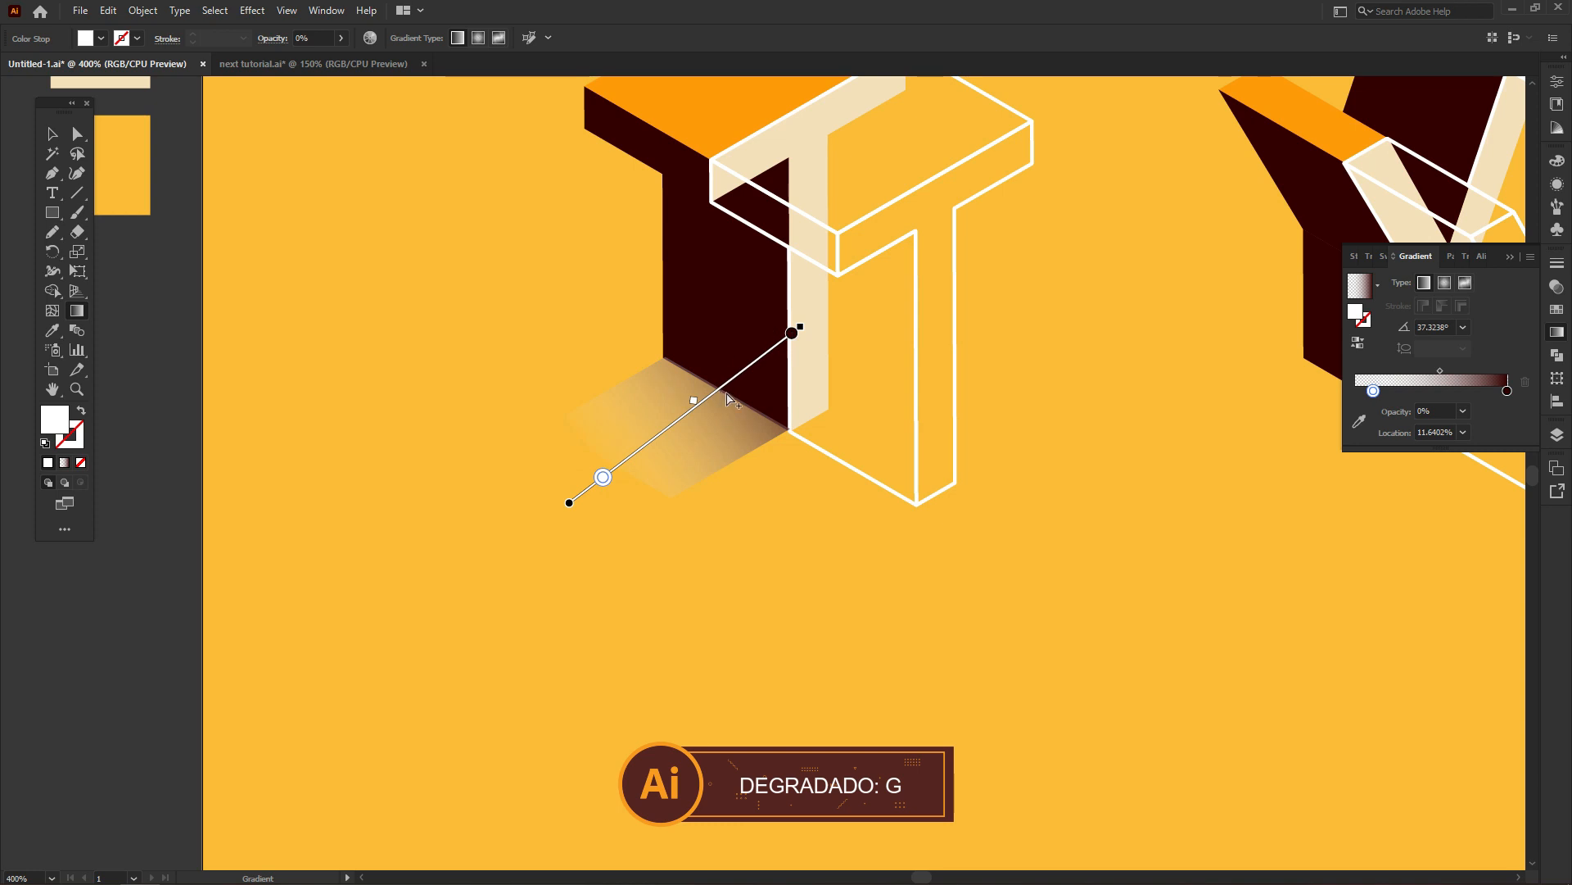
drag(732, 381, 716, 392)
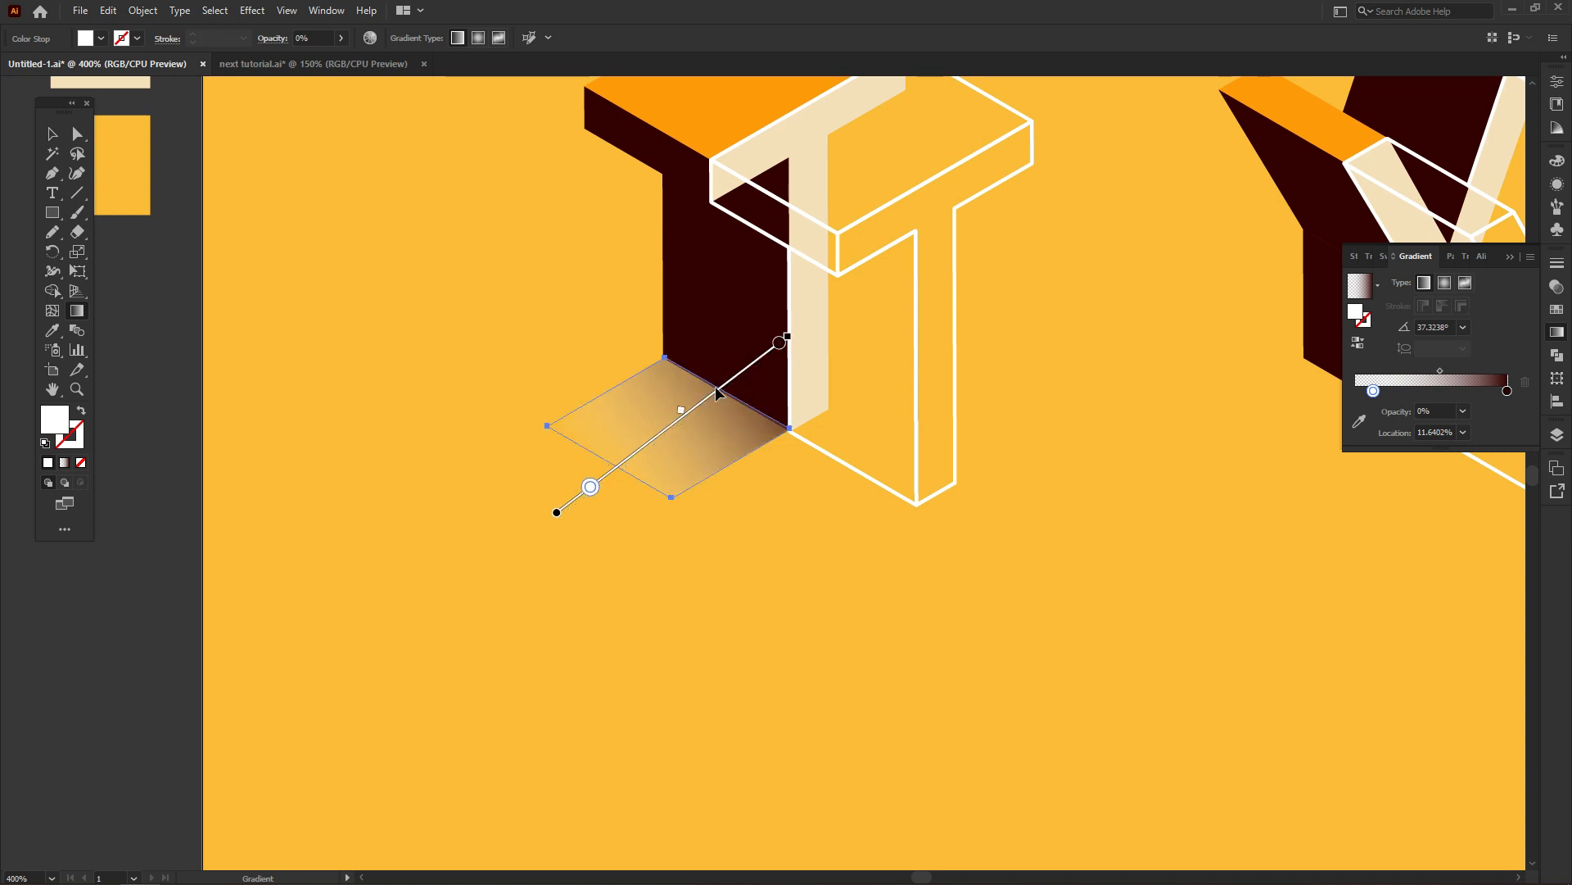
key(v)
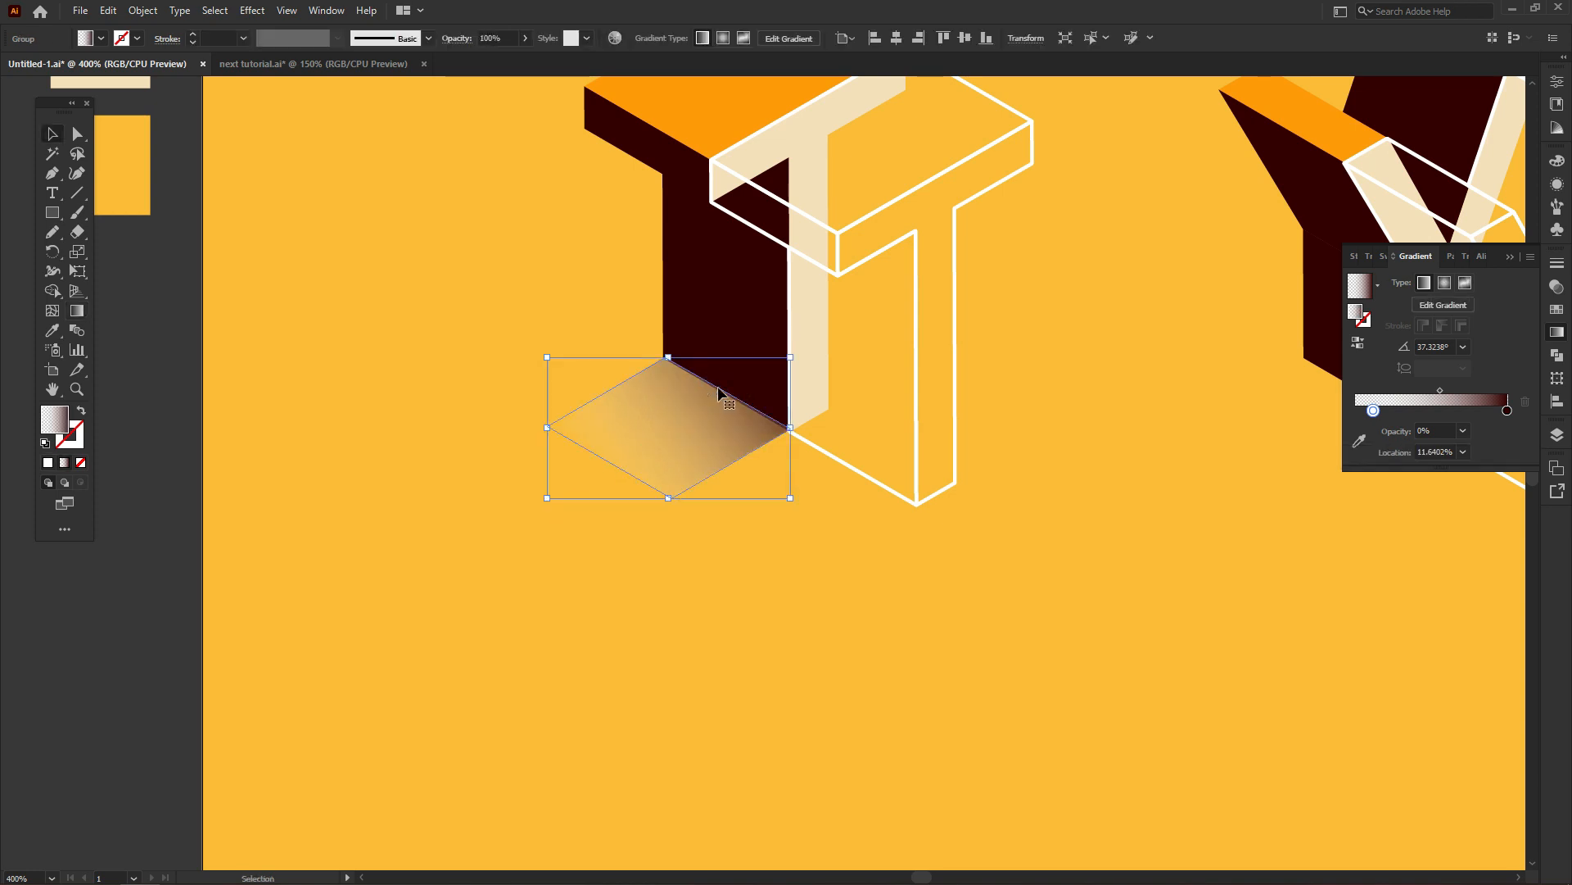
Set the T shadow's blending mode to Multiply
click(1555, 285)
click(1417, 289)
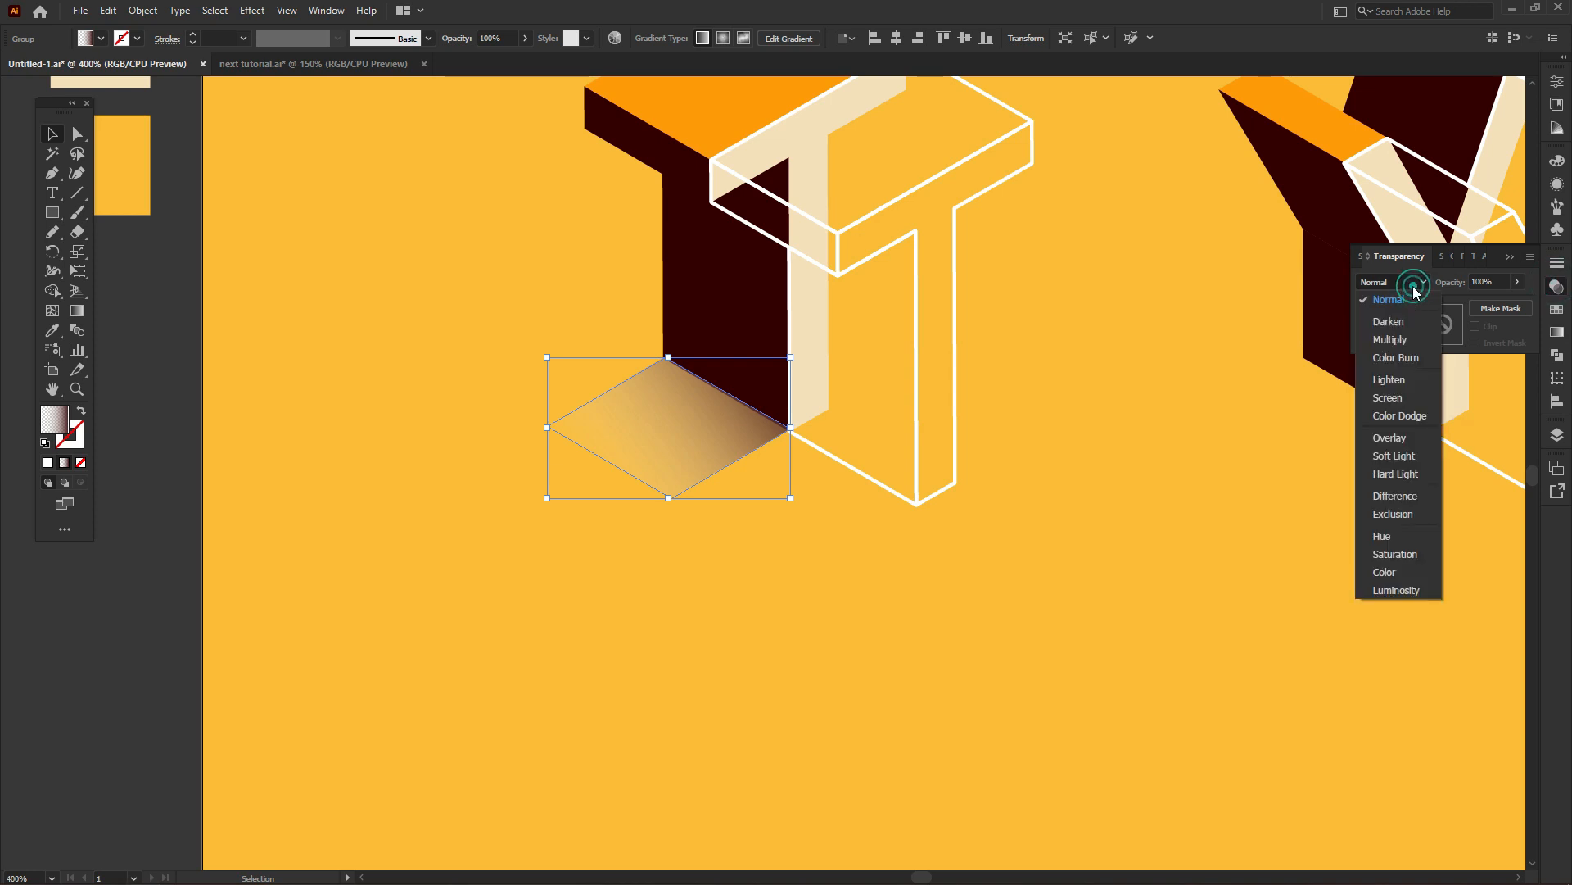
click(1408, 332)
click(1128, 420)
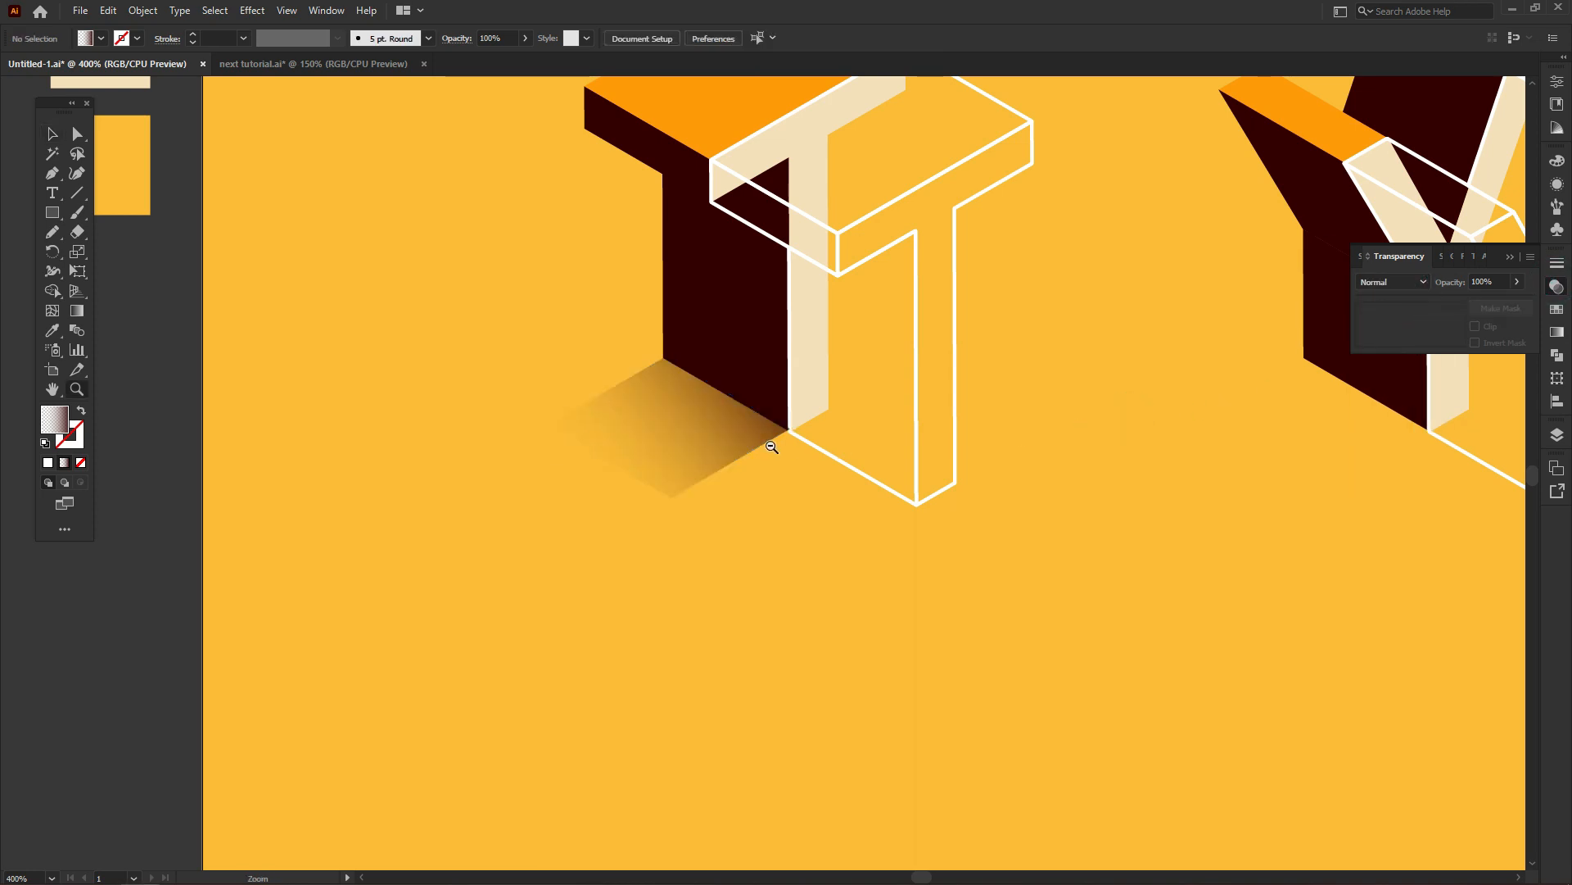
Bring the solid T and its white outline to the front, above the shadow
ctrl+alt+click(771, 447)
ctrl+alt+click(770, 451)
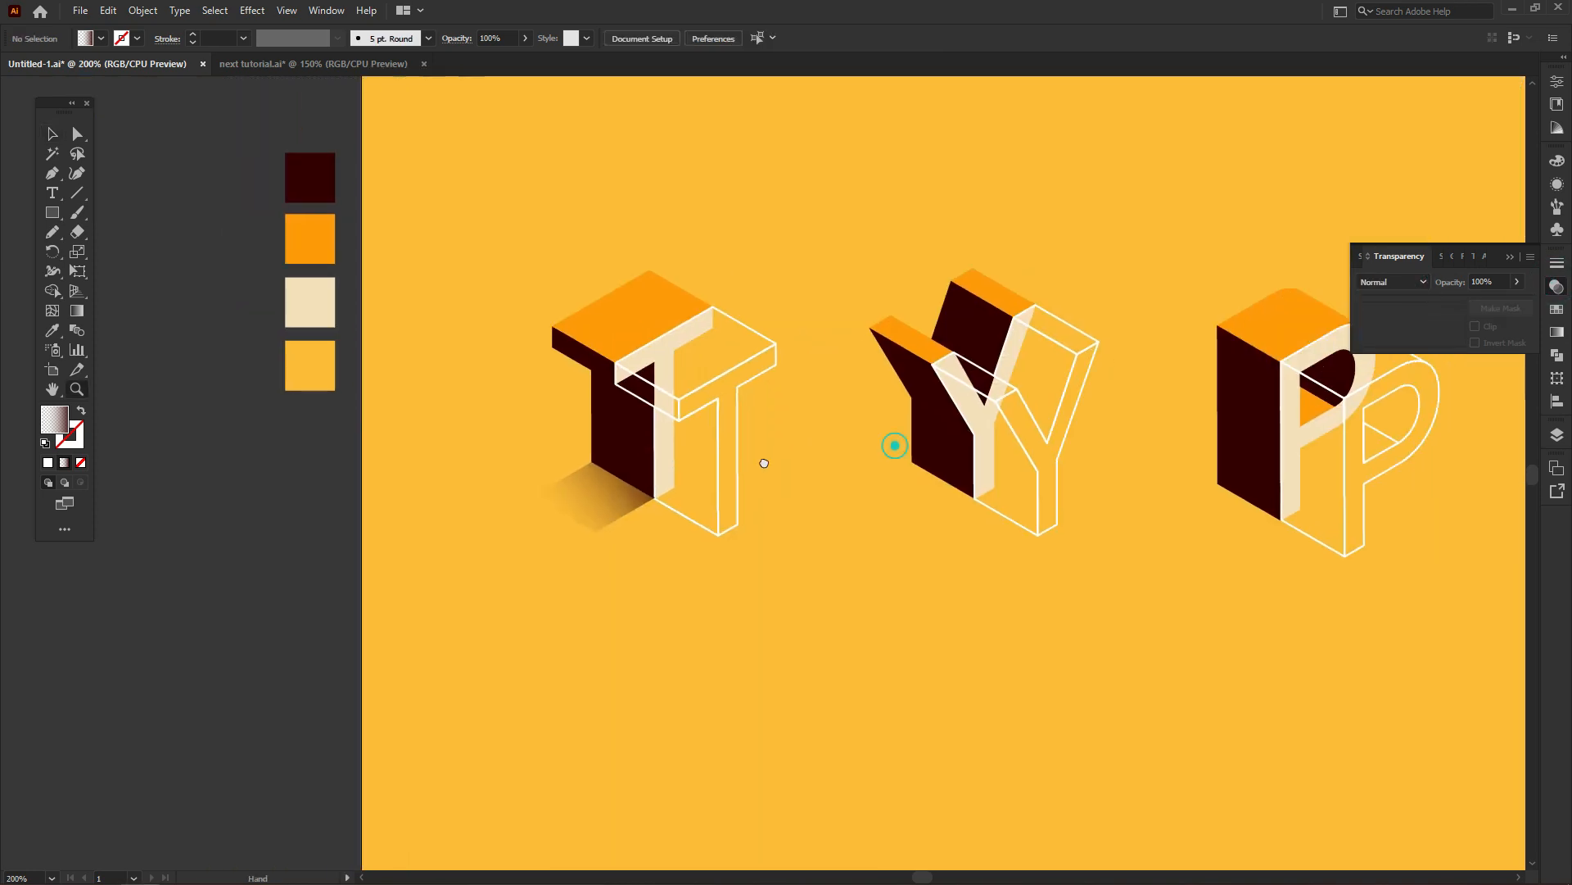
drag(644, 345, 644, 344)
right_click(648, 338)
mouse_move(692, 542)
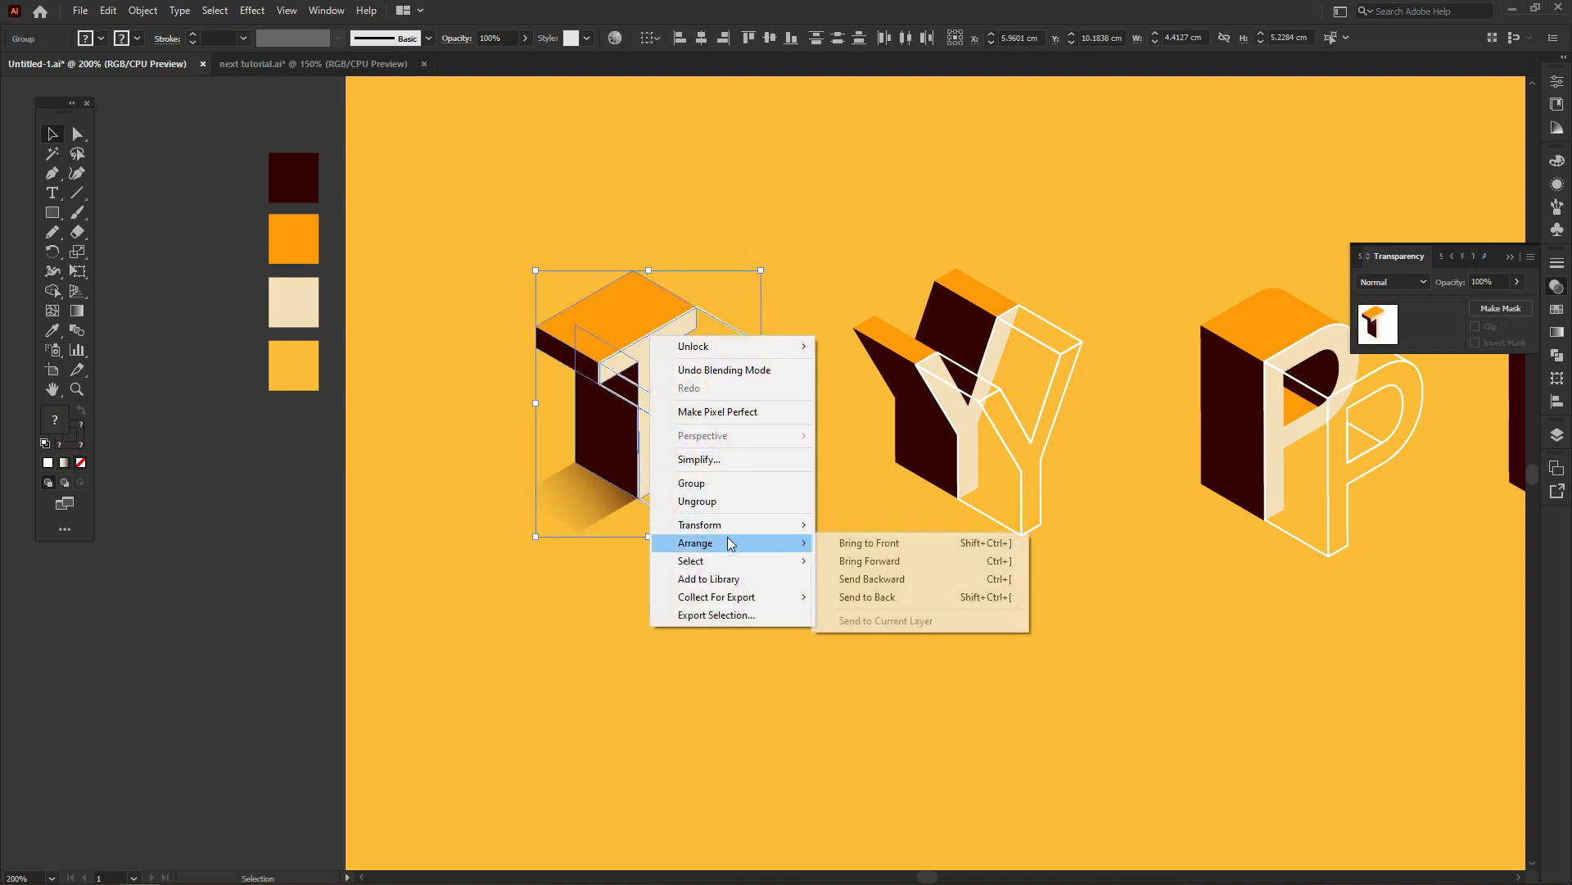
click(861, 544)
click(819, 498)
Rotate the T shadow's gradient slightly steeper with the Gradient tool
drag(819, 498, 715, 480)
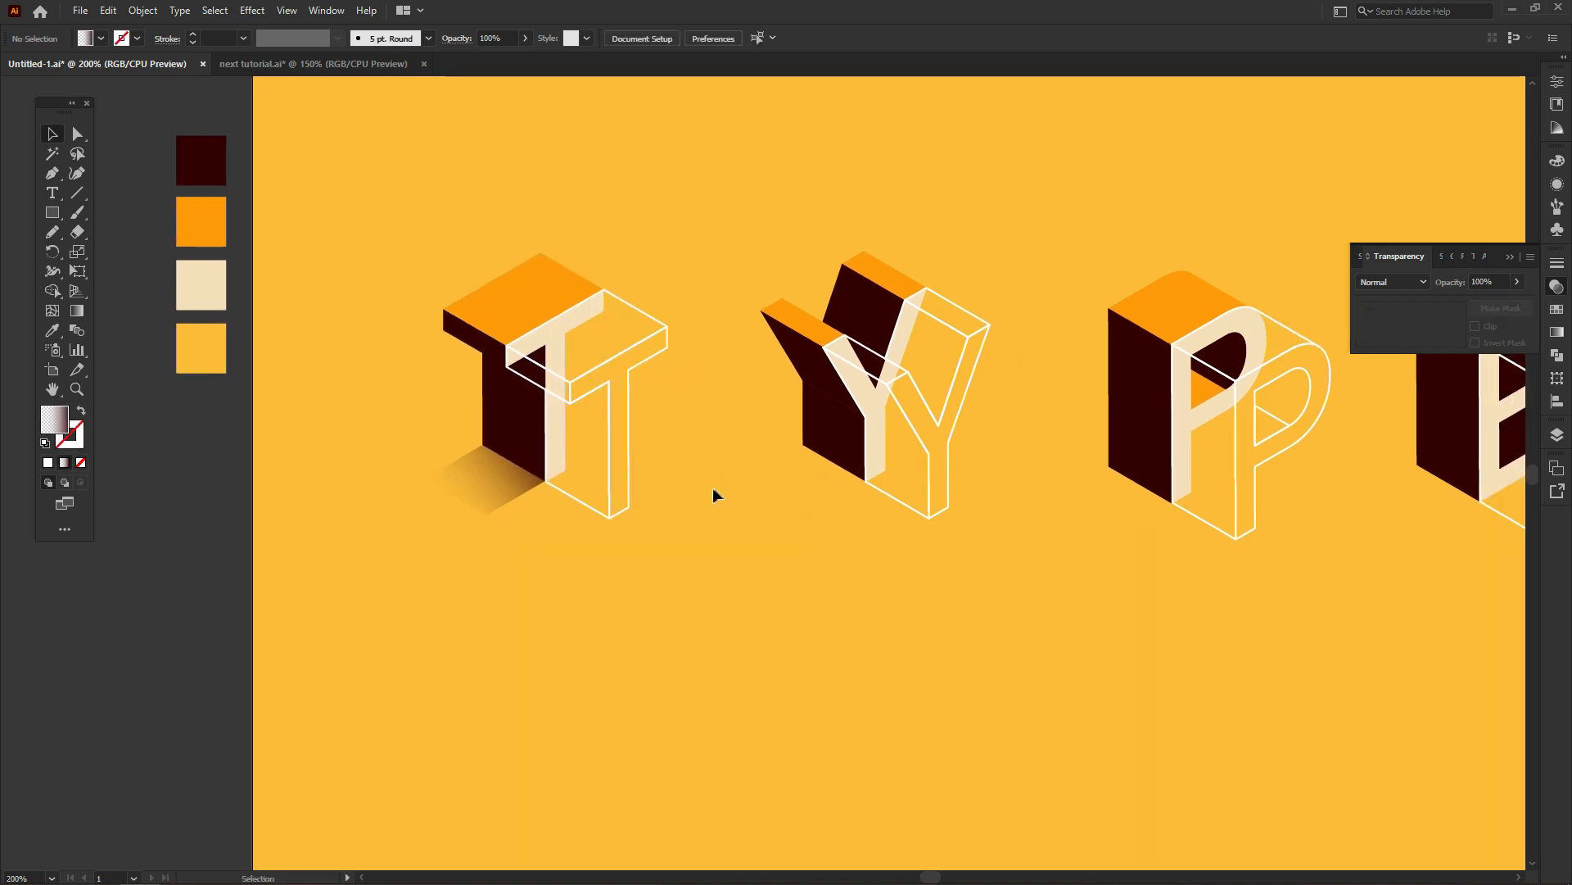
click(511, 487)
ctrl+click(542, 465)
ctrl+click(622, 467)
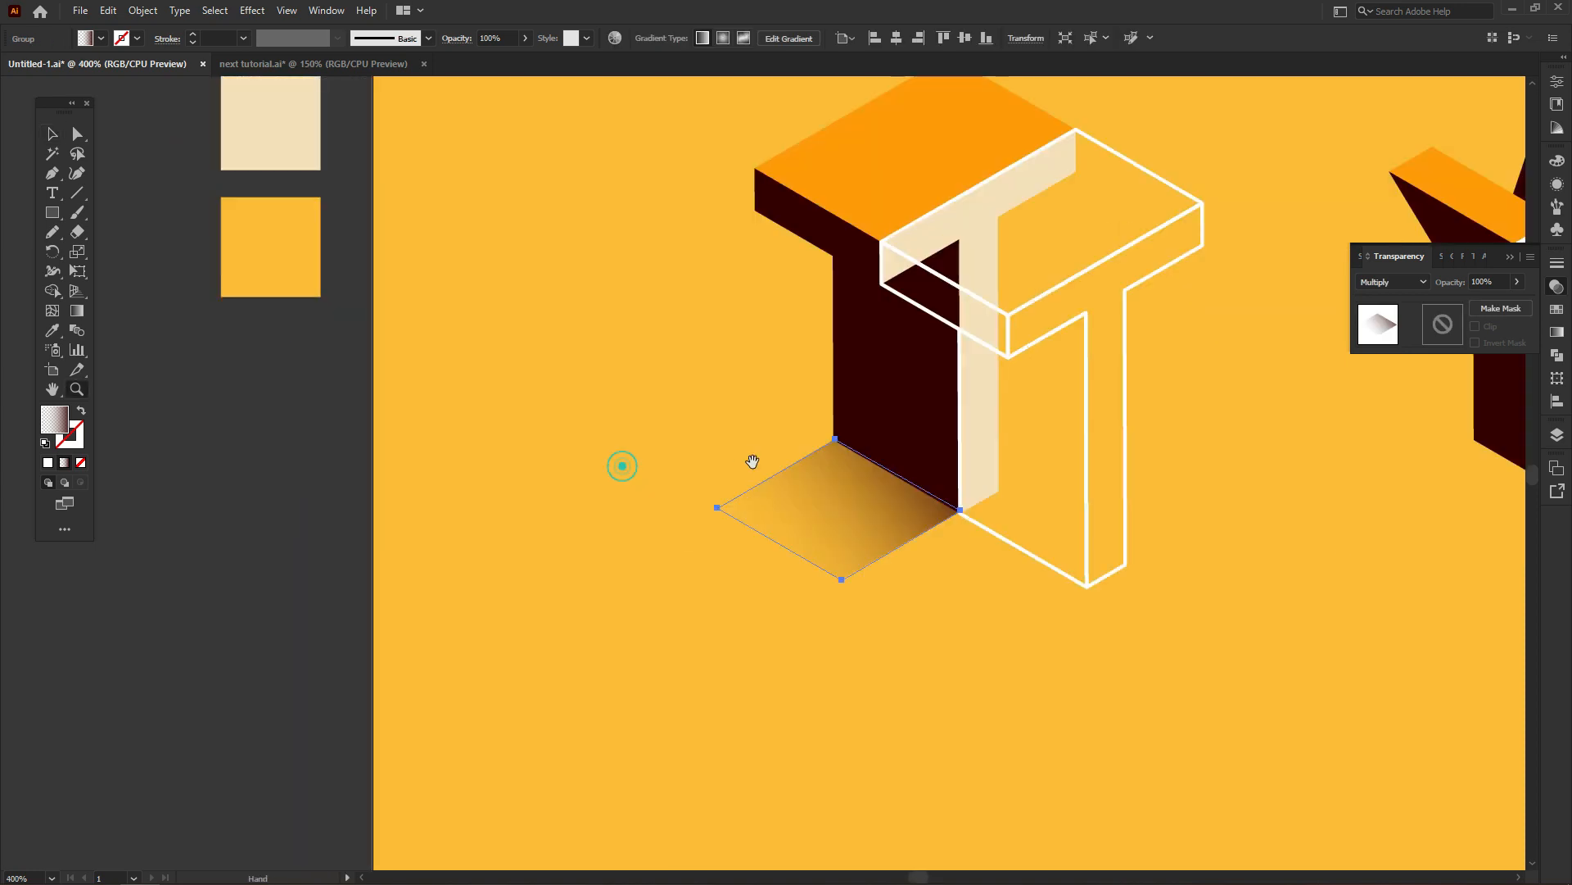
drag(752, 461, 727, 458)
key(g)
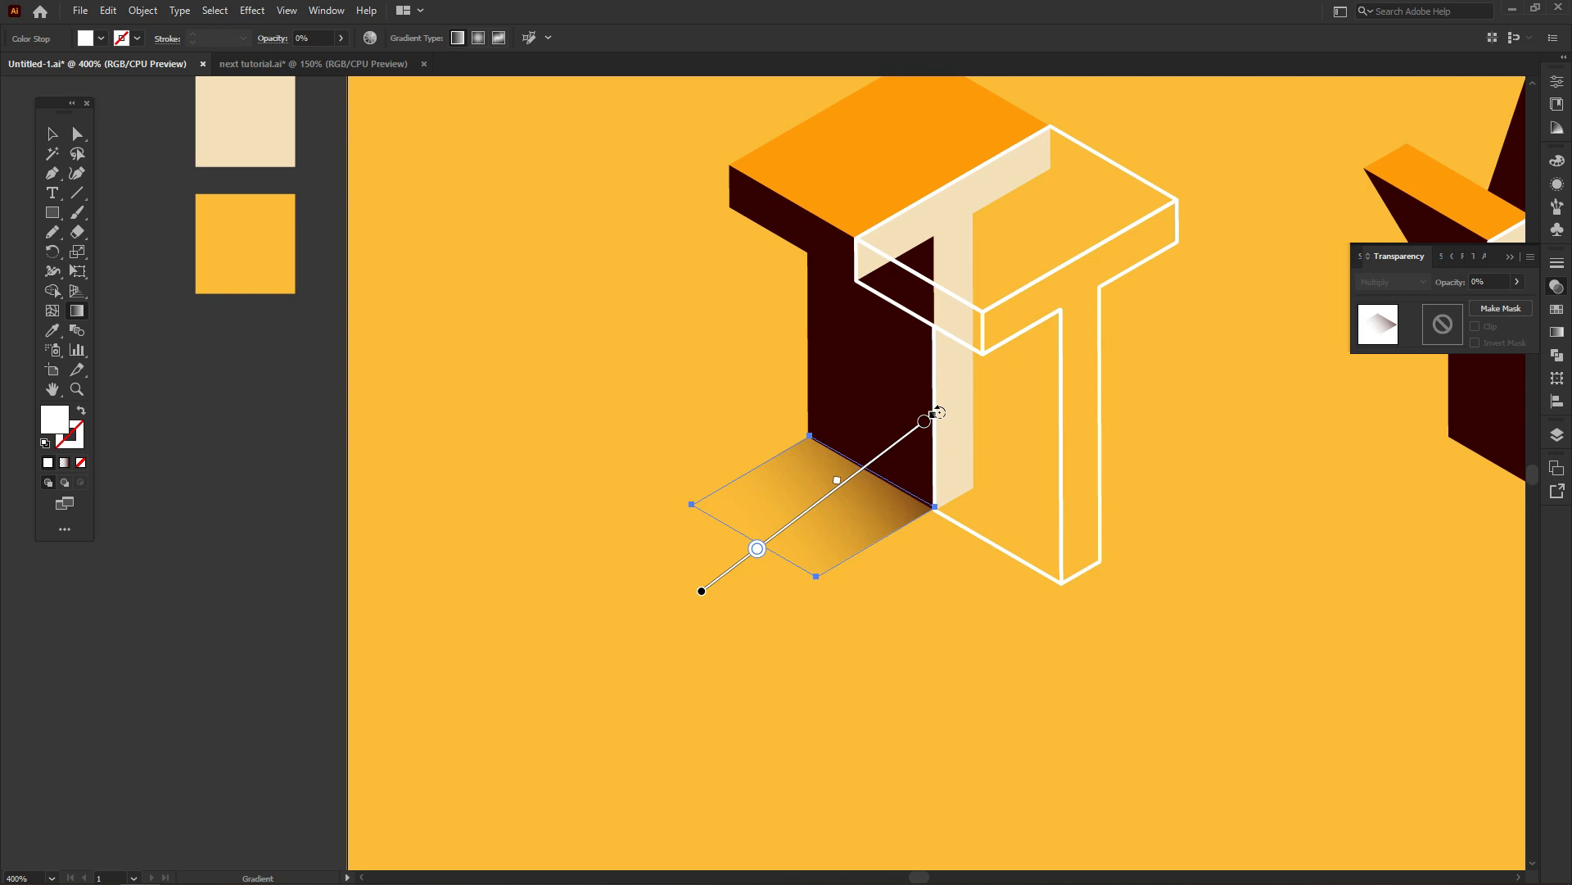
drag(938, 414, 934, 394)
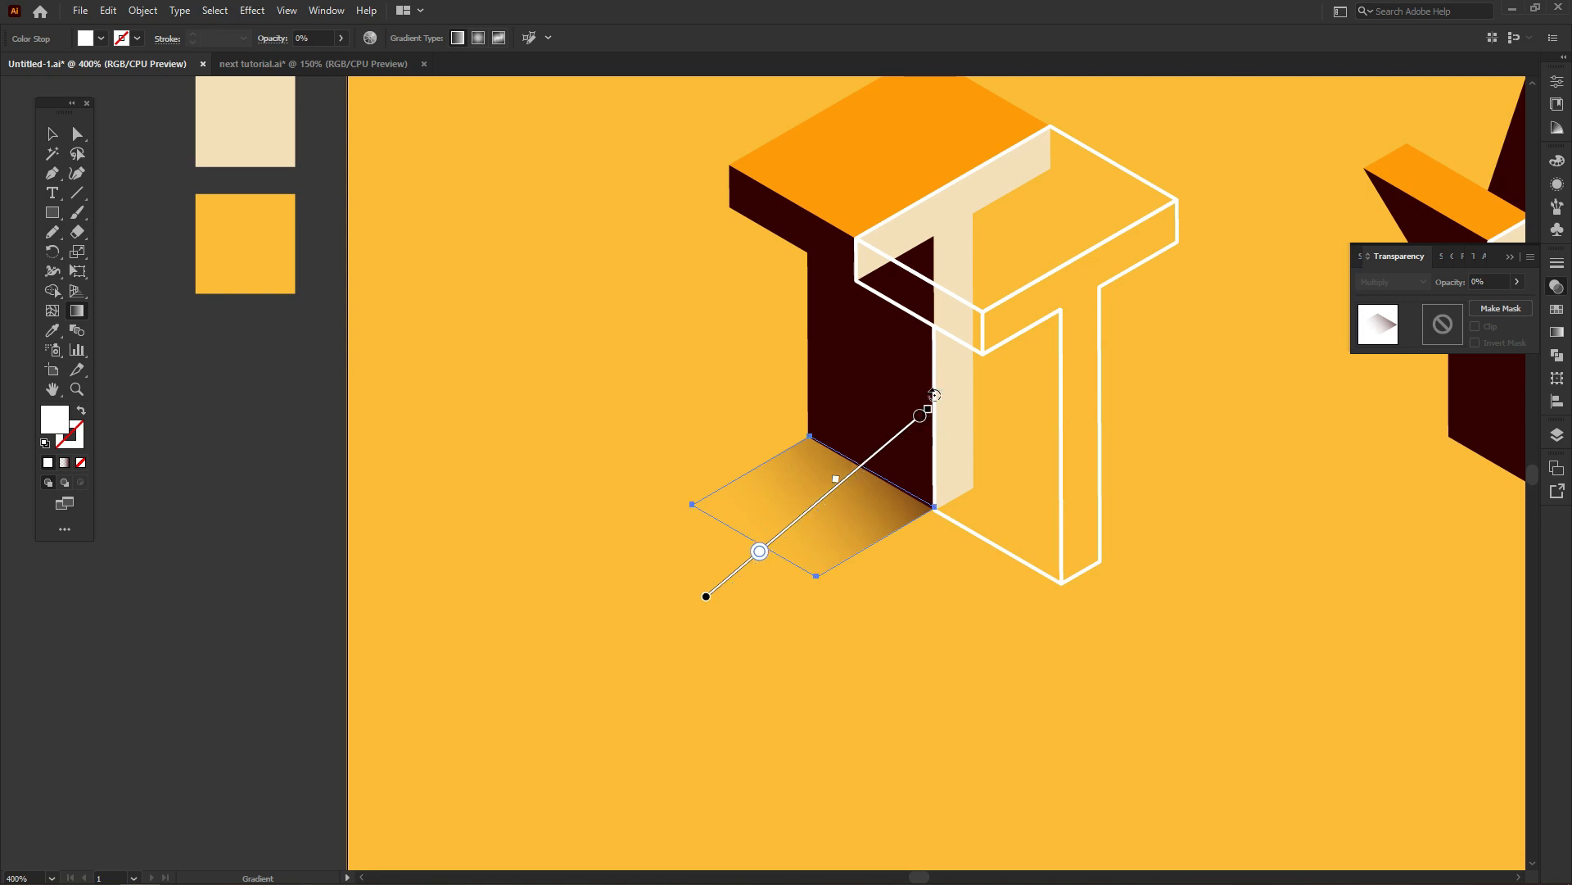
click(940, 591)
Duplicate the T's shadow and place the copy at the base of the Y's dark side
ctrl+alt+click(908, 480)
ctrl+alt+click(908, 481)
drag(910, 480, 776, 499)
click(748, 494)
drag(489, 501, 673, 513)
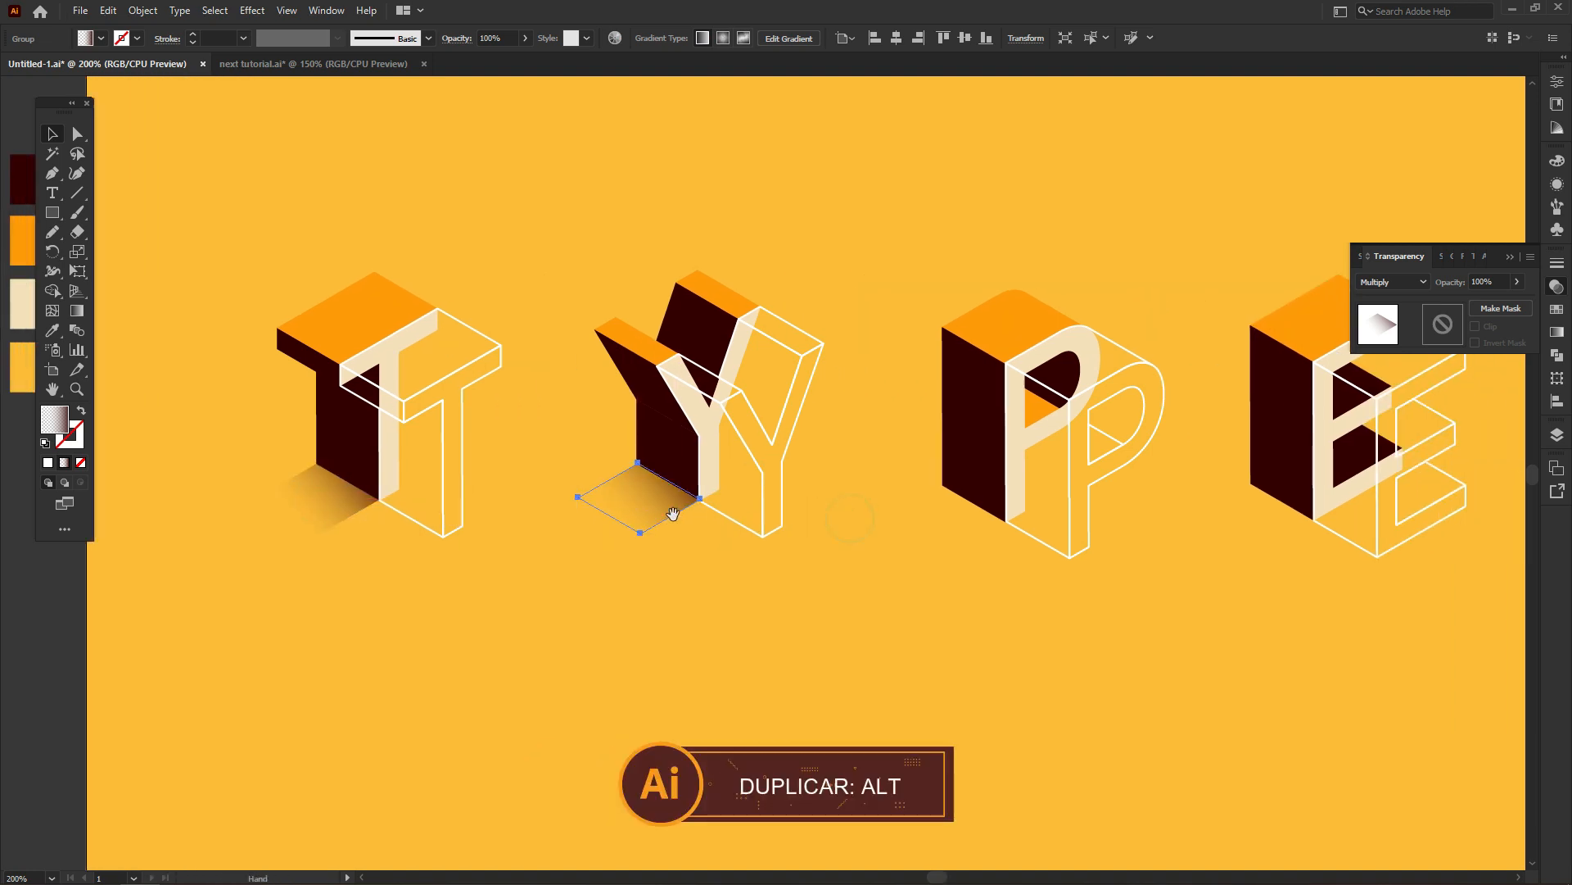
Bring the solid Y and its white outline to the front, above the shadow
click(796, 303)
right_click(710, 352)
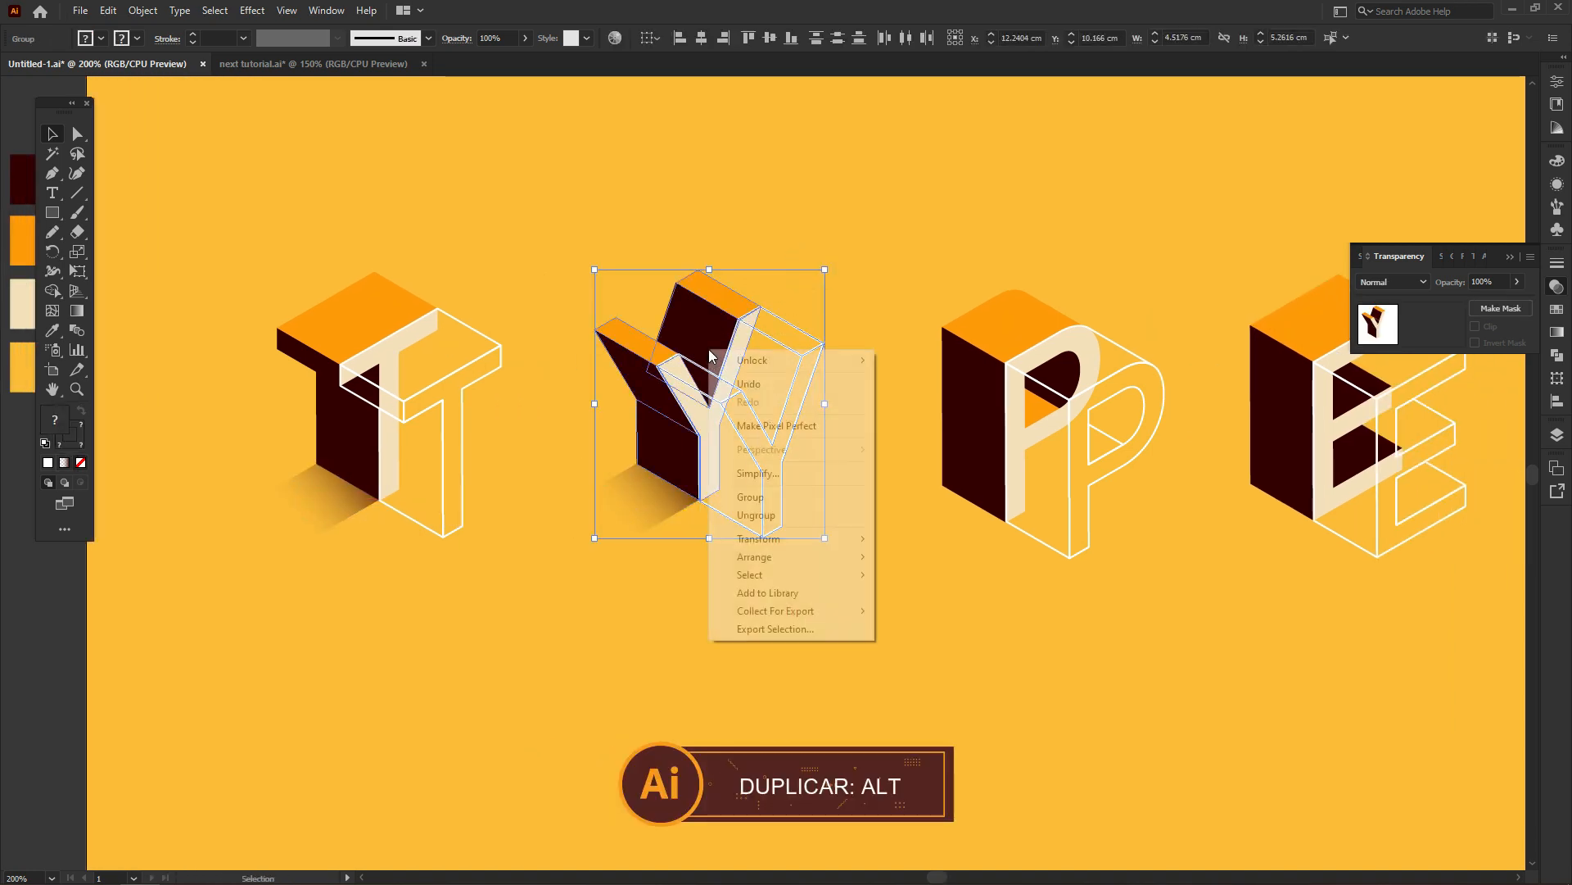
mouse_move(754, 557)
click(907, 560)
click(883, 538)
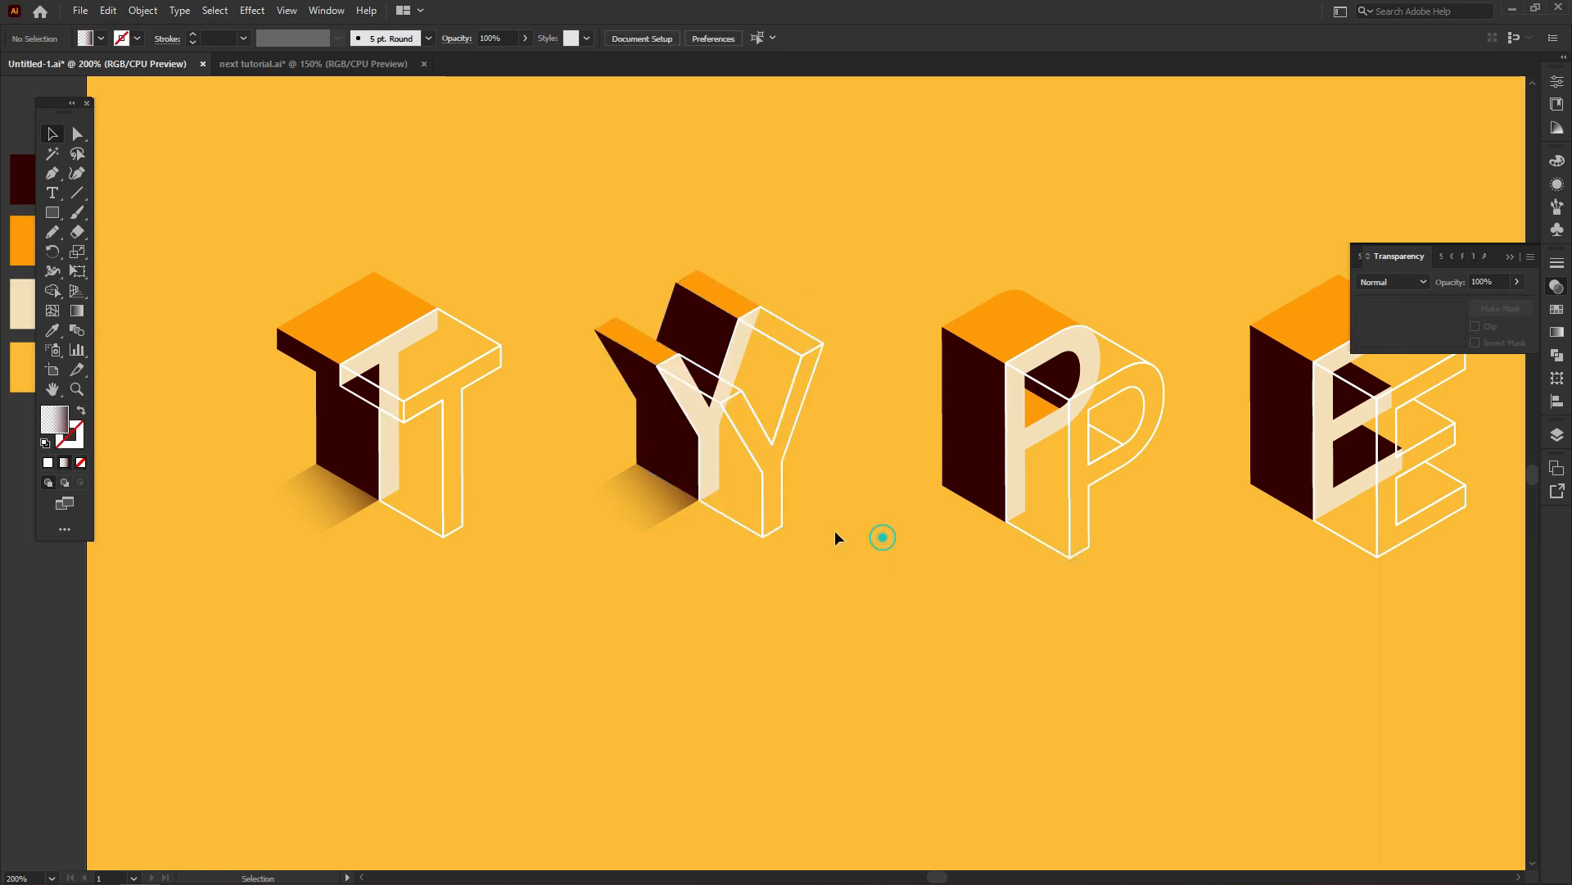
Duplicate the Y's shadow and align the copy with the base of the P's dark side
drag(659, 499, 846, 519)
ctrl+click(861, 506)
drag(761, 475, 836, 509)
click(839, 564)
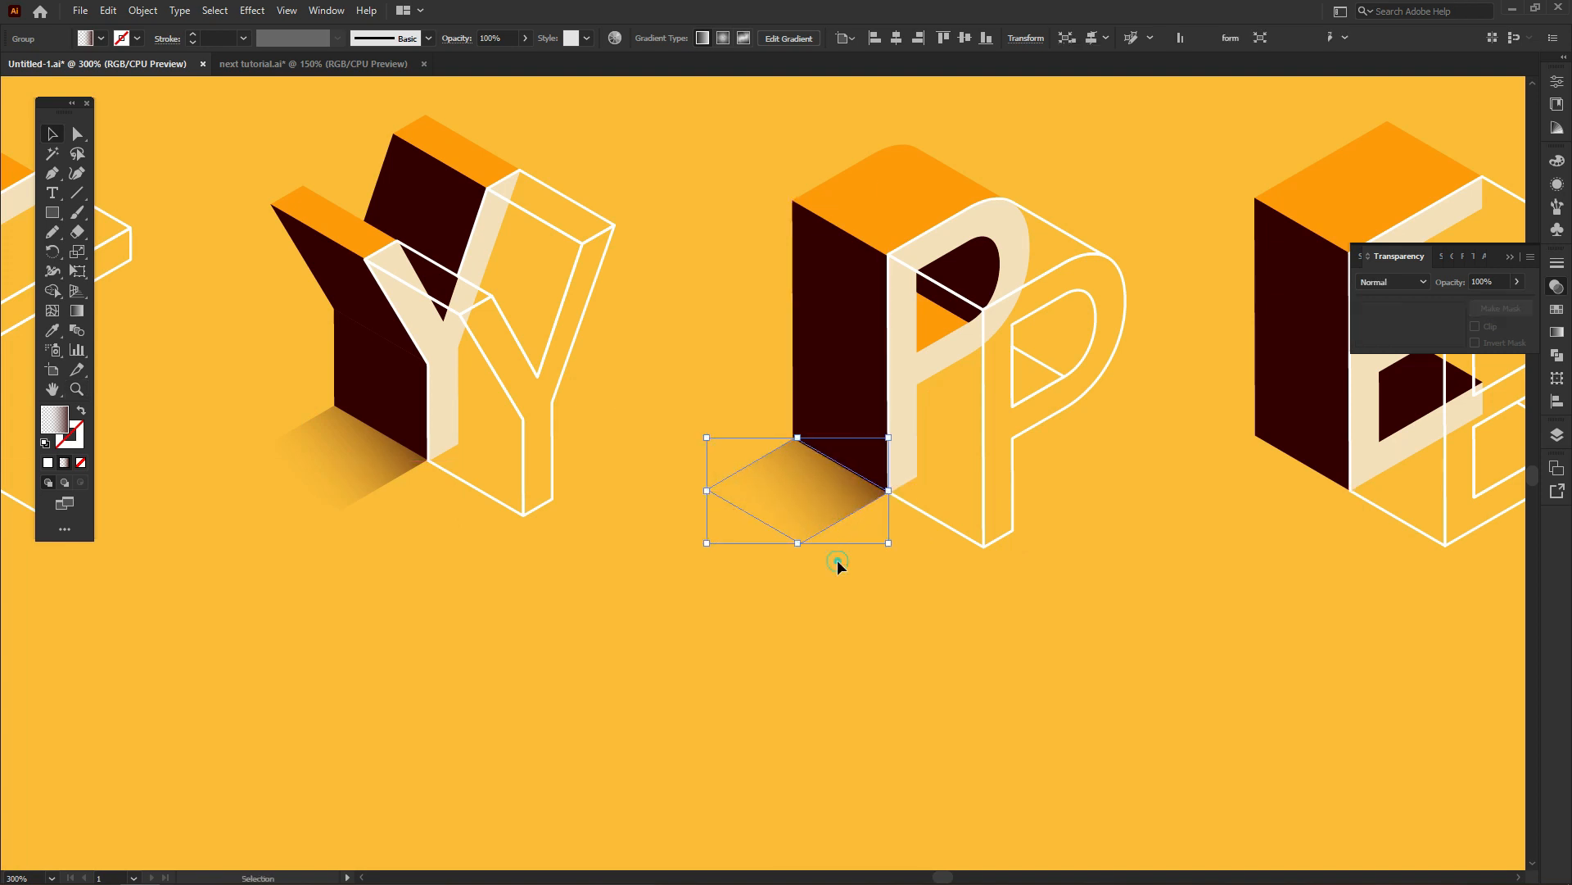
Bring the solid P and its white outline to the front, above the shadow
ctrl+alt+click(839, 484)
drag(883, 442, 853, 469)
drag(805, 344, 805, 344)
right_click(805, 344)
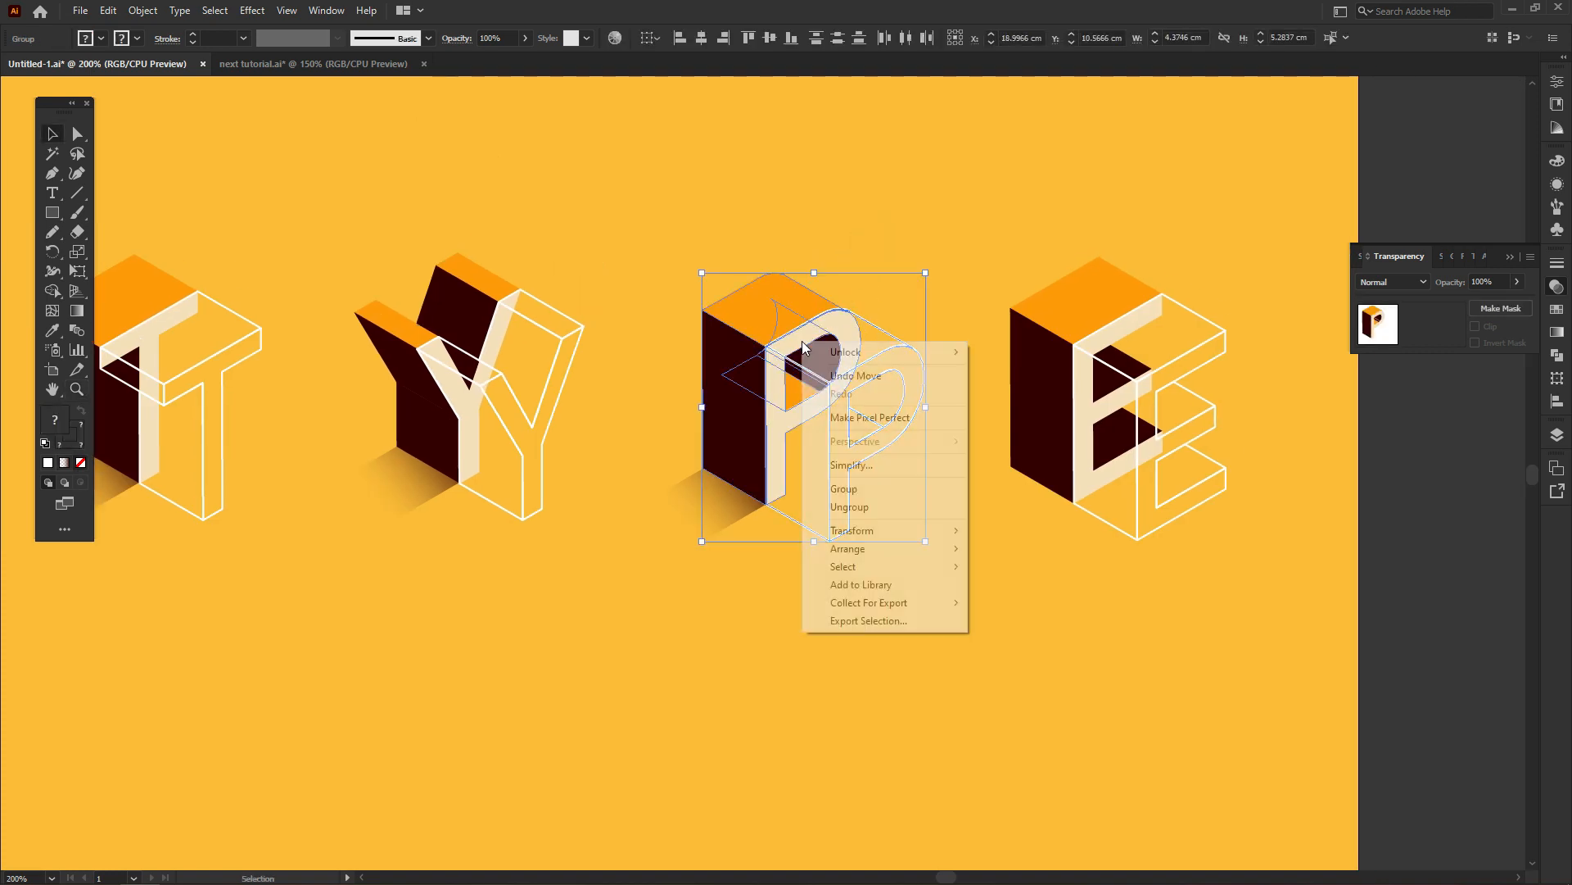
click(982, 549)
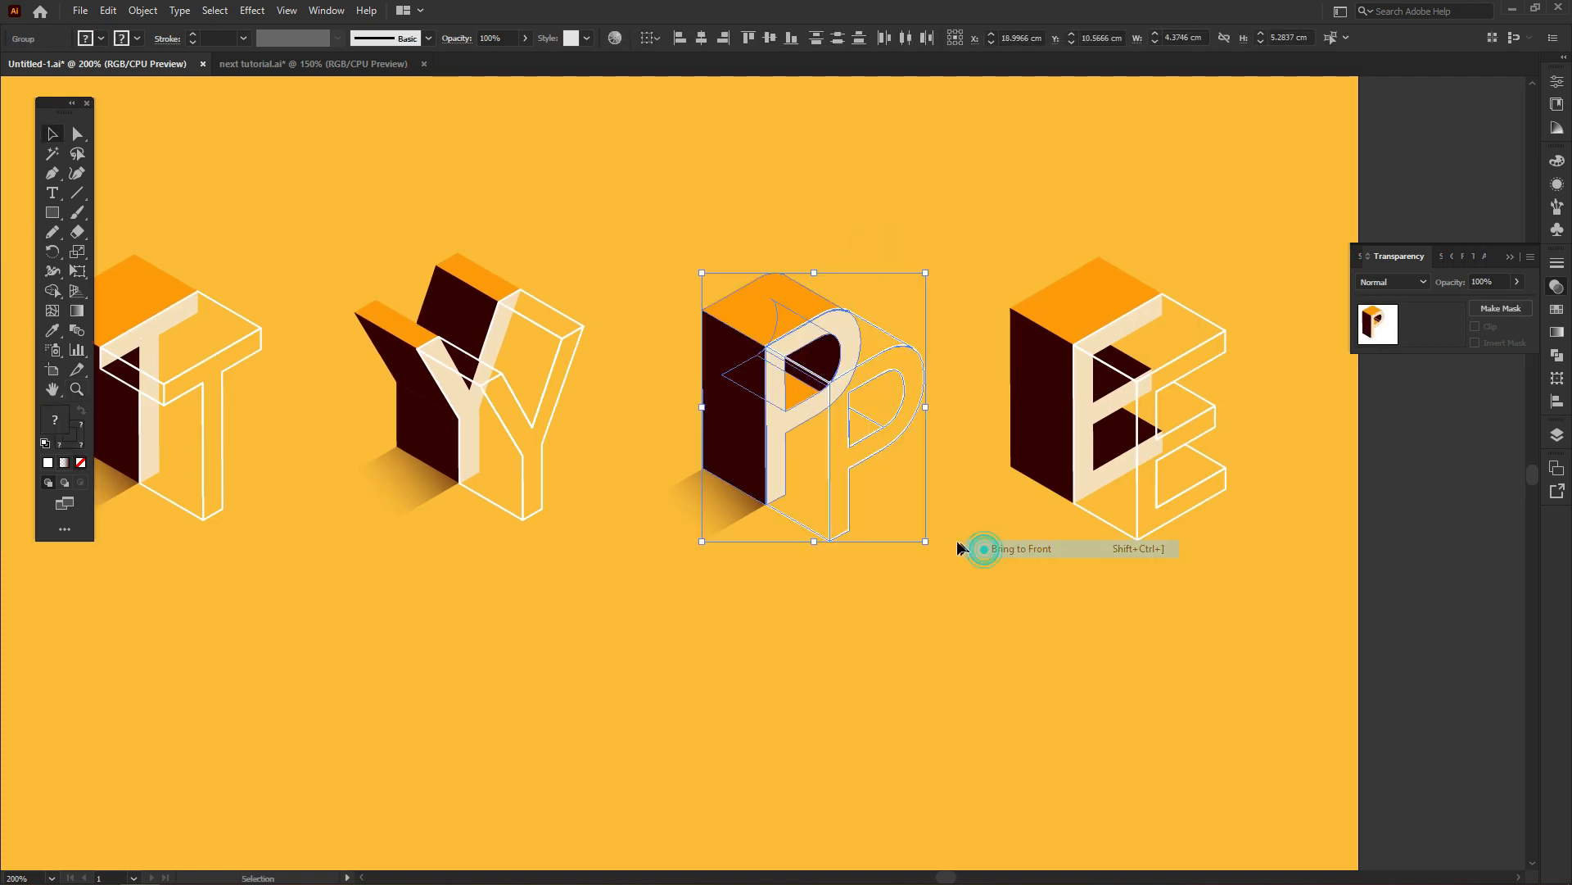
click(948, 537)
Duplicate the P's shadow and place the copy at the base of the E's dark side
click(720, 517)
drag(714, 508, 1023, 513)
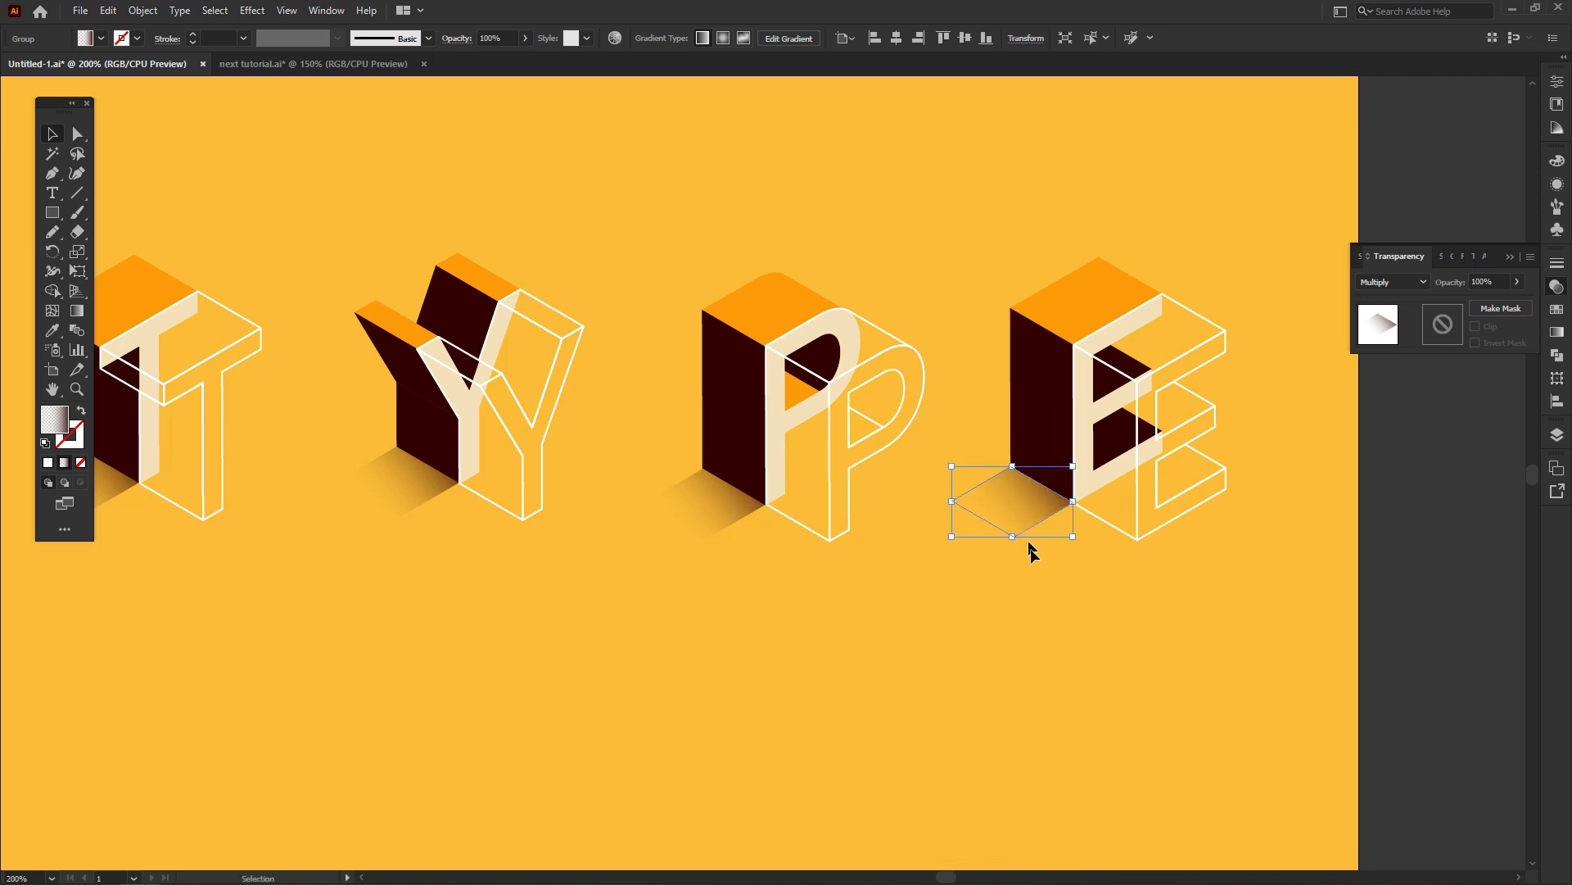
click(1034, 558)
Bring the solid E and its white outline to the front, above the shadow
scroll(946, 543, right, 3)
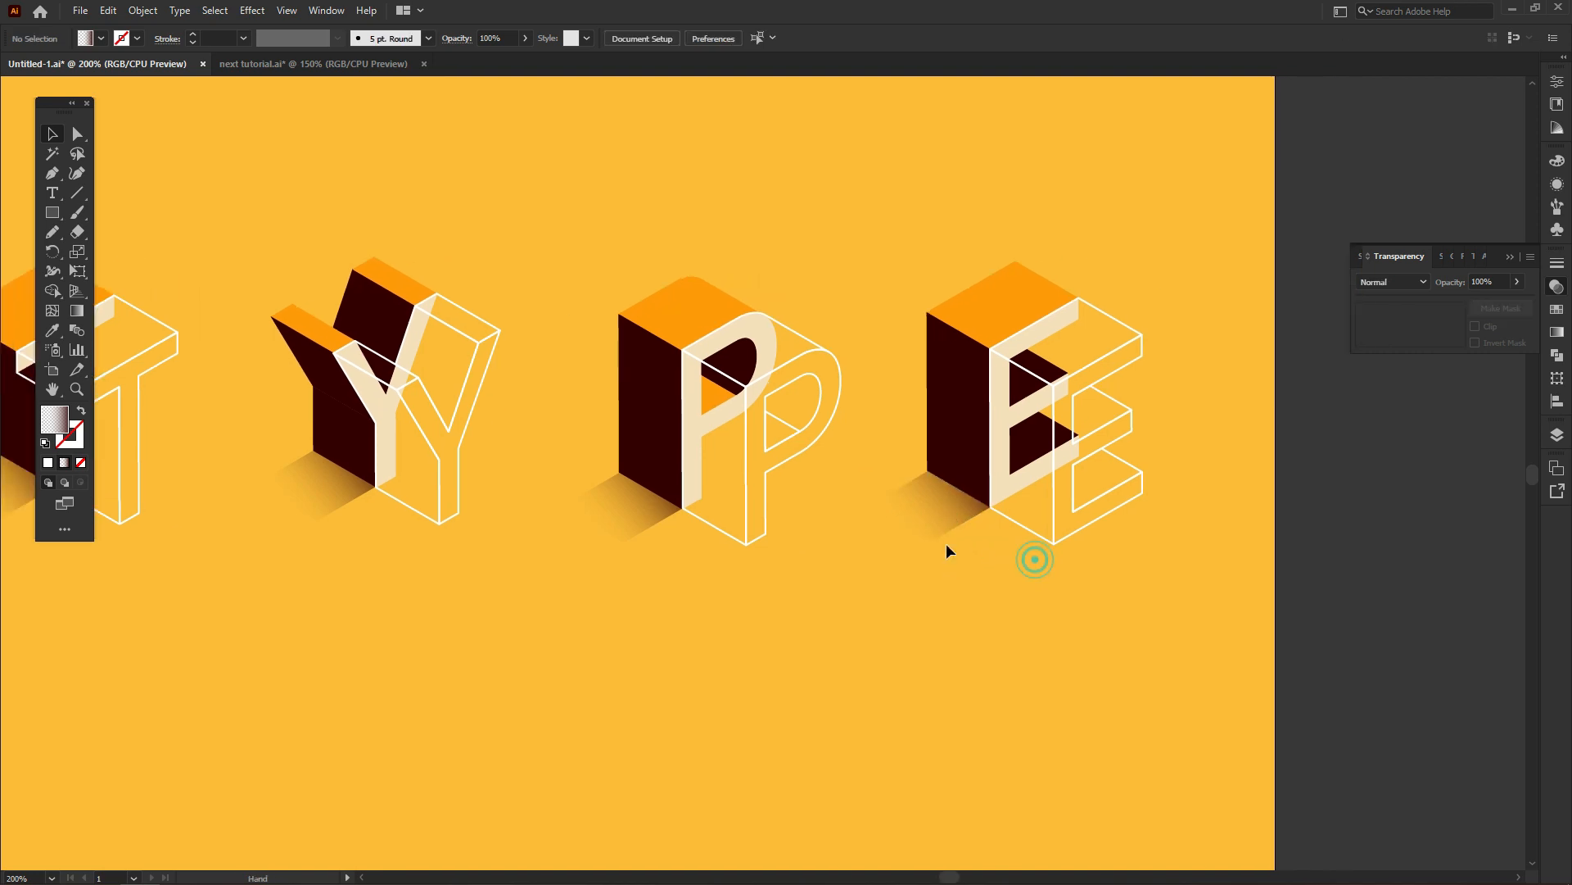
drag(1075, 338, 1074, 338)
right_click(1009, 334)
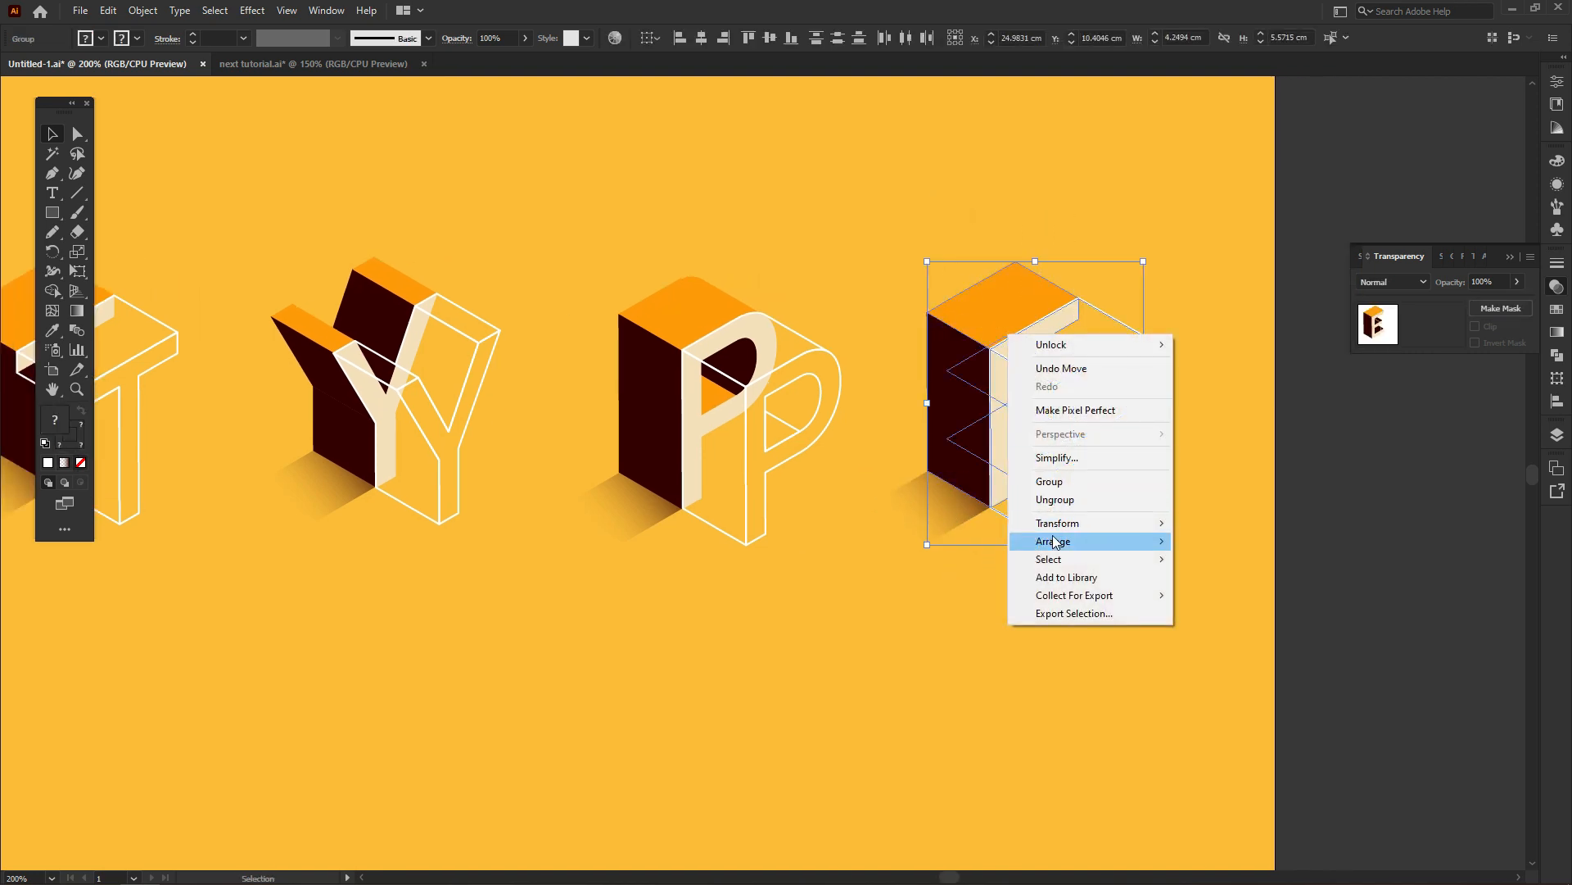
mouse_move(1055, 543)
click(1212, 543)
click(1117, 550)
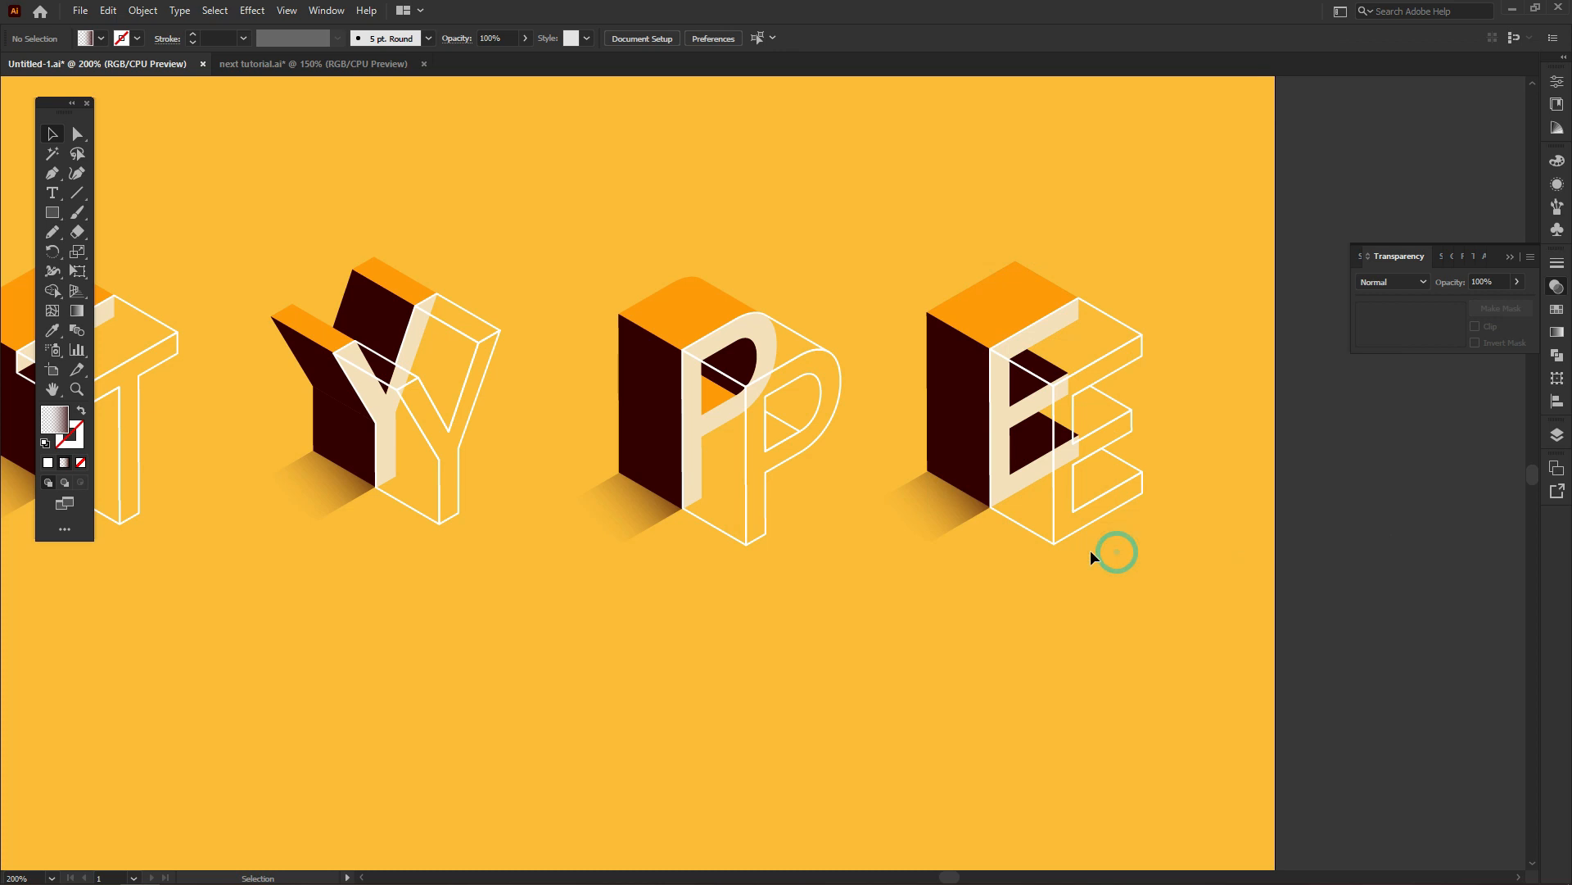
key(ctrl+0)
key(a)
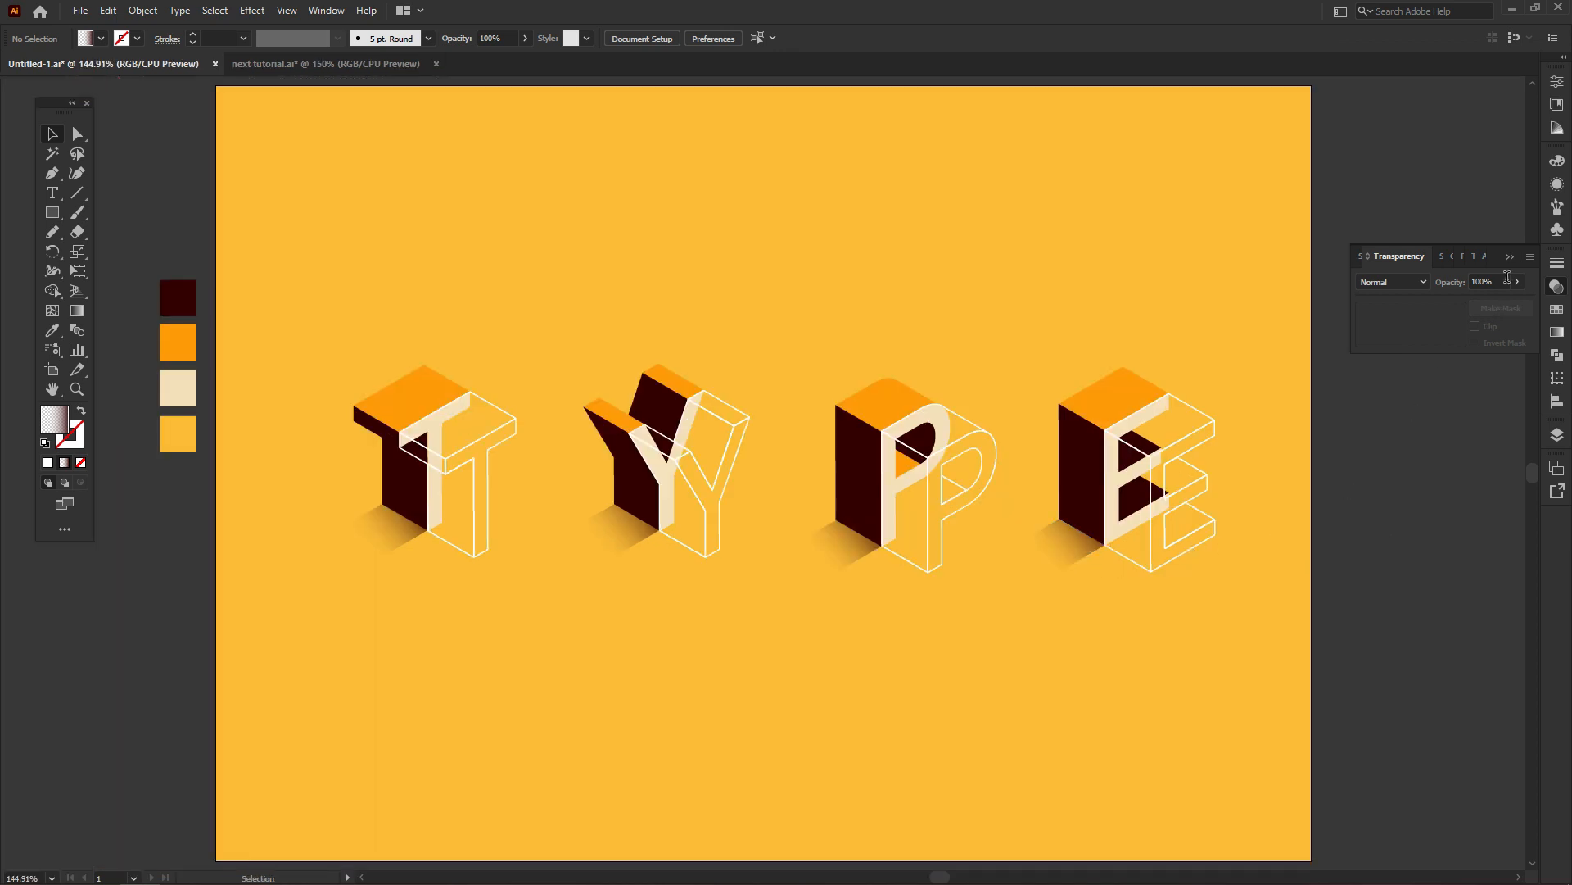
click(1510, 256)
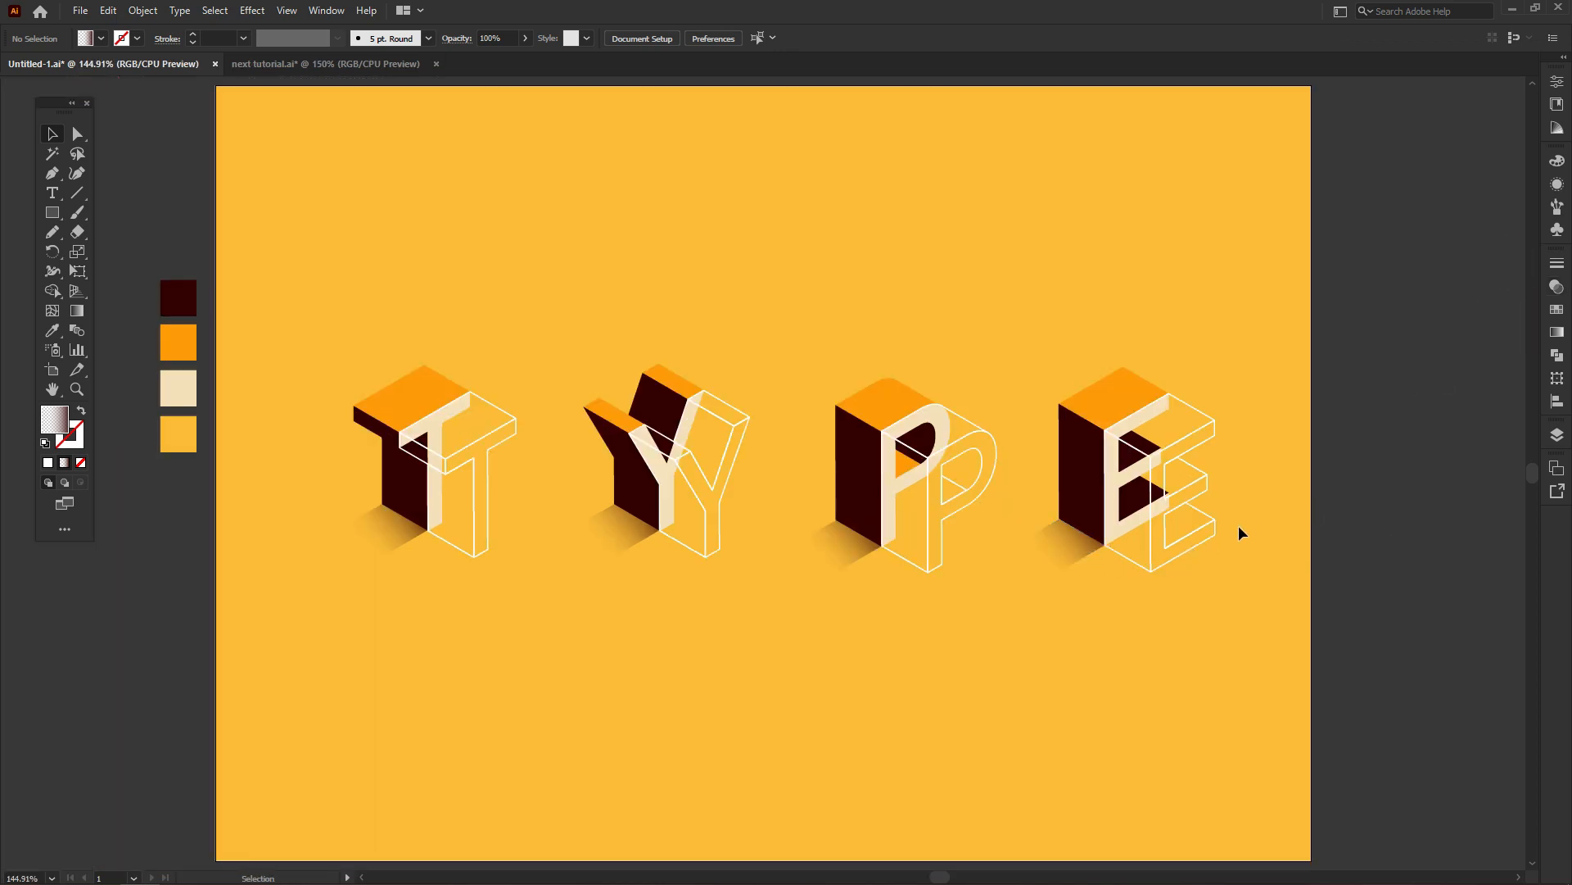